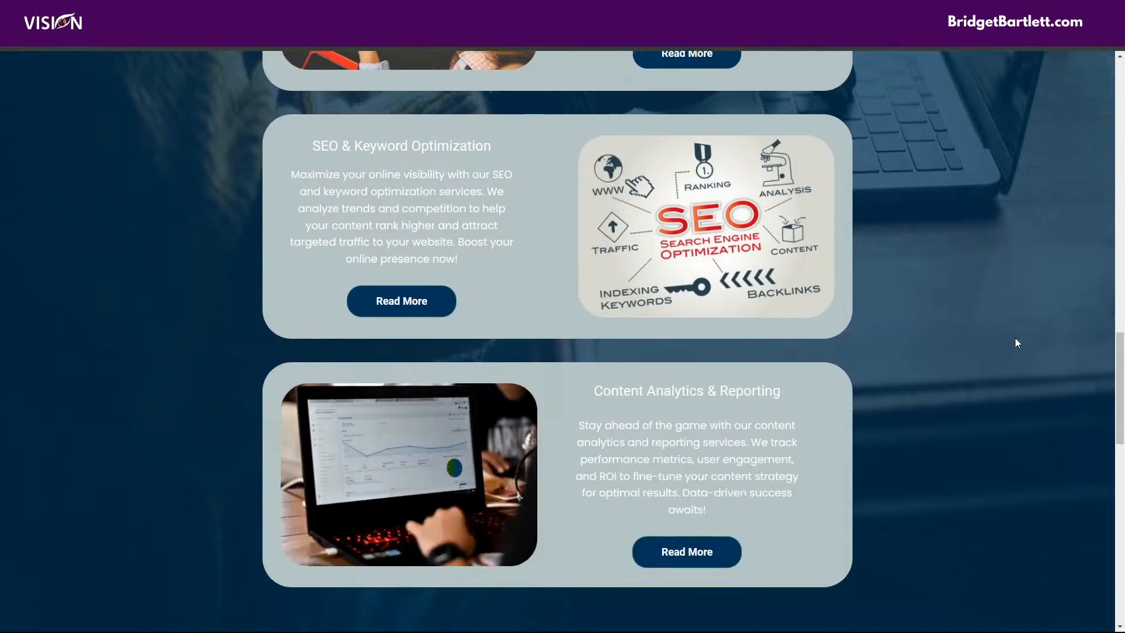
- Review the lower sections of the marketing agency home page, from SEO & Keyword Optimization down to the footer
scroll(1013, 343, "down", 4)
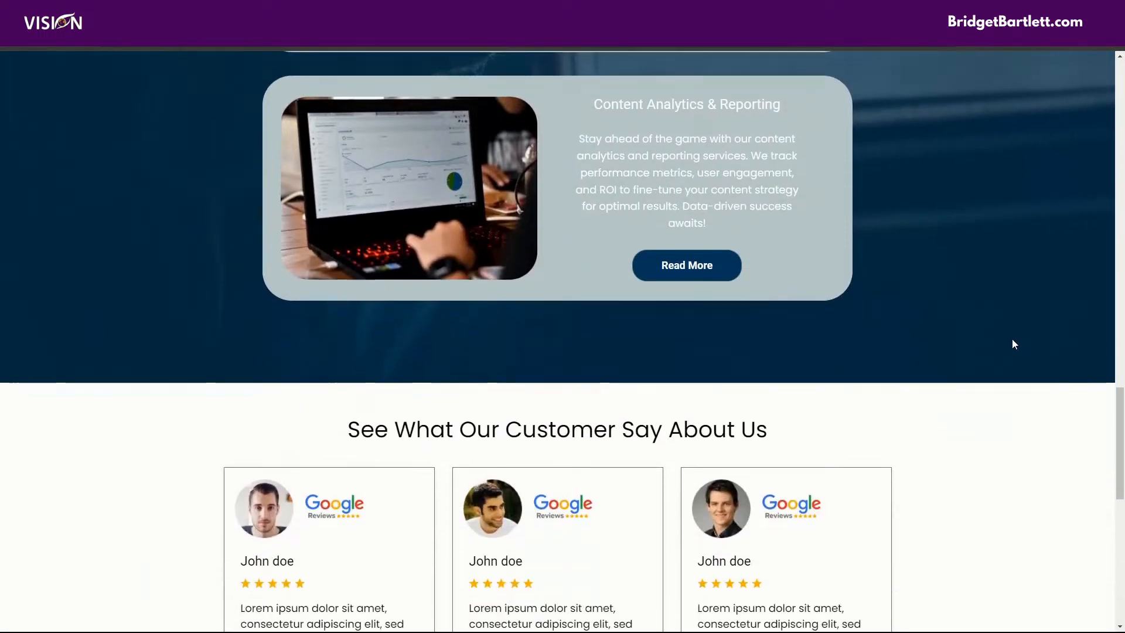
scroll(1013, 358, "down", 2)
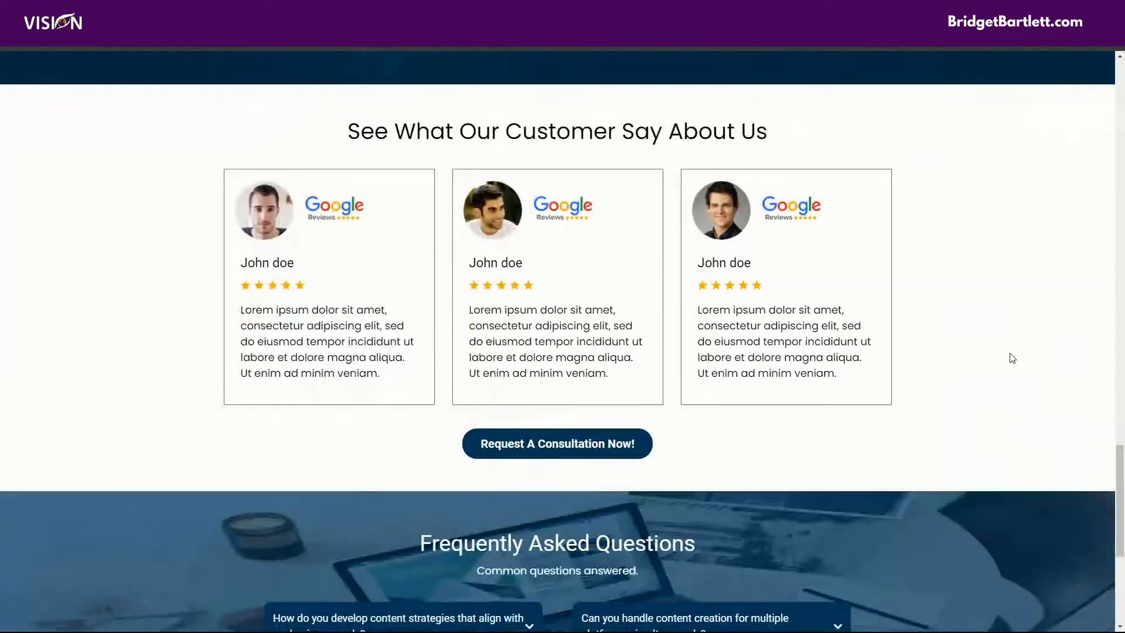
scroll(1011, 356, "down", 3)
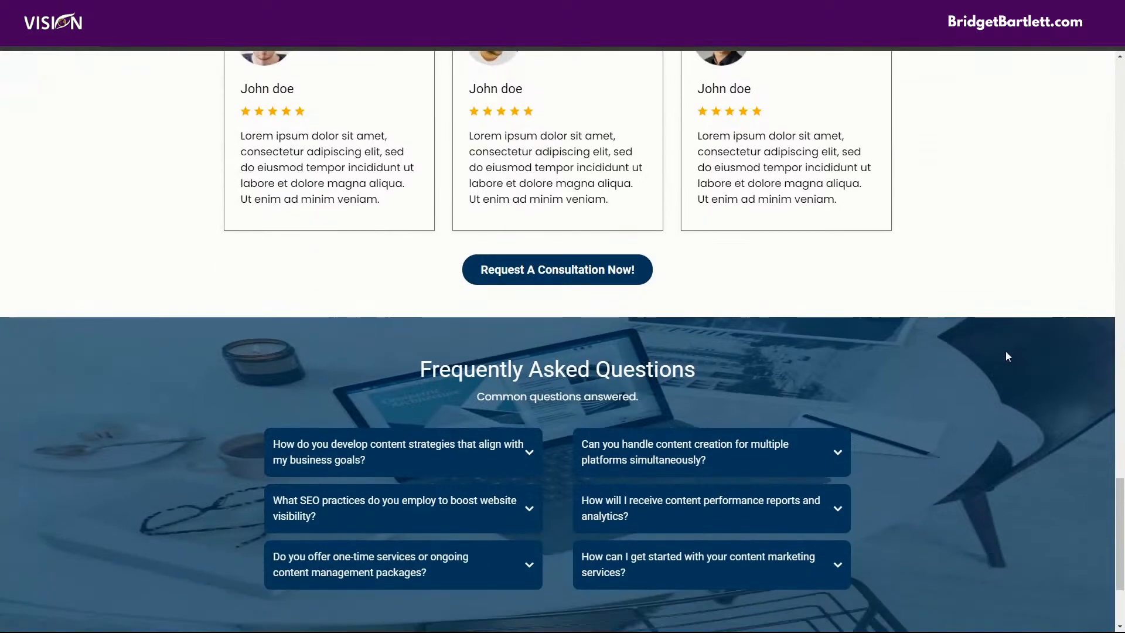
scroll(1001, 354, "down", 2)
scroll(1001, 355, "down", 1)
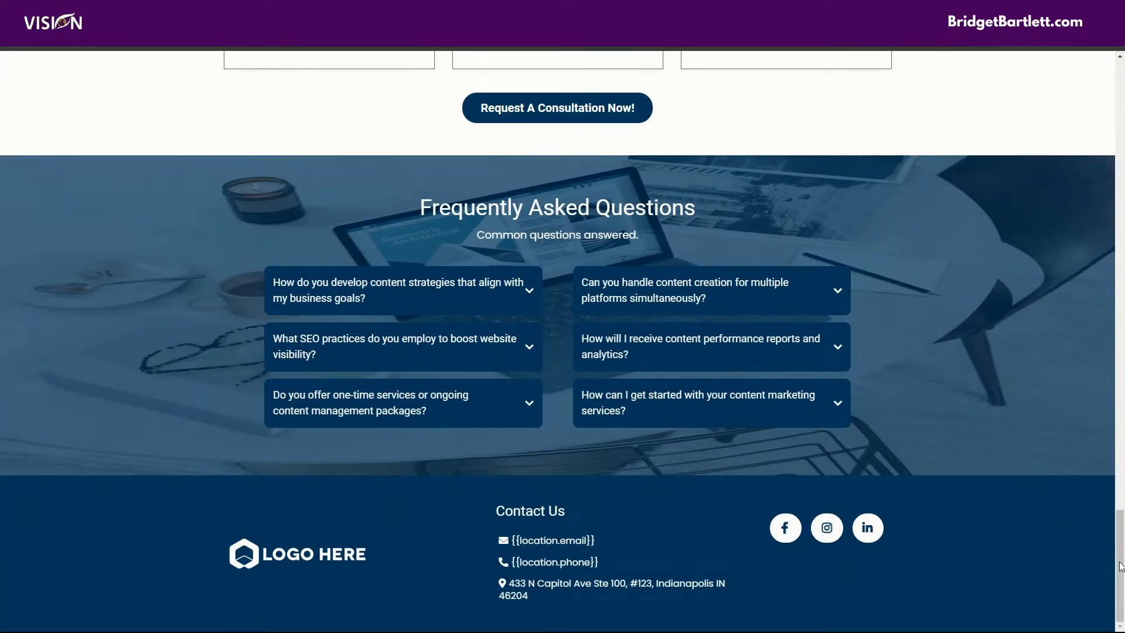
- Examine the marketing agency home page from its hero banner through the story, offerings, reviews and FAQ sections to the footer
left_click_drag(1119, 563, 1120, 110)
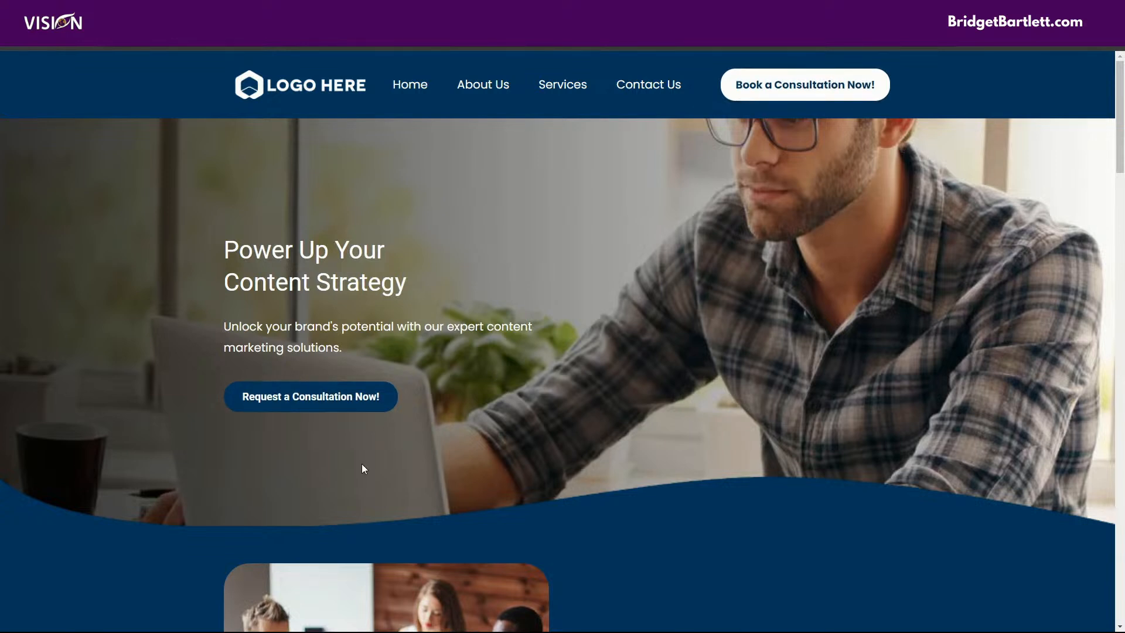
scroll(346, 398, "down", 5)
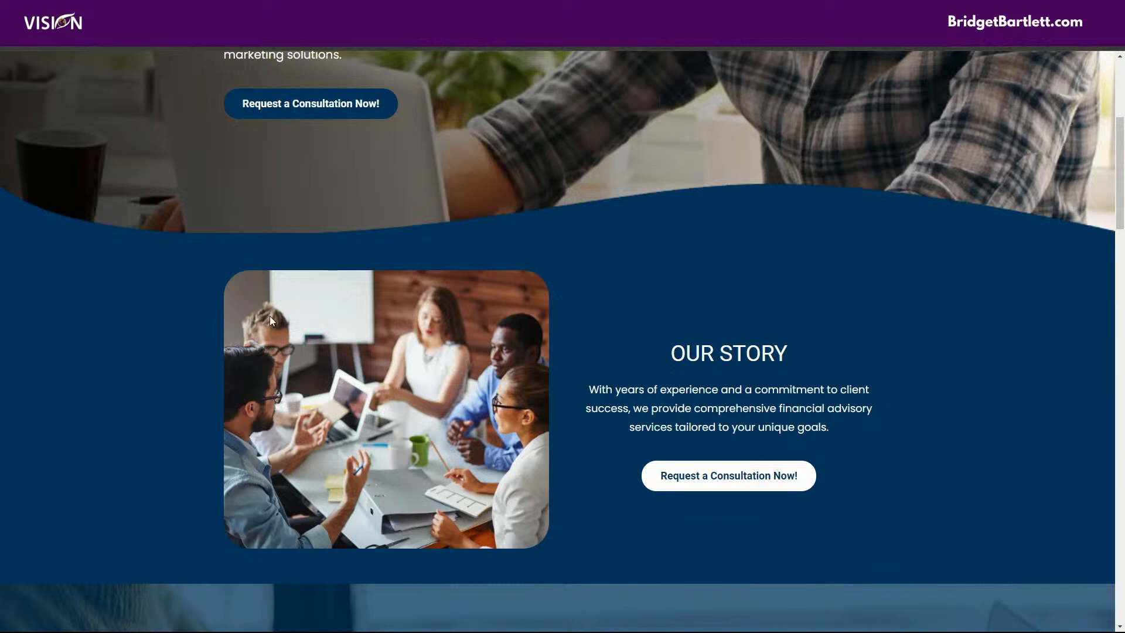
scroll(1036, 317, "down", 6)
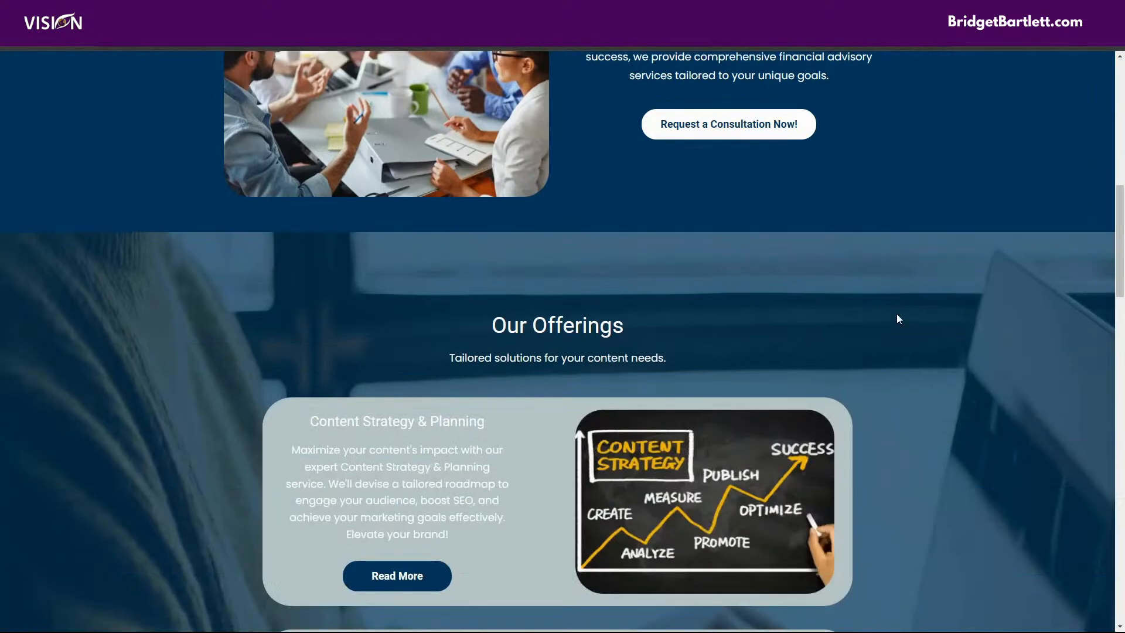
scroll(821, 326, "down", 7)
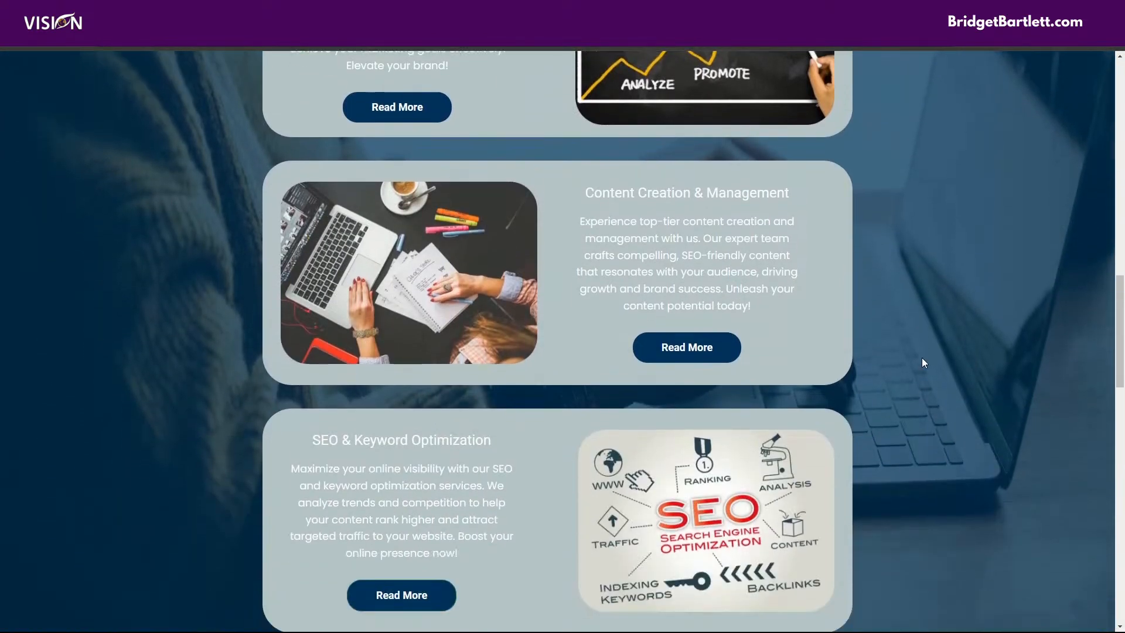
scroll(923, 357, "up", 1)
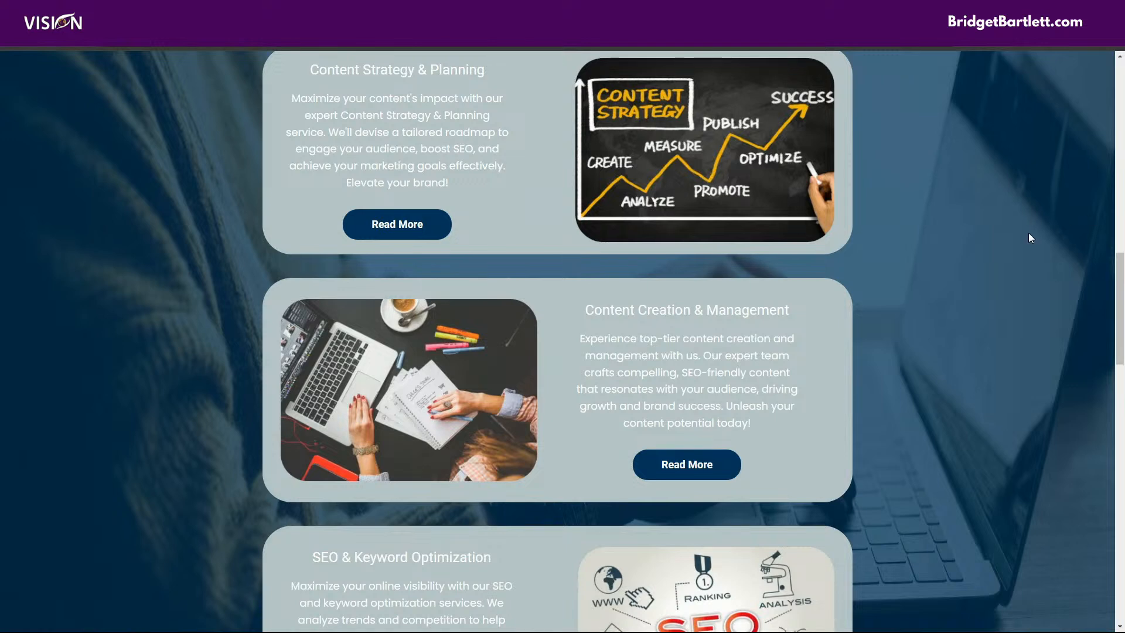
scroll(868, 356, "down", 7)
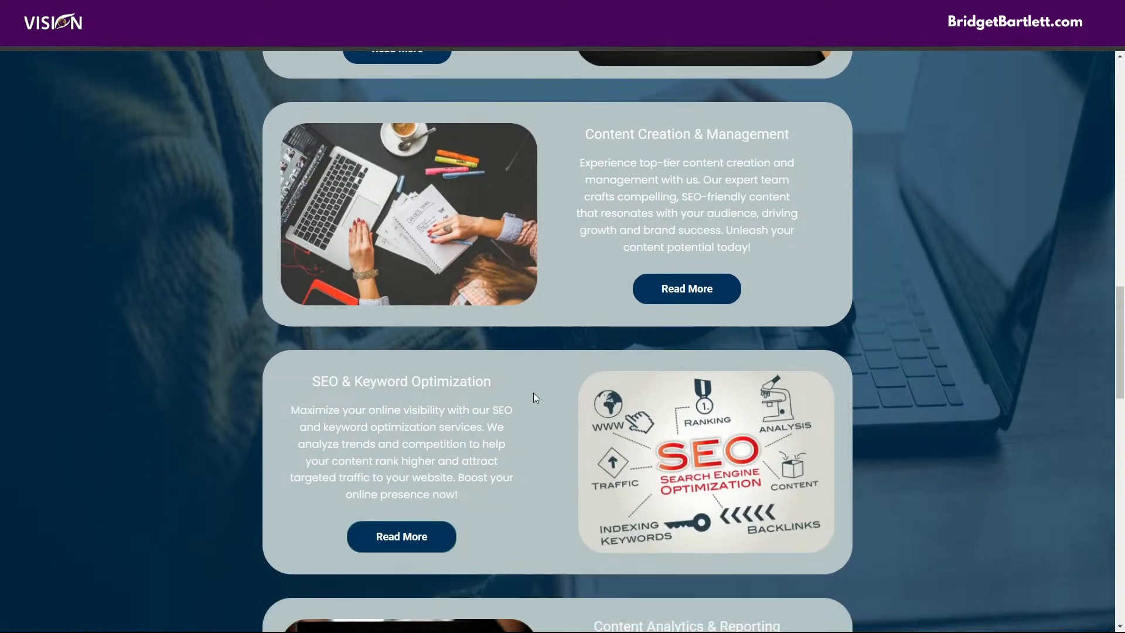
scroll(848, 316, "down", 9)
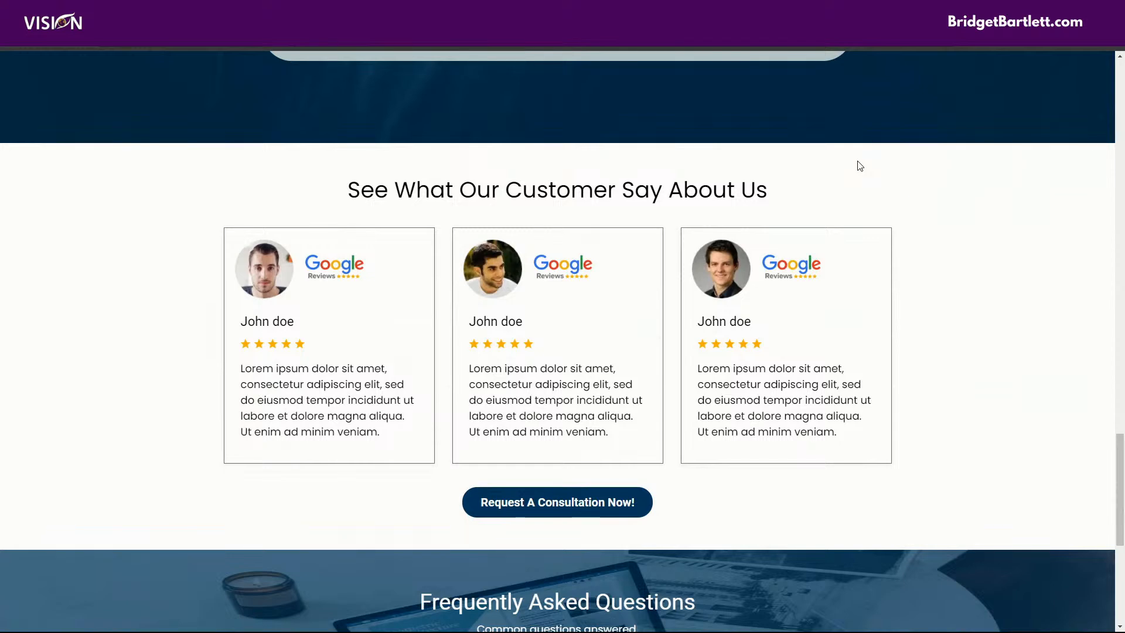
scroll(831, 208, "up", 5)
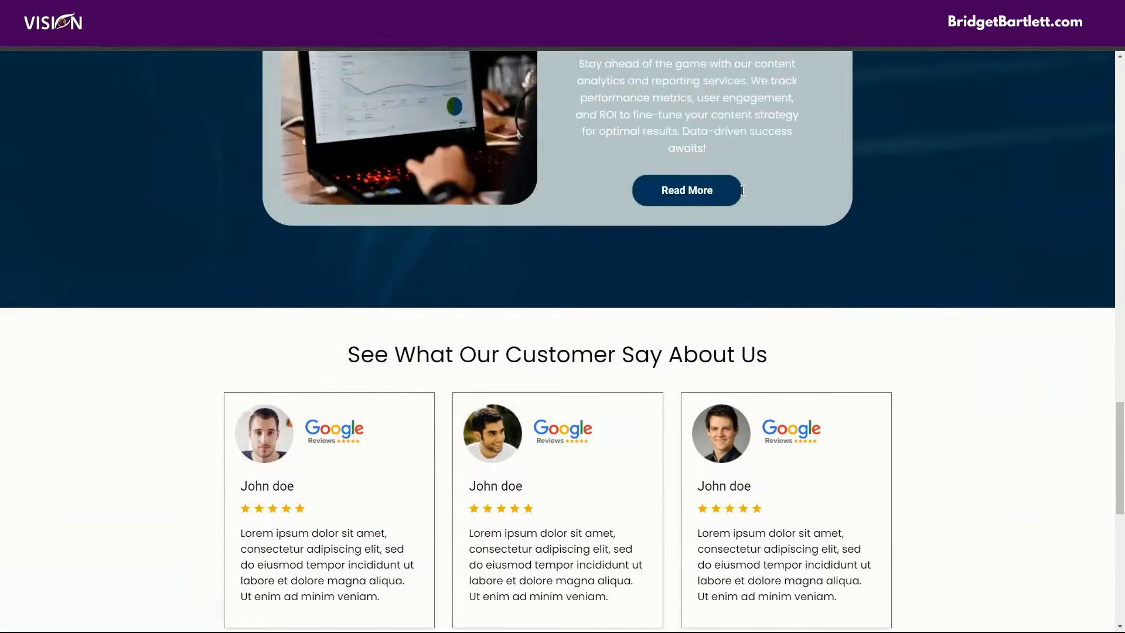
scroll(851, 372, "down", 4)
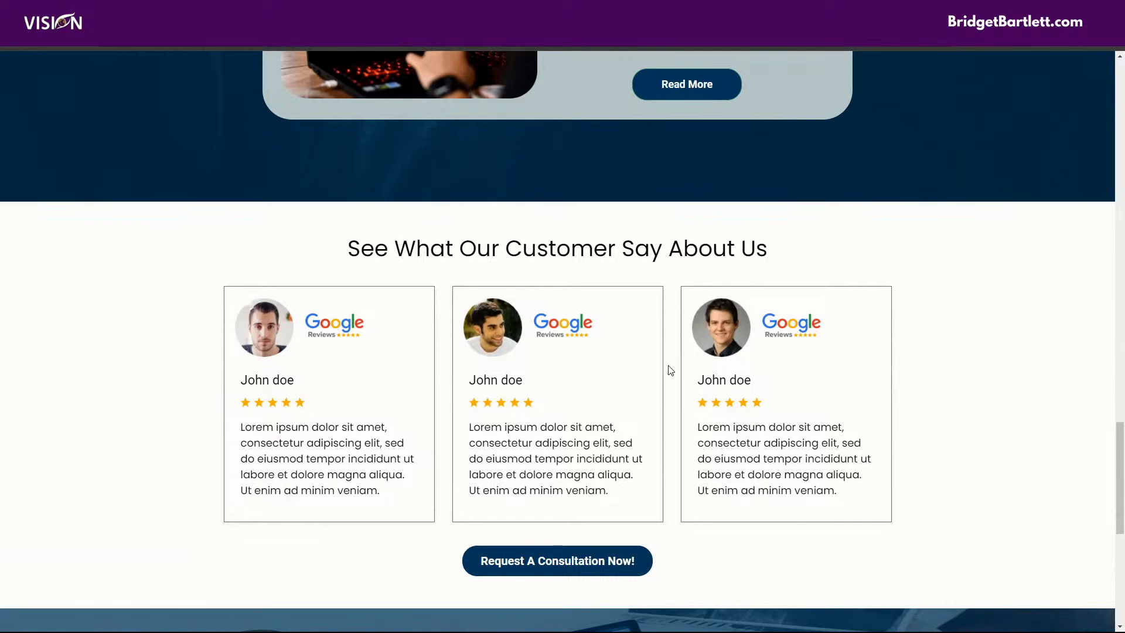
scroll(674, 366, "down", 1)
scroll(674, 367, "down", 6)
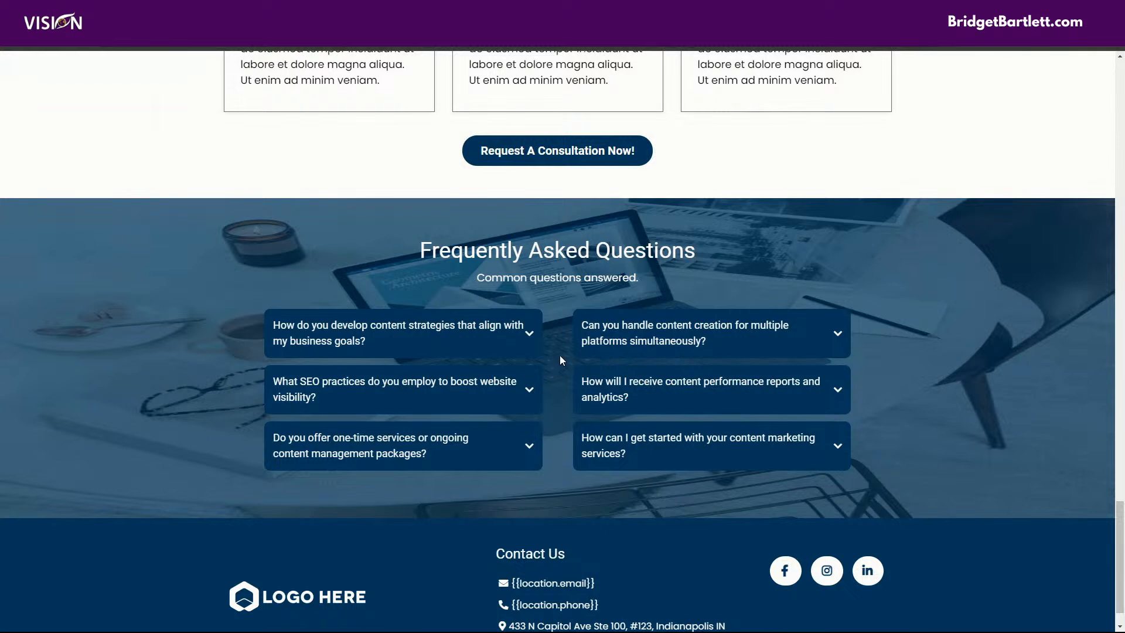
scroll(560, 359, "down", 1)
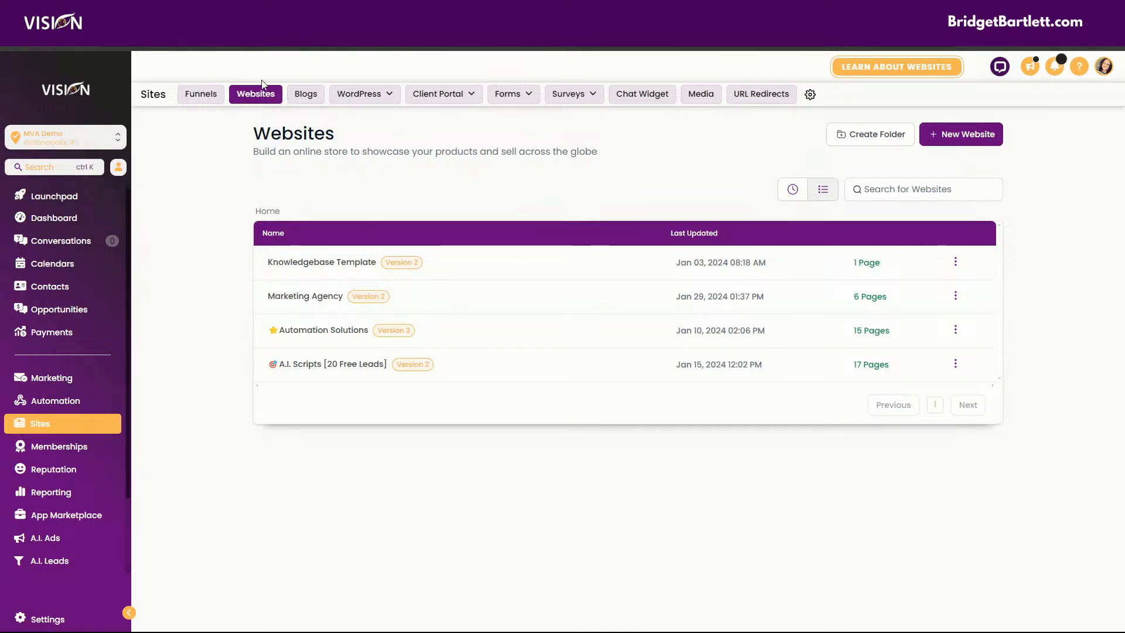
- Open the template library for a new website made from templates and browse the available website designs
left_click(970, 136)
left_click(632, 295)
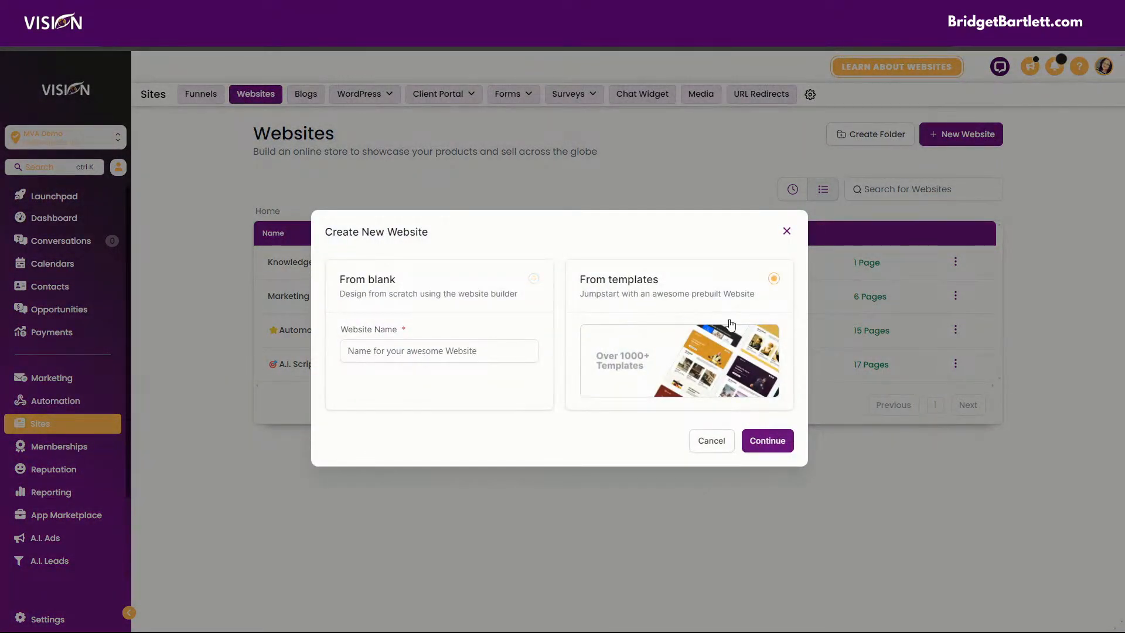
left_click(775, 444)
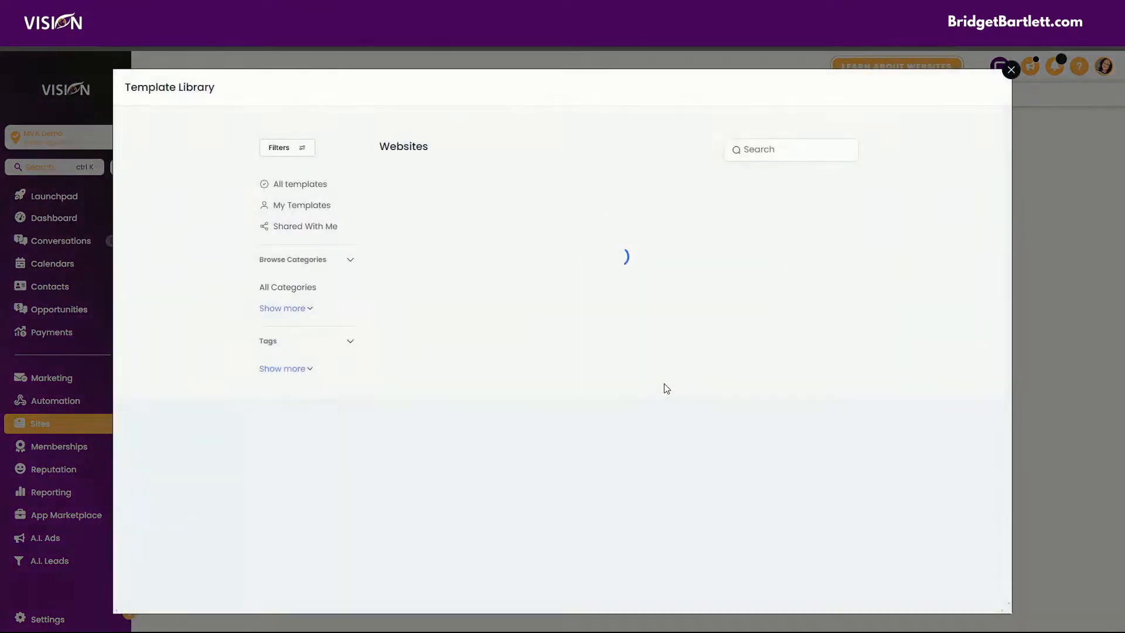
scroll(270, 363, "down", 1)
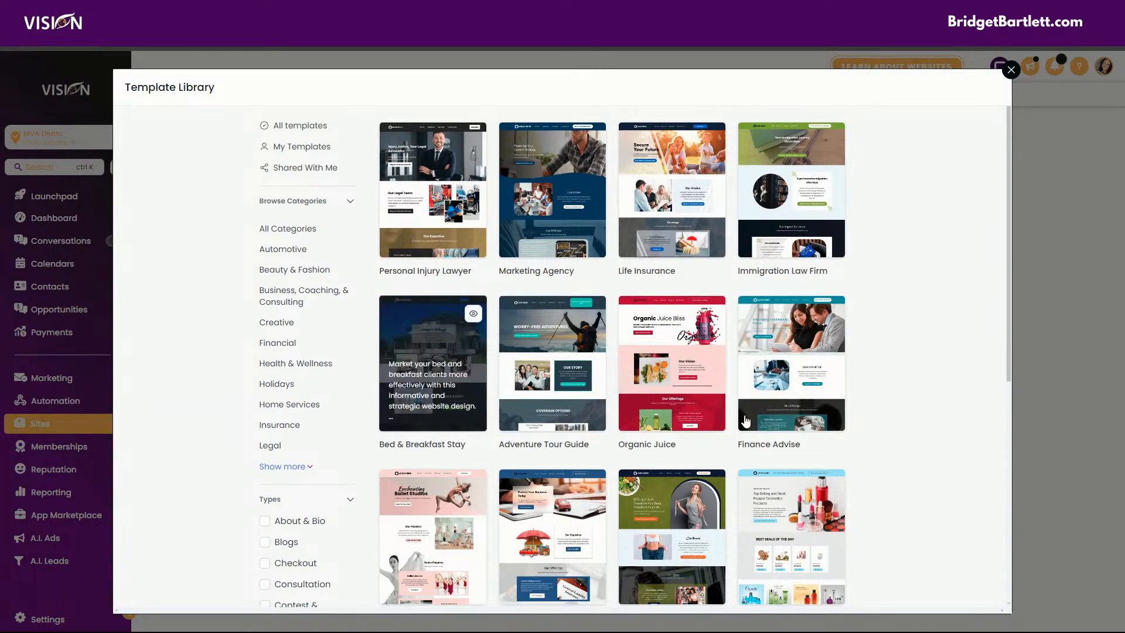
scroll(913, 385, "down", 7)
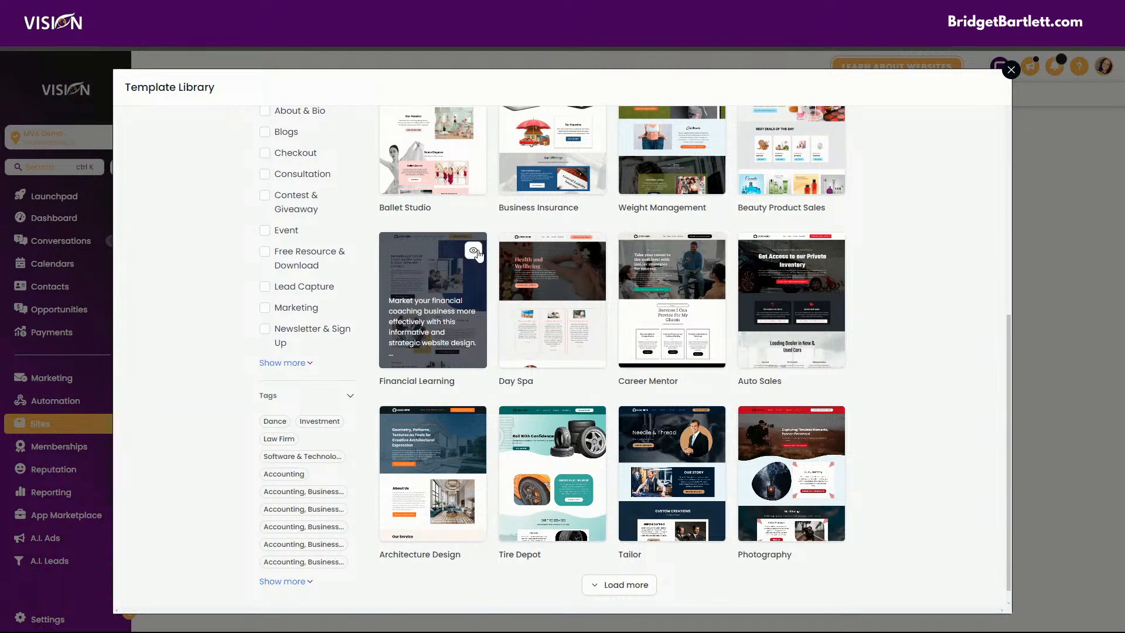
- Preview the Financial Learning template down to its footer, then close the template library without using it
left_click(474, 251)
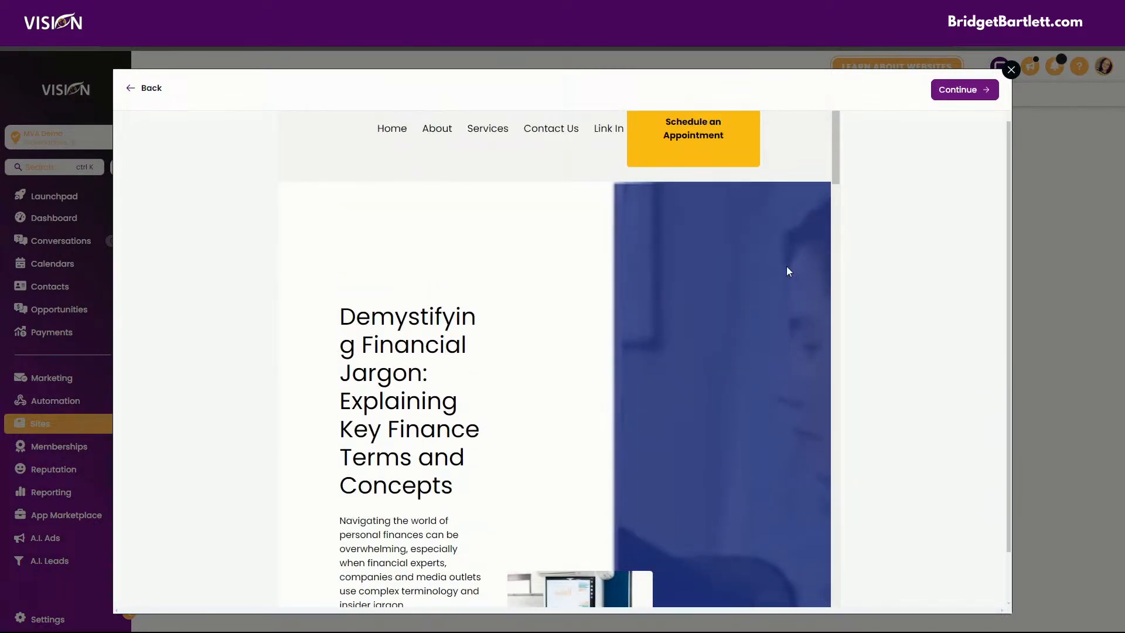
scroll(762, 304, "down", 5)
scroll(755, 323, "down", 20)
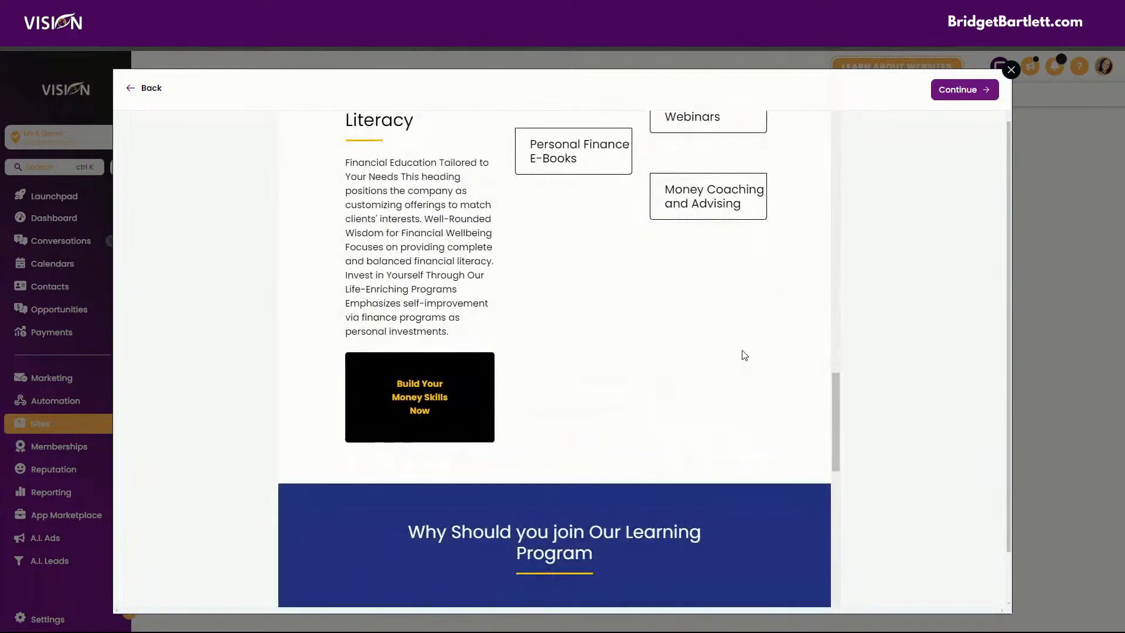
scroll(745, 355, "down", 10)
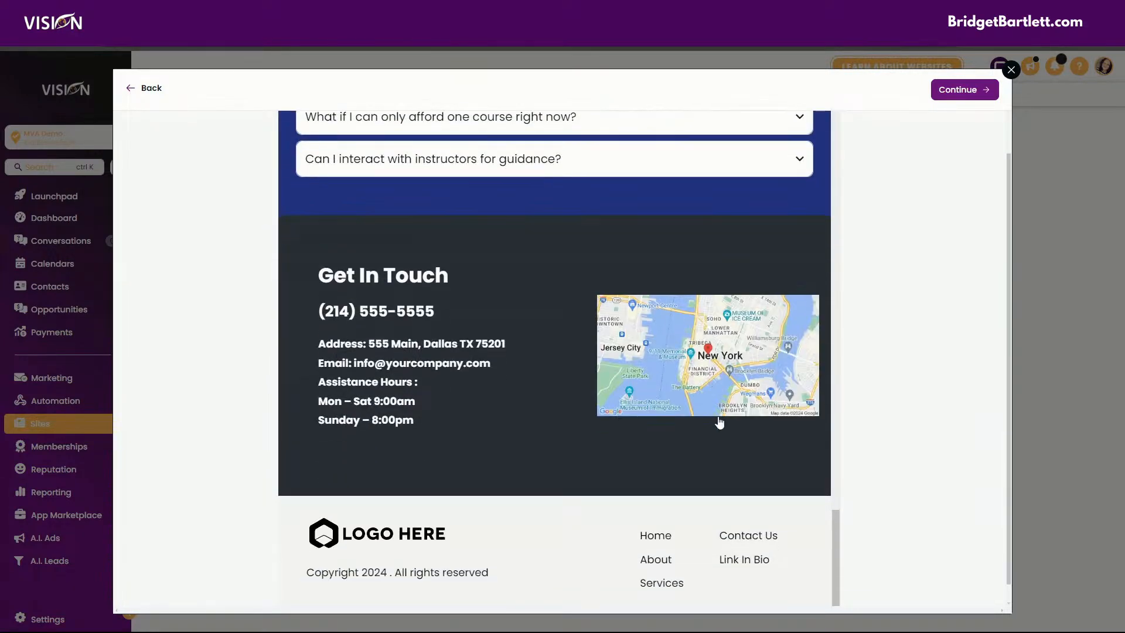
left_click(1011, 71)
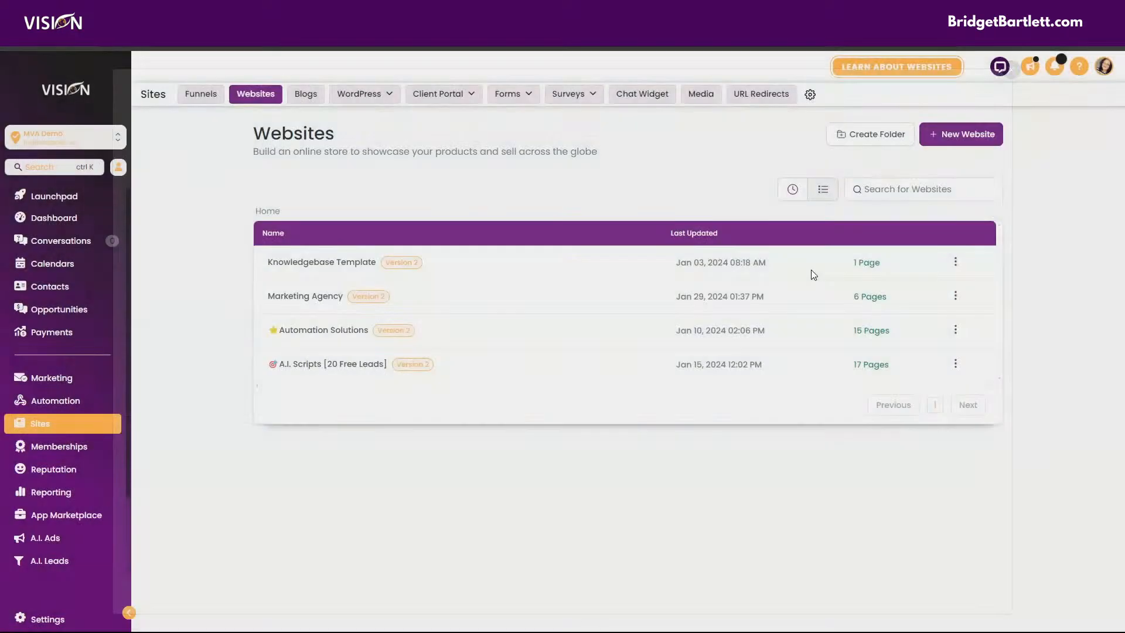
- Open the Marketing Agency website's page list and preview its Empty Inner page, closing the preview when done
left_click(305, 297)
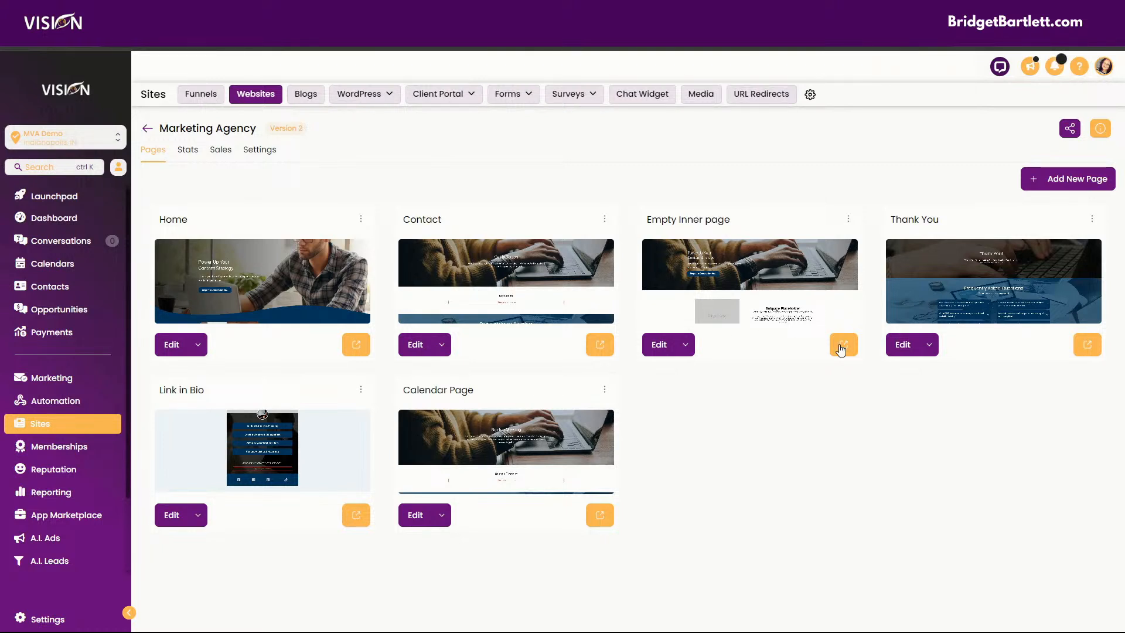
left_click(843, 345)
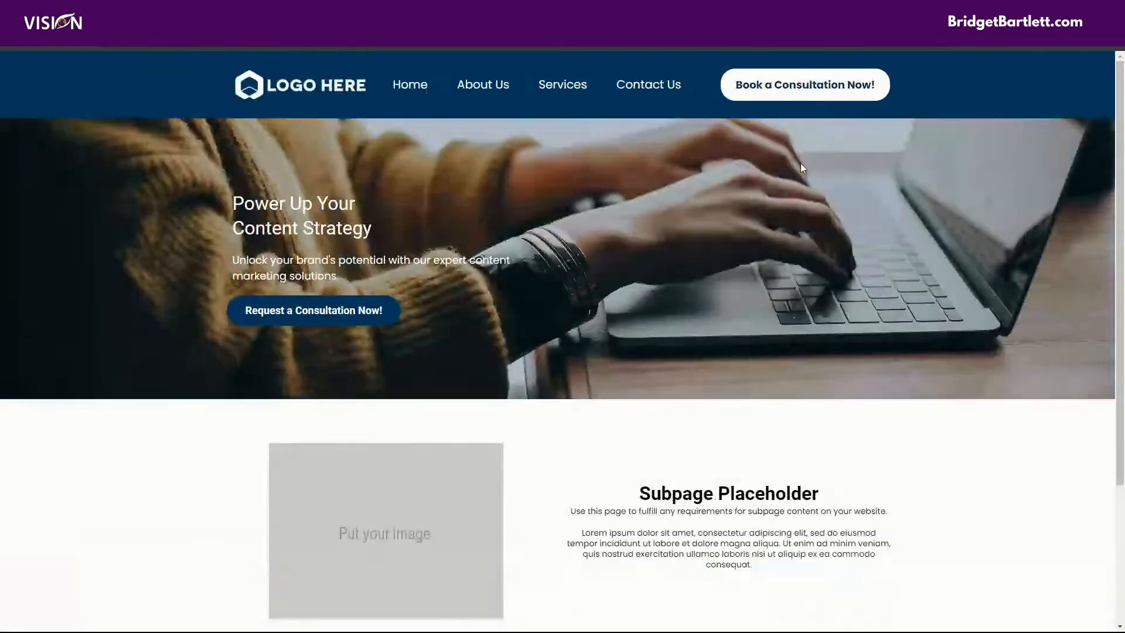
scroll(972, 287, "down", 3)
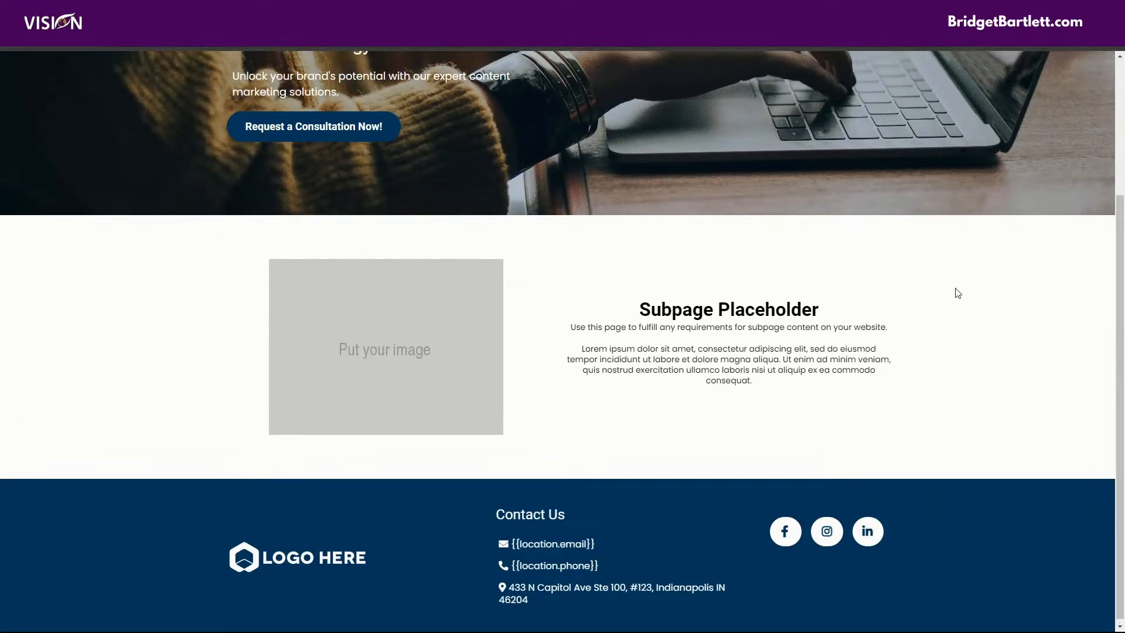
scroll(958, 293, "up", 3)
key("ctrl+w")
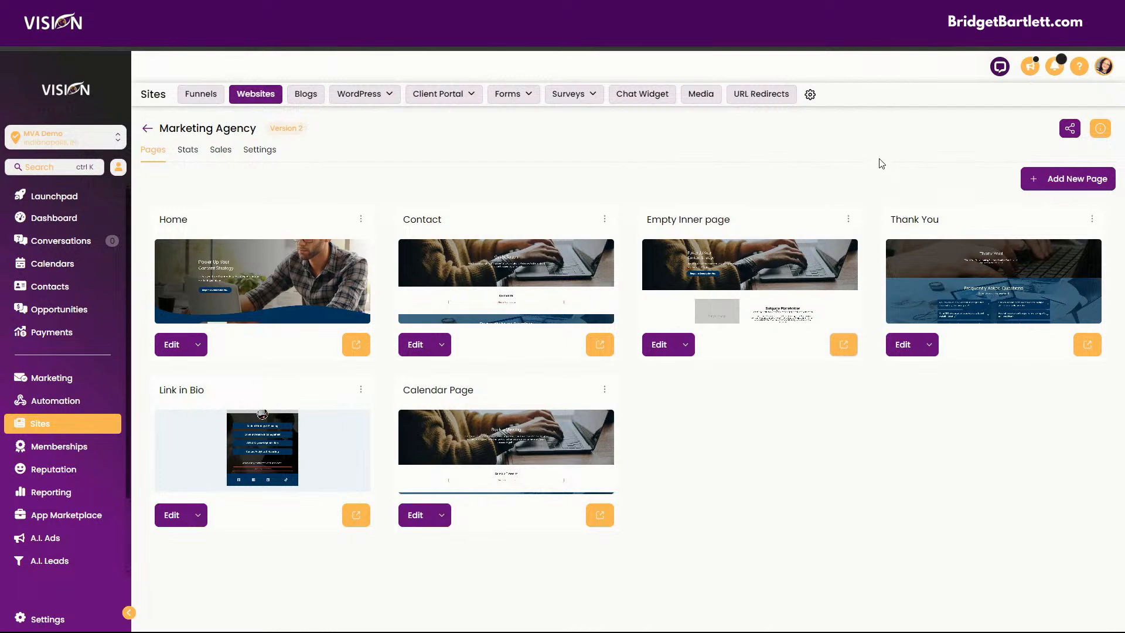
- Preview the Thank You, Link in Bio and Home pages of the Marketing Agency website
left_click(1087, 345)
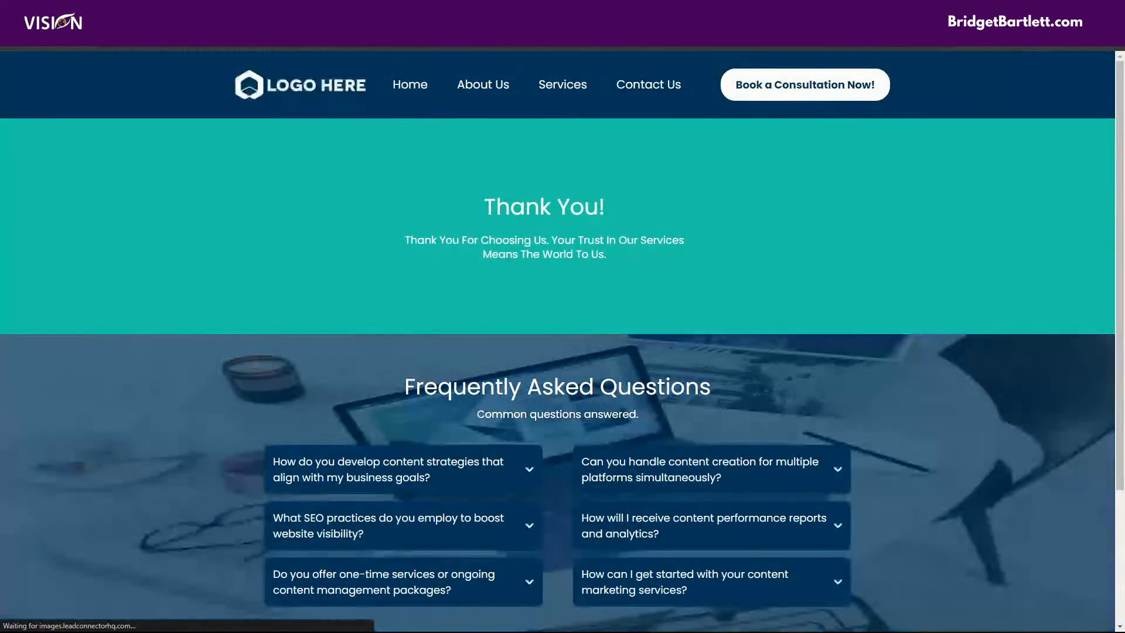
left_click(516, 12)
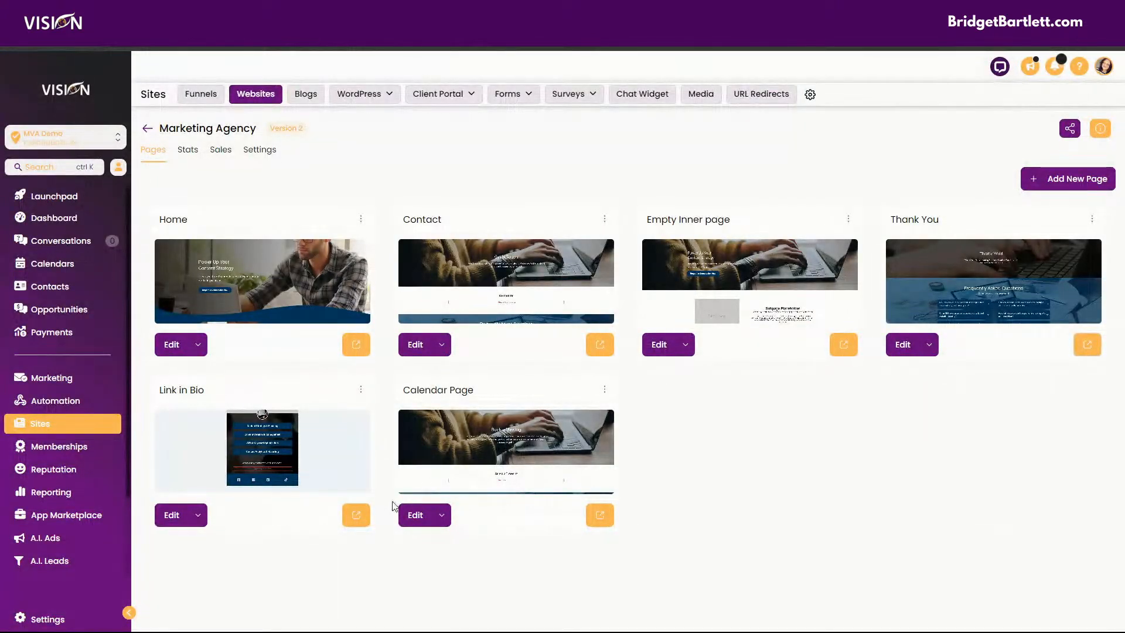
left_click(362, 519)
left_click(356, 344)
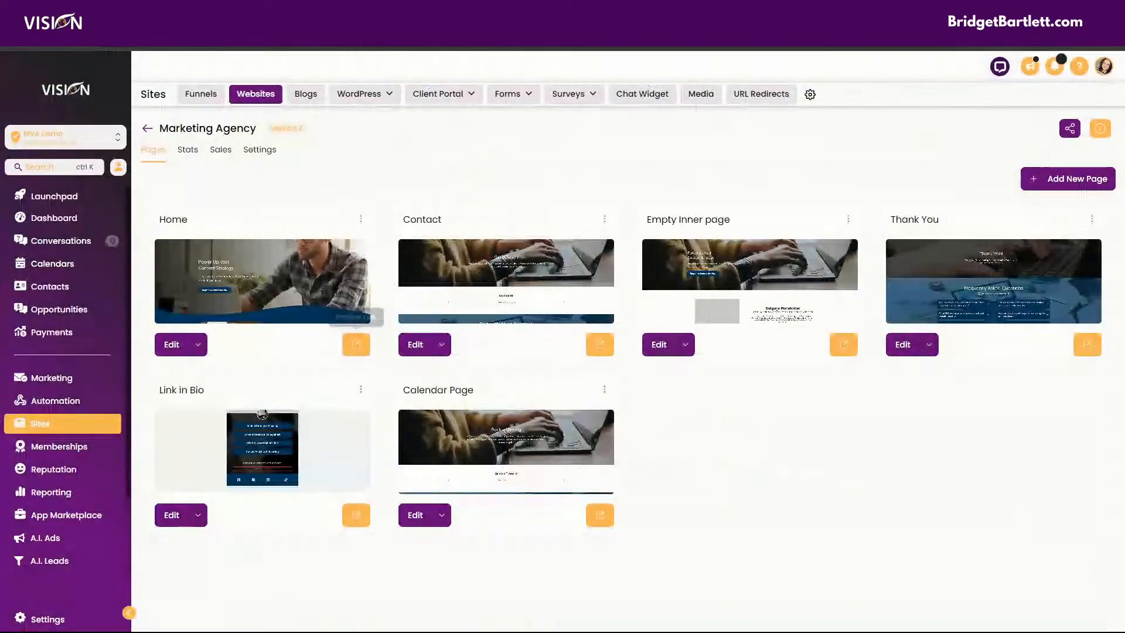
- Return to the websites list and create a blank website named "Marketing Agency Template"
left_click(150, 129)
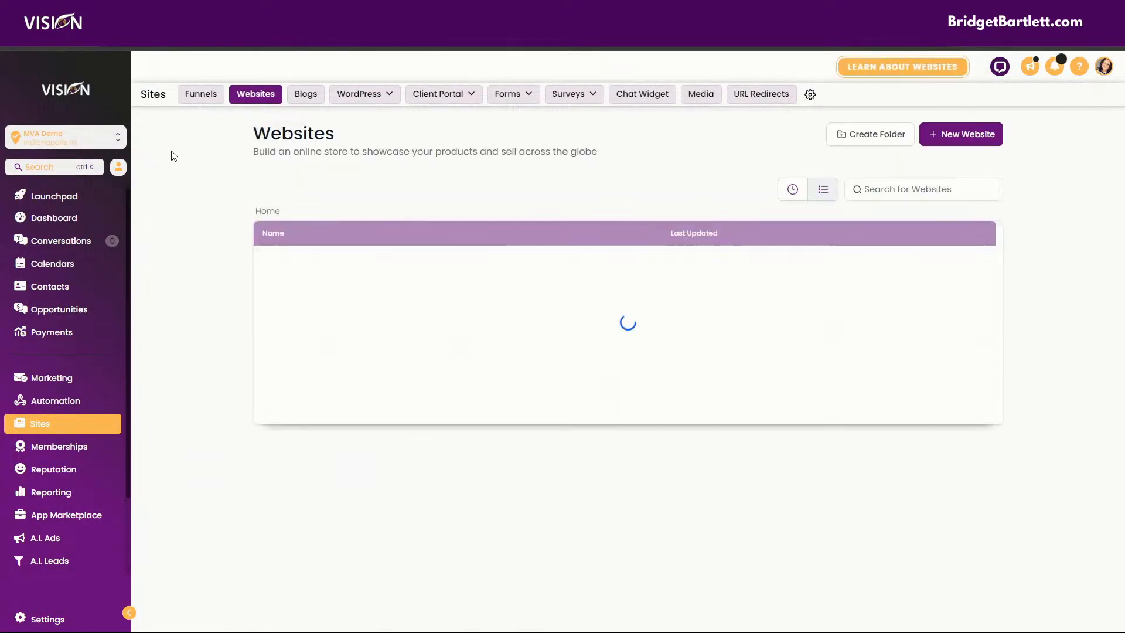
left_click(966, 134)
left_click(379, 351)
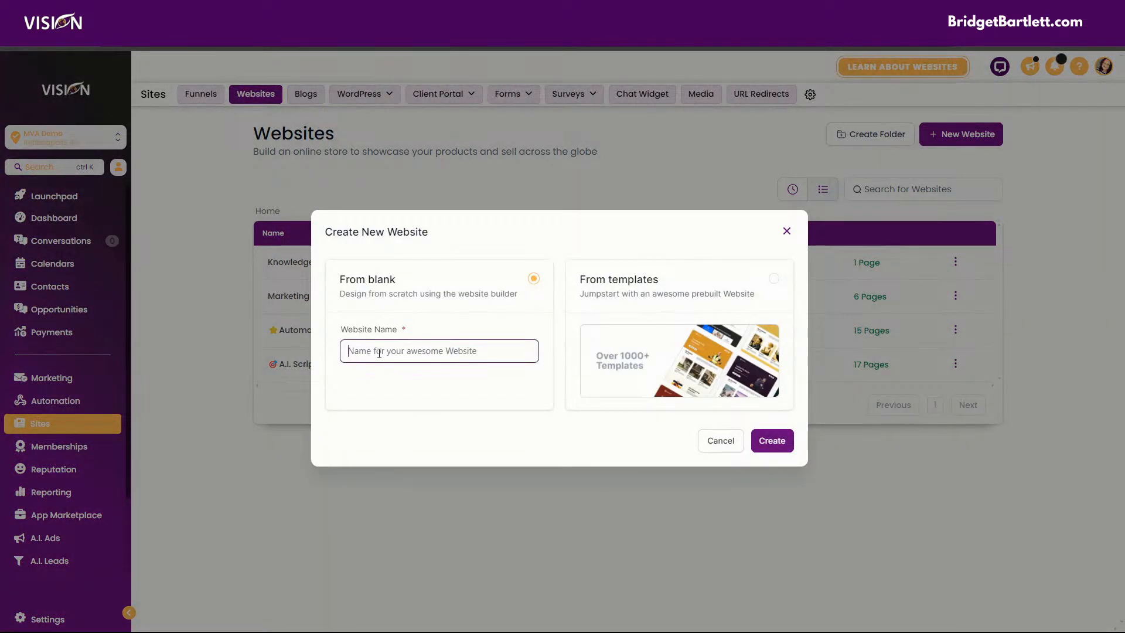
type("Marketing Agency Template")
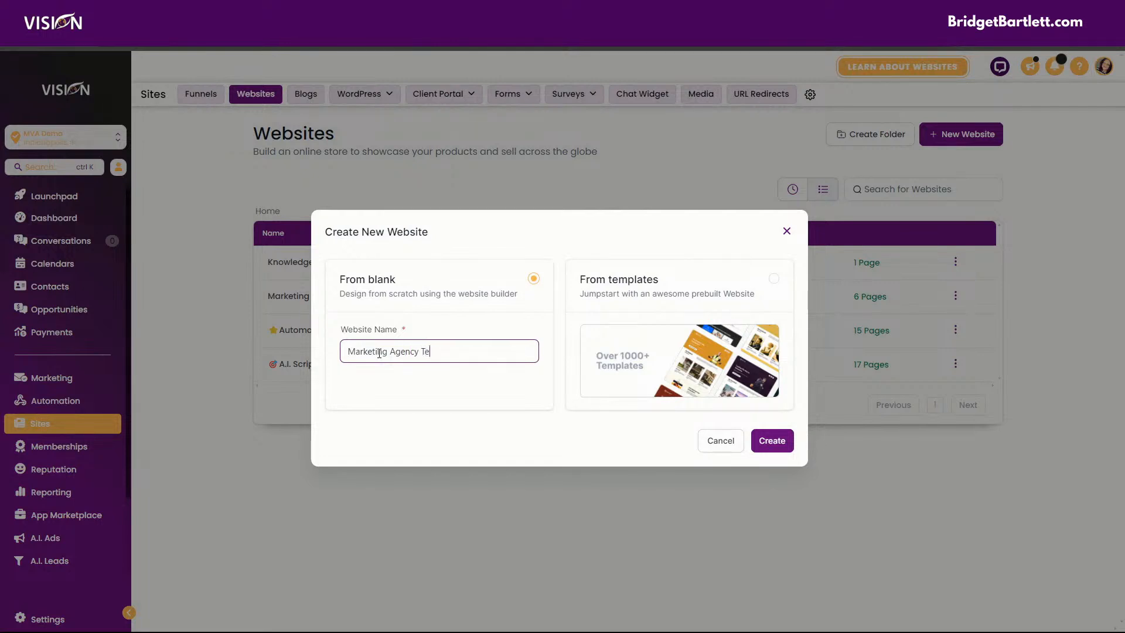
left_click(772, 440)
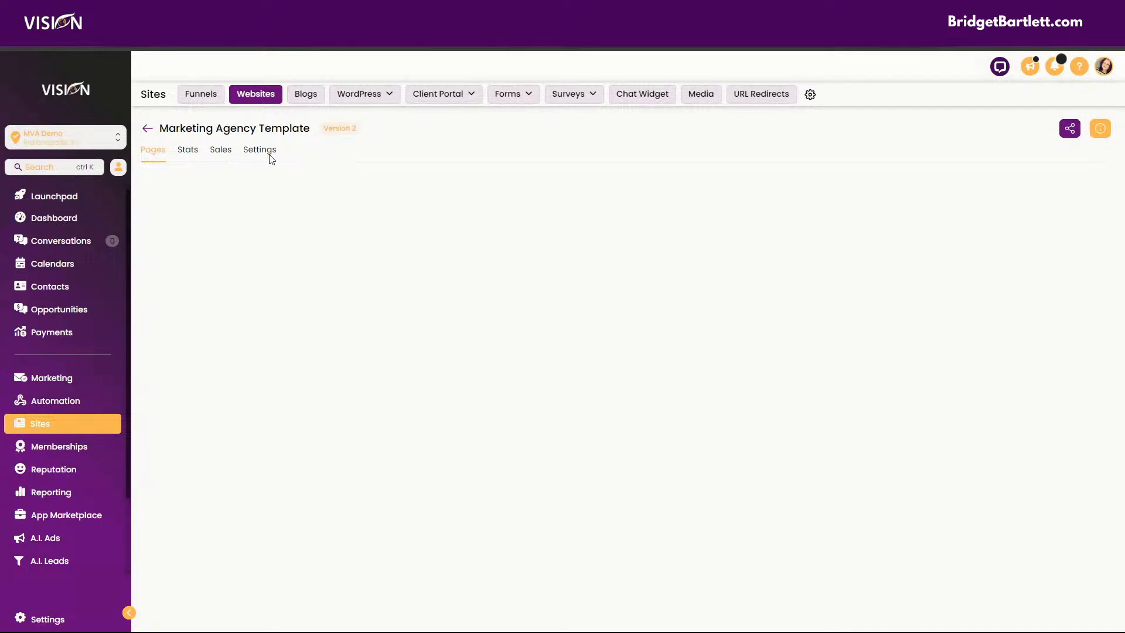
left_click(60, 35)
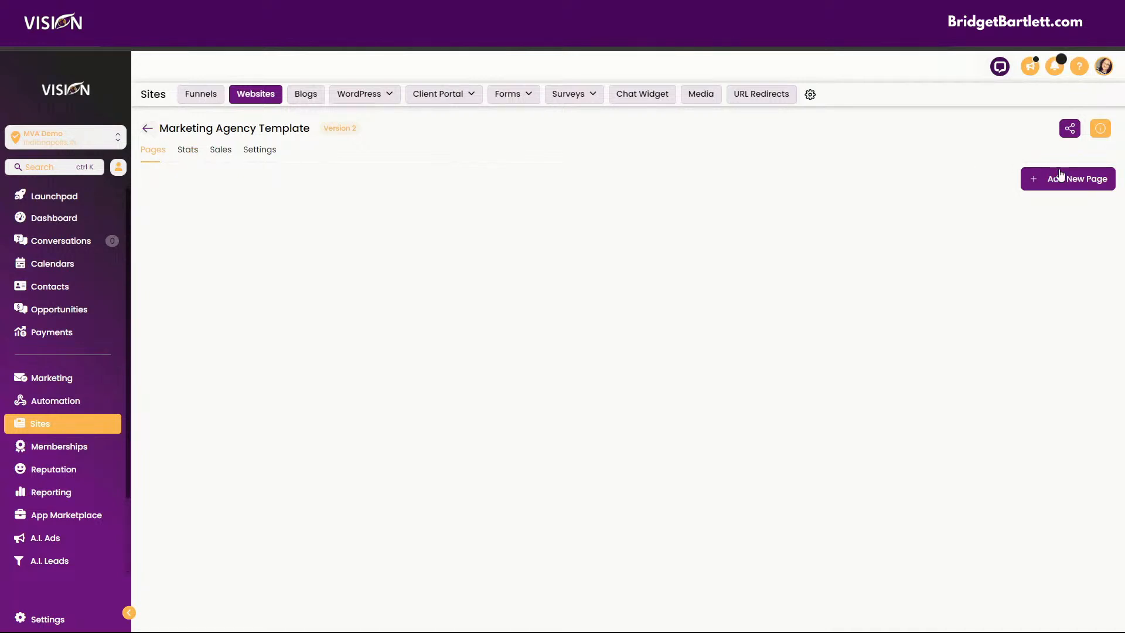
- Add a new page named "Home" with the path /home to the website and create it from blank
left_click(1025, 185)
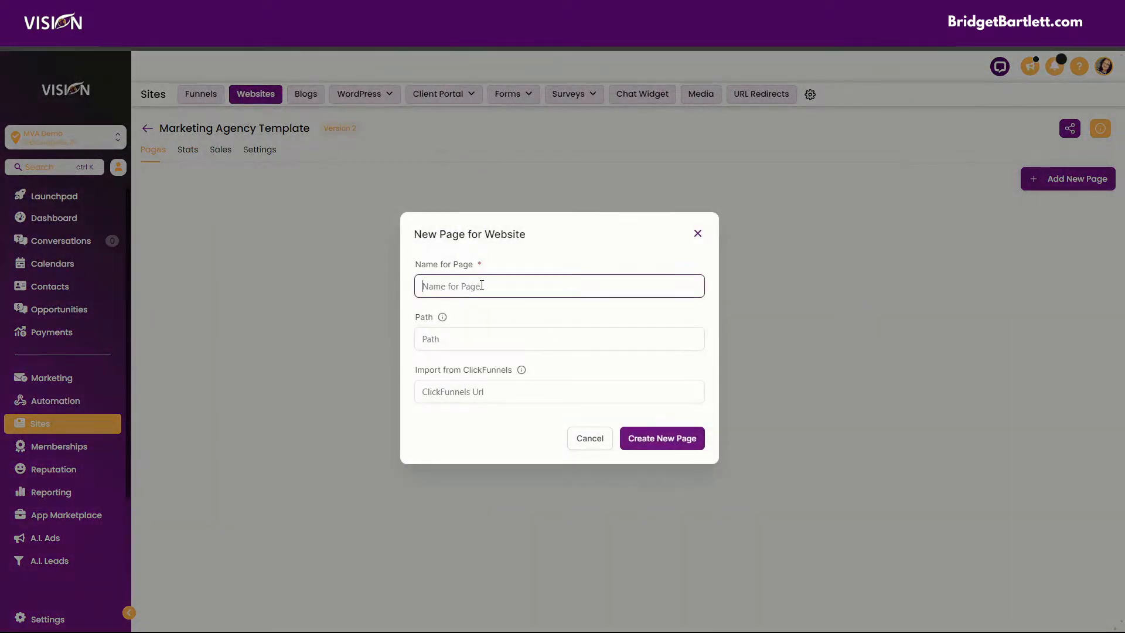
type("Home")
left_click(464, 339)
type("/h")
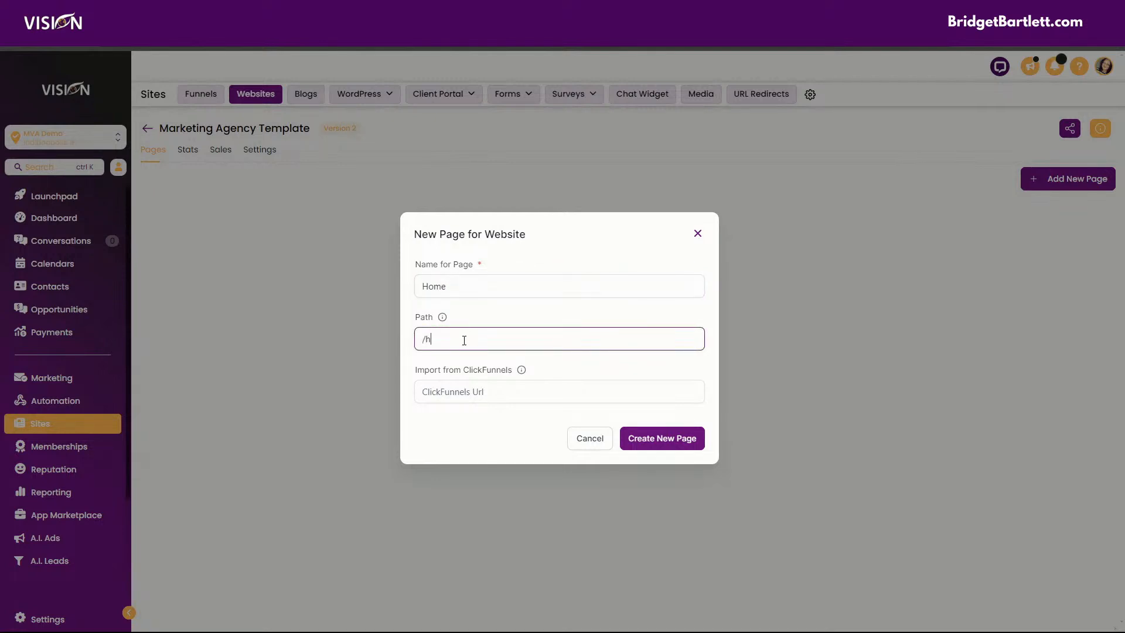
type("ome")
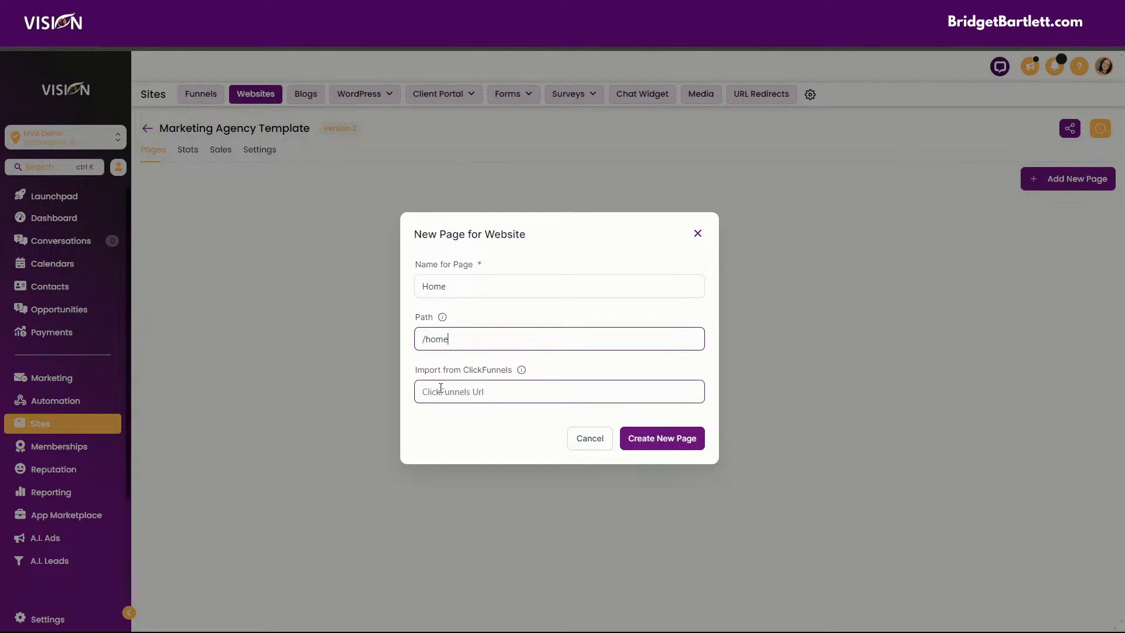
left_click(667, 441)
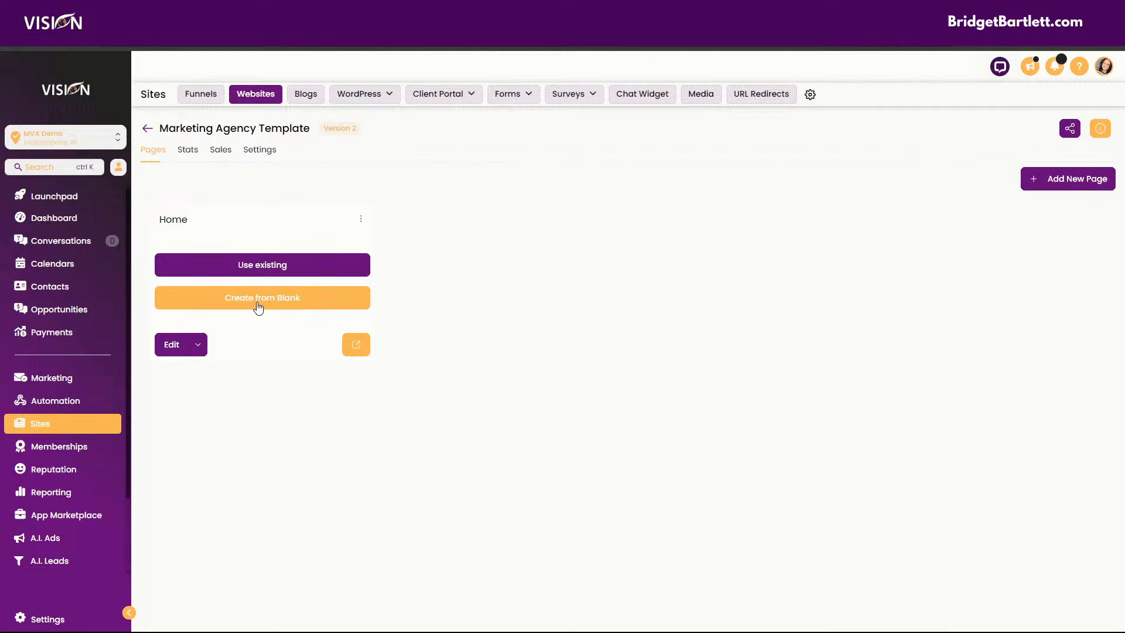
left_click(252, 300)
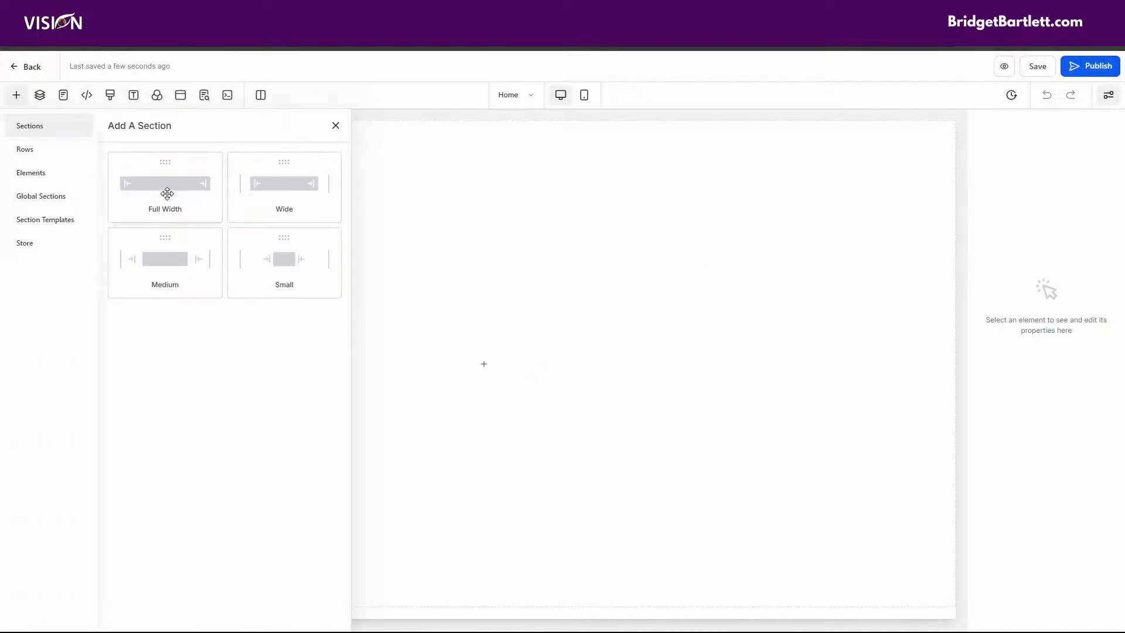
- Add a full-width section to the blank page and duplicate it twice to make three stacked sections
left_click_drag(167, 194, 568, 147)
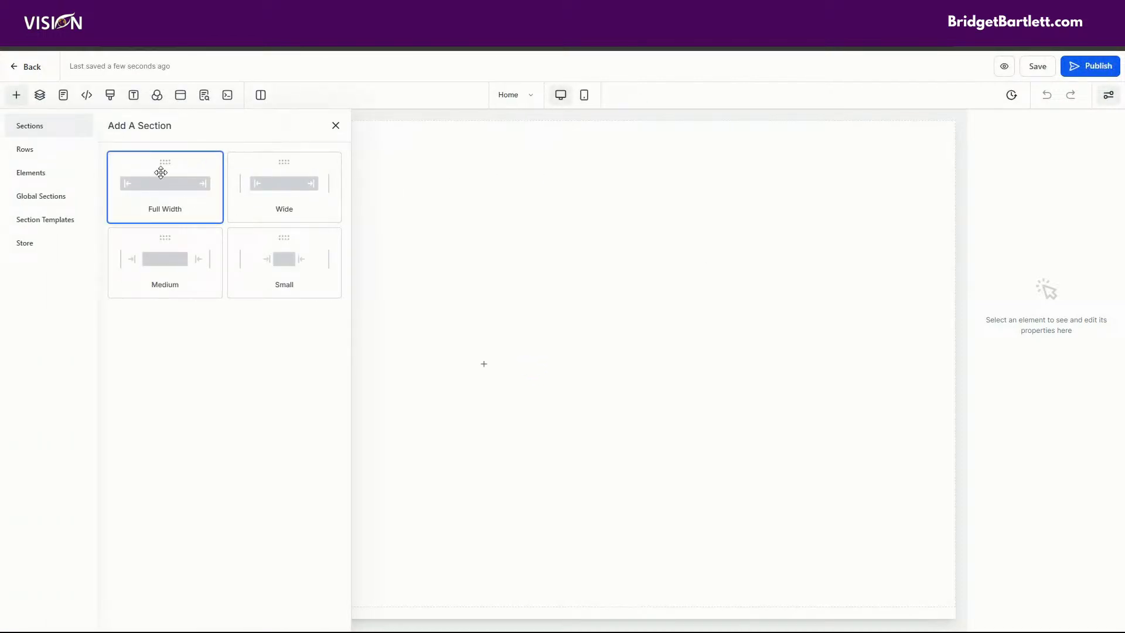
left_click_drag(168, 194, 631, 186)
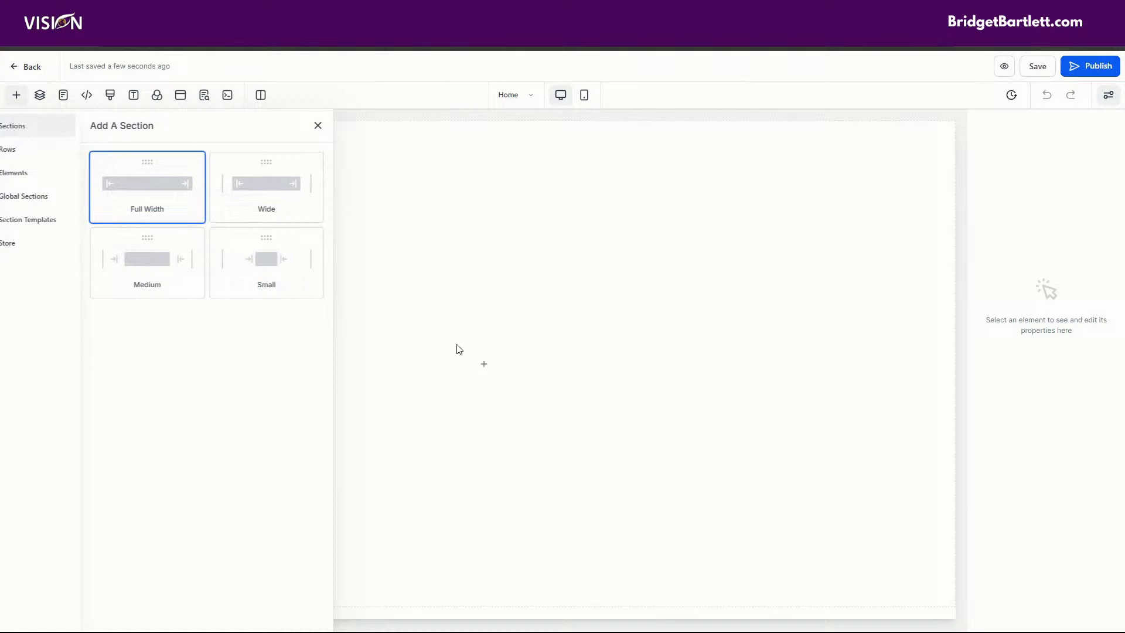
left_click(179, 158)
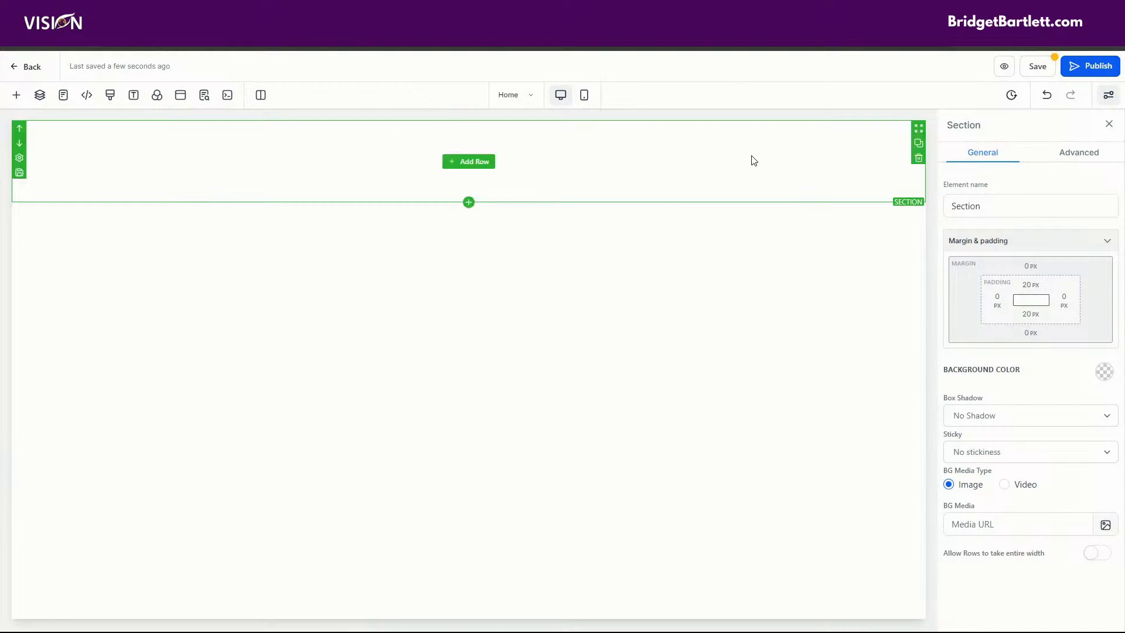
mouse_move(920, 163)
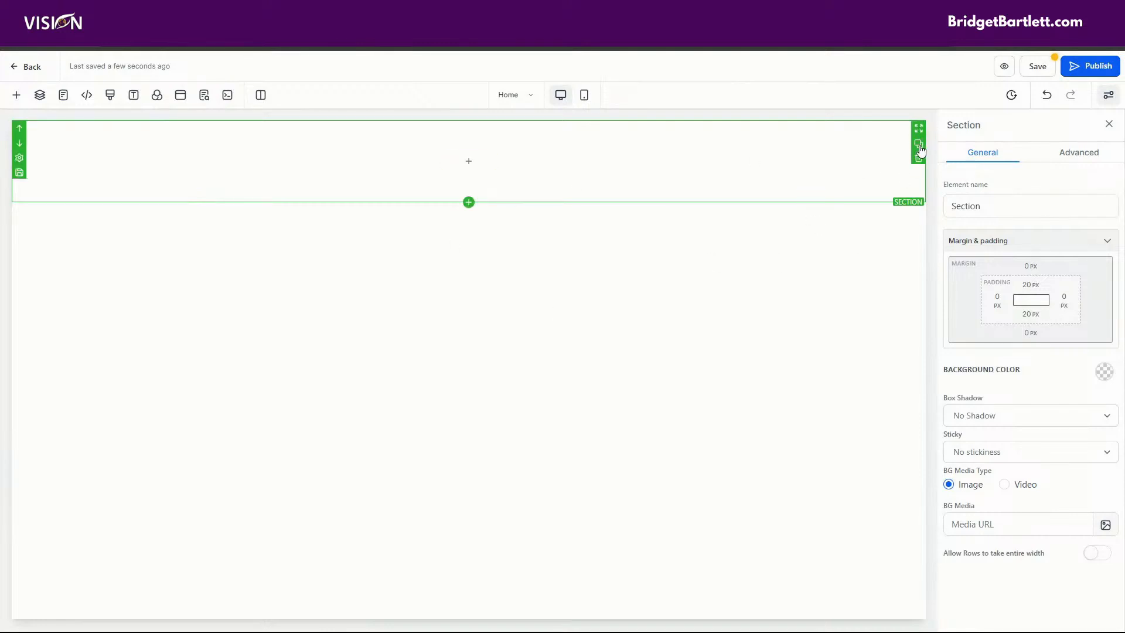
left_click(919, 145)
left_click(919, 227)
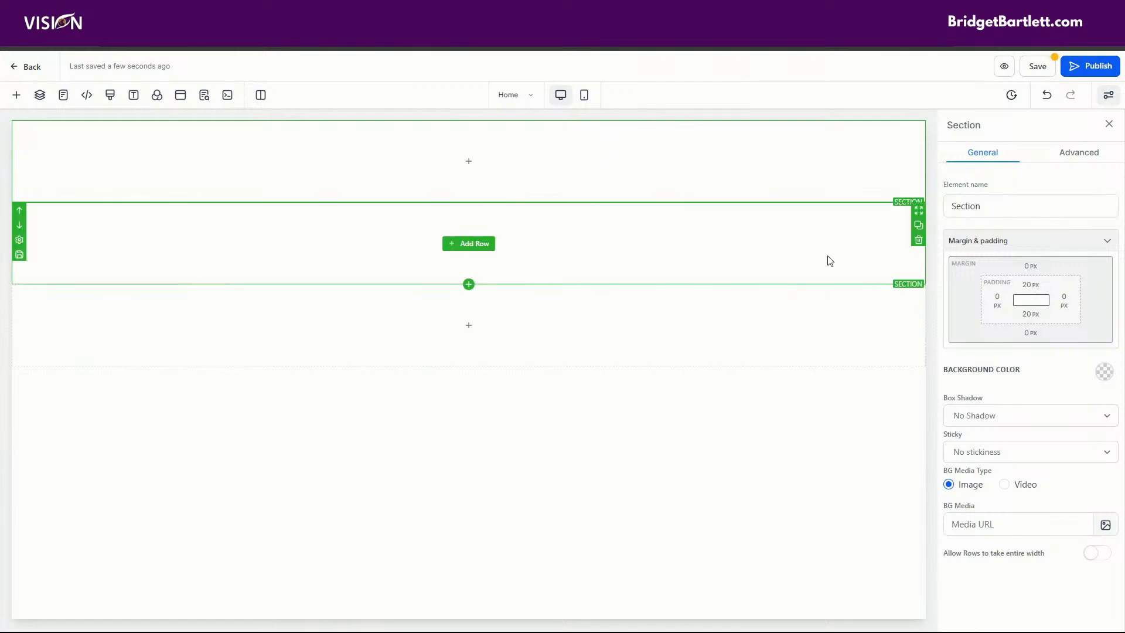
- Set the background color of the first and third sections to black
left_click(1101, 380)
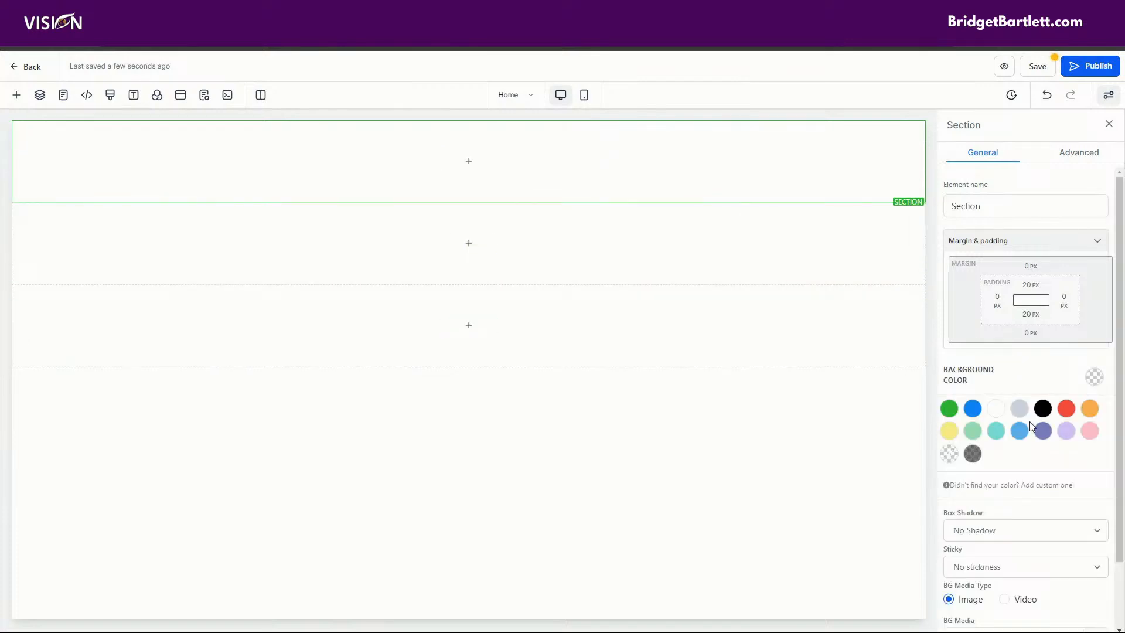
left_click(1043, 408)
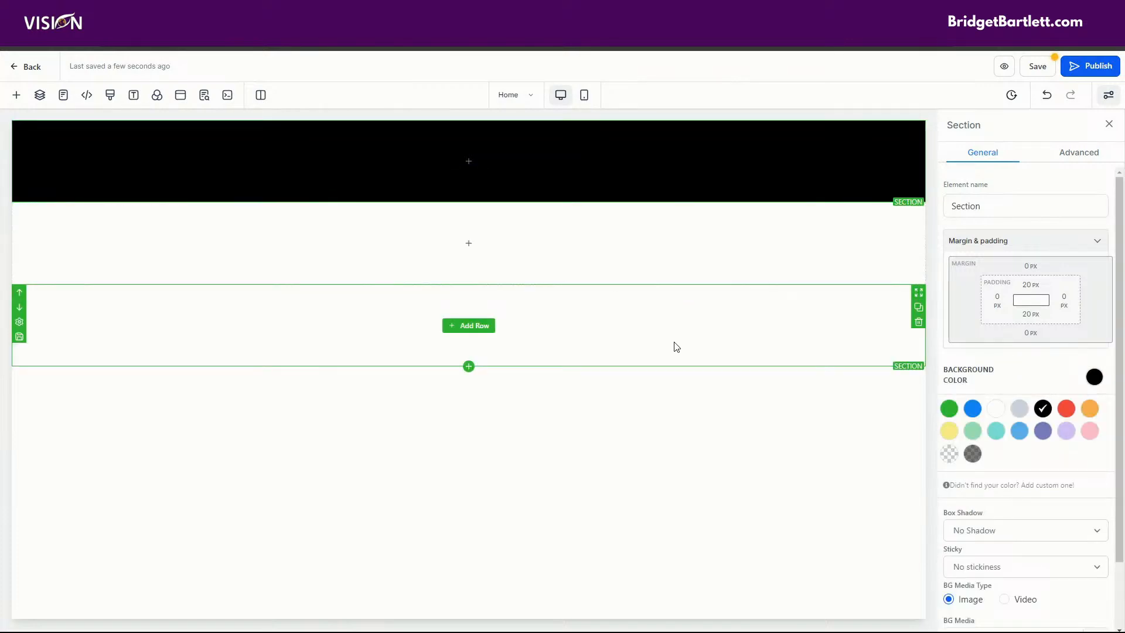
left_click(745, 330)
left_click(1100, 378)
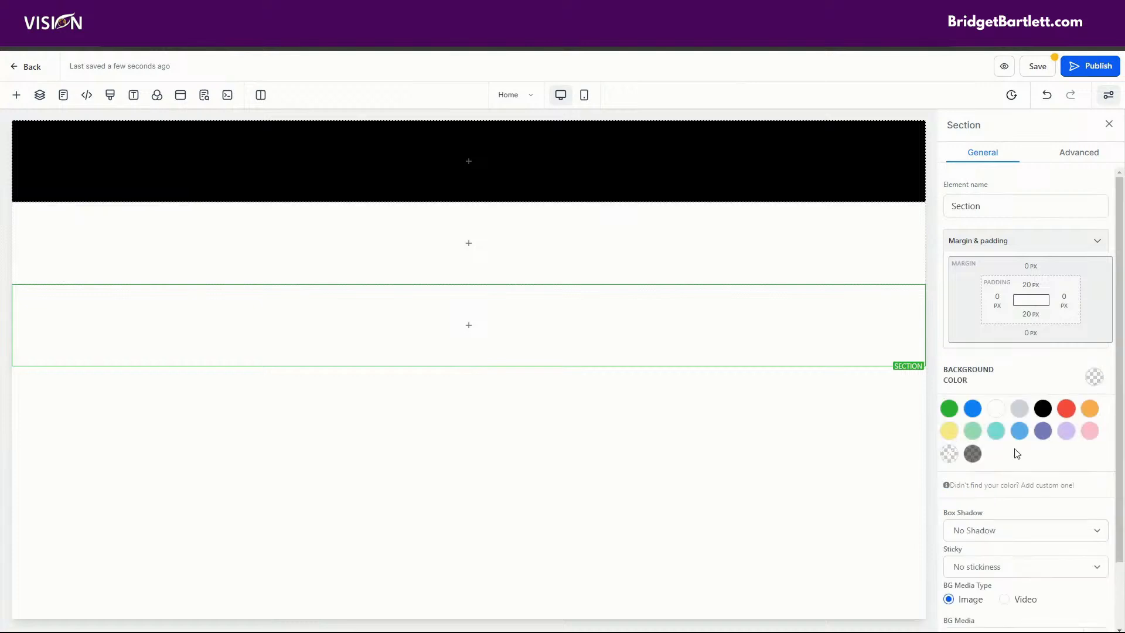
left_click(1046, 411)
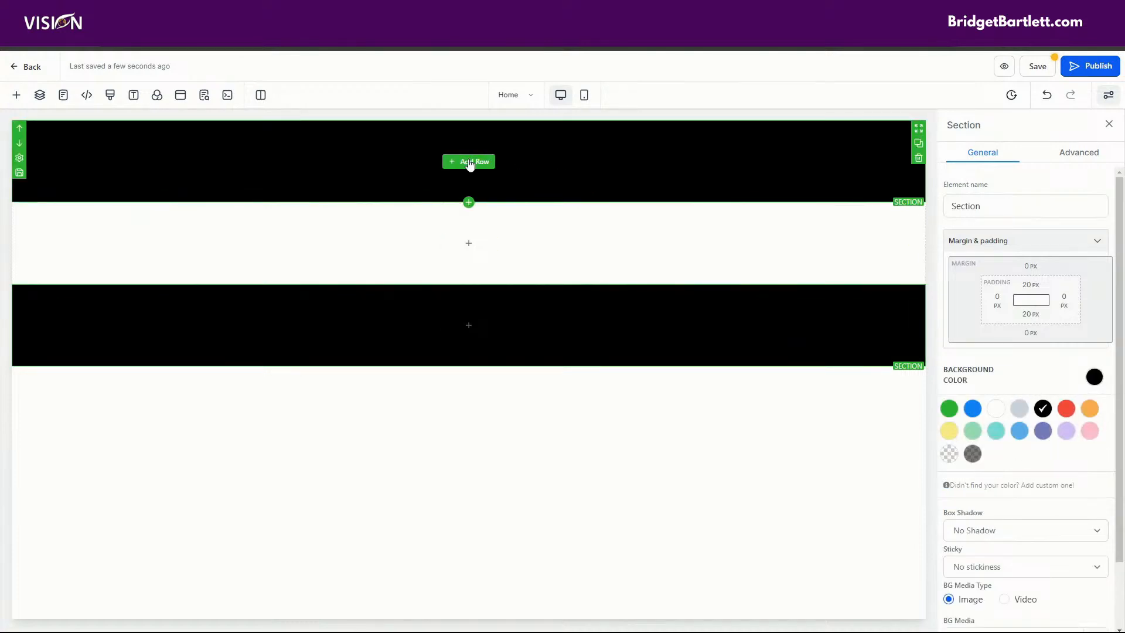
- Add a 1-column row to the first section and place a Navigation Menu element in it
left_click(471, 164)
left_click_drag(166, 181, 454, 173)
left_click(467, 176)
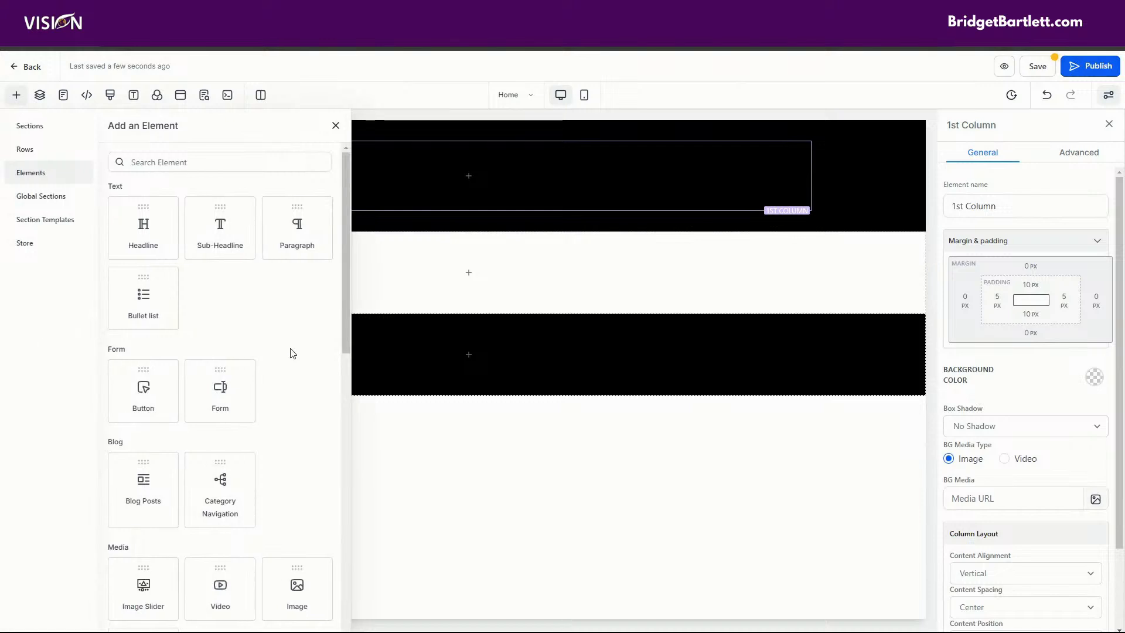
scroll(286, 369, "down", 5)
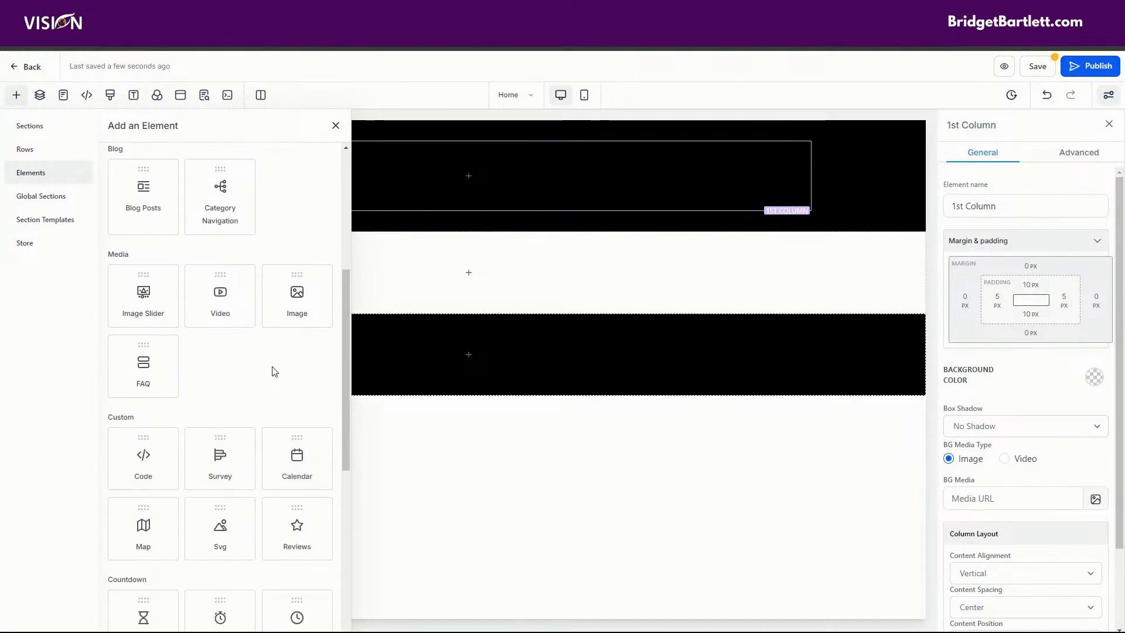
scroll(270, 352, "down", 4)
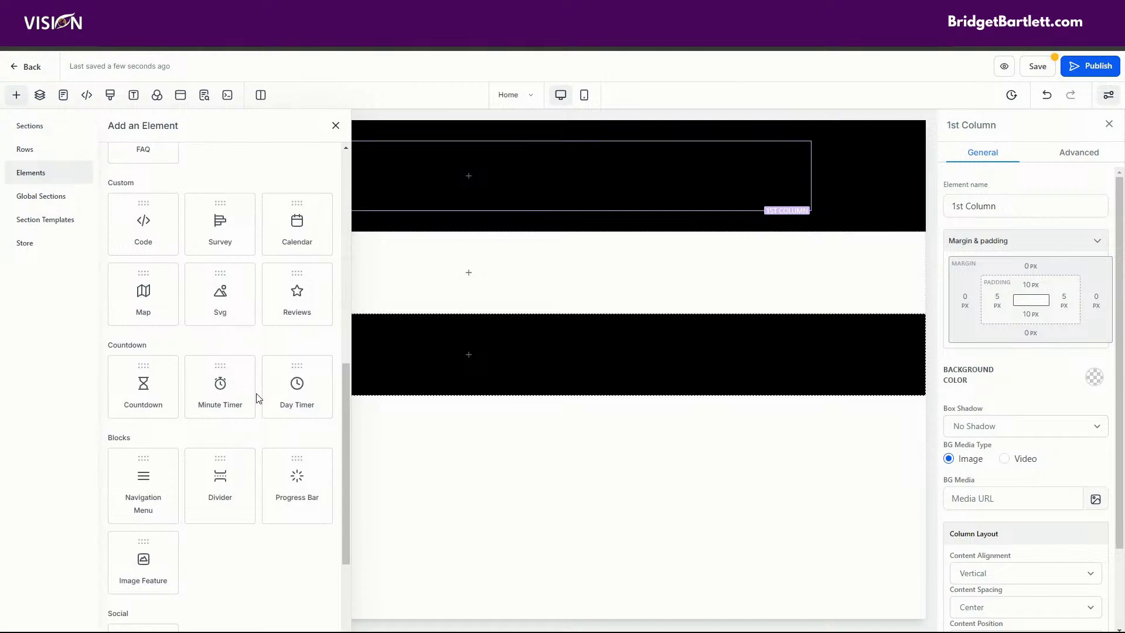
left_click_drag(151, 495, 516, 195)
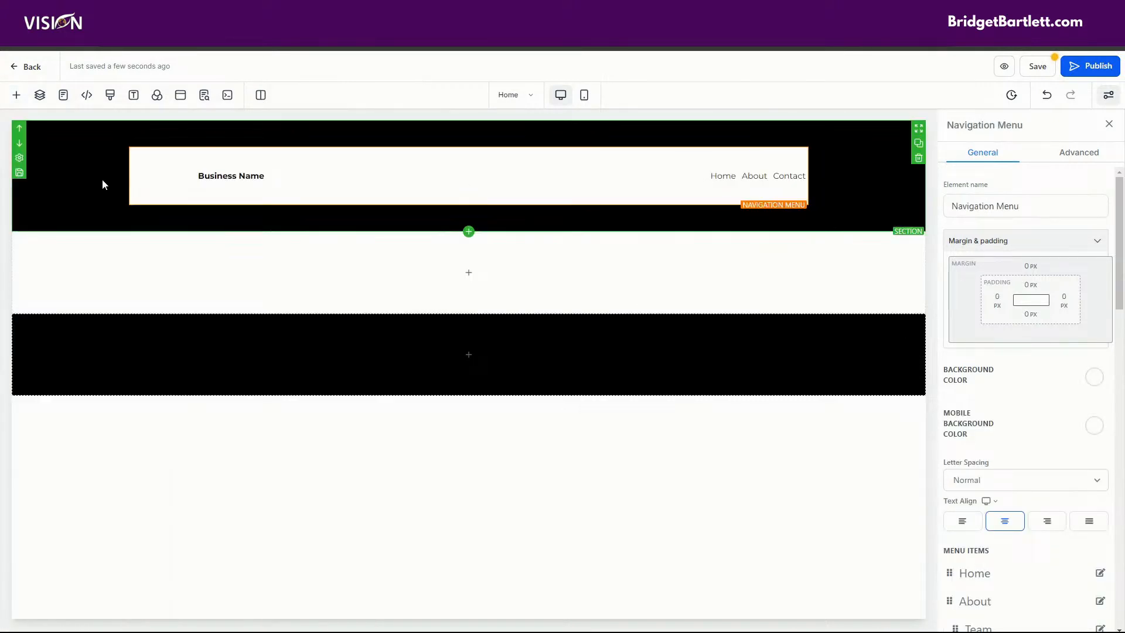
left_click(65, 181)
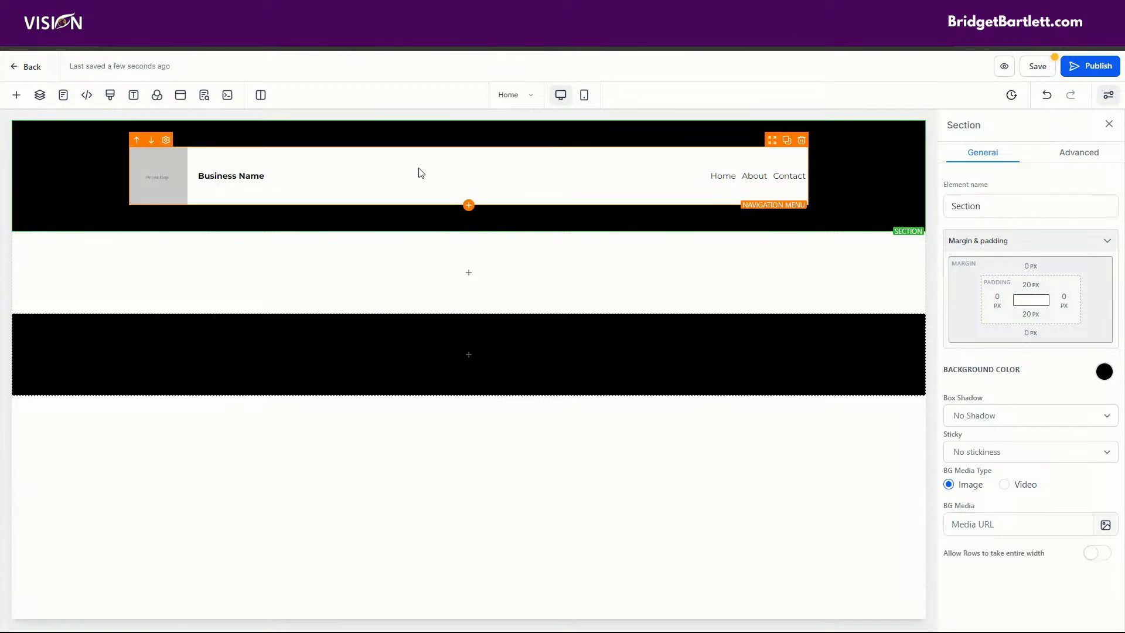
- Make both the background and the mobile background of the navigation menu transparent
left_click(688, 186)
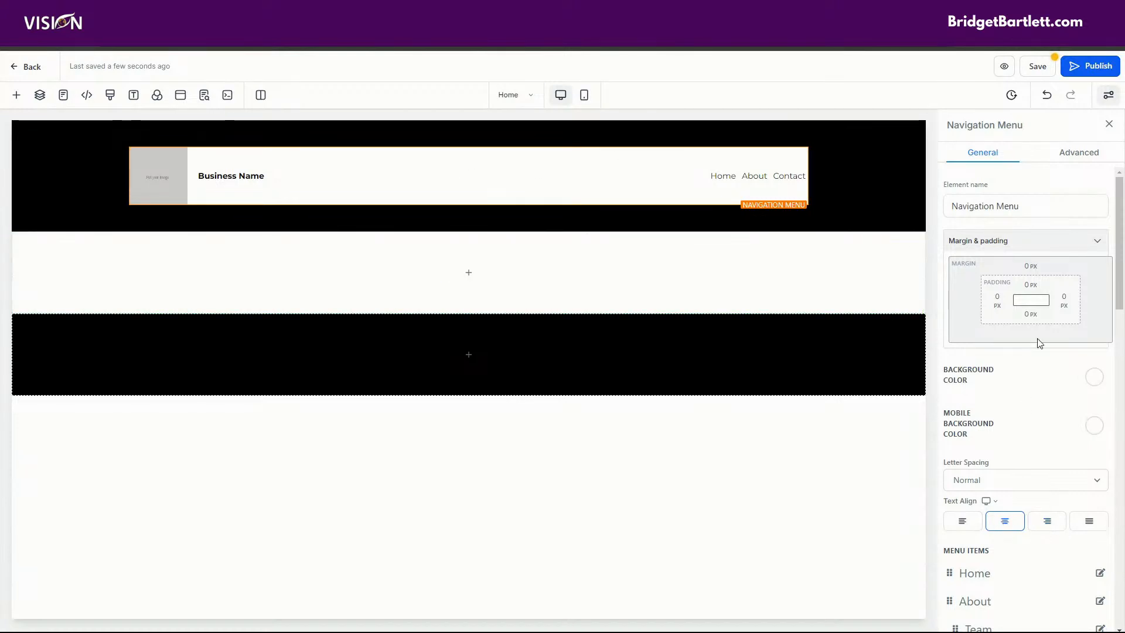
scroll(1042, 445, "down", 4)
scroll(1070, 329, "up", 3)
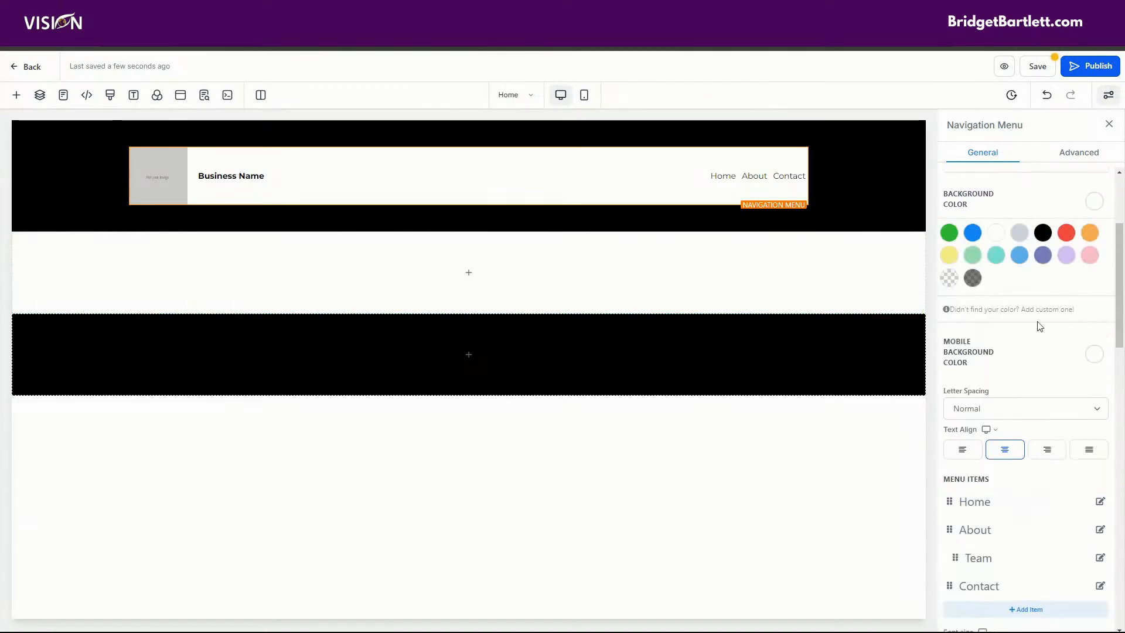
left_click(950, 278)
scroll(1073, 352, "down", 2)
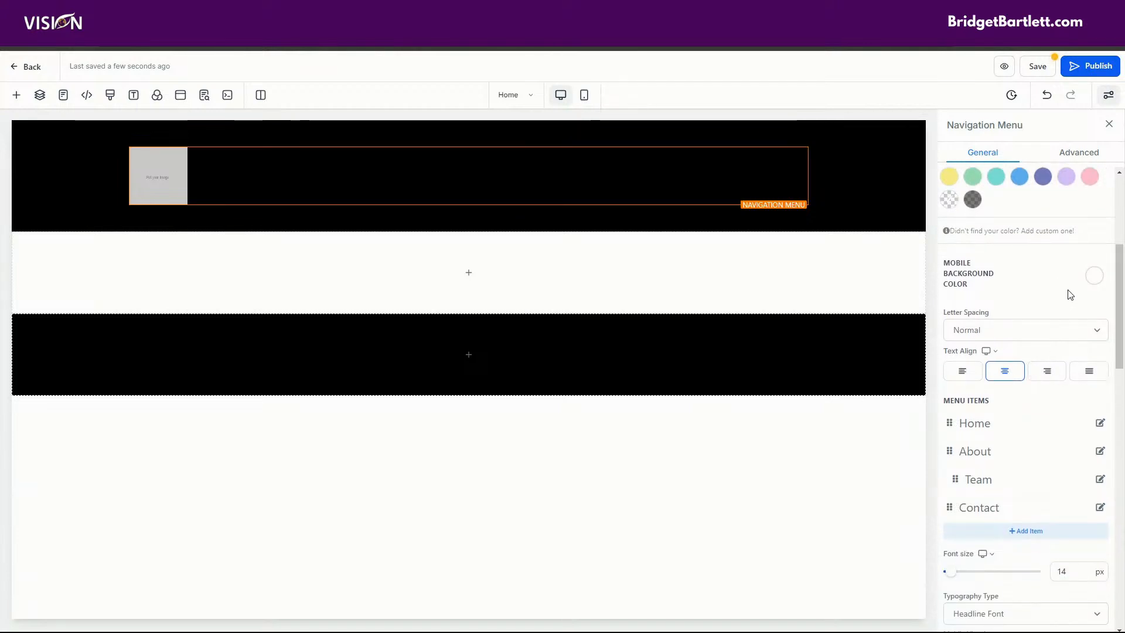
scroll(1096, 276, "down", 1)
left_click(1096, 239)
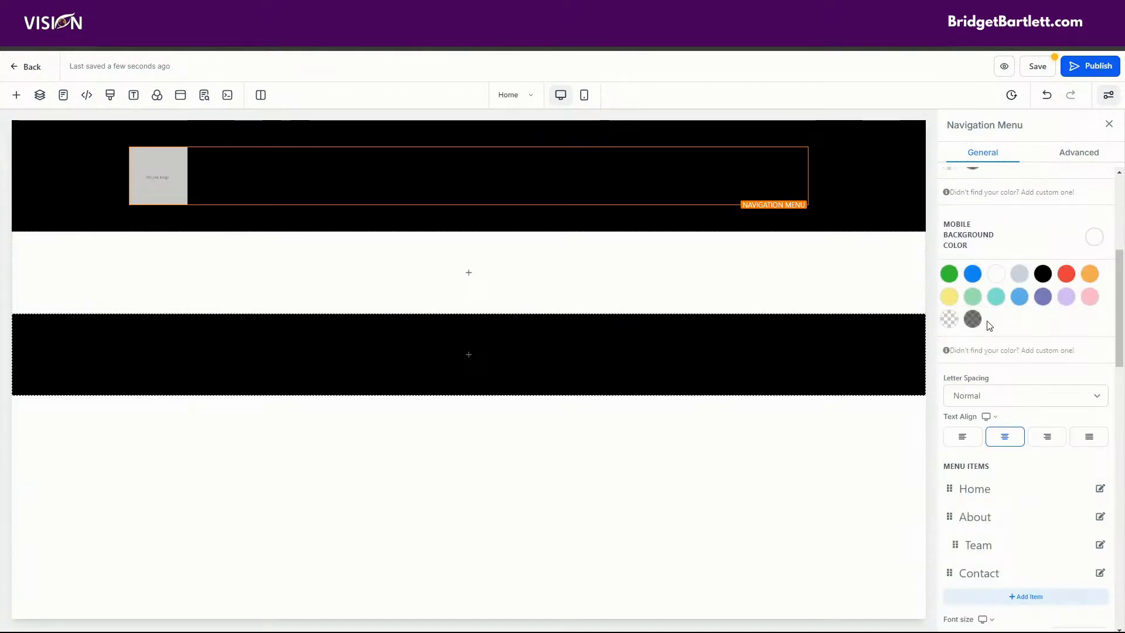
left_click(949, 318)
- Set the navigation menu's main text color to white
scroll(1018, 421, "down", 1)
scroll(1020, 416, "down", 3)
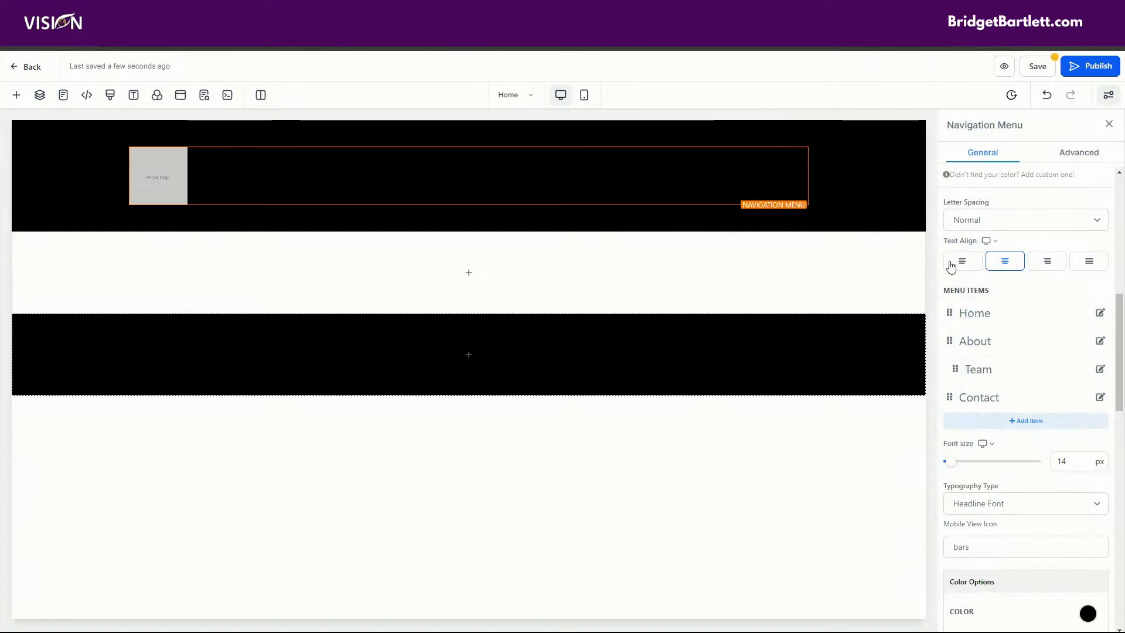
scroll(1035, 479, "down", 4)
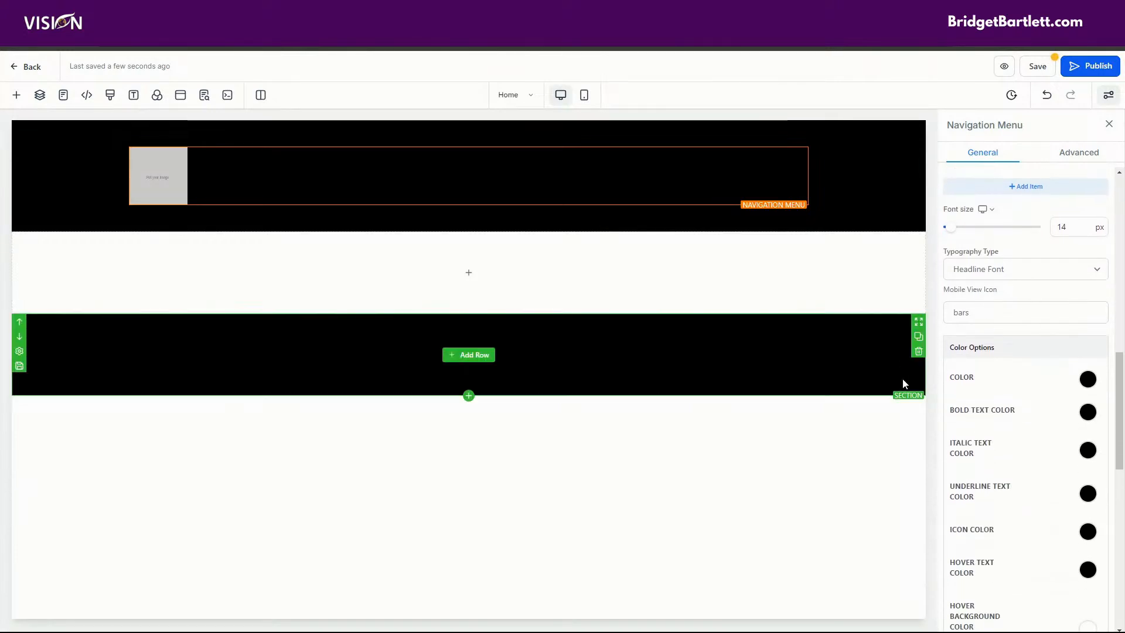
left_click(1088, 379)
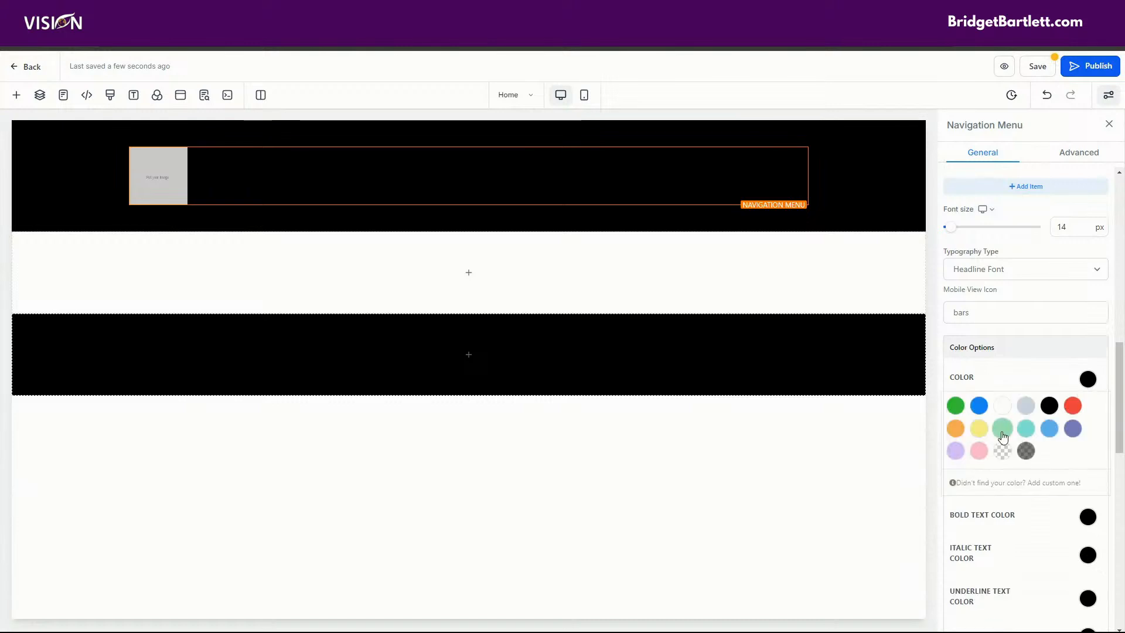
left_click(1002, 405)
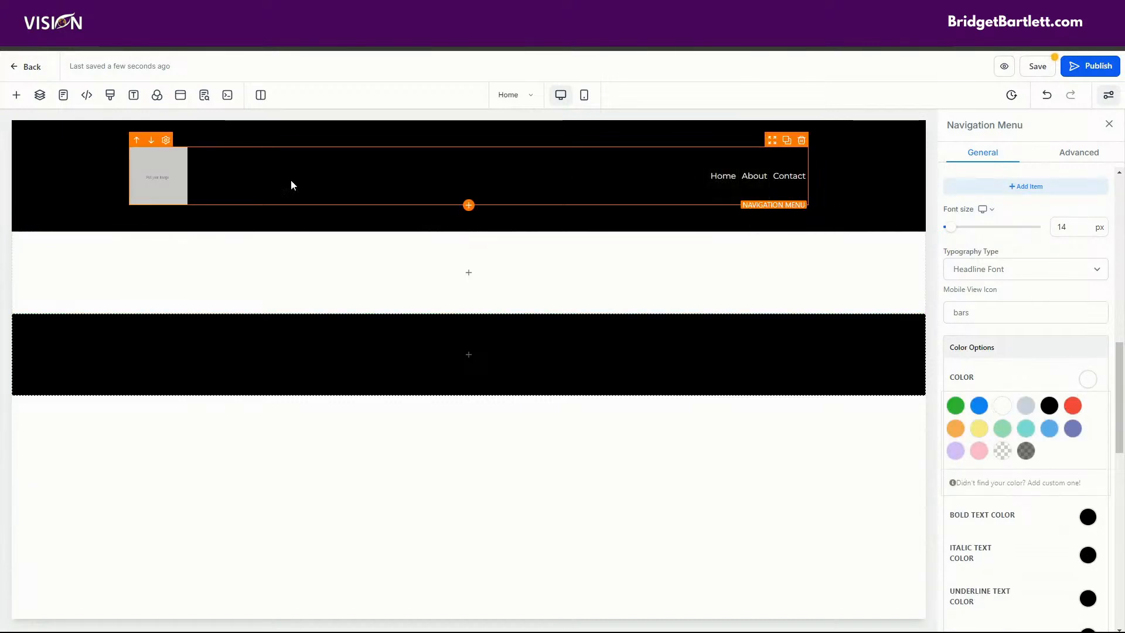
- Replace the navigation menu's brand logo with logo 150x100.png from the media library
scroll(1042, 515, "down", 1)
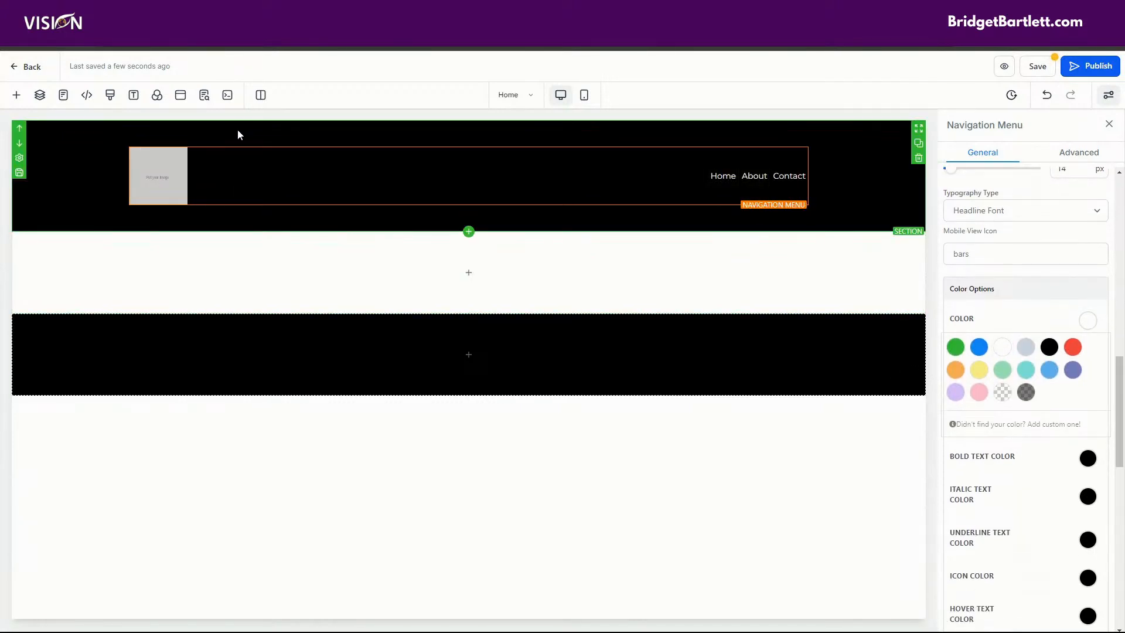
scroll(1044, 424, "down", 2)
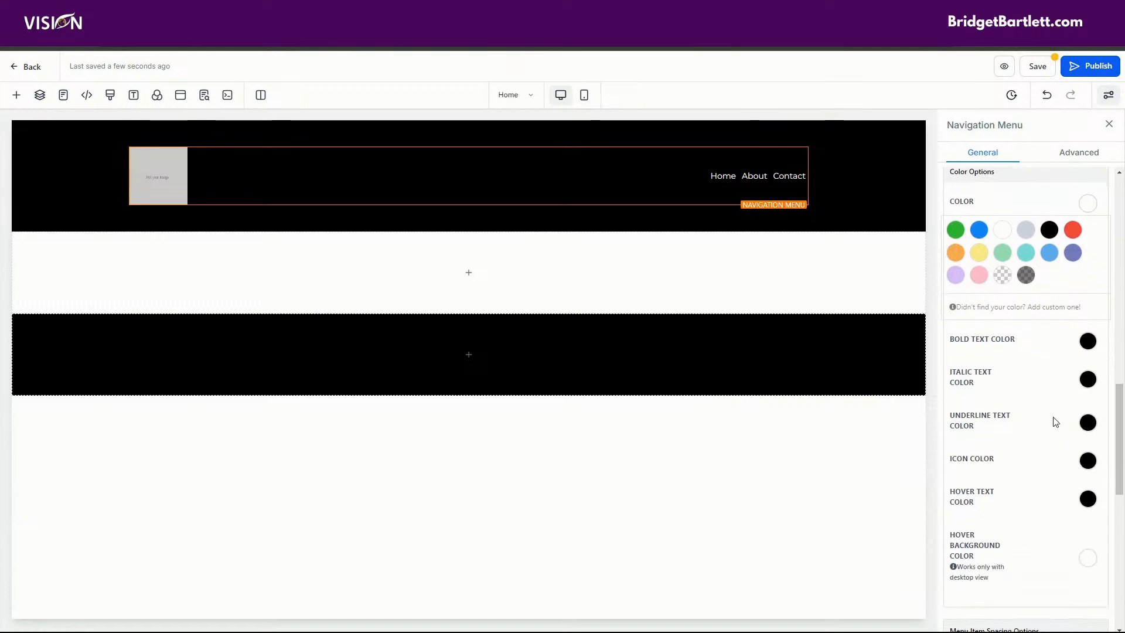
scroll(1029, 398, "down", 7)
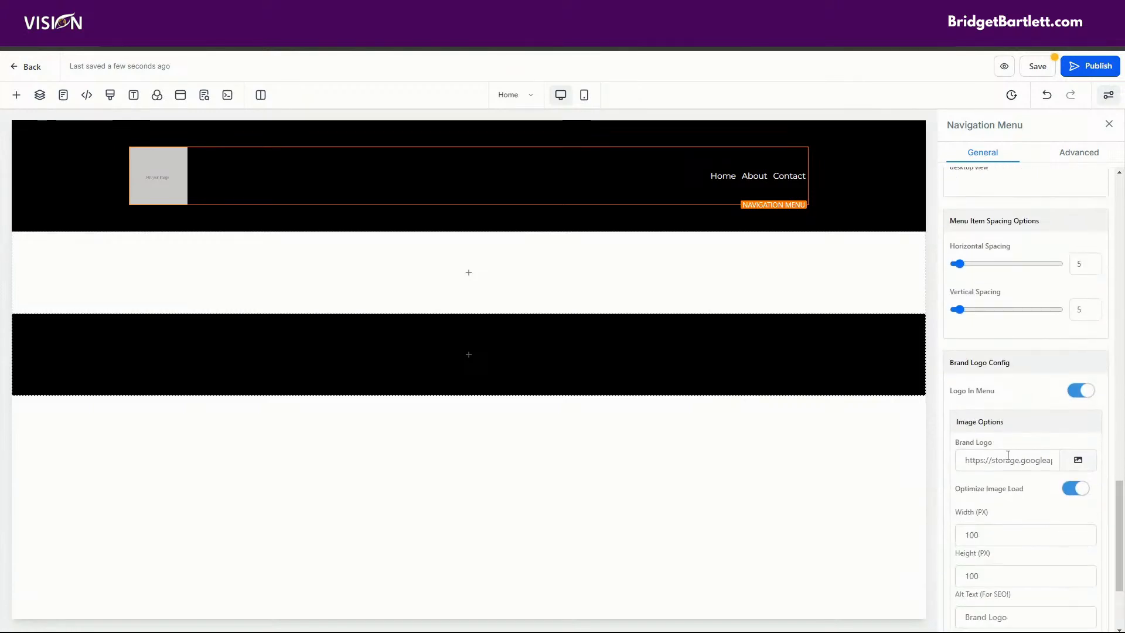
left_click(1080, 461)
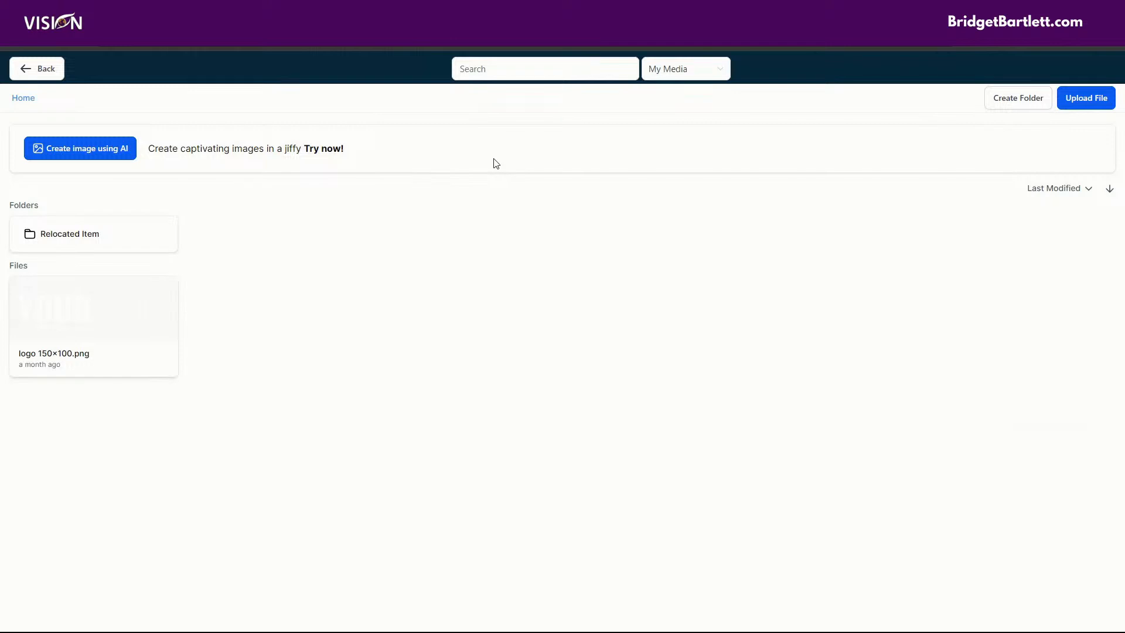
left_click(108, 317)
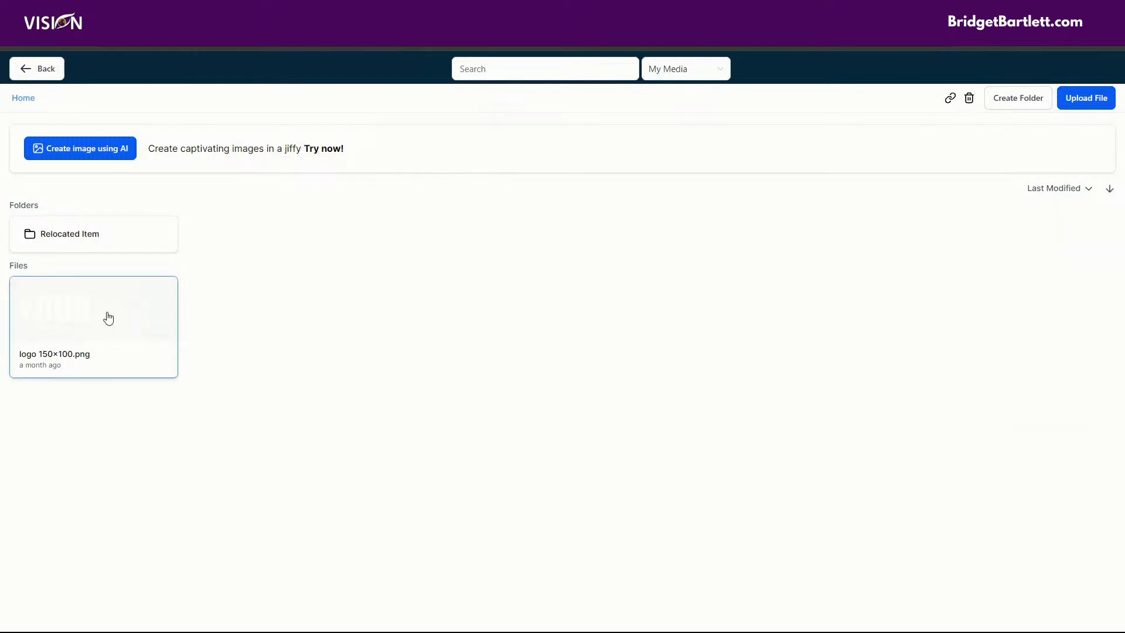
double_click(109, 317)
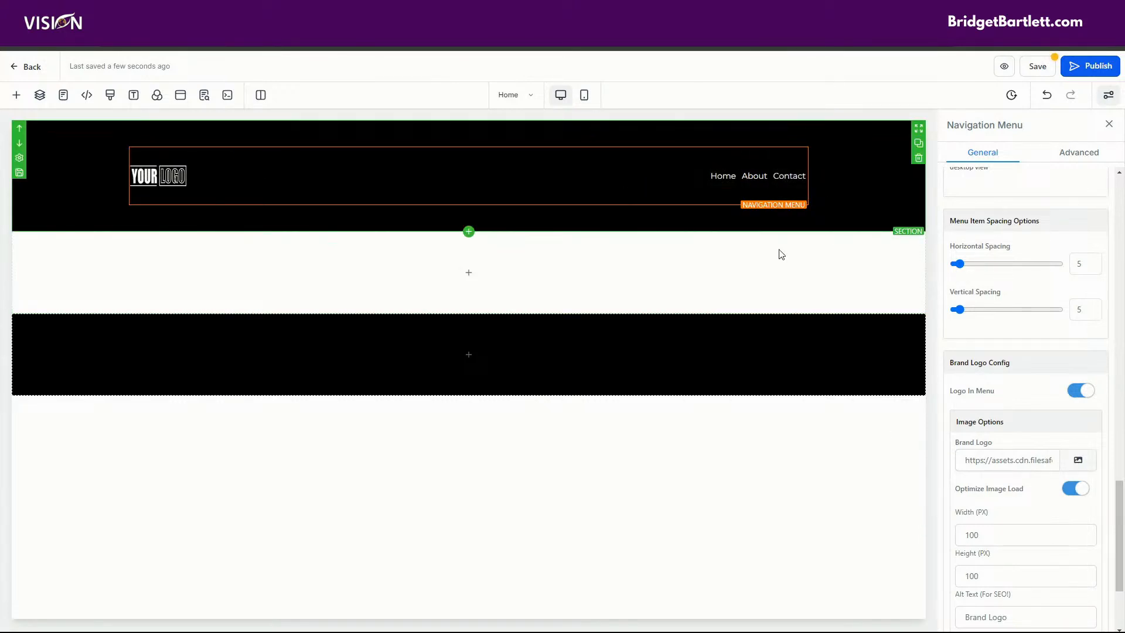
- Add a 1-column row to the black third section
left_click(469, 354)
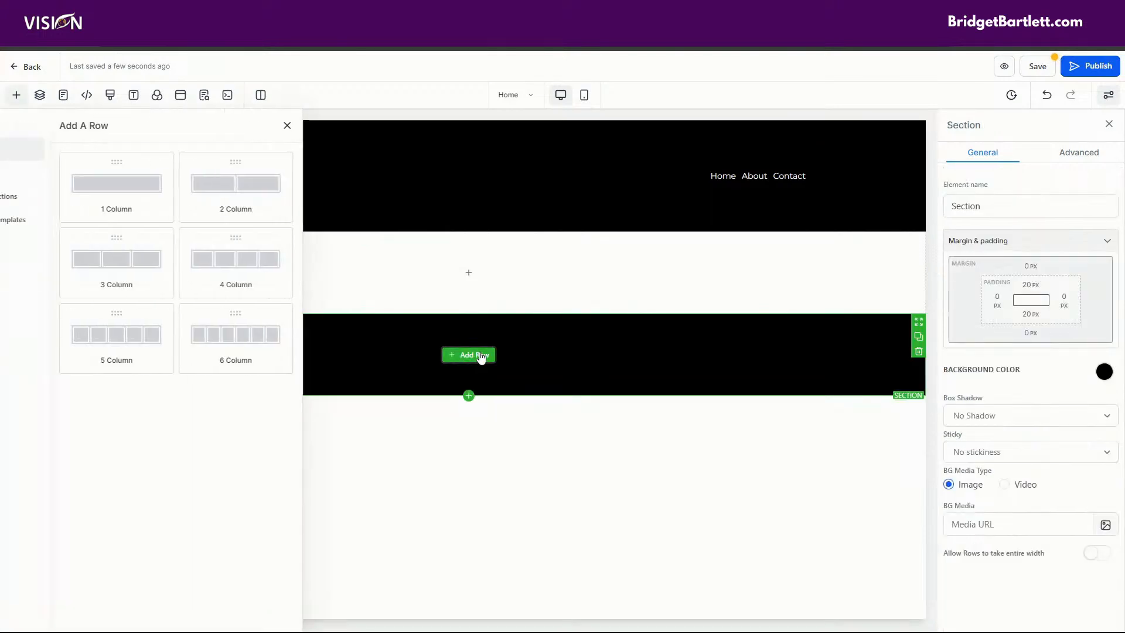
left_click_drag(163, 183, 487, 391)
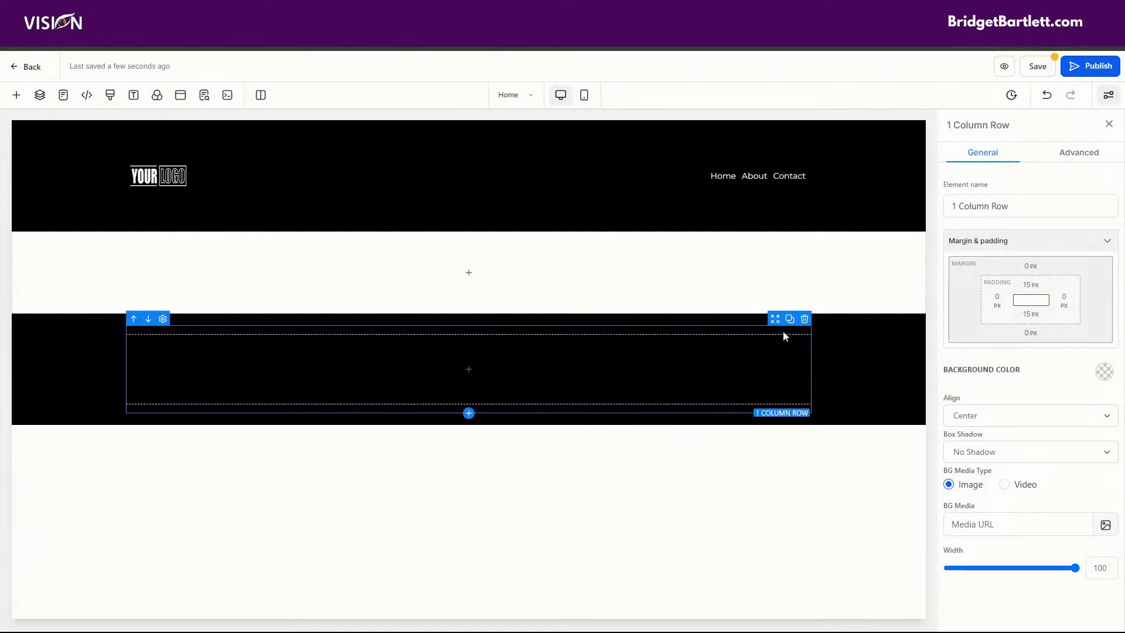
- Duplicate the column in the black footer section's row and place an Image element in the first column
left_click(790, 327)
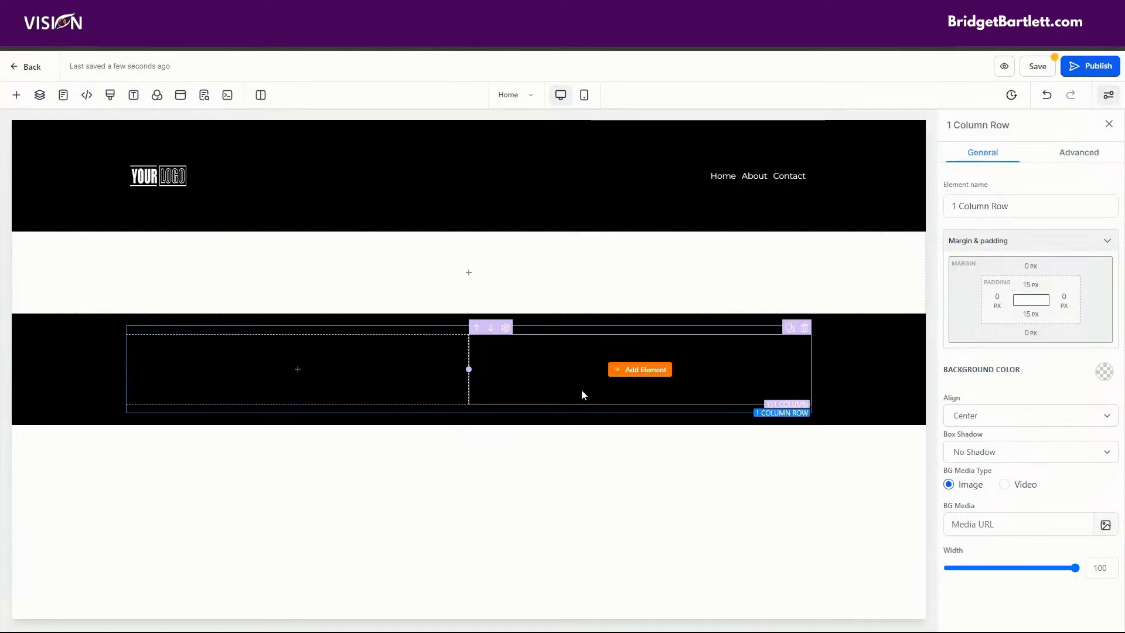
left_click(302, 368)
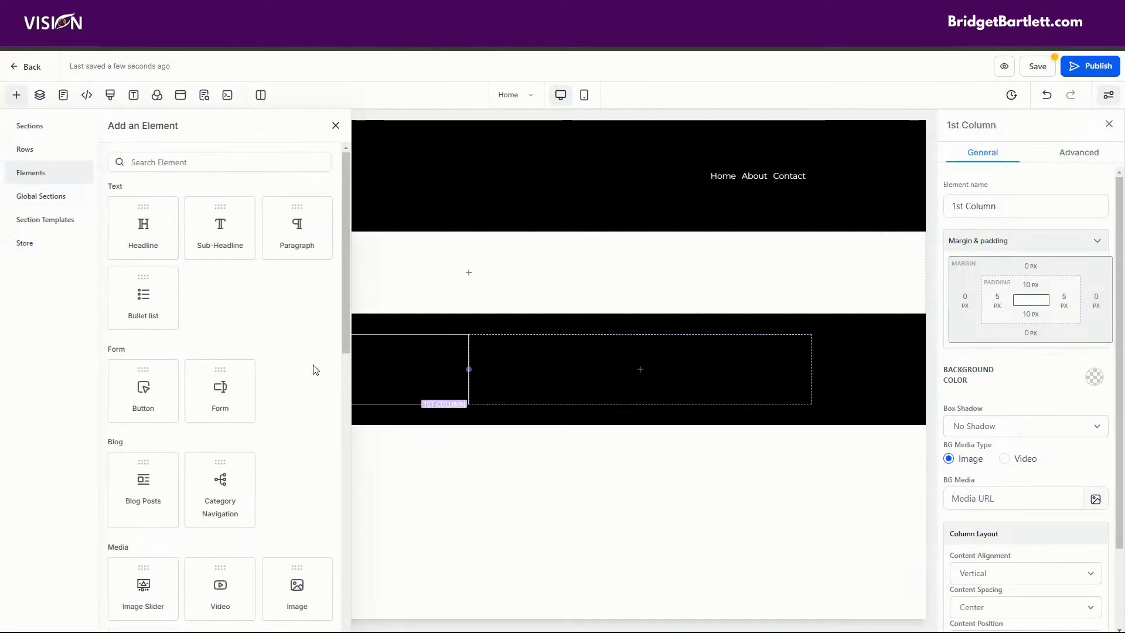
scroll(296, 458, "down", 3)
left_click_drag(297, 413, 422, 366)
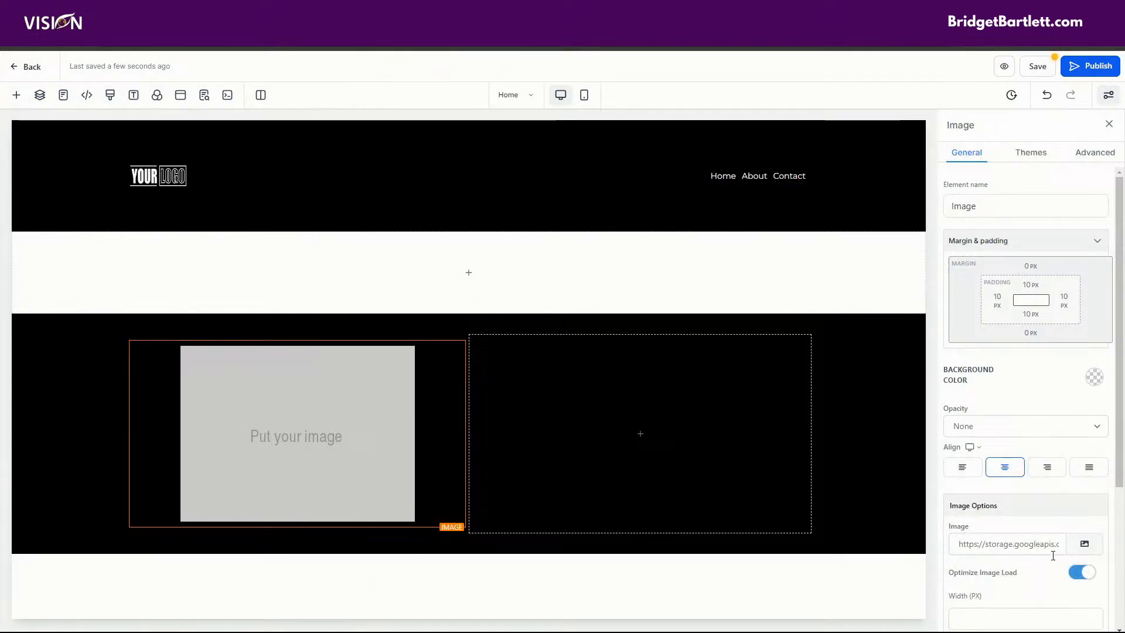
- Set the footer's image element to logo 150x100.png from the media library
left_click(1086, 545)
left_click(1033, 499)
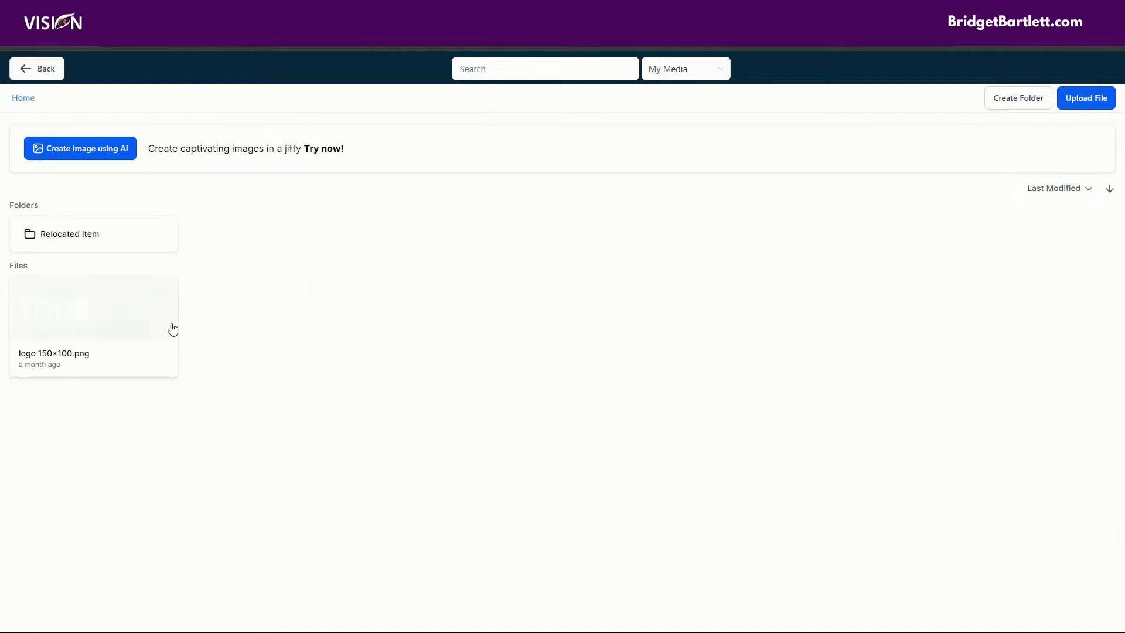
left_click(107, 323)
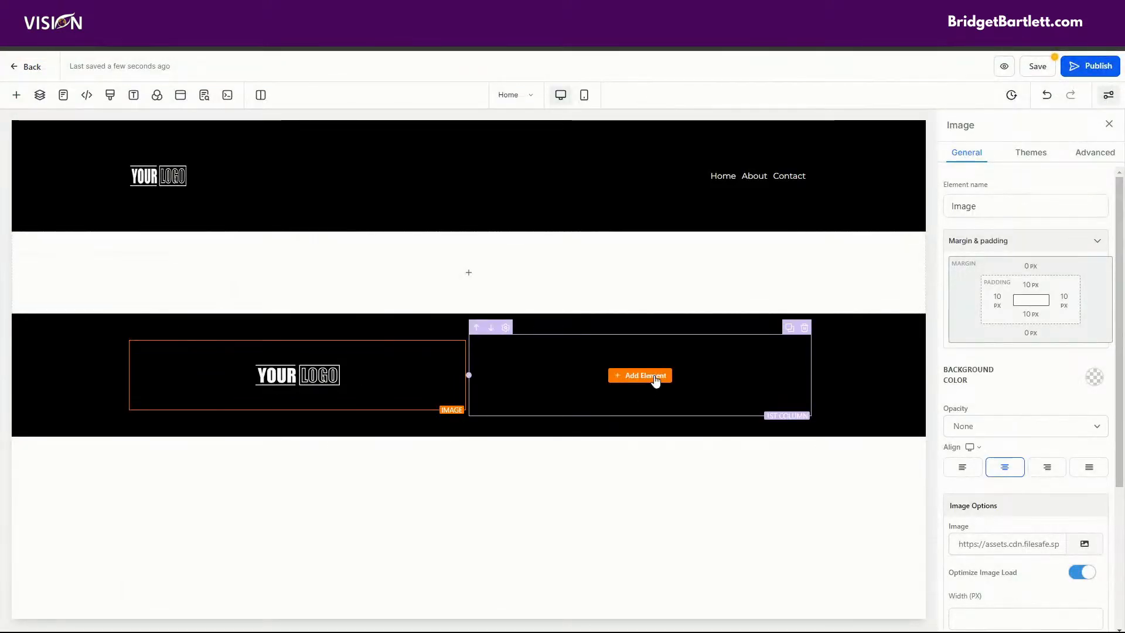
- Add a Paragraph element to the footer's second column and replace its placeholder text with "Managed by Vision"
left_click(654, 378)
scroll(155, 299, "up", 3)
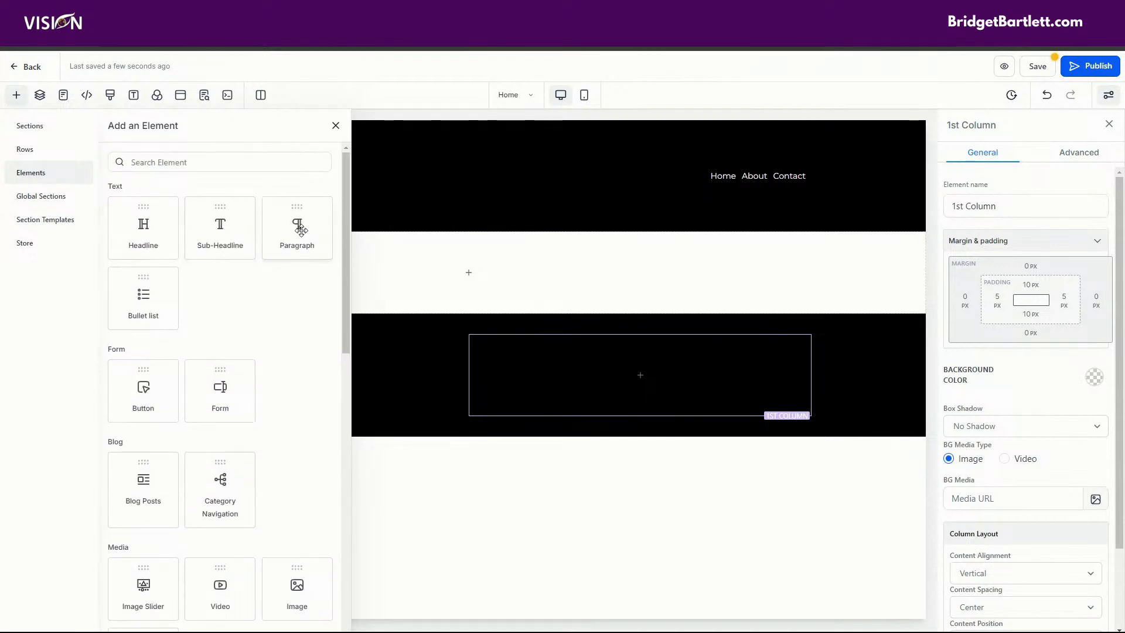
left_click_drag(297, 228, 652, 398)
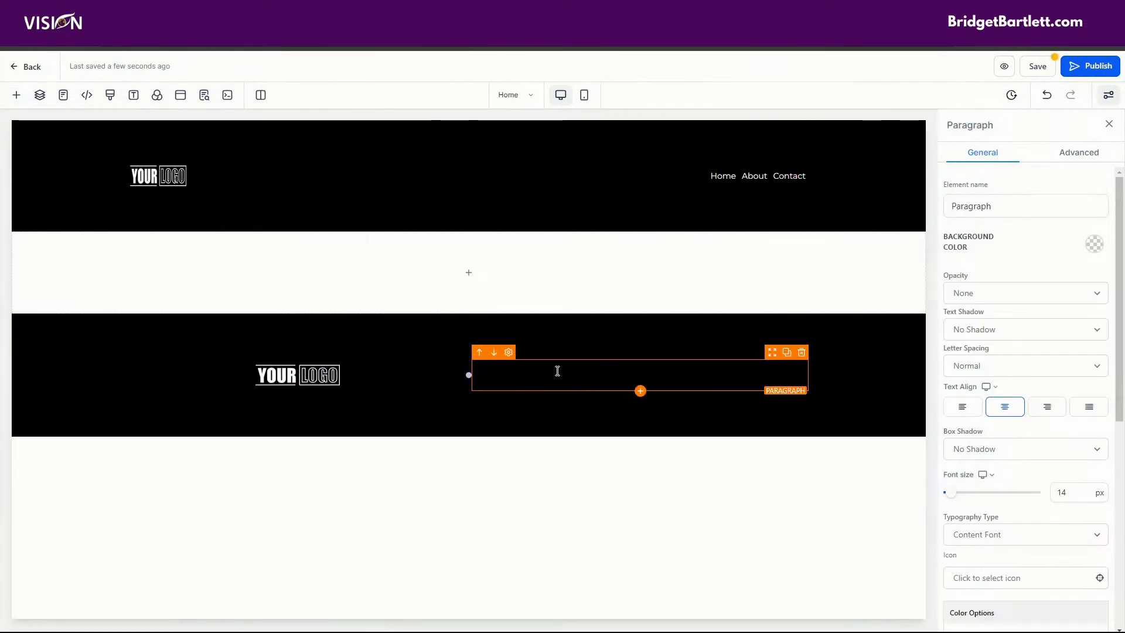
left_click_drag(473, 363, 766, 392)
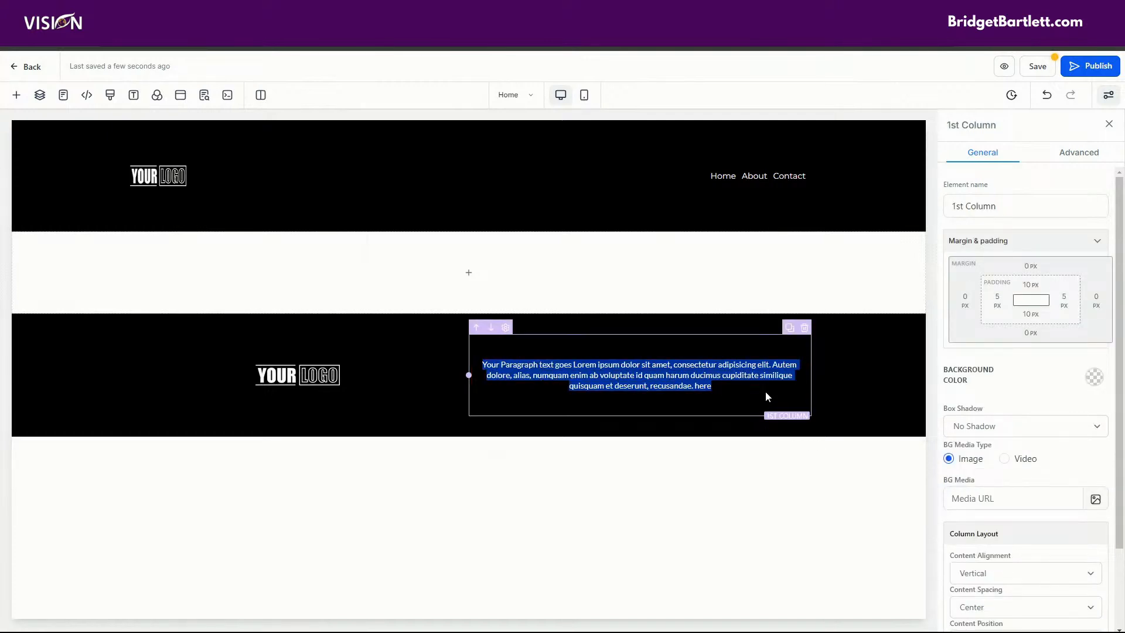
left_click(766, 393)
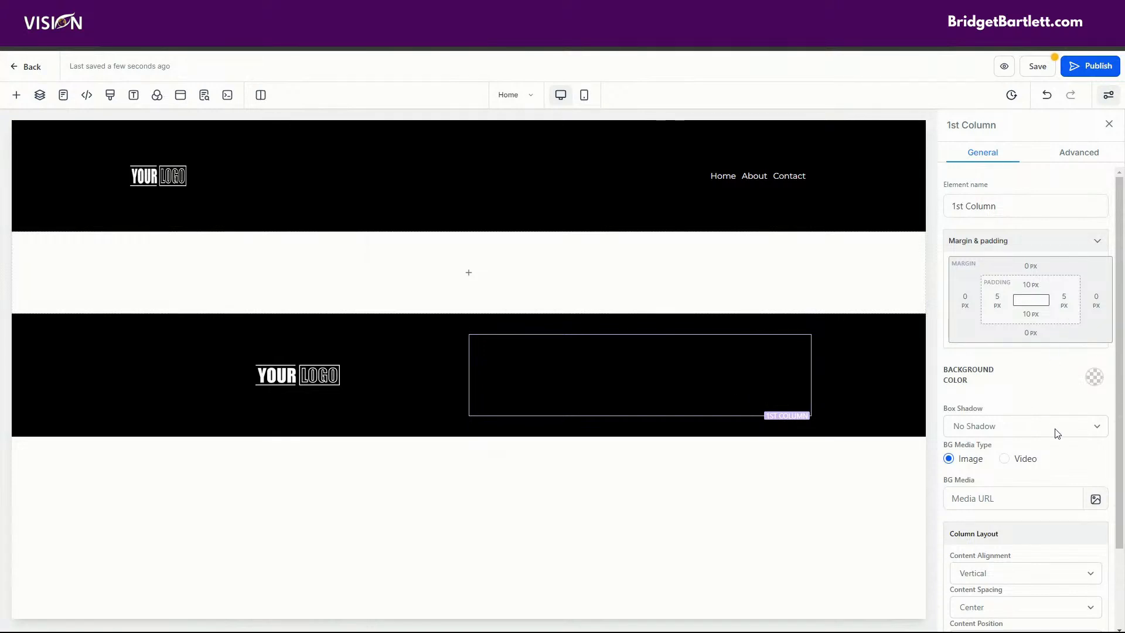
- Set the text color of the footer paragraph to white
scroll(1066, 445, "down", 2)
scroll(1076, 456, "up", 2)
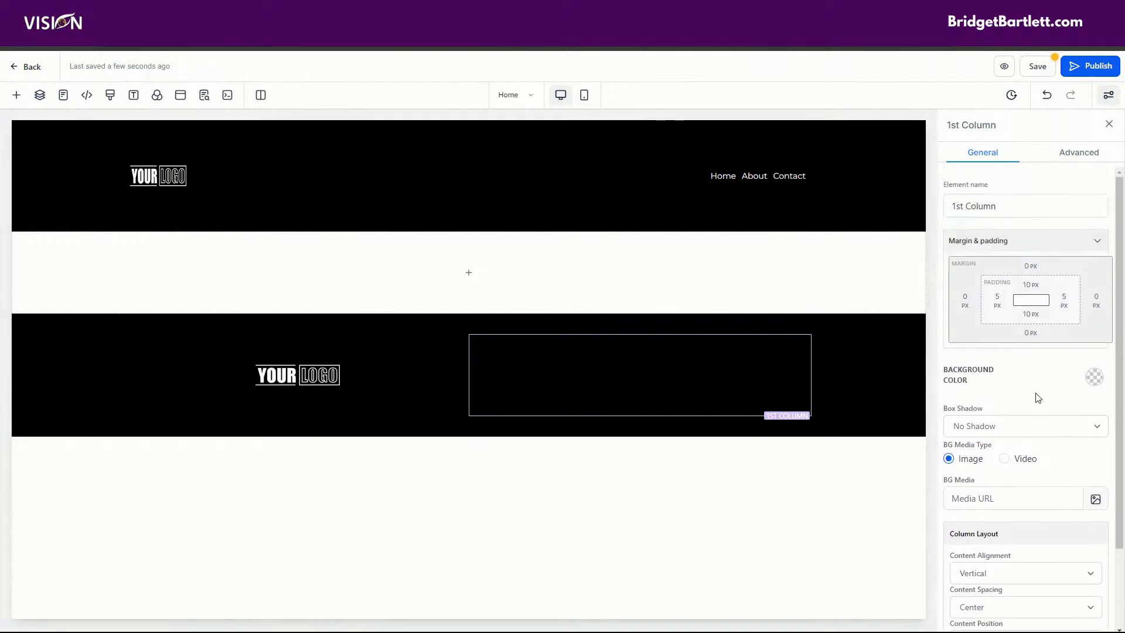
left_click(681, 376)
scroll(1061, 372, "down", 5)
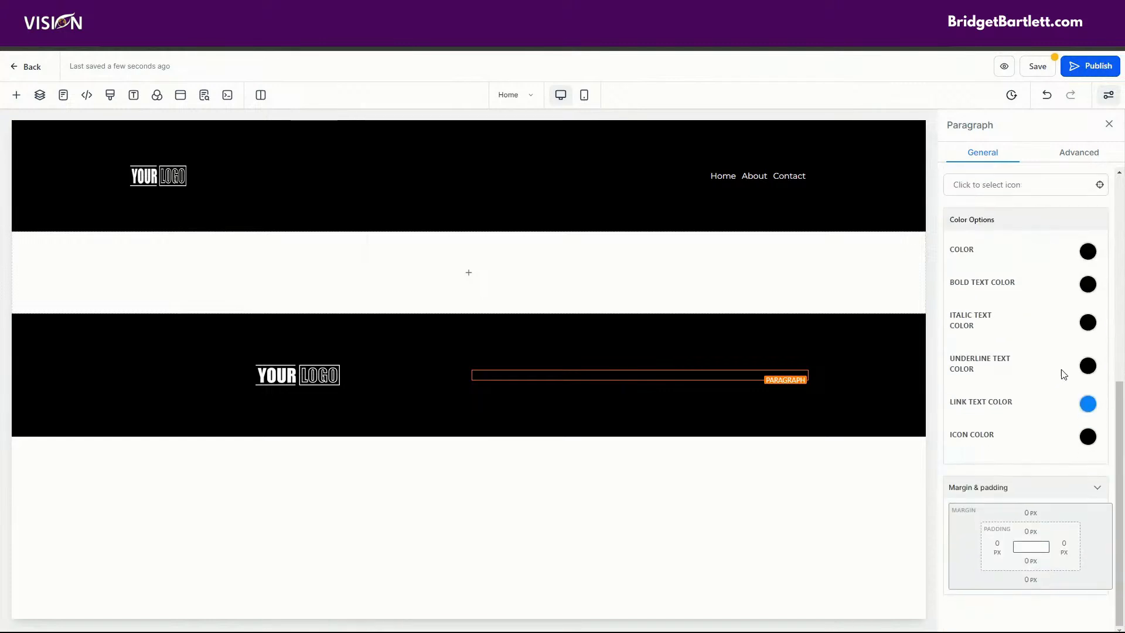
left_click(1087, 253)
left_click(1003, 278)
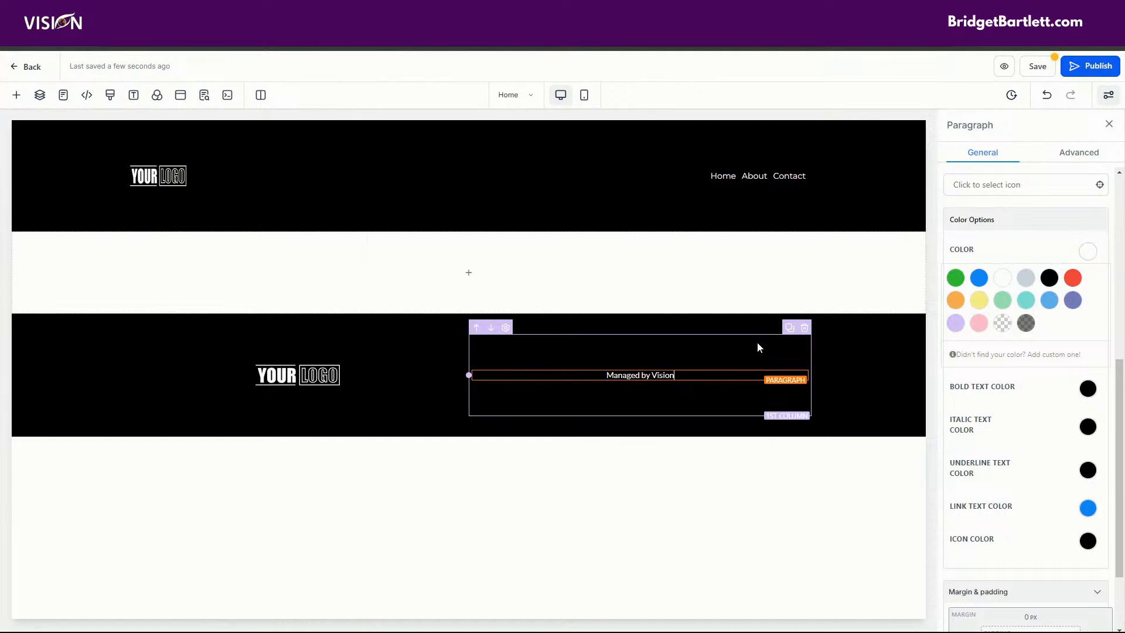
left_click(650, 345)
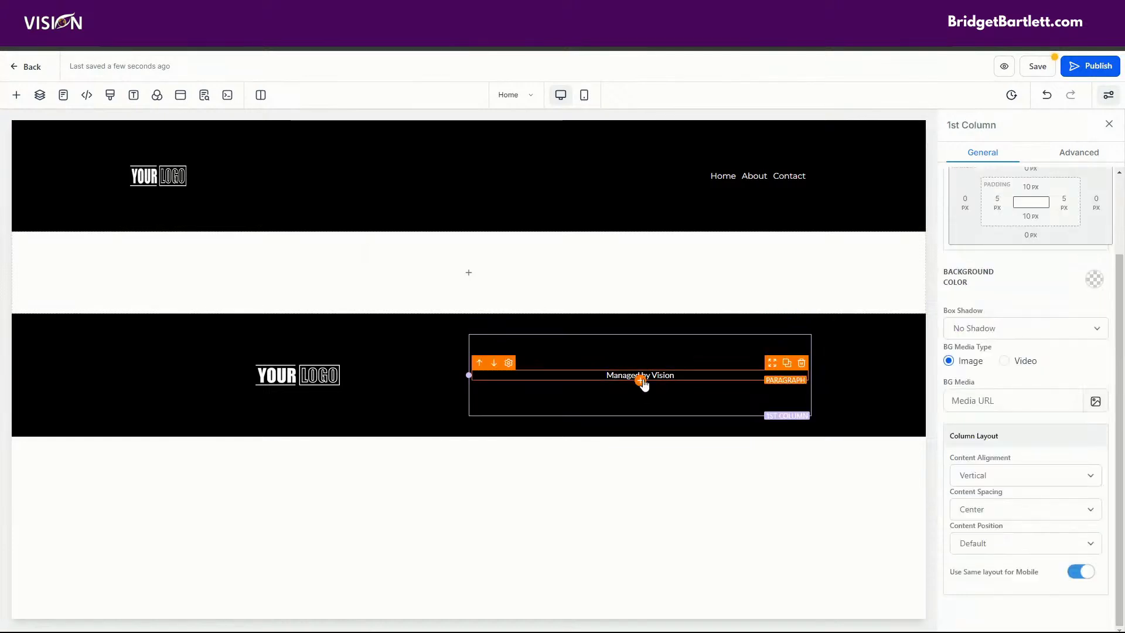
left_click(365, 333)
left_click(385, 385)
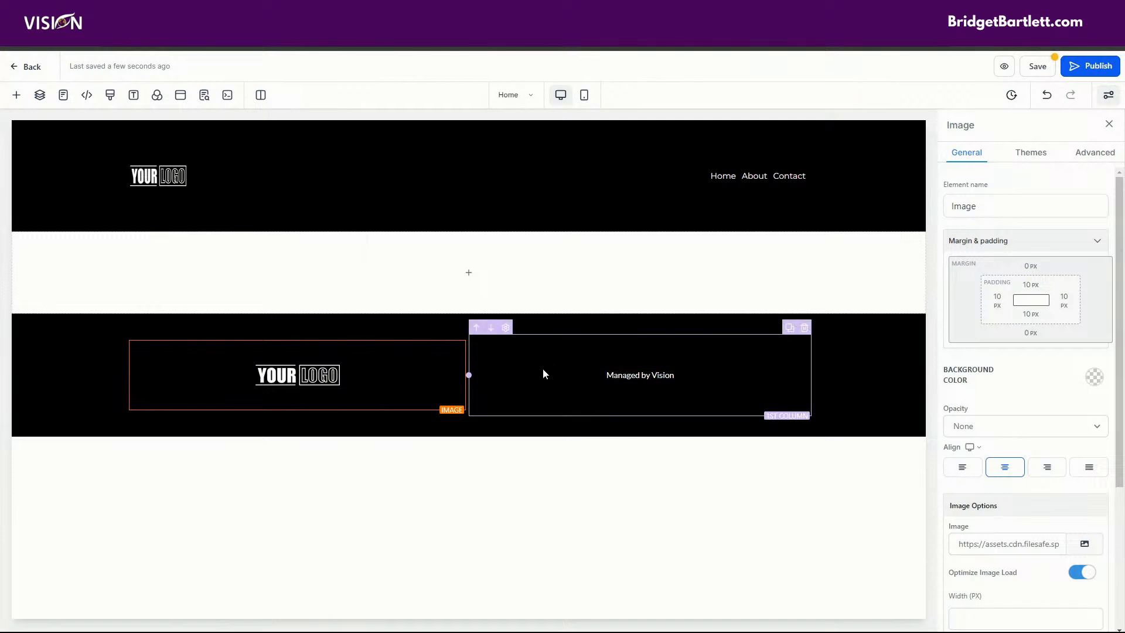
left_click(696, 373)
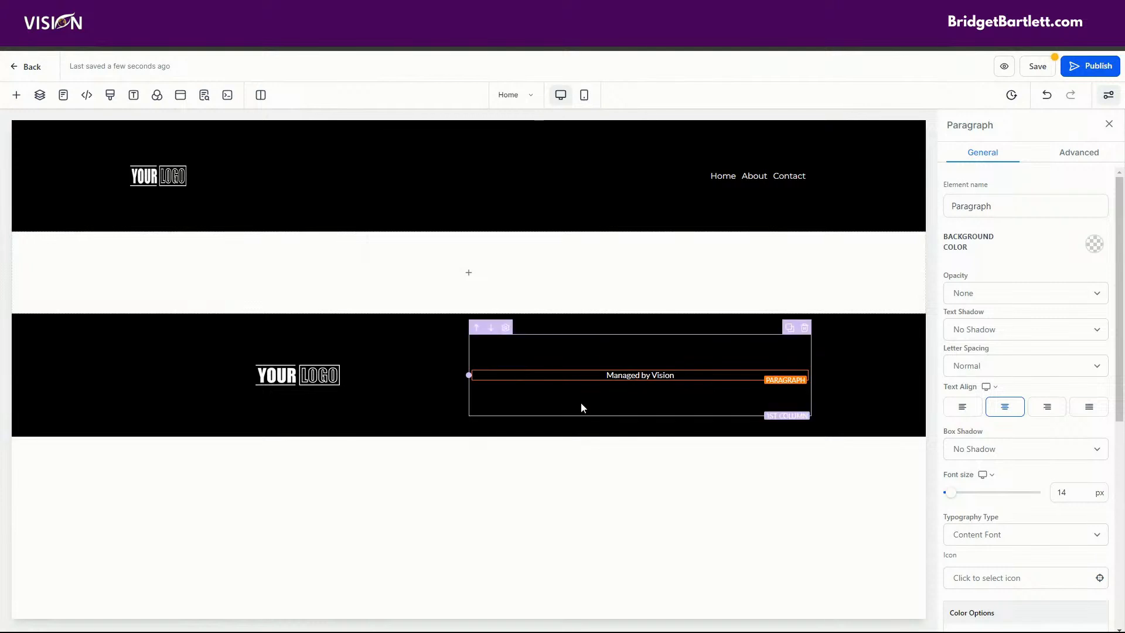
left_click(593, 349)
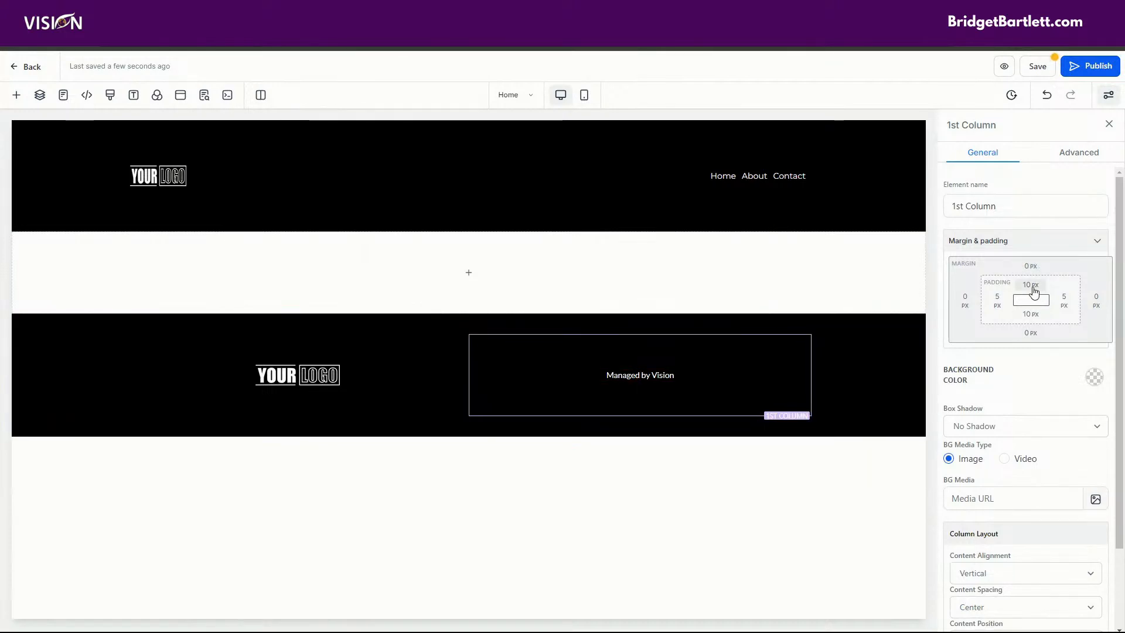
- Set the top and bottom padding of the "Managed by Vision" paragraph to 10 px each
left_click(693, 378)
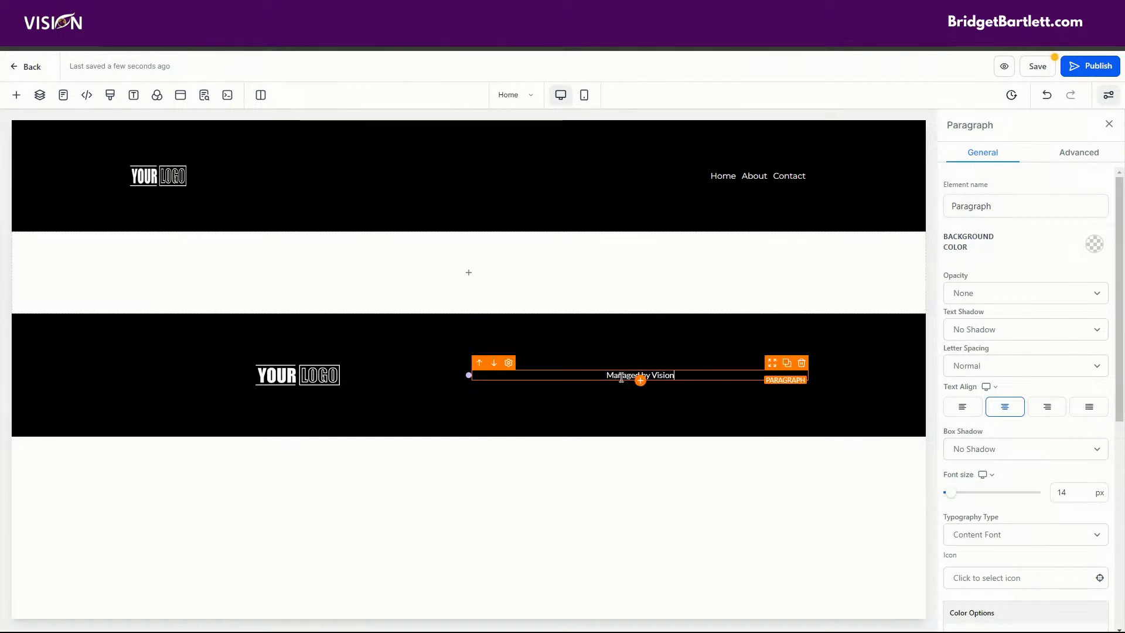
left_click_drag(607, 376, 620, 376)
left_click(510, 364)
scroll(1066, 480, "down", 6)
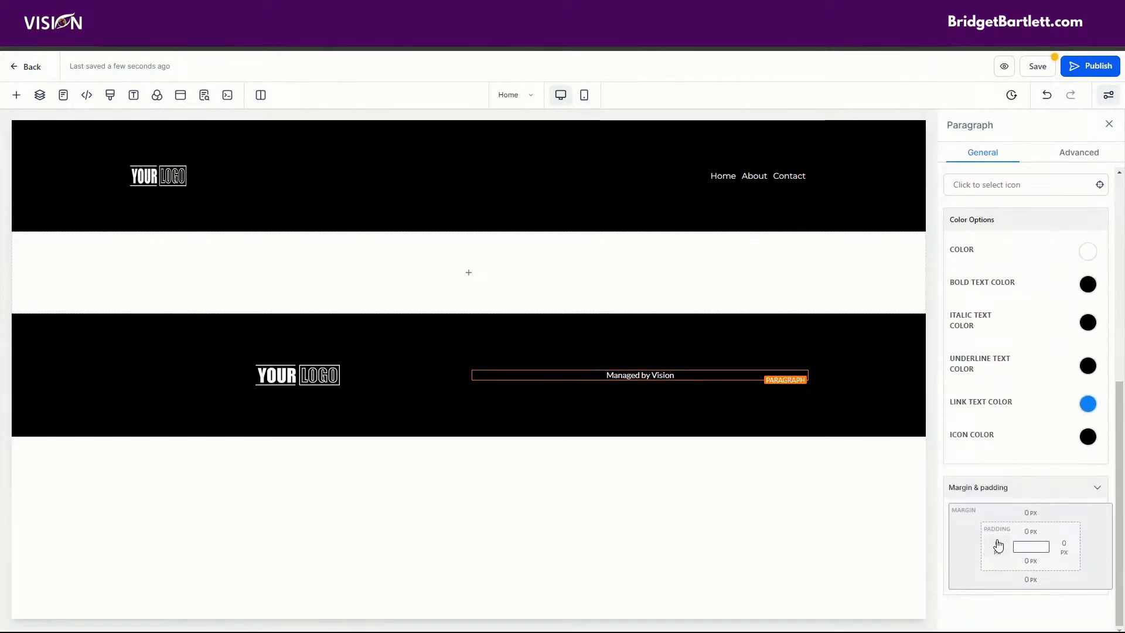
left_click(1028, 532)
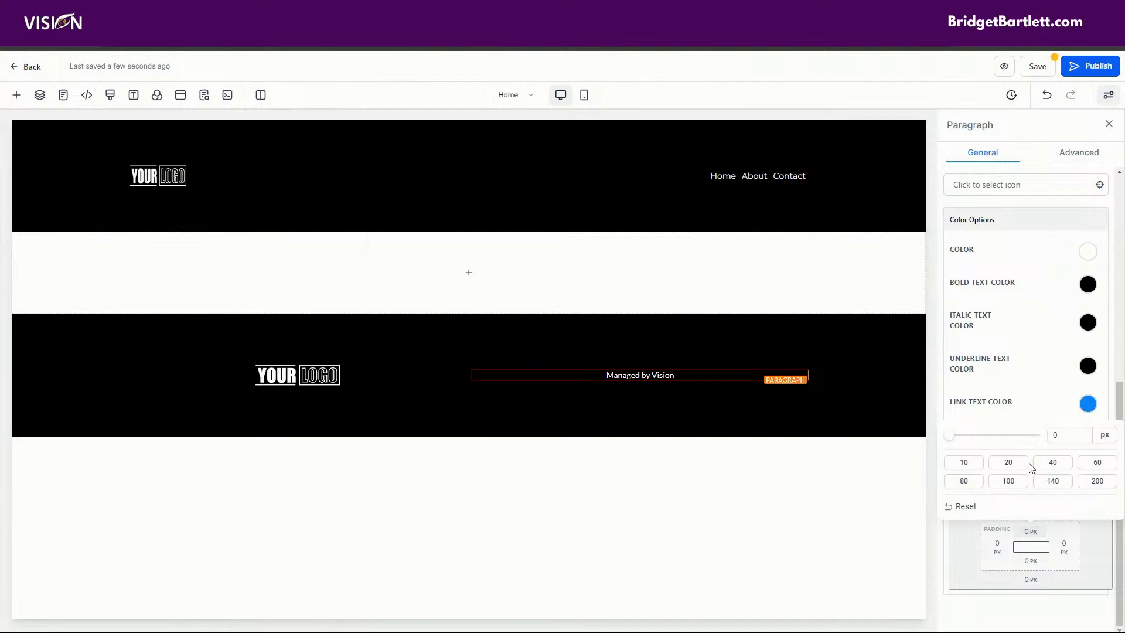
left_click(954, 464)
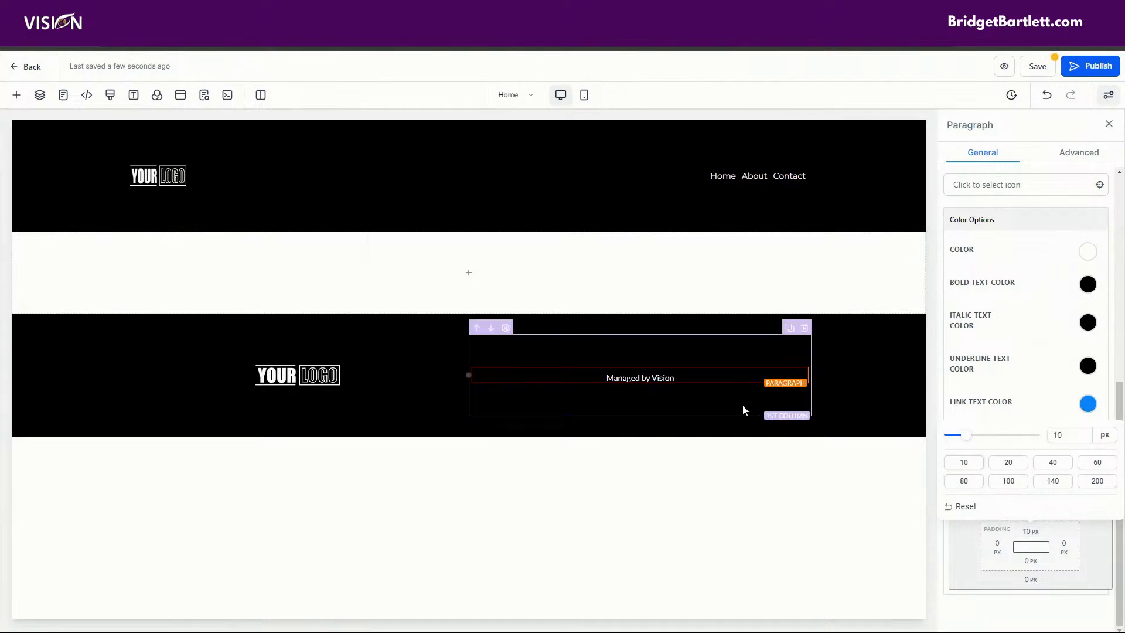
left_click(689, 376)
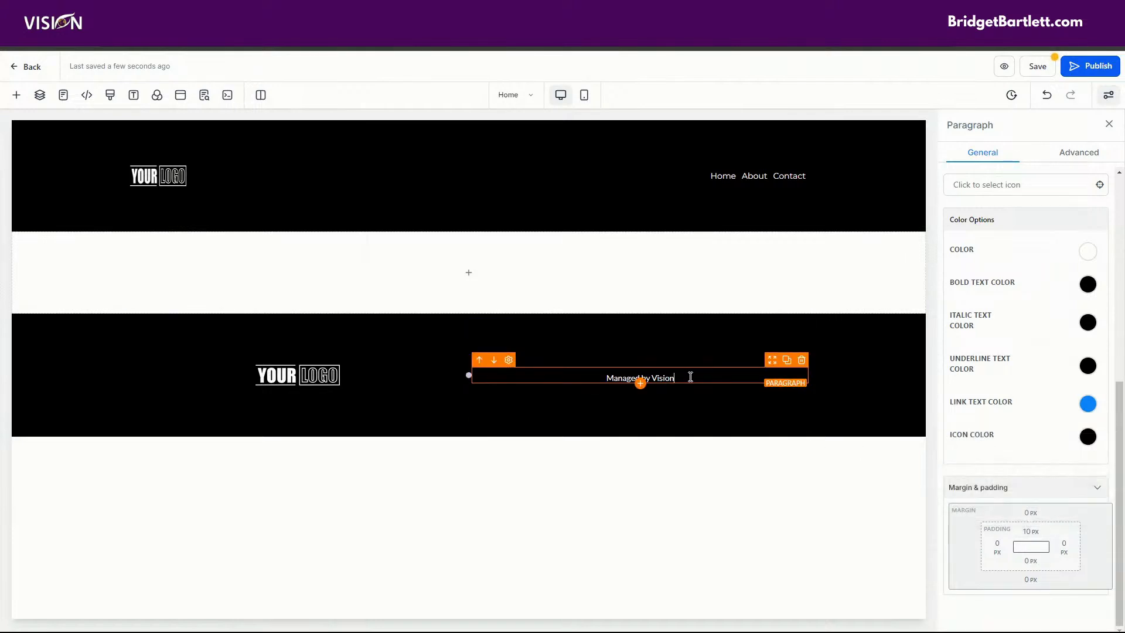
left_click(1029, 561)
left_click(977, 493)
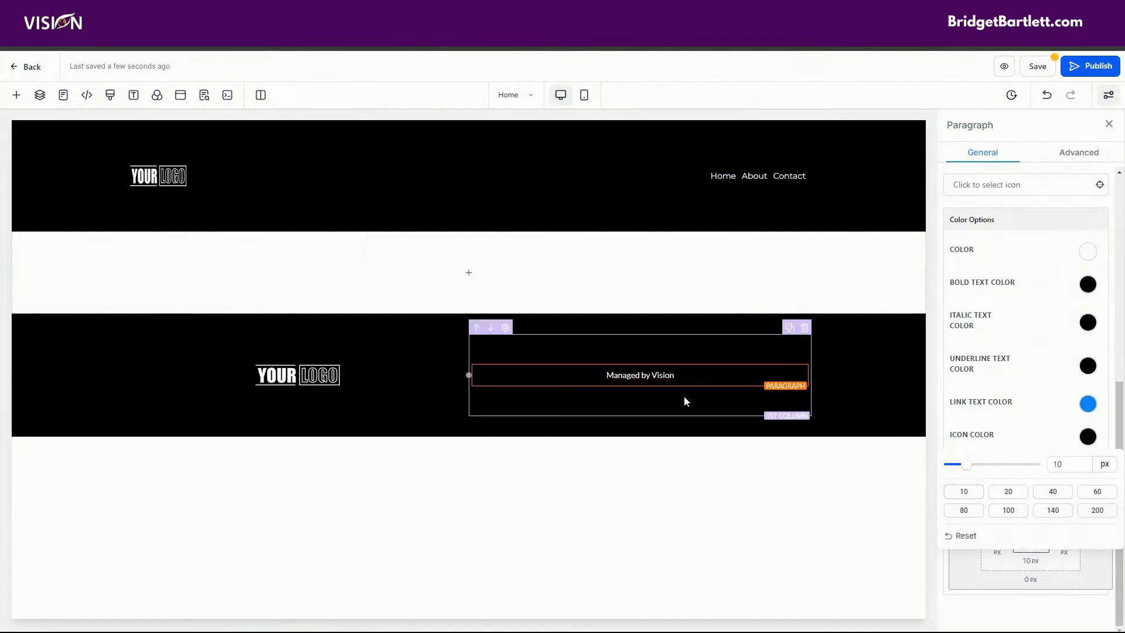
- Try a 20 px top margin on the "Managed by Vision" paragraph and set it back to 0
left_click(706, 357)
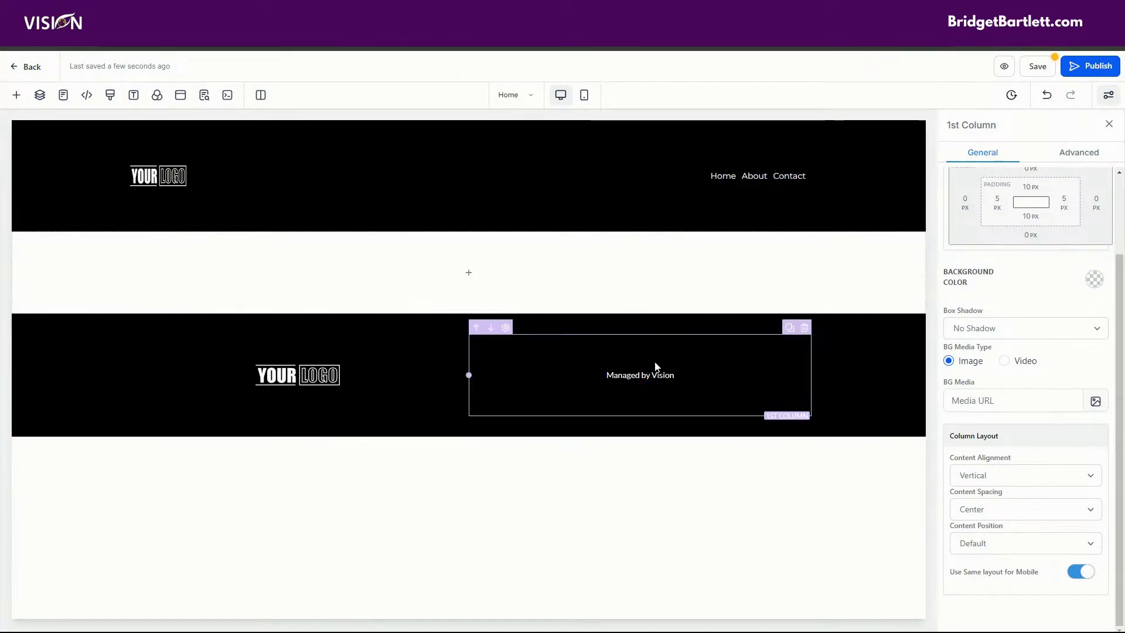
left_click(696, 374)
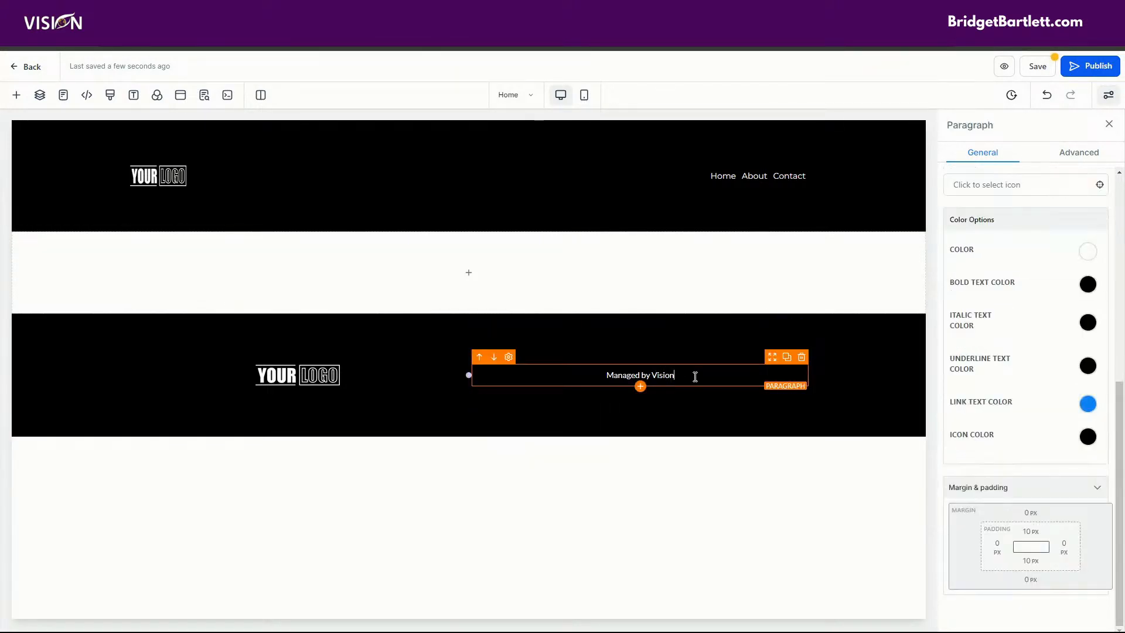
left_click(1027, 533)
left_click(1097, 567)
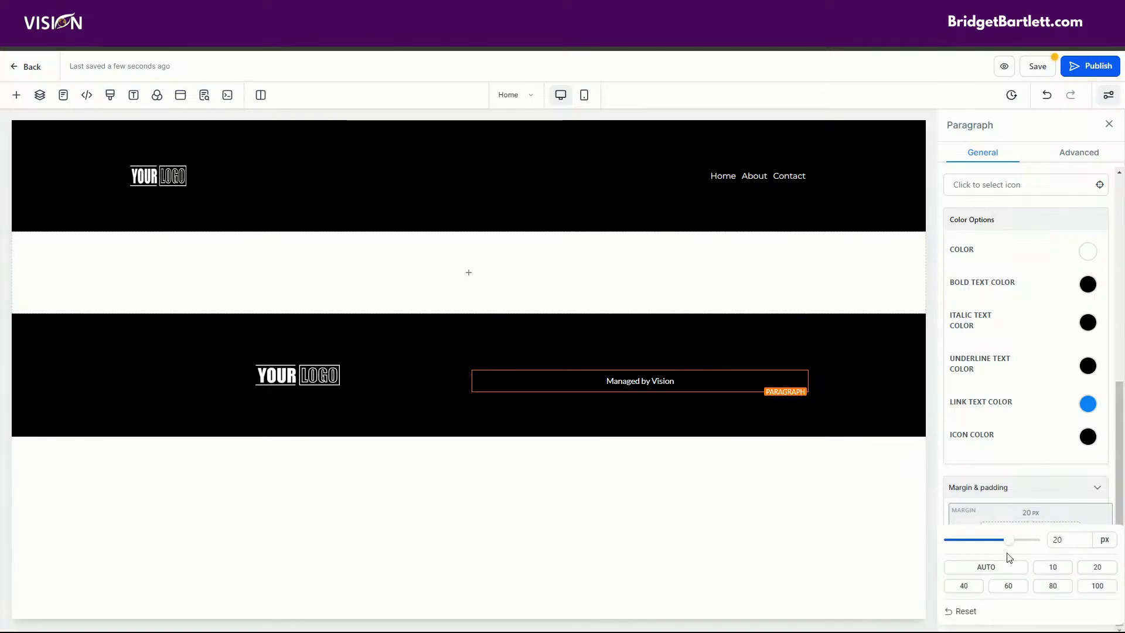
left_click_drag(1067, 538, 1026, 549)
type("0")
left_click(847, 361)
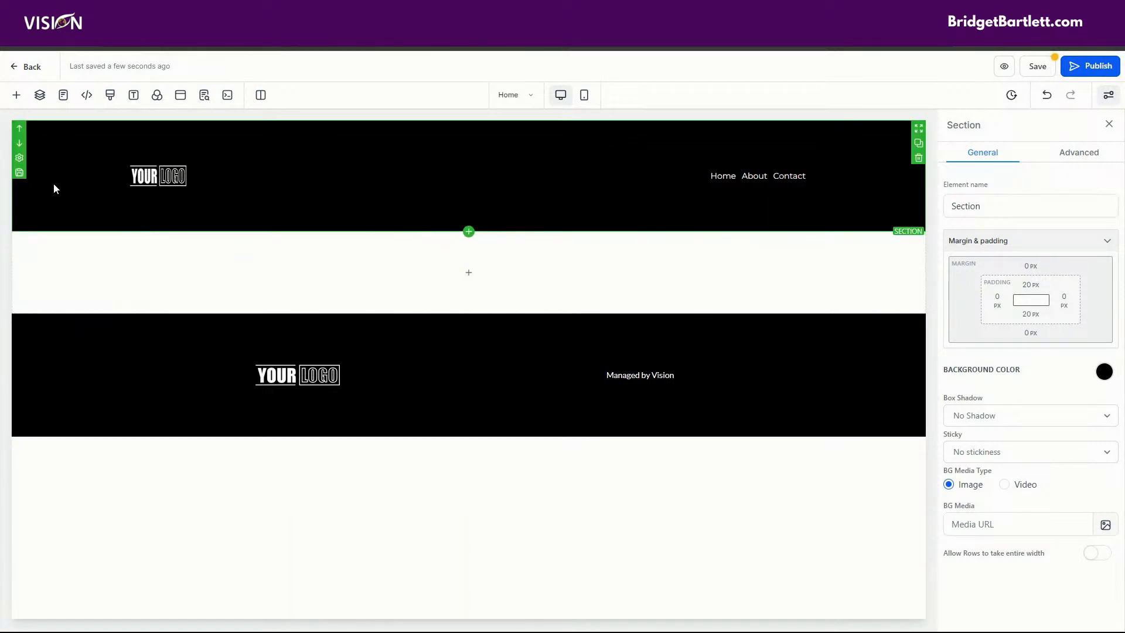
- Save the navigation menu section as an asset named "Header" in Global Sections
left_click(19, 173)
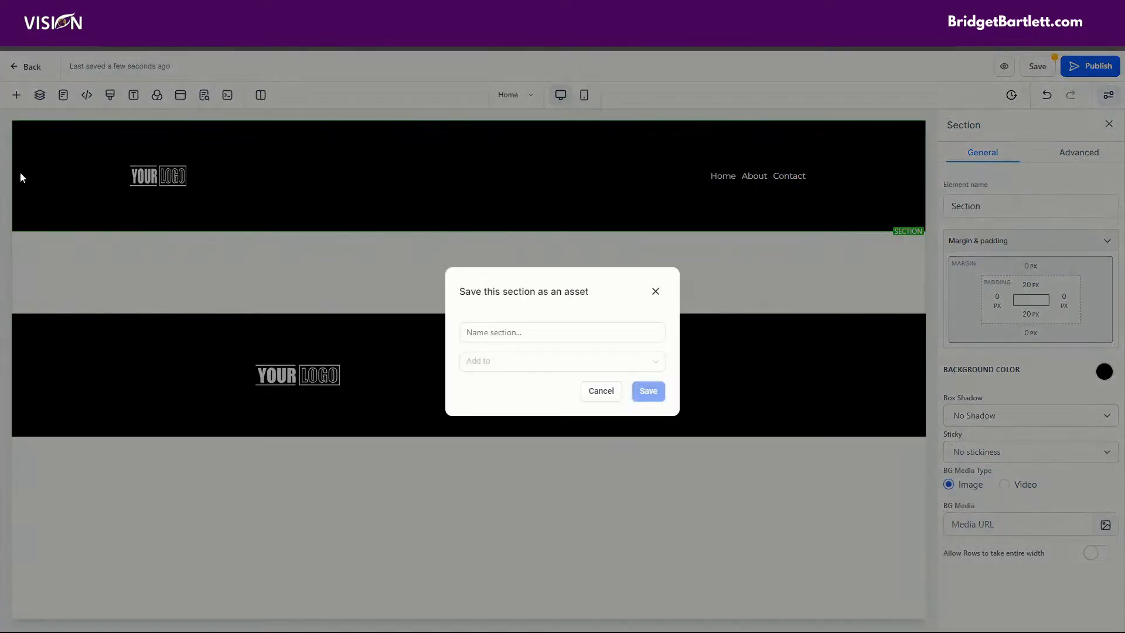
left_click(589, 338)
type("Header")
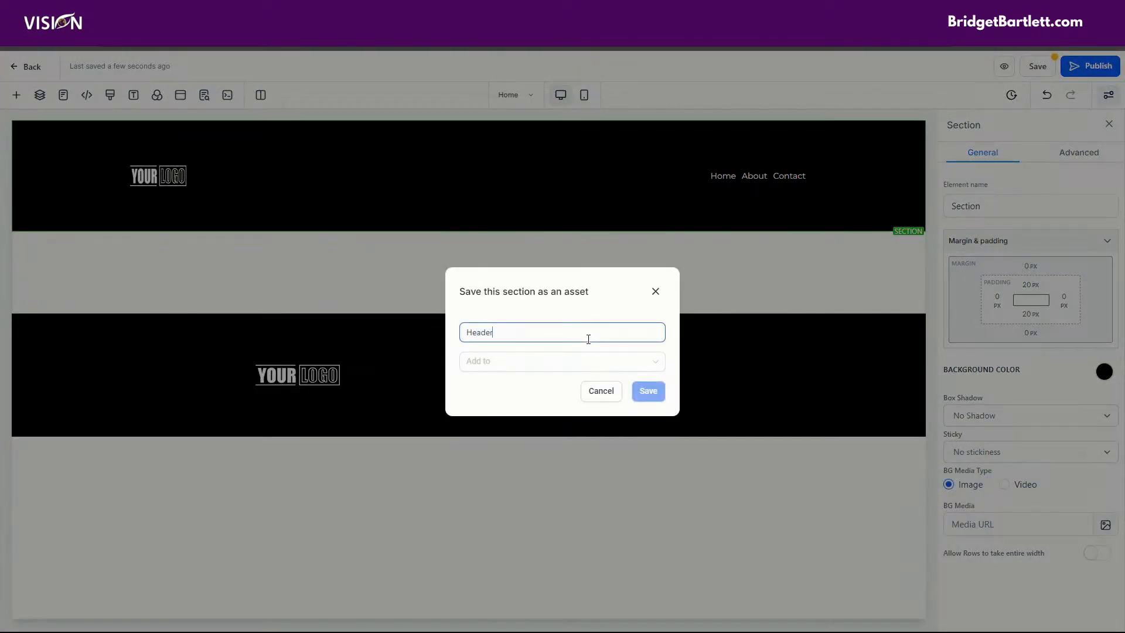
left_click(552, 367)
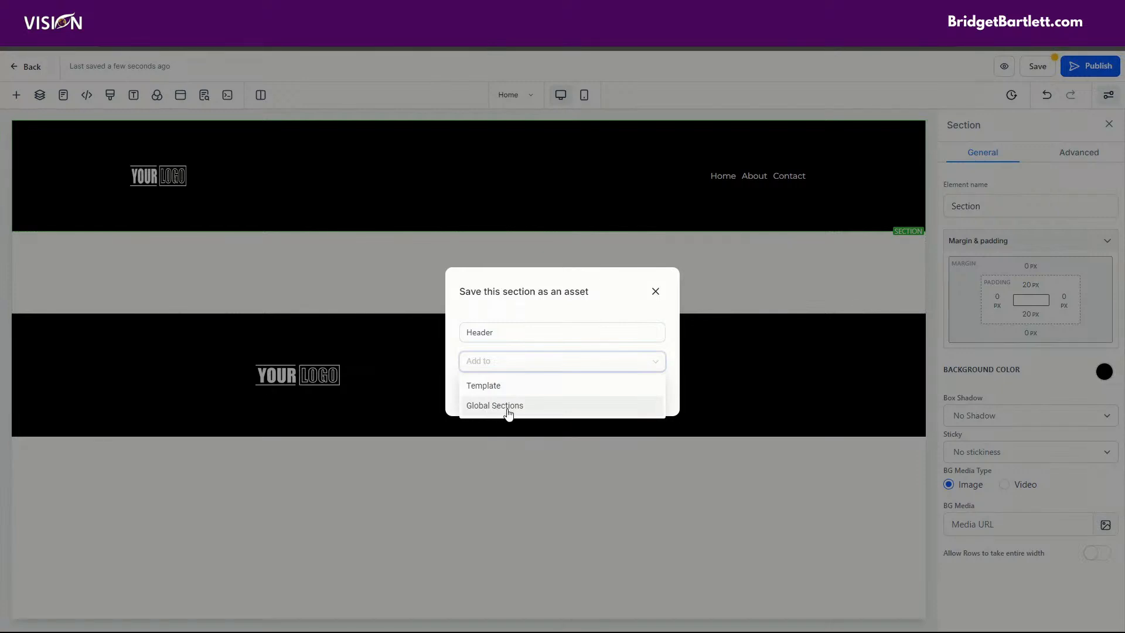
left_click(509, 413)
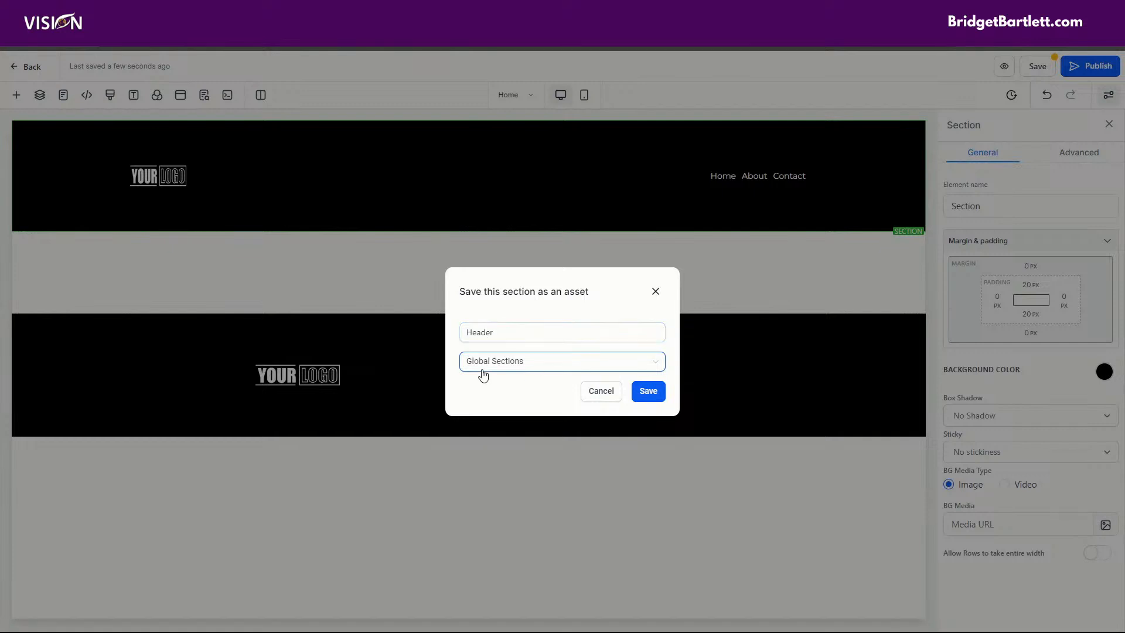
left_click(650, 393)
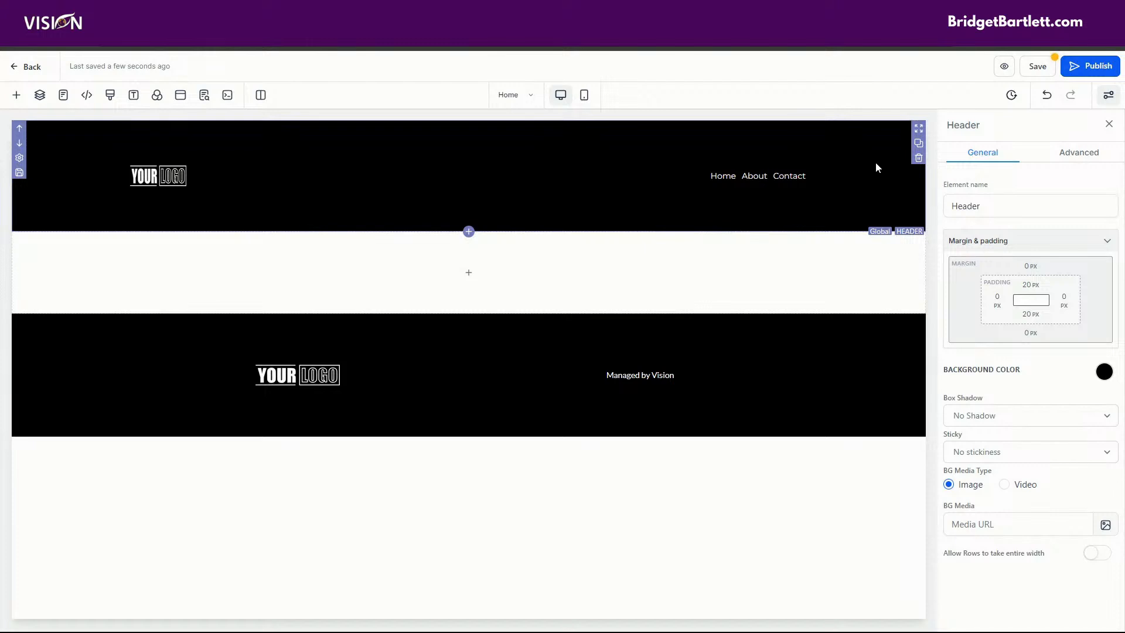
- Save the black section with the logo and "Managed by Vision" text as an asset named "Footer" in Global Sections
left_click(874, 387)
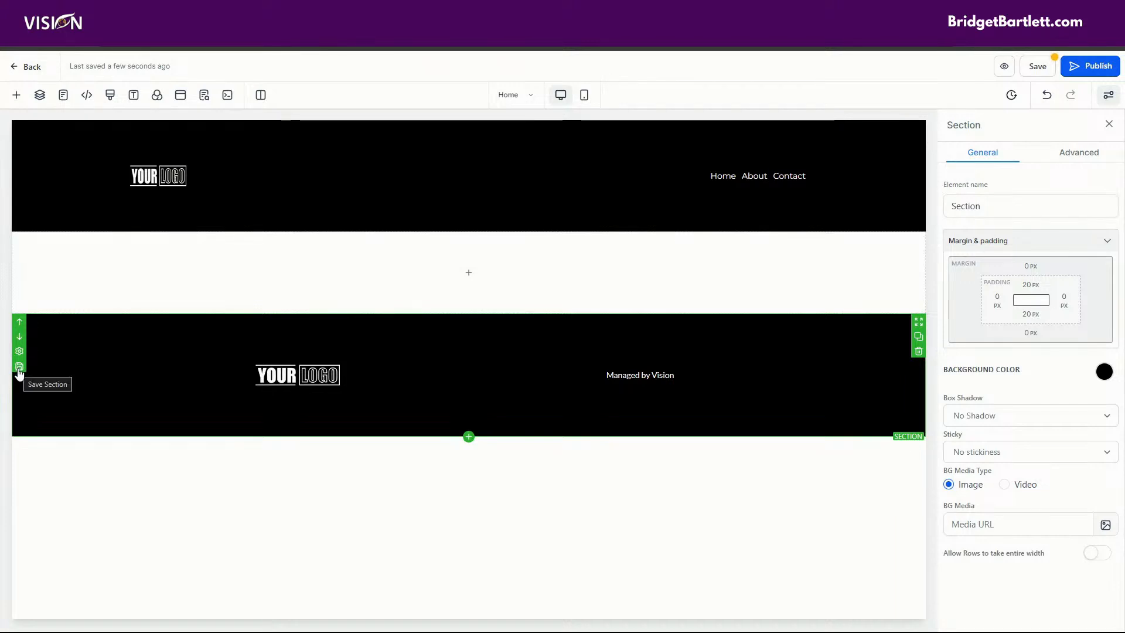
left_click(19, 368)
left_click(502, 332)
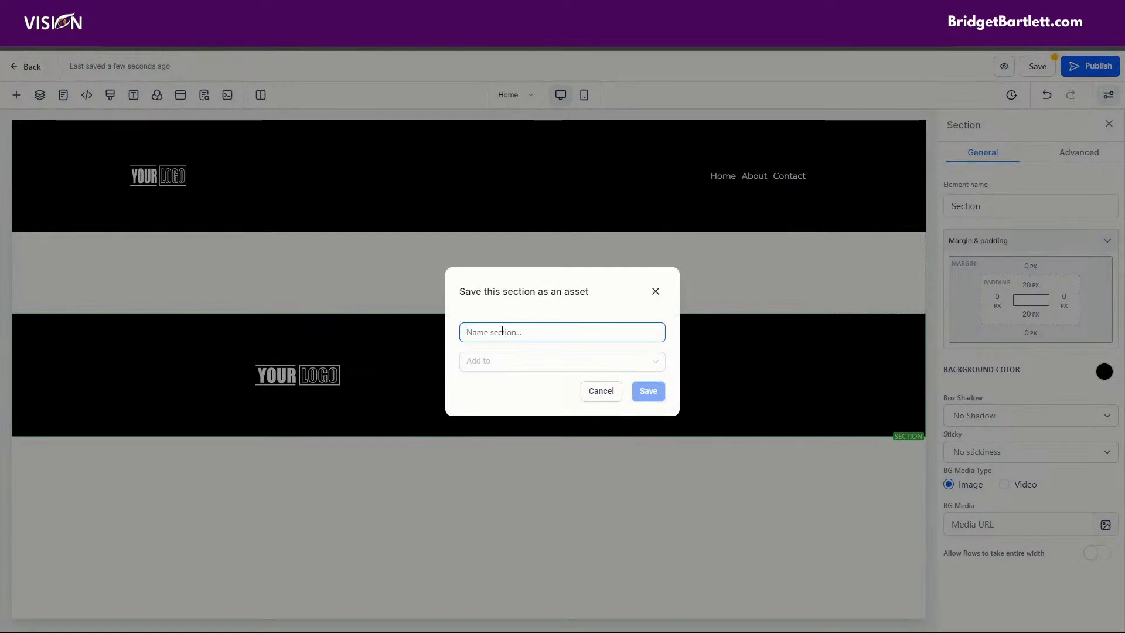
type("Footer")
left_click(472, 367)
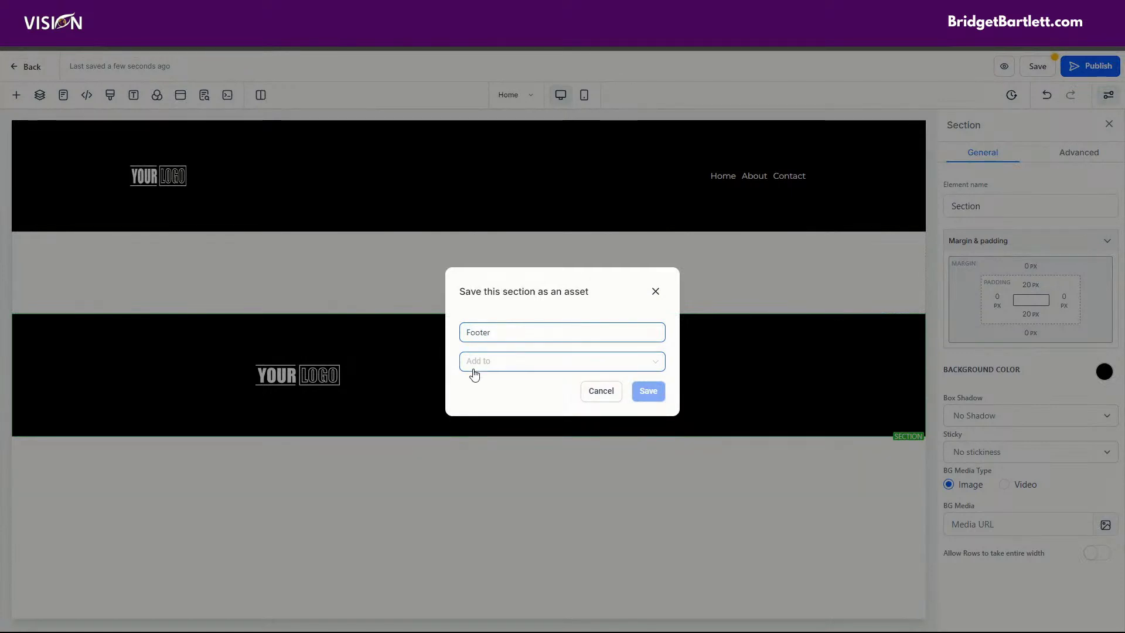
left_click(469, 407)
left_click(650, 393)
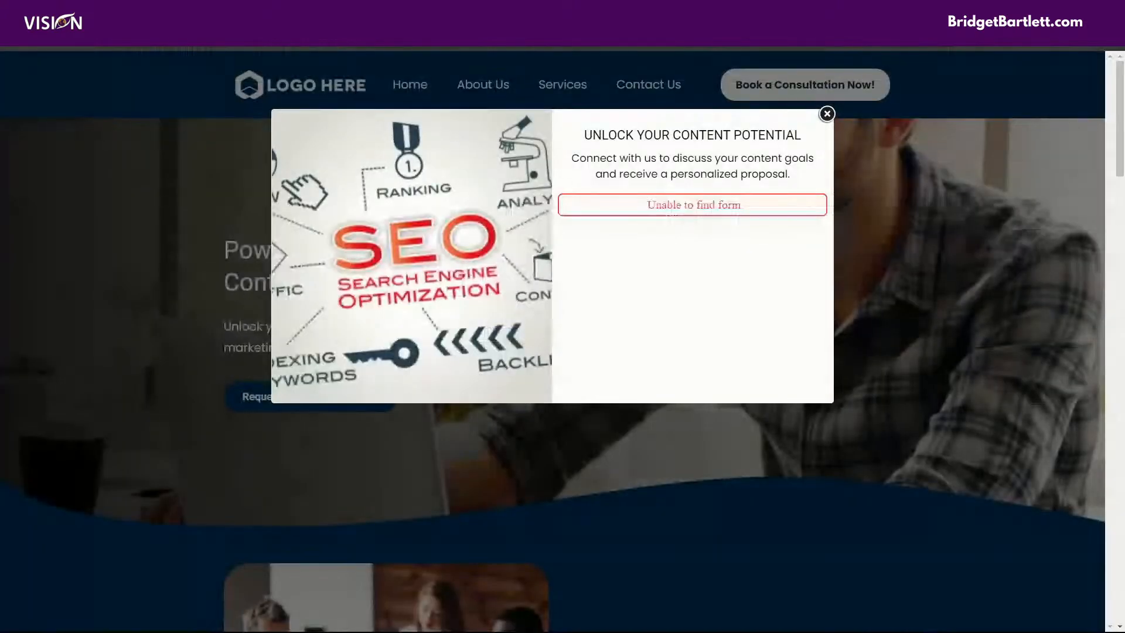
- Return to the Home page editor and add a two-column row to the empty section between the header and footer
left_click(827, 115)
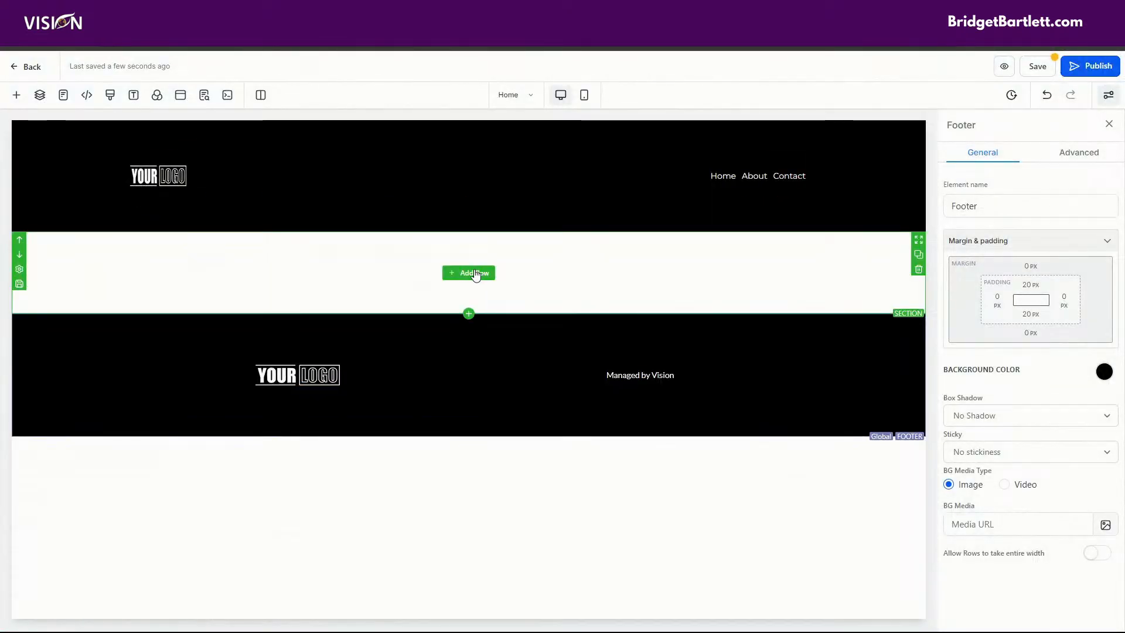
left_click(479, 274)
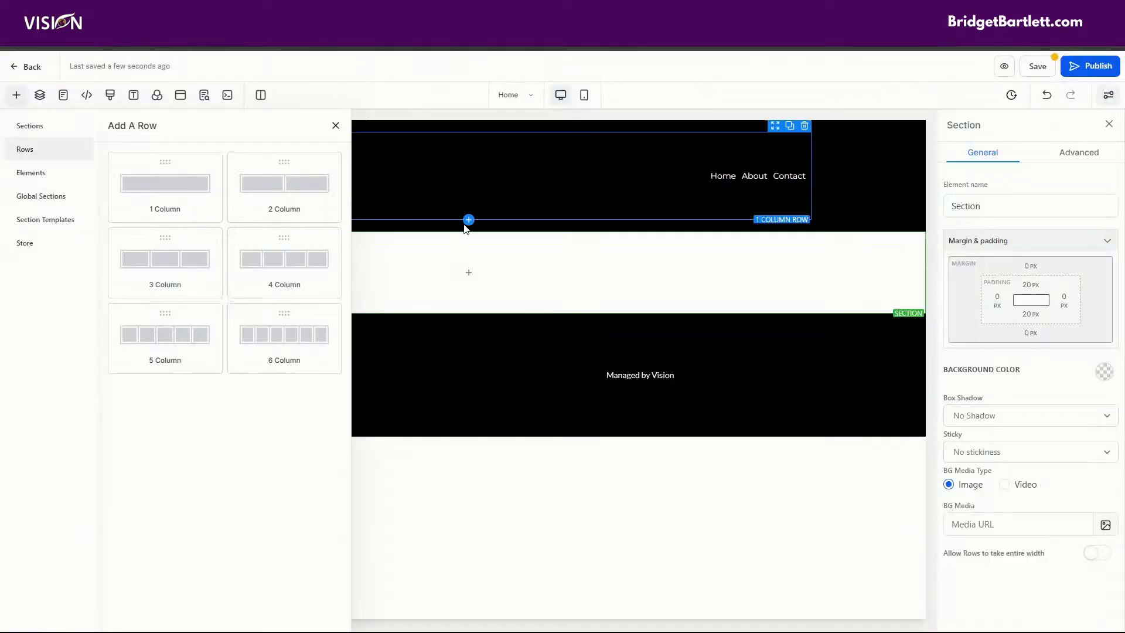
left_click_drag(269, 193, 429, 333)
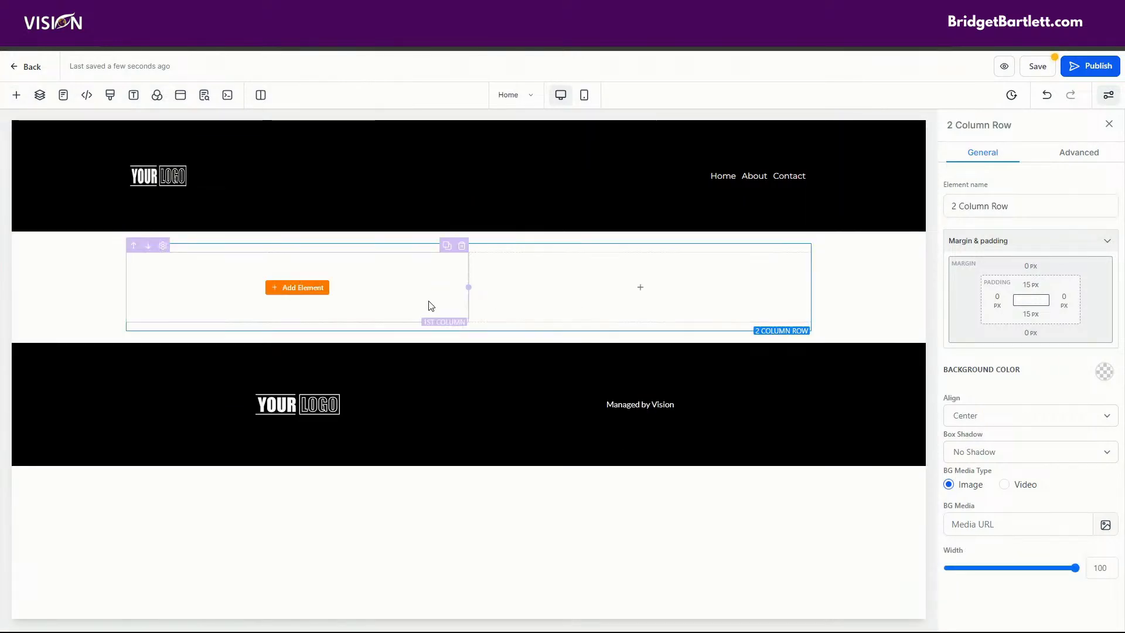
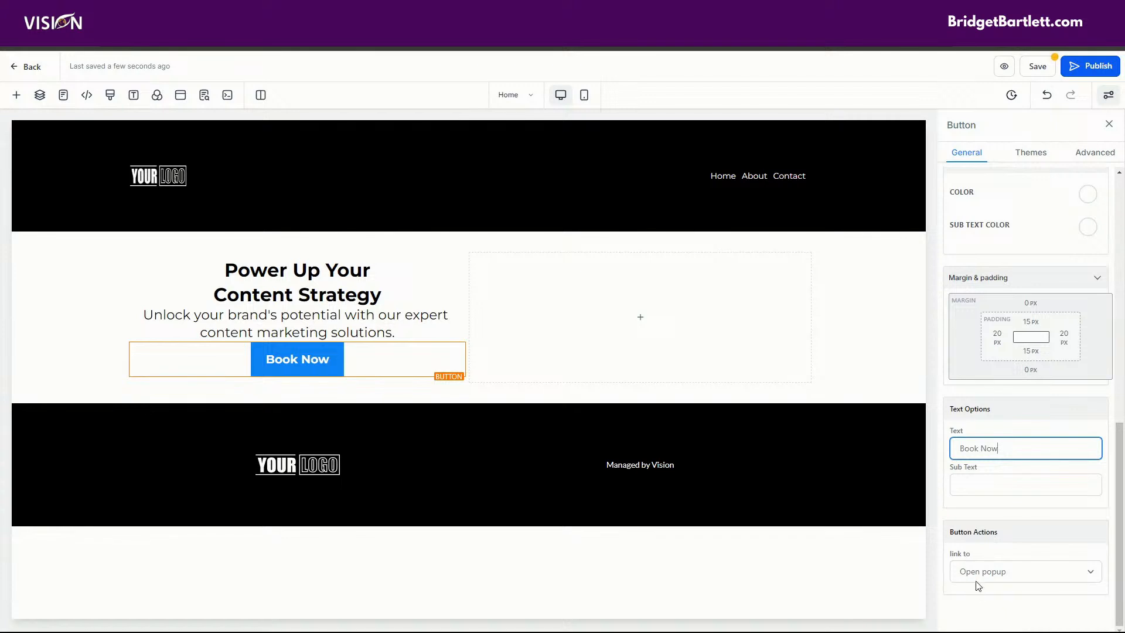
- Review the Book Now button's link options, and add a one-column row to the page's empty popup
left_click(977, 577)
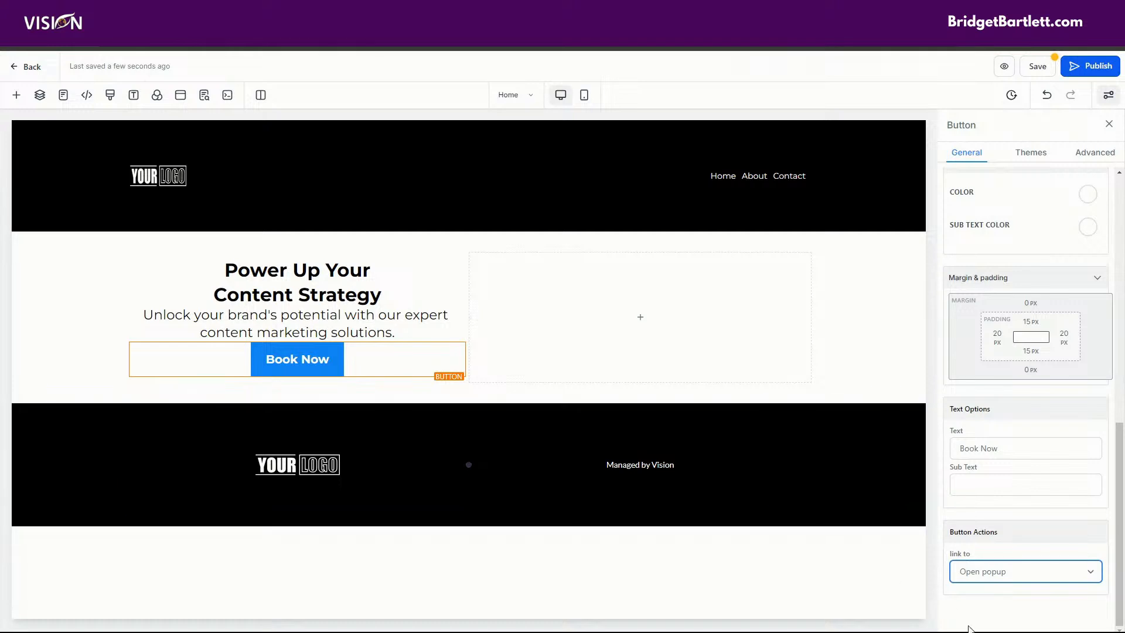
left_click(1014, 578)
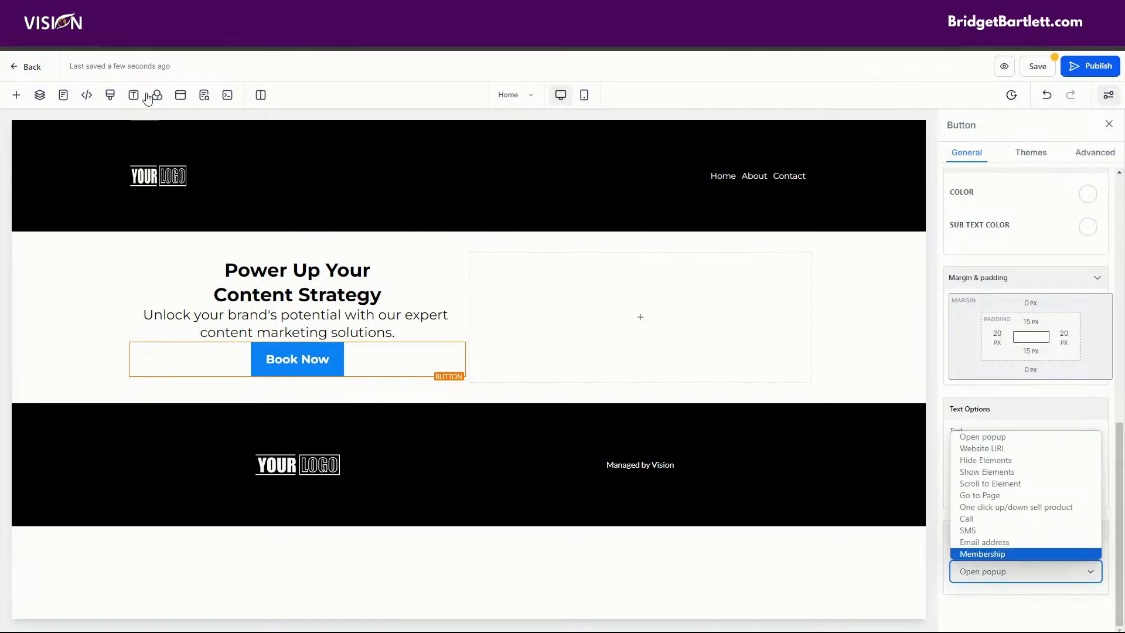
left_click(180, 96)
left_click(181, 97)
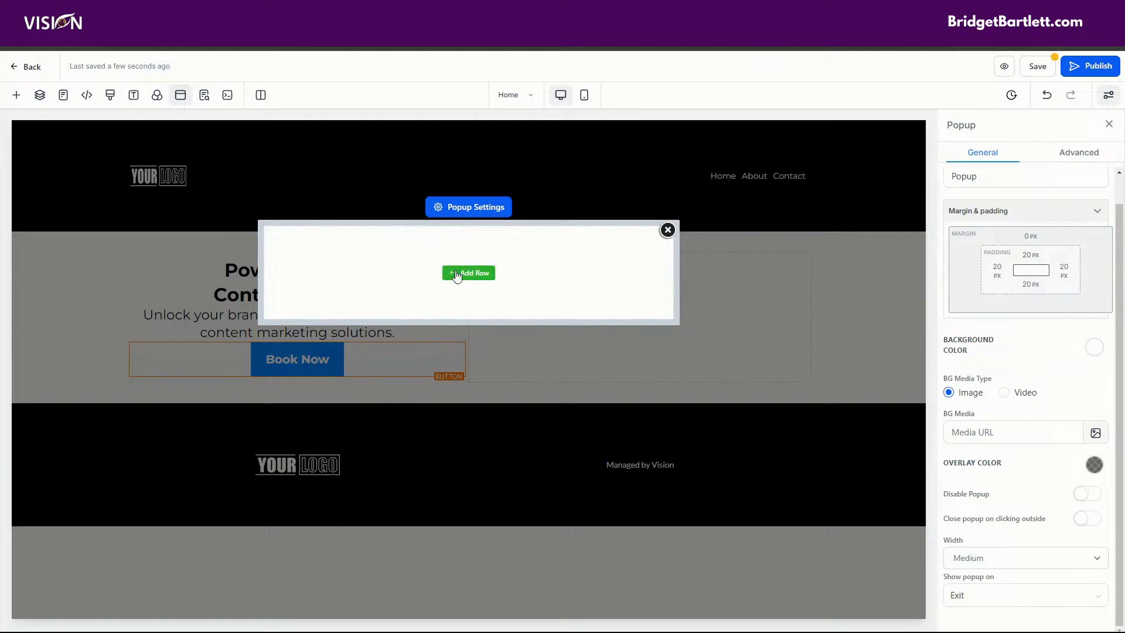
left_click(457, 274)
left_click_drag(170, 183, 480, 293)
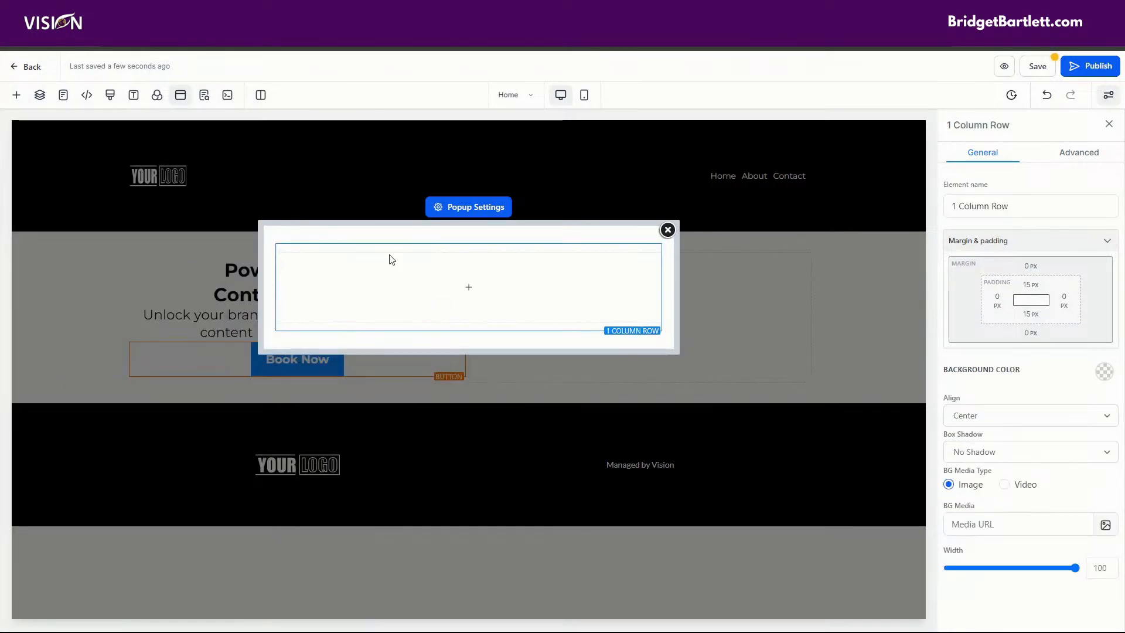
- Add a headline reading "Sign up!" to the popup's column and close the popup
left_click(484, 288)
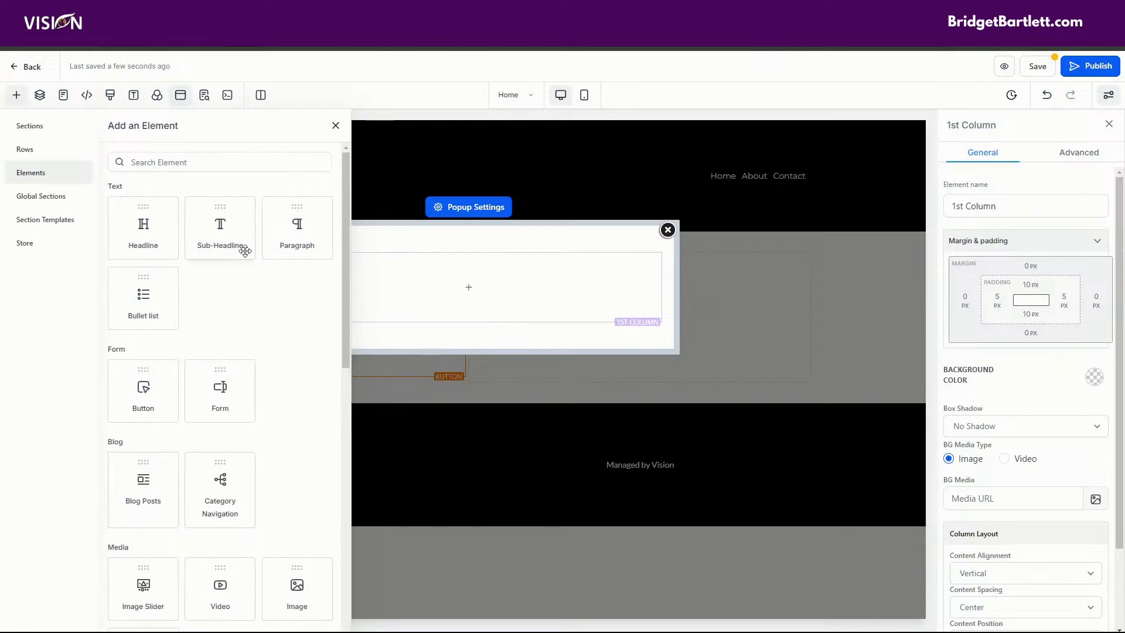
left_click_drag(156, 227, 447, 308)
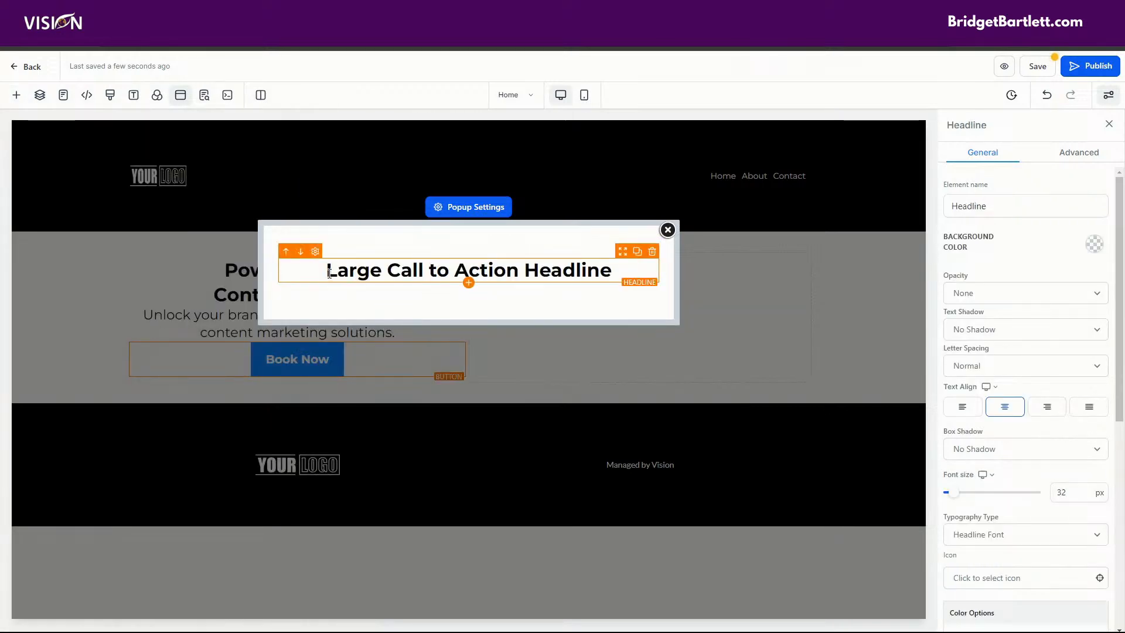
left_click_drag(325, 271, 641, 270)
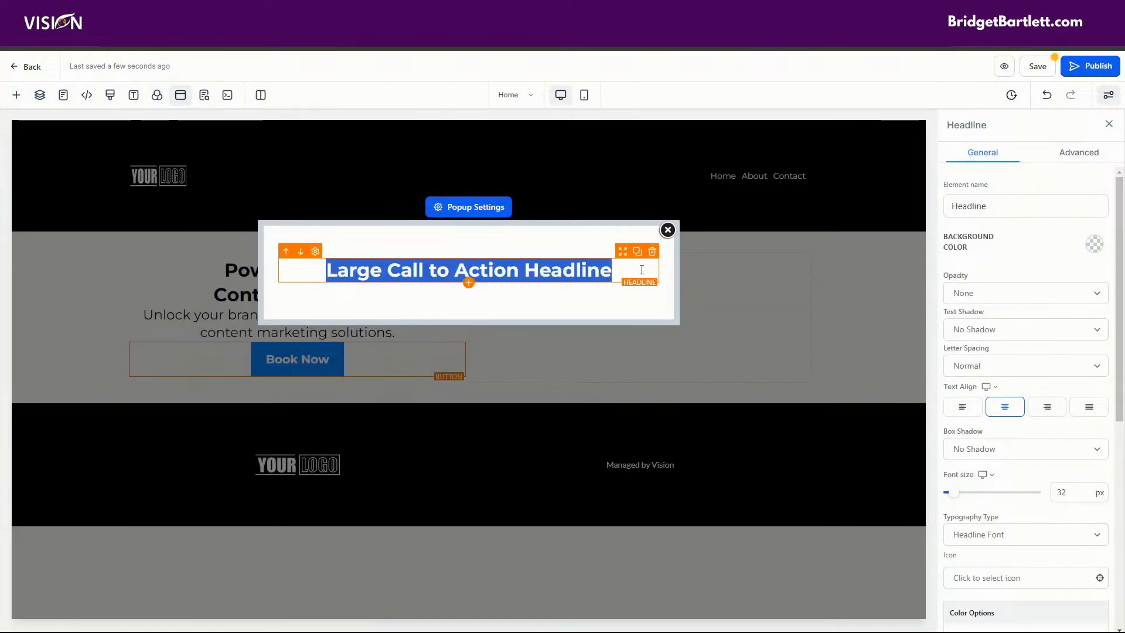
type("Sign u0")
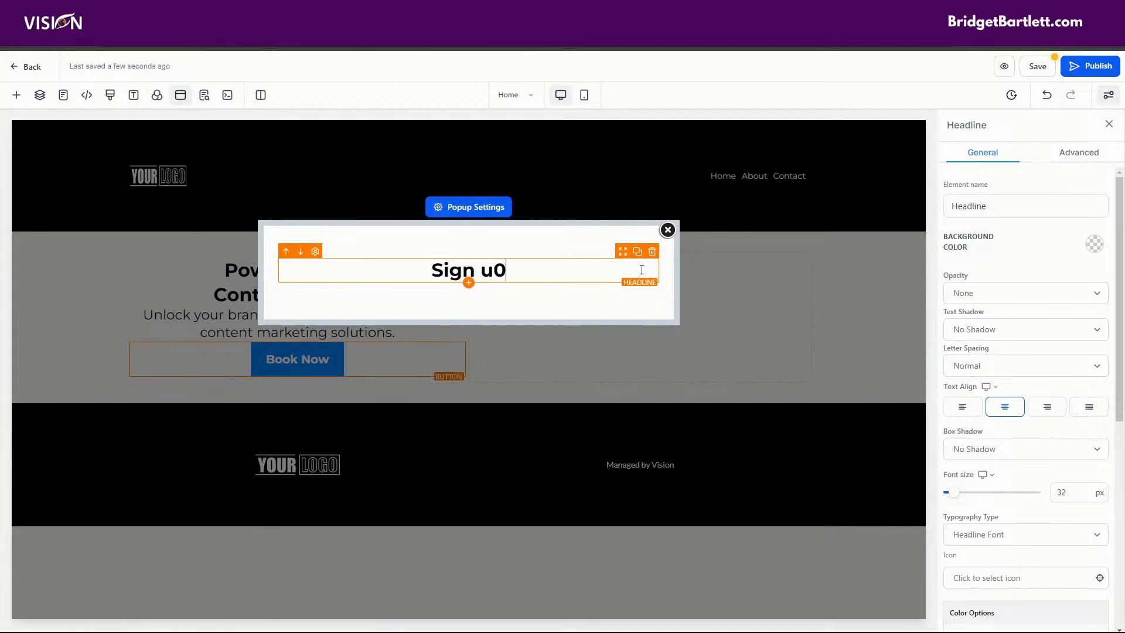
key("BackSpace")
type("p!")
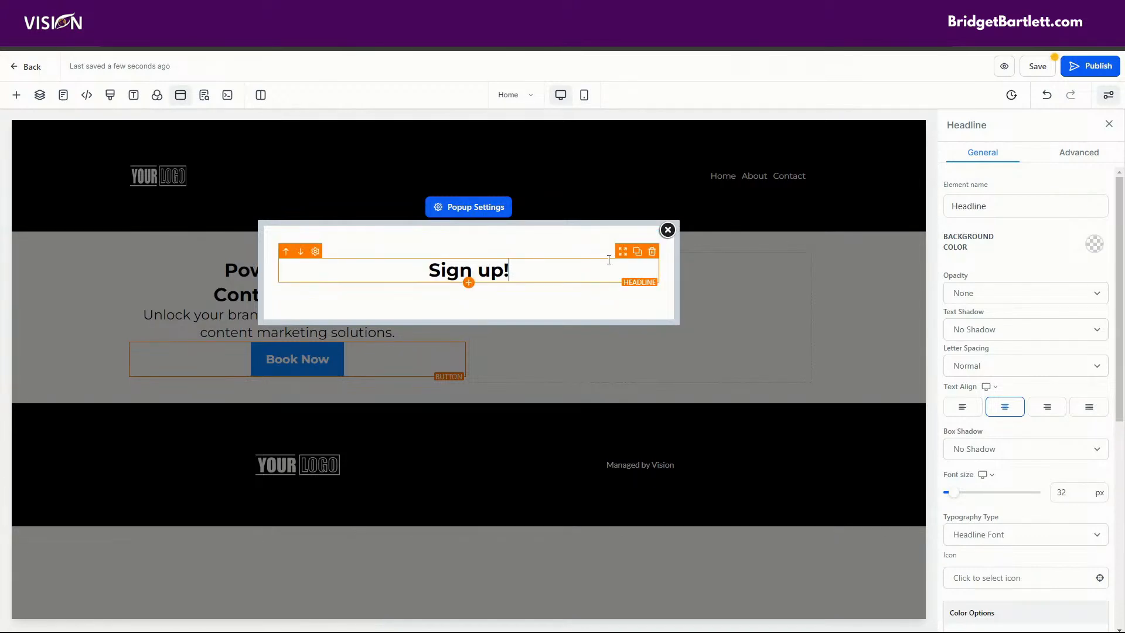
left_click(669, 232)
- Set the Book Now button's link action to Open popup and save the page, dismissing the SEO metadata settings
left_click(308, 360)
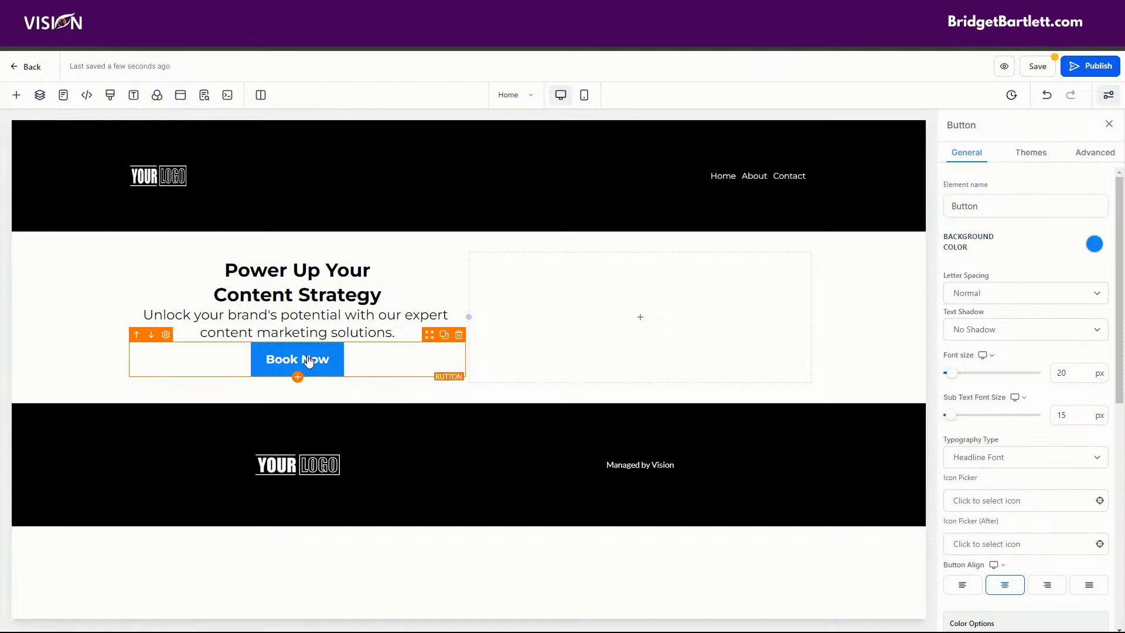
scroll(989, 610, "down", 10)
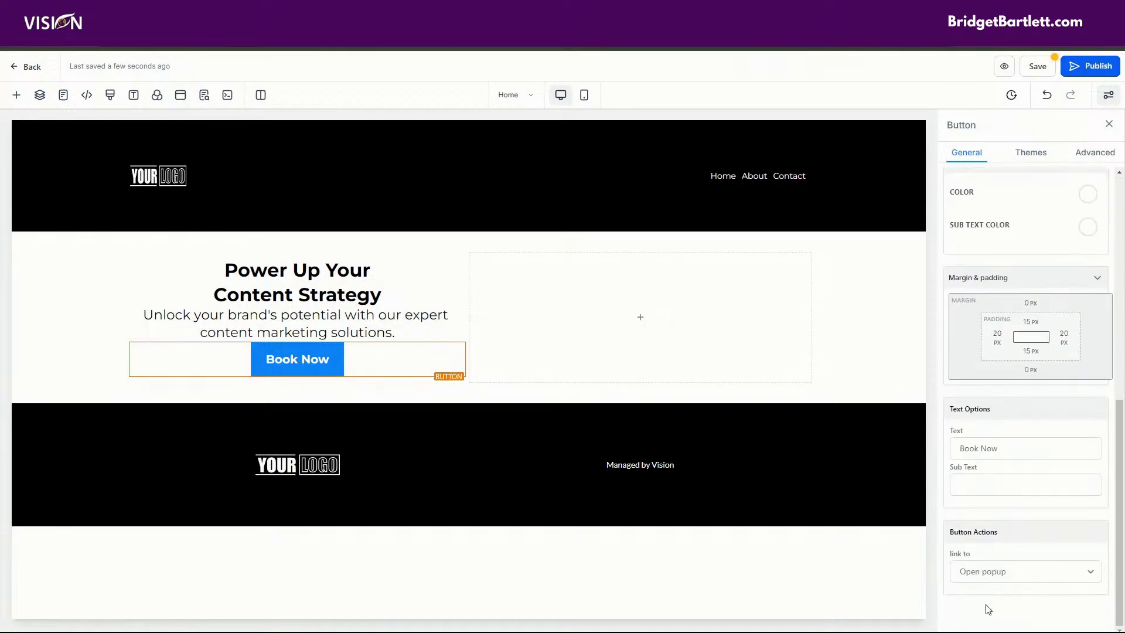
left_click(981, 575)
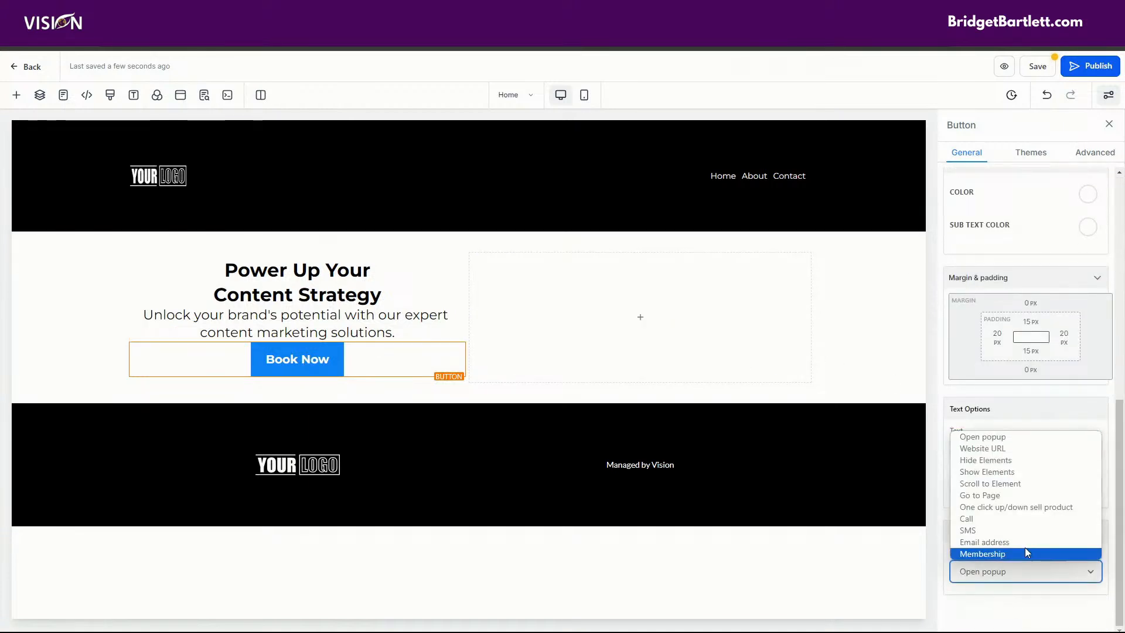
left_click(985, 438)
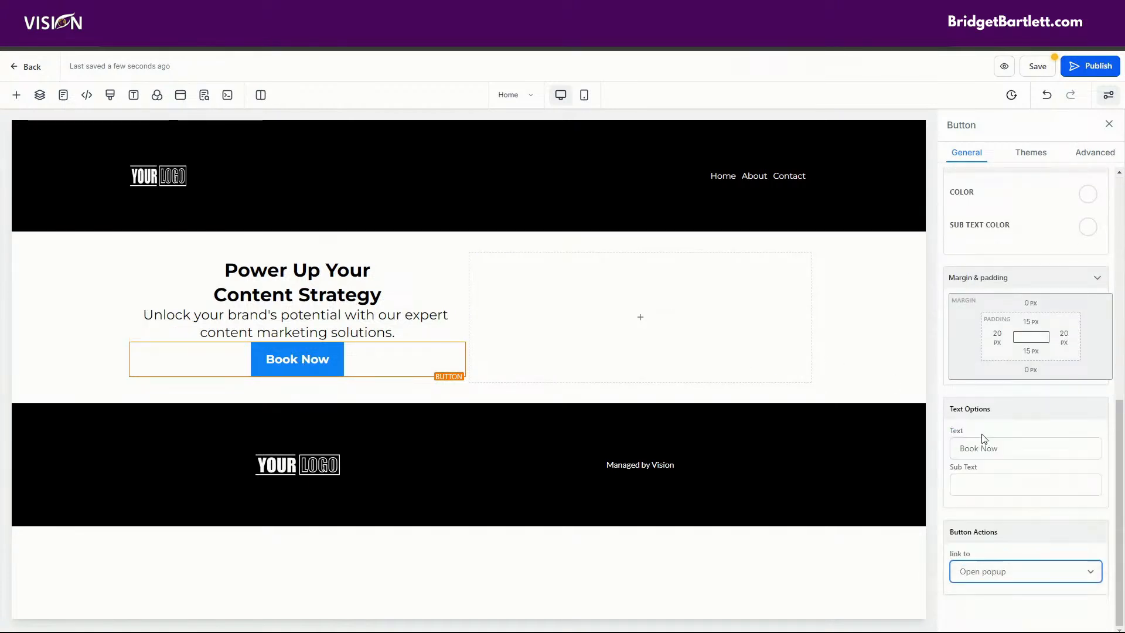
left_click(1037, 66)
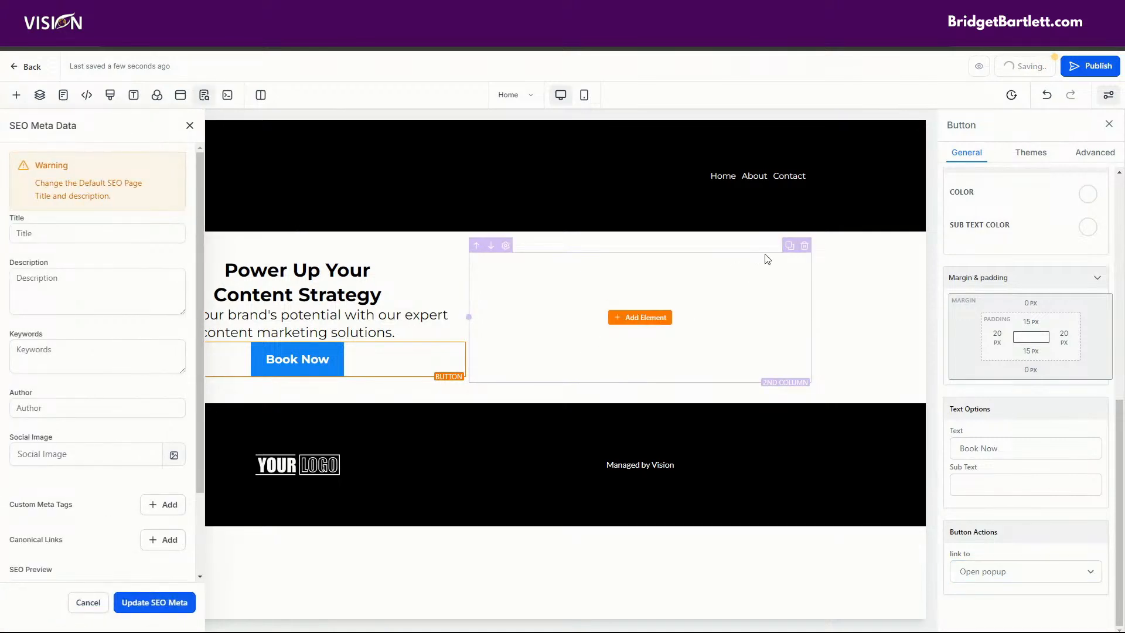
left_click(866, 280)
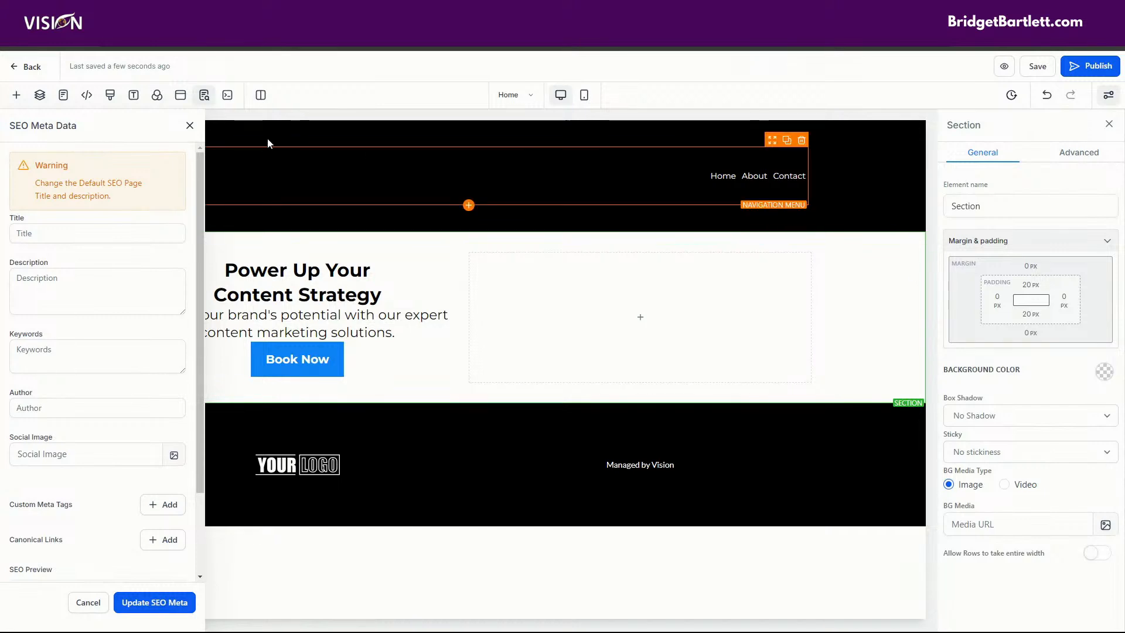
left_click(190, 126)
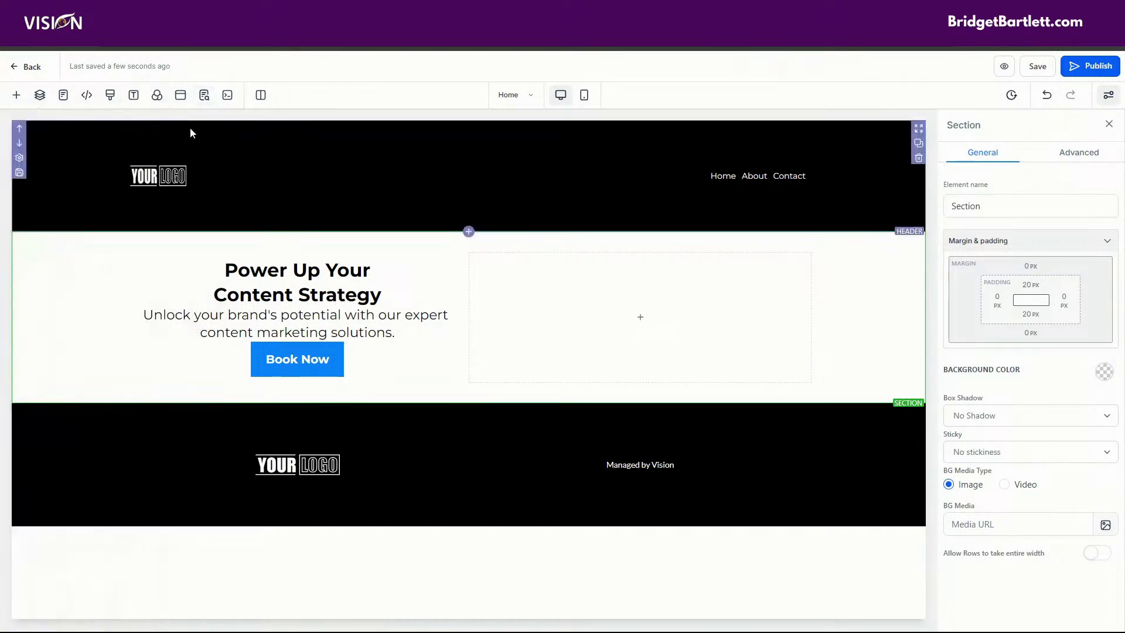
- Examine the page's layers including the popup, the page list, the tracking code and the custom CSS
left_click(40, 97)
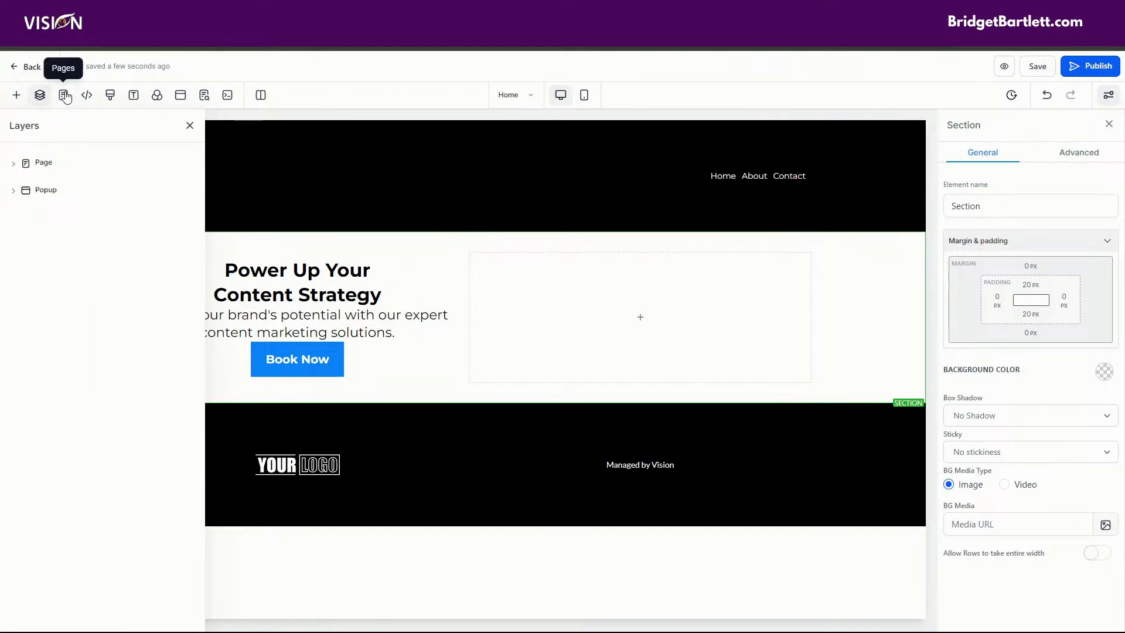
left_click(40, 191)
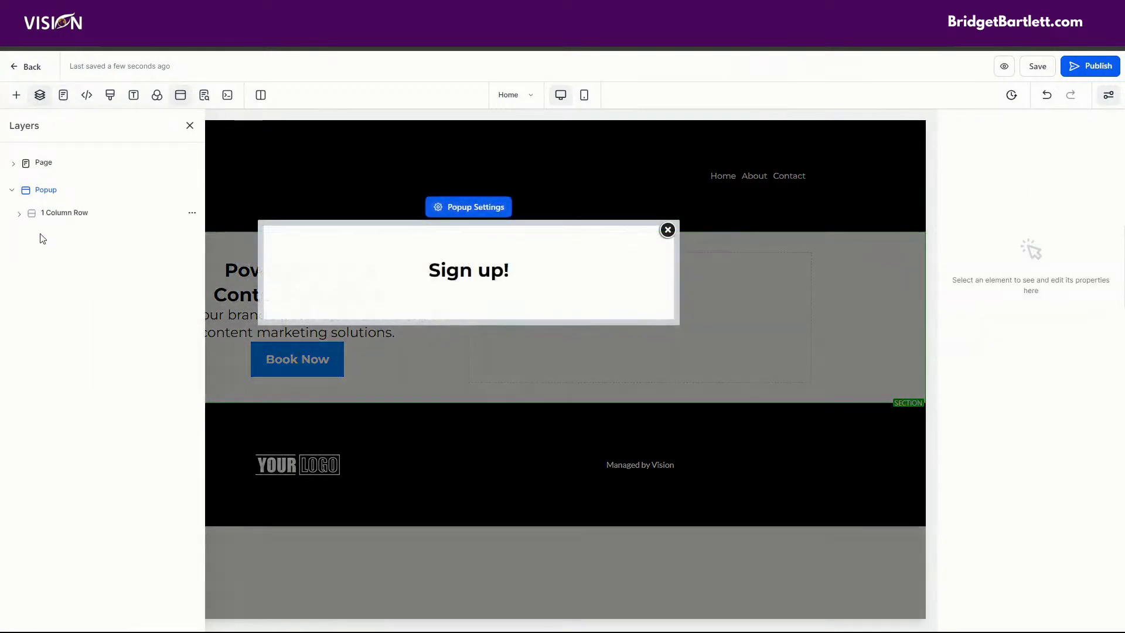
left_click(667, 230)
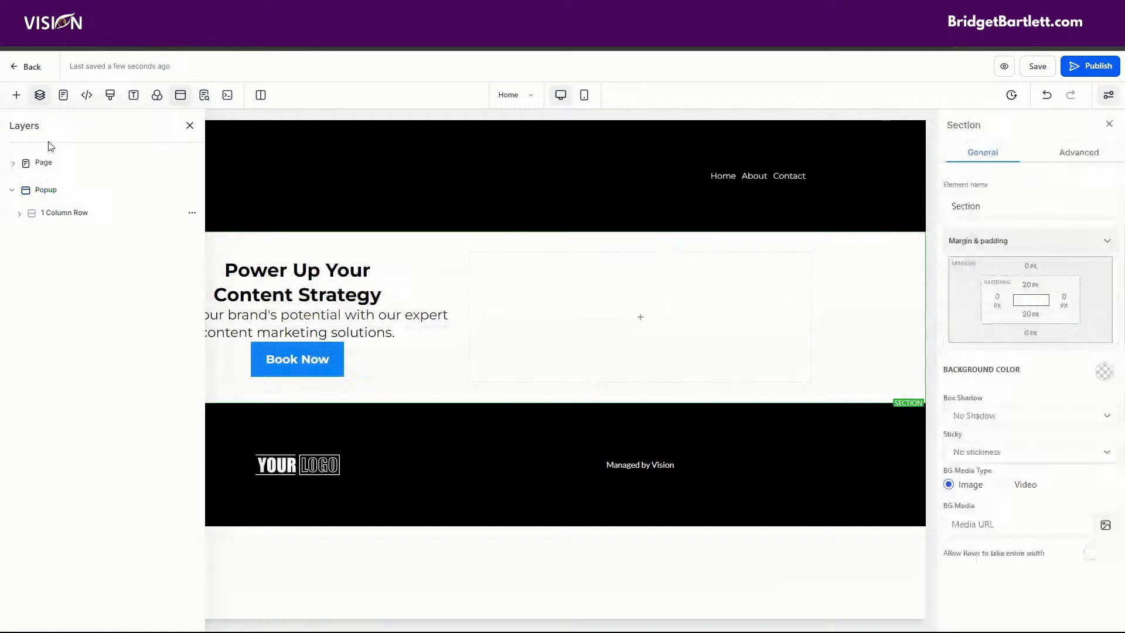
left_click(190, 127)
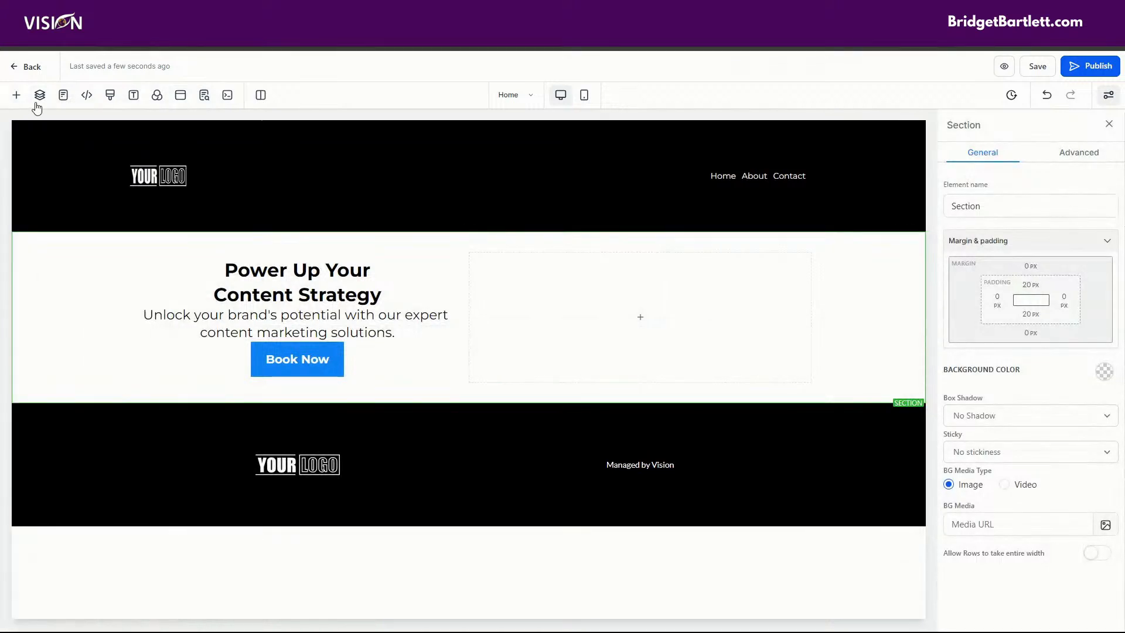
left_click(64, 96)
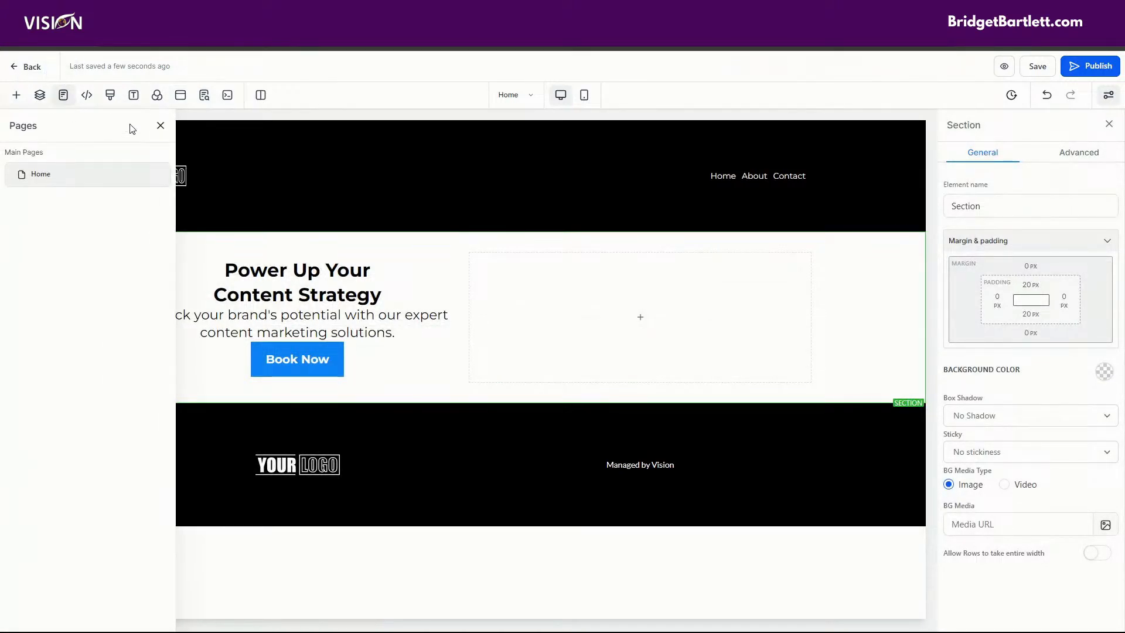
left_click(161, 127)
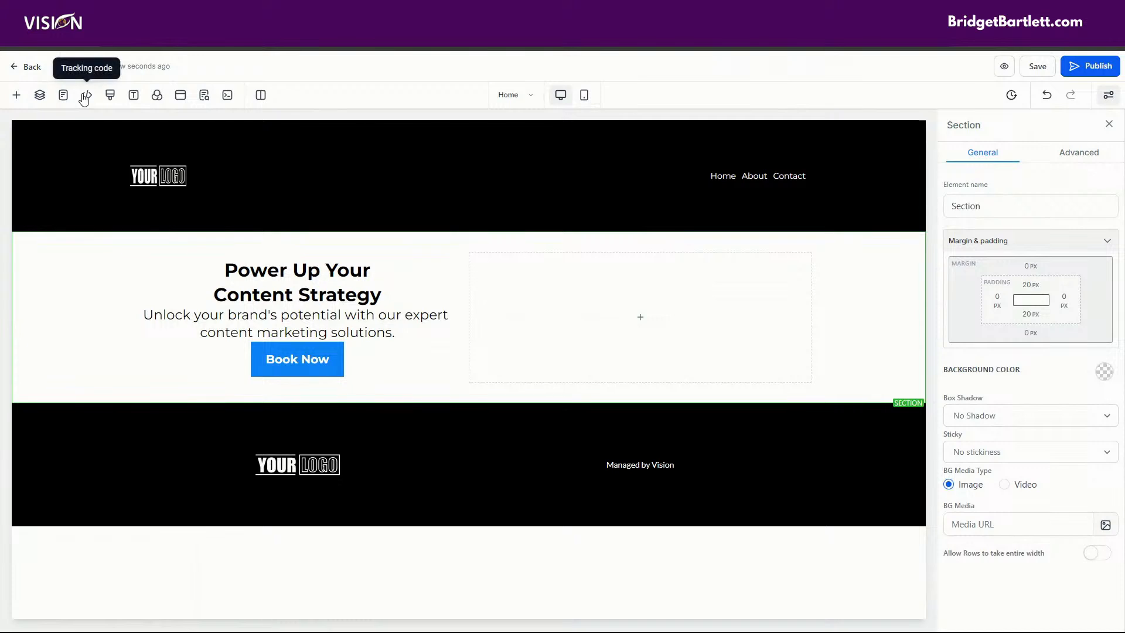
left_click(87, 95)
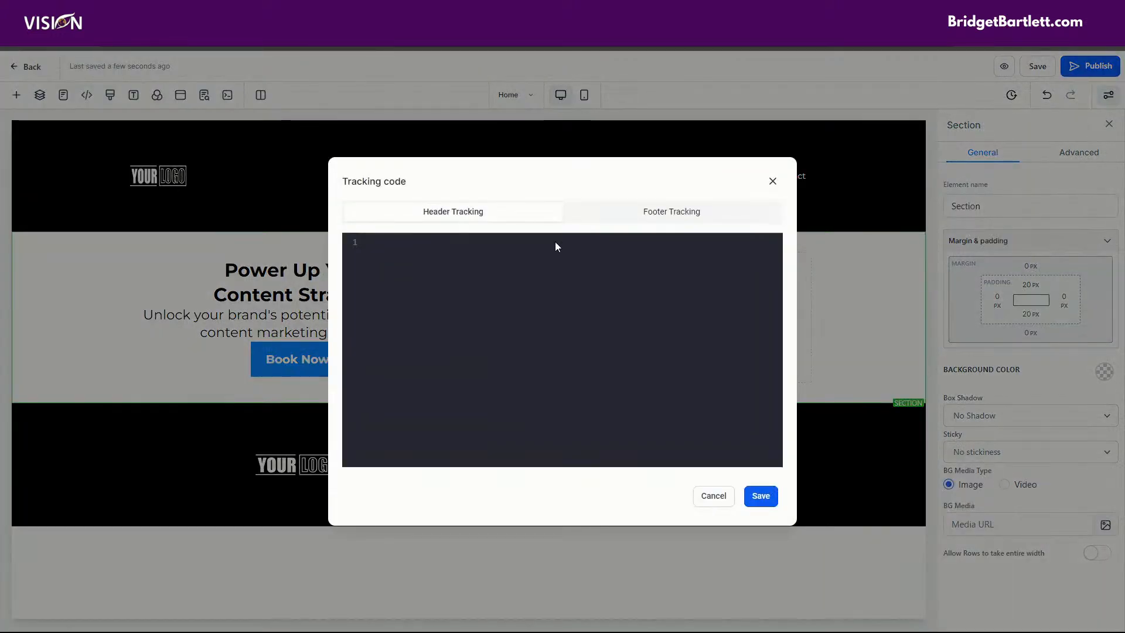
left_click(773, 182)
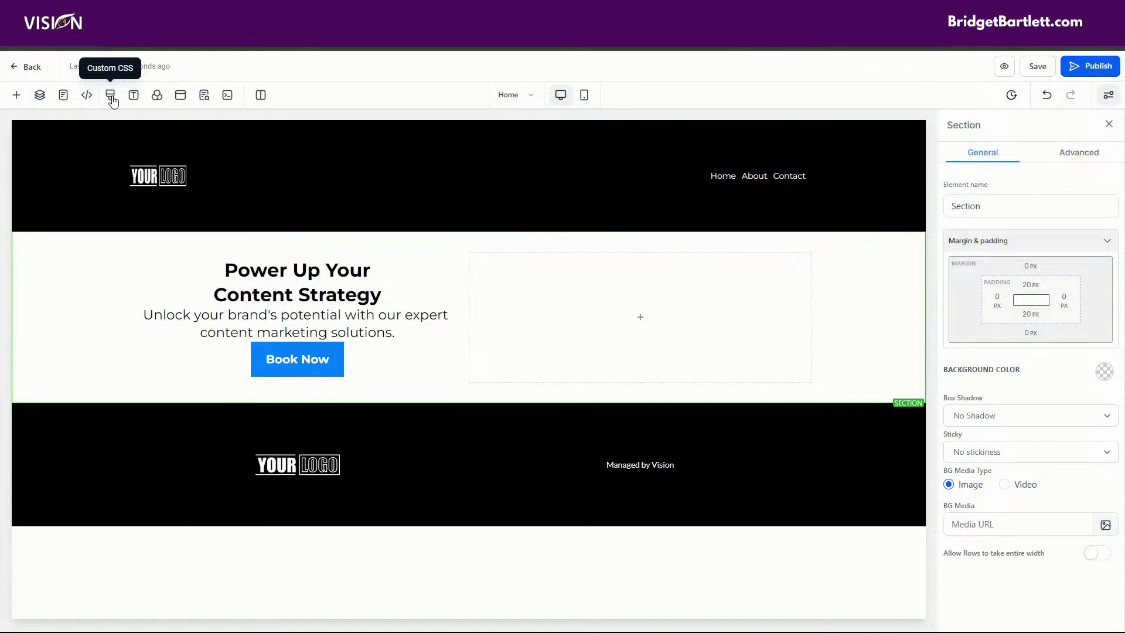
left_click(112, 97)
left_click(773, 198)
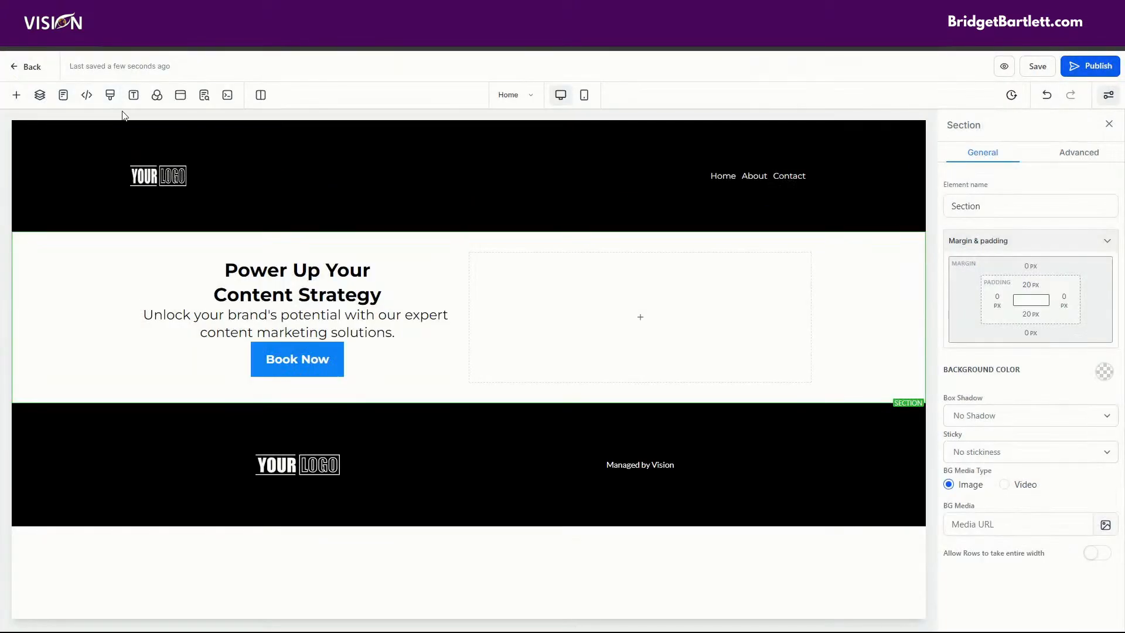
- Set the page's headline font to Lato and its content font to Arial
left_click(134, 97)
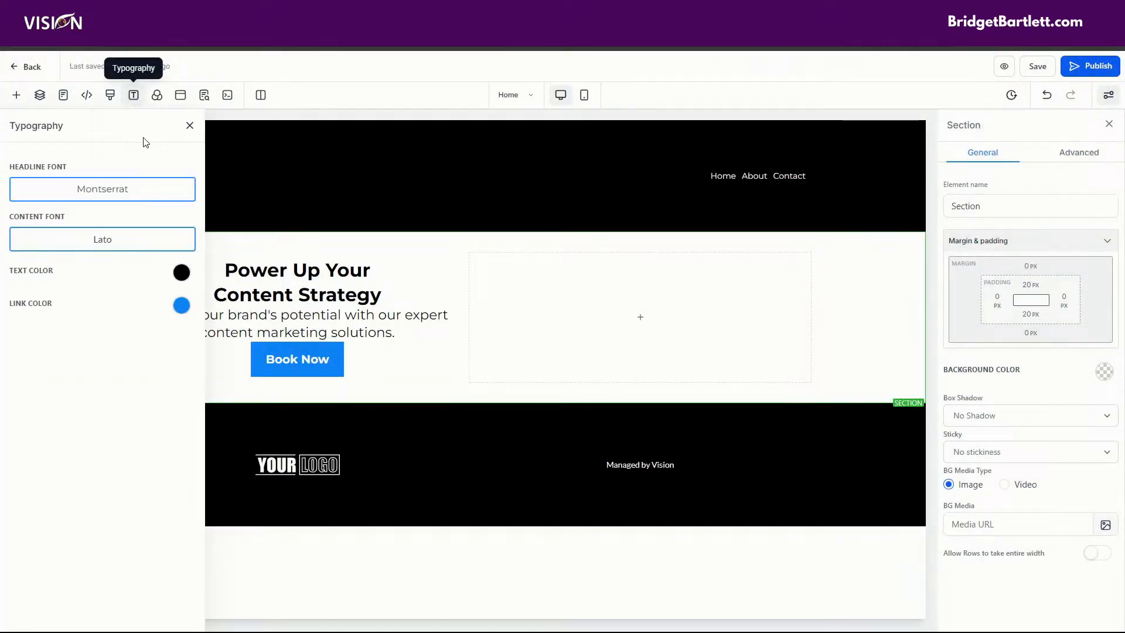
left_click(89, 190)
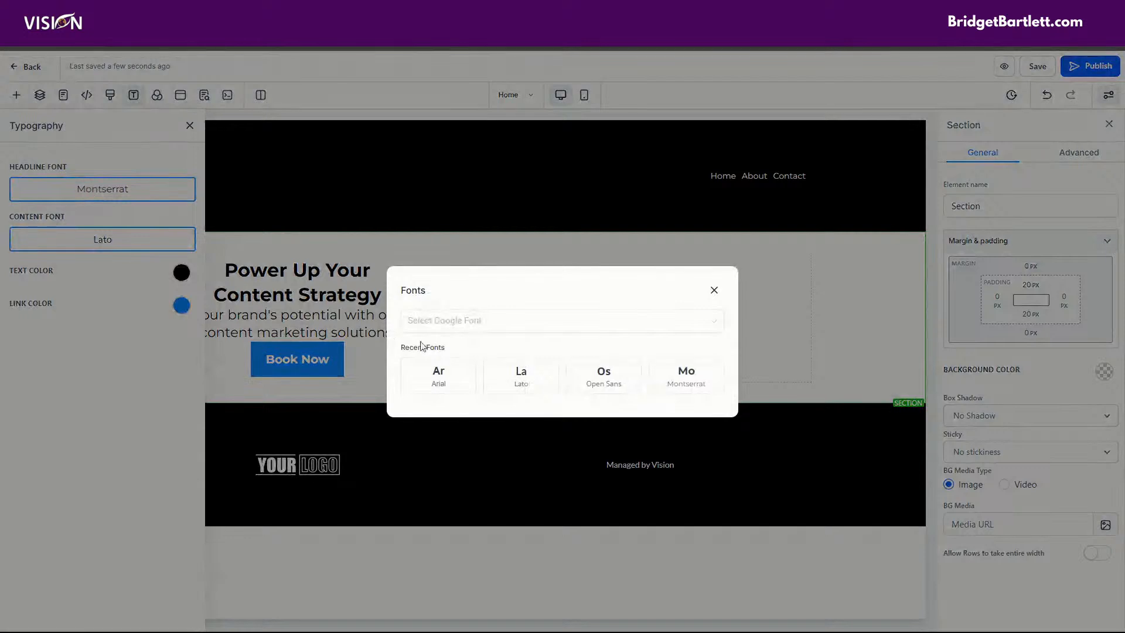
left_click(525, 324)
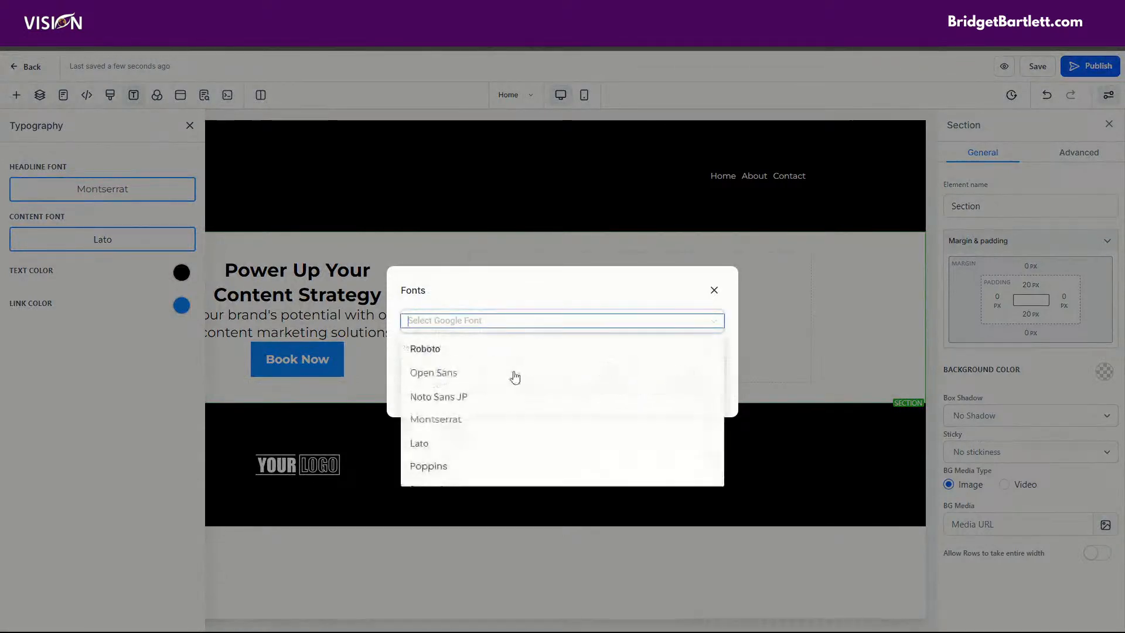
scroll(436, 433, "down", 3)
scroll(430, 418, "up", 2)
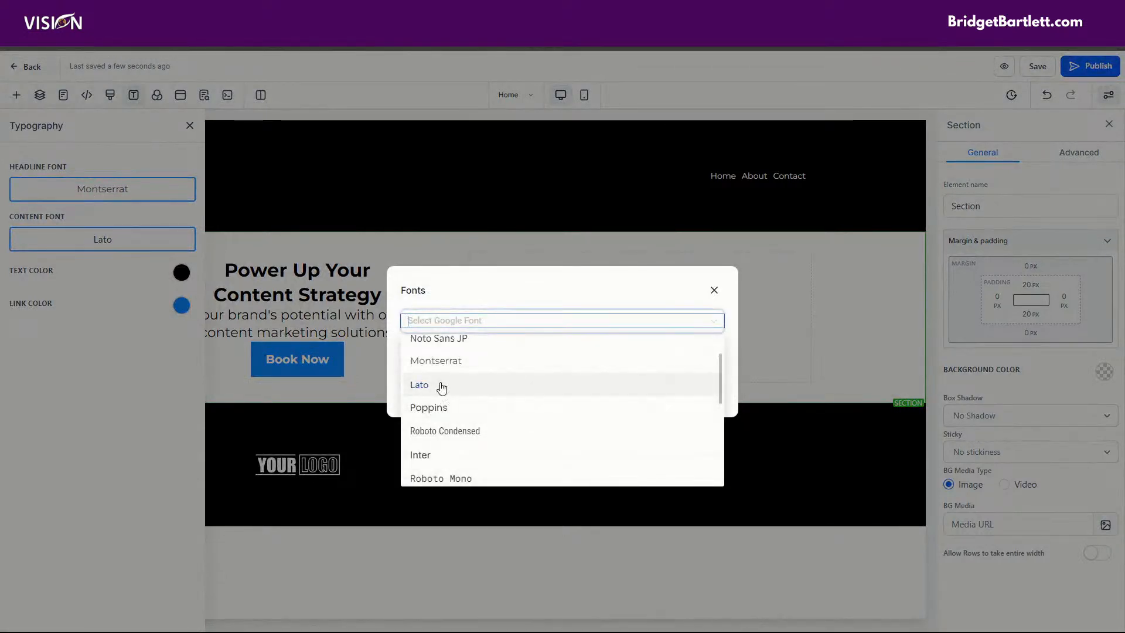
left_click(439, 384)
left_click(109, 251)
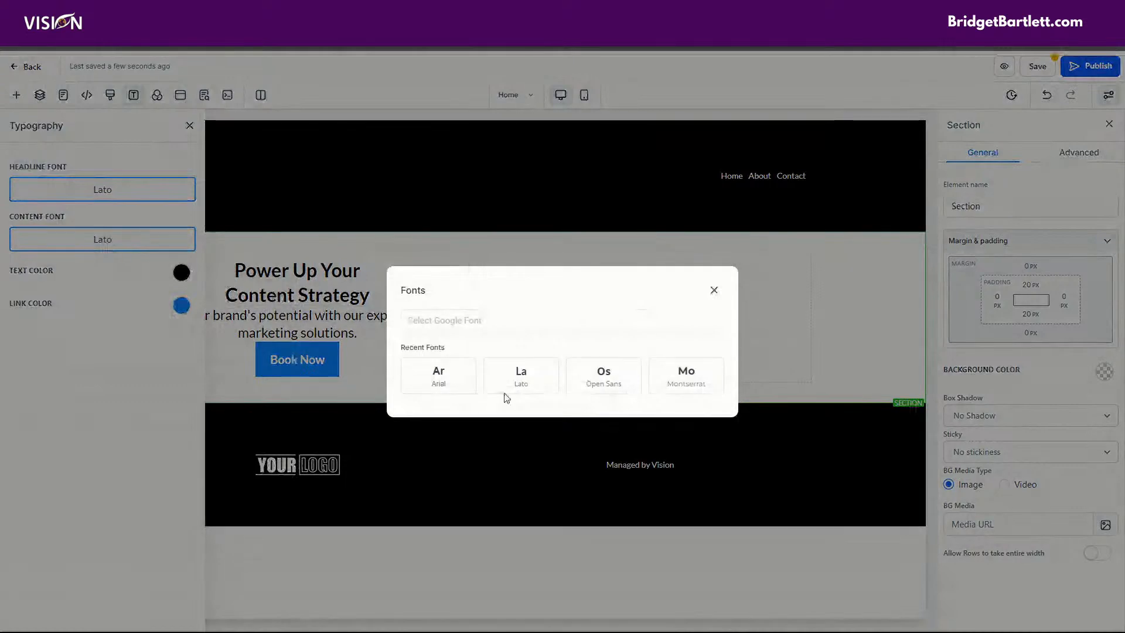
left_click(432, 371)
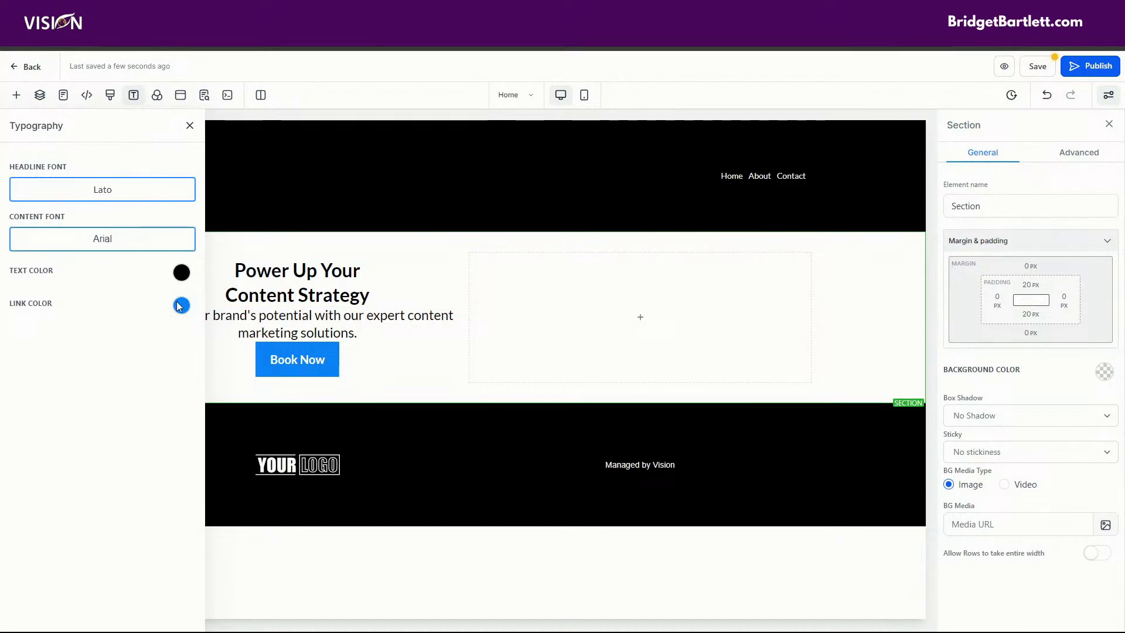
- Set the page's background image to Argon.jpg from the Backgrounds media collection
left_click(158, 98)
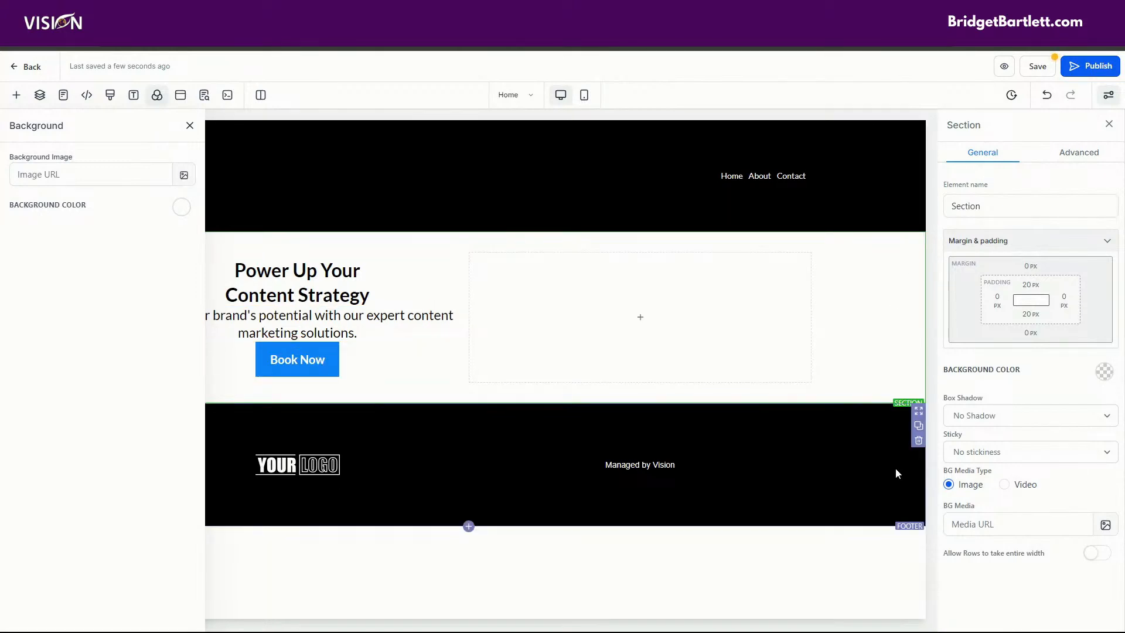
left_click(1078, 153)
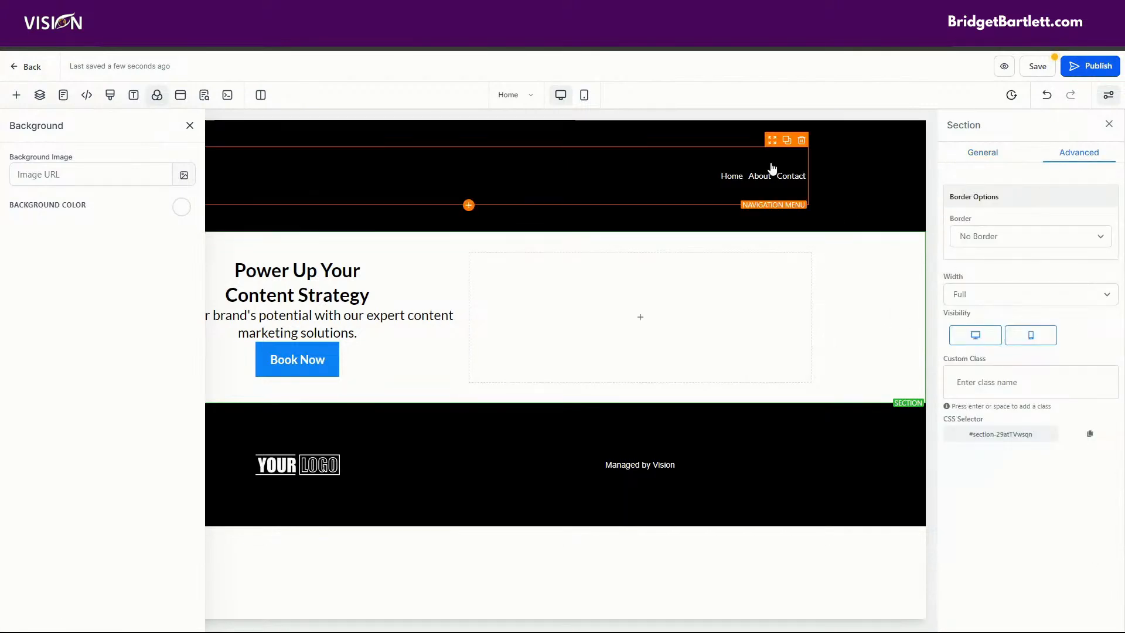
left_click(184, 175)
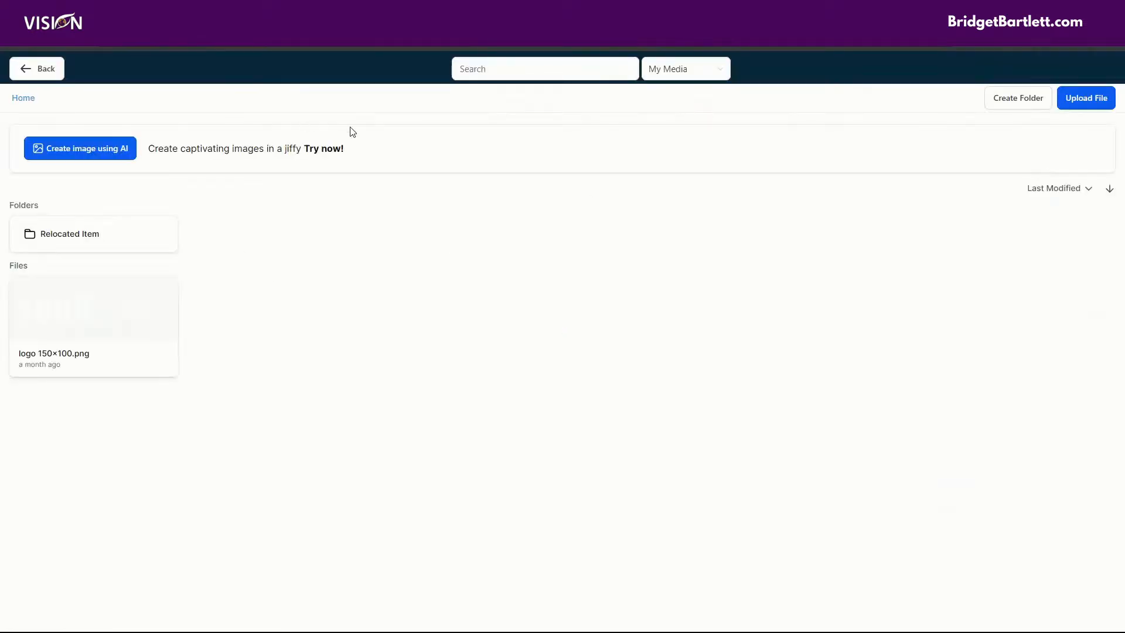
left_click(701, 72)
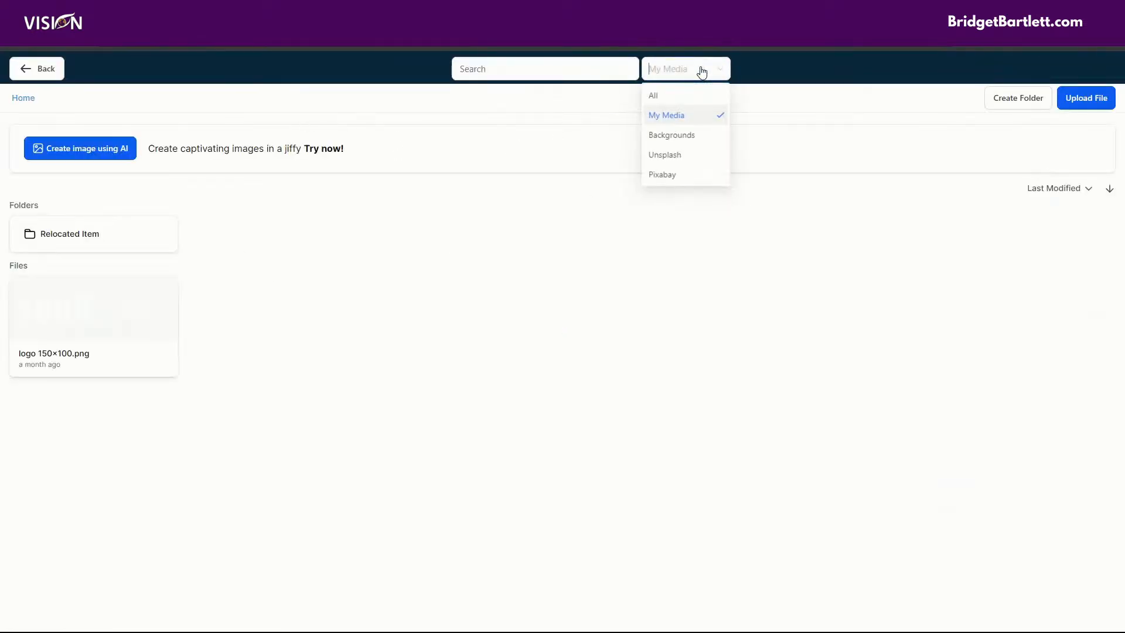
left_click(659, 135)
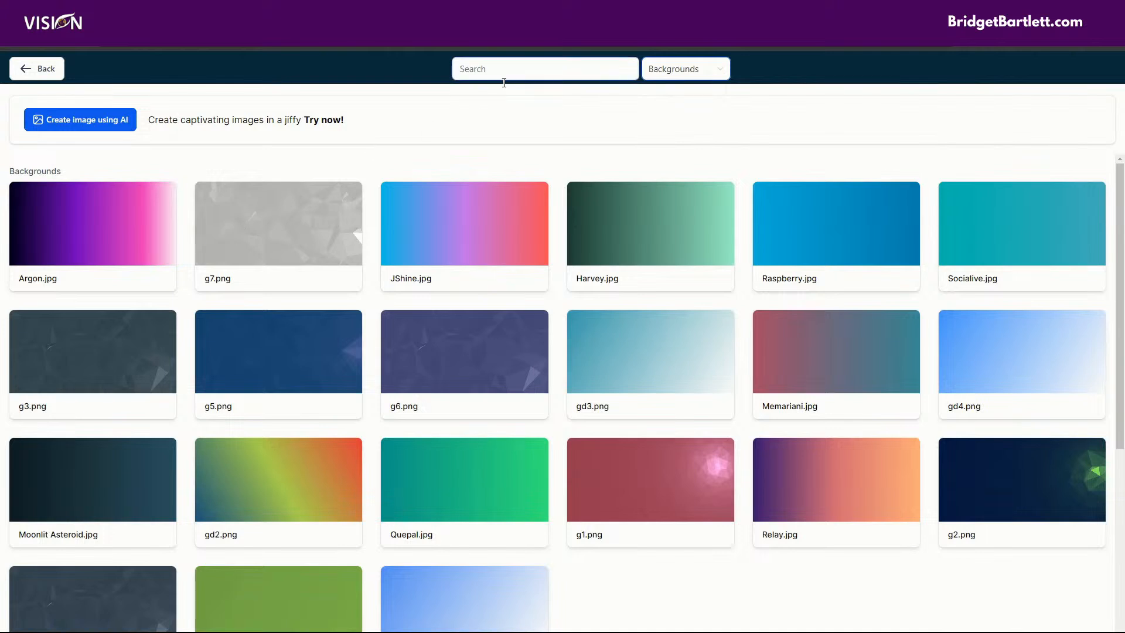
left_click(714, 75)
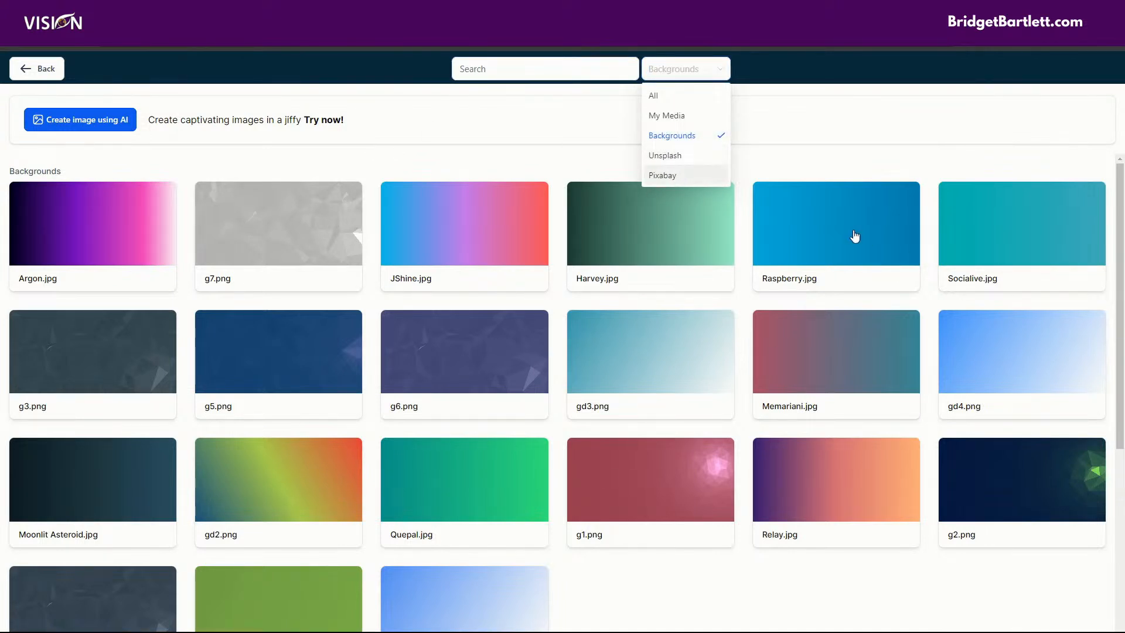
left_click(70, 214)
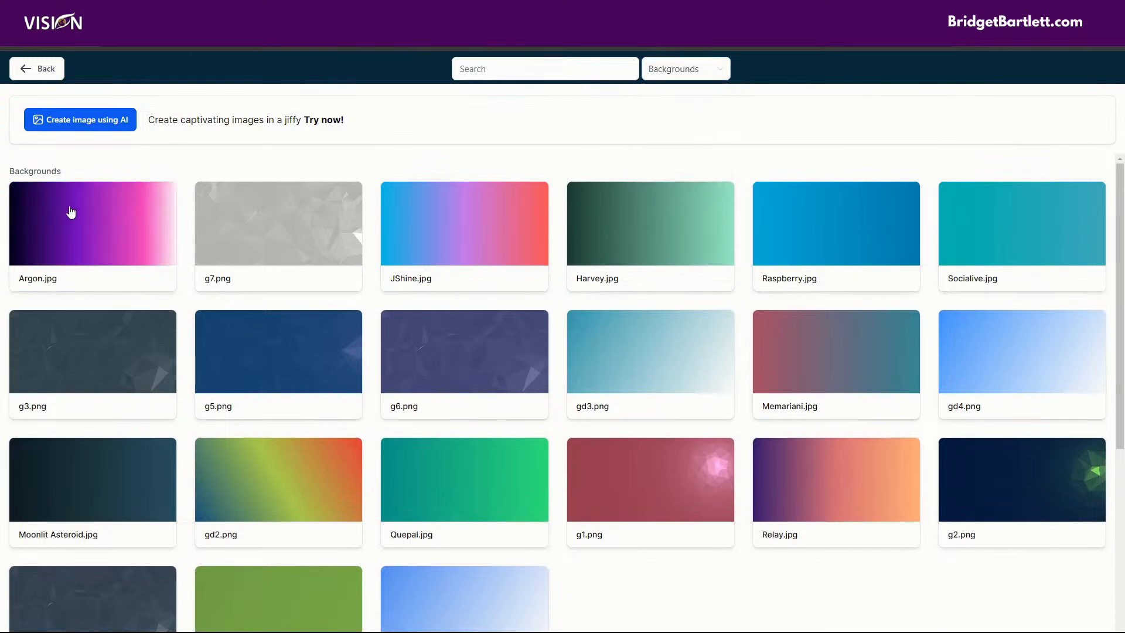
left_click(119, 238)
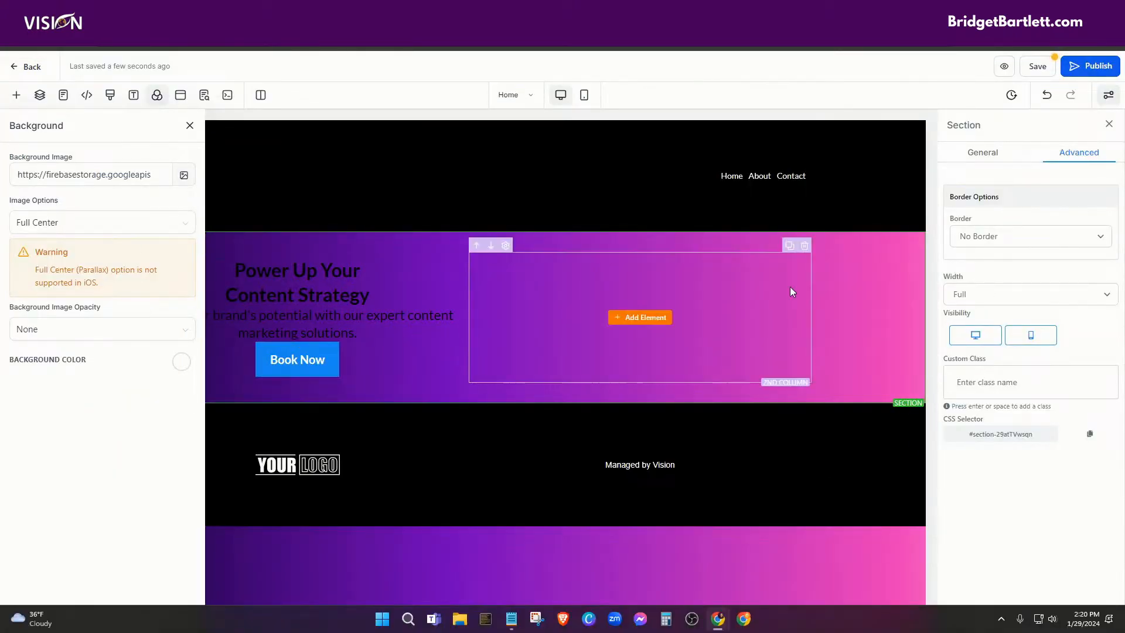
- Try the No Repeat option on the page's background image and settle on Fill 100% Width
left_click(89, 228)
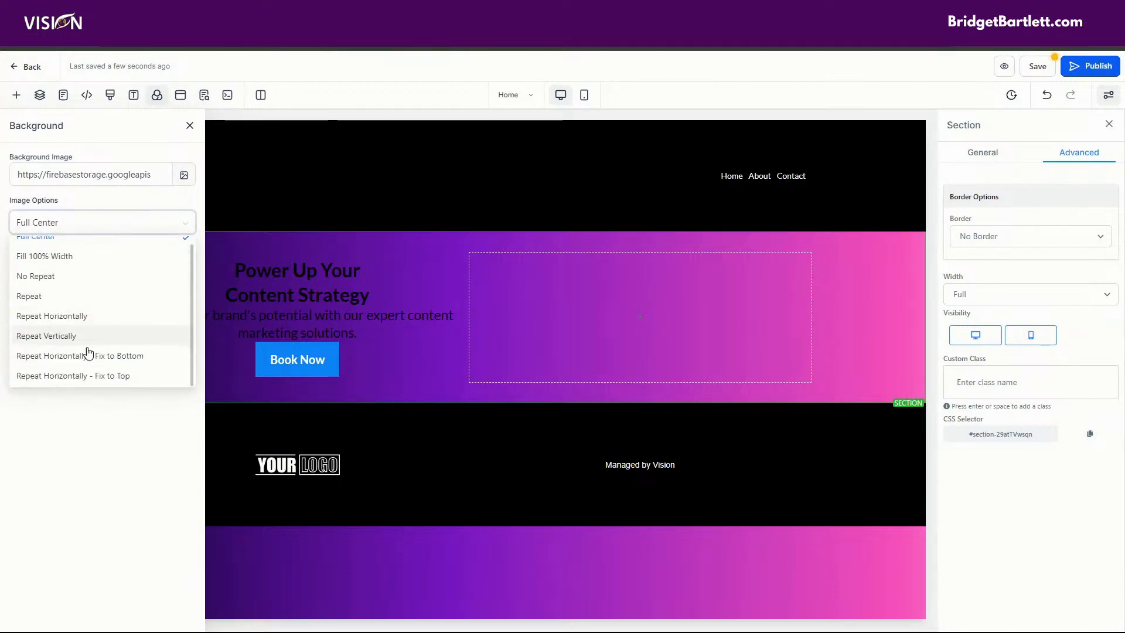
left_click(78, 276)
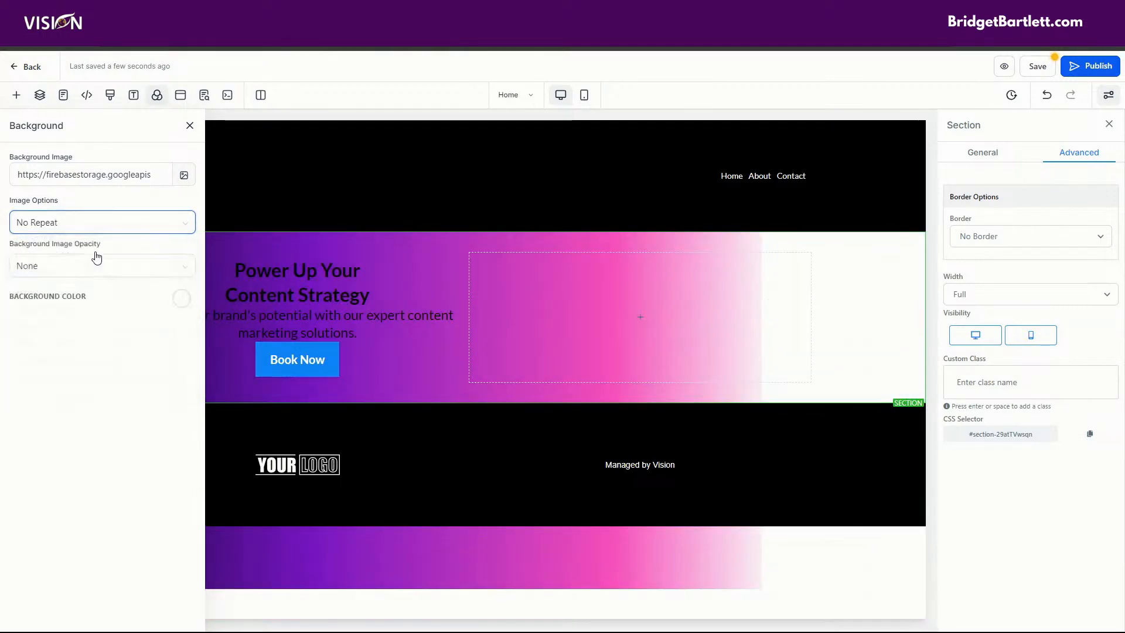
left_click(103, 221)
left_click(78, 267)
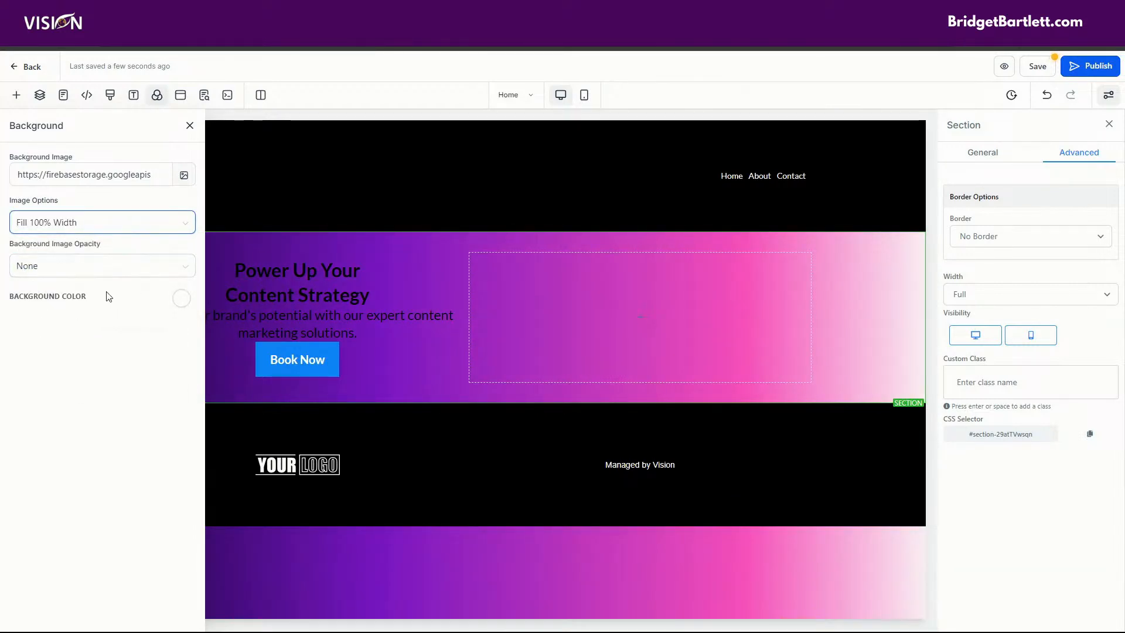
- Try Half Fade and Heavy Fade image opacity with a slate-blue page background color, restore None and white, and close the background settings
left_click(60, 271)
left_click(59, 335)
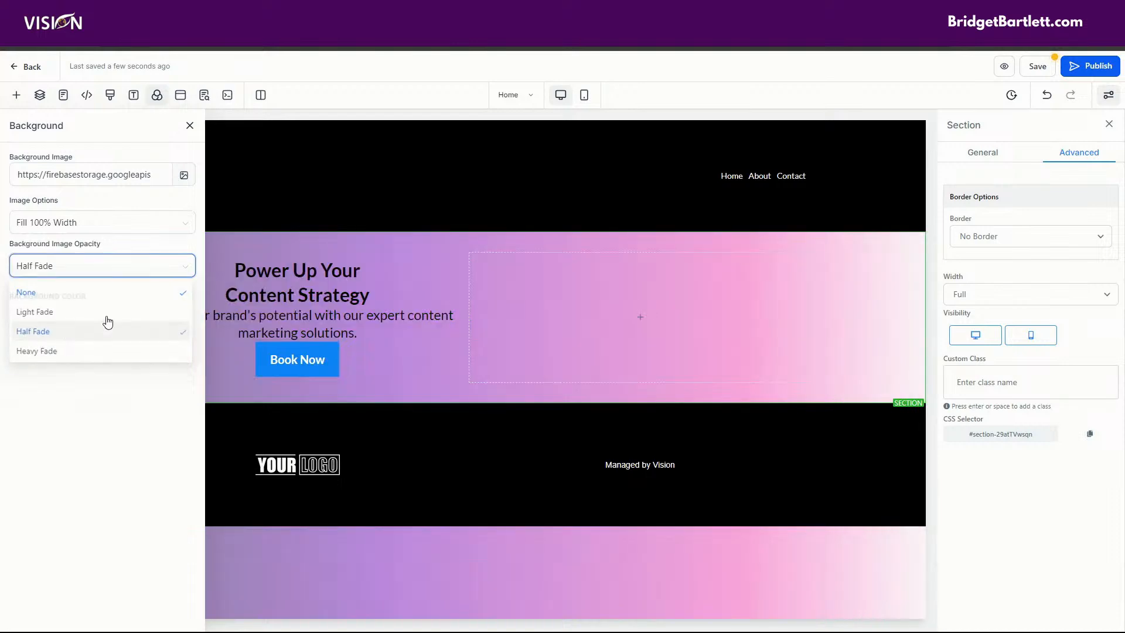
left_click(188, 304)
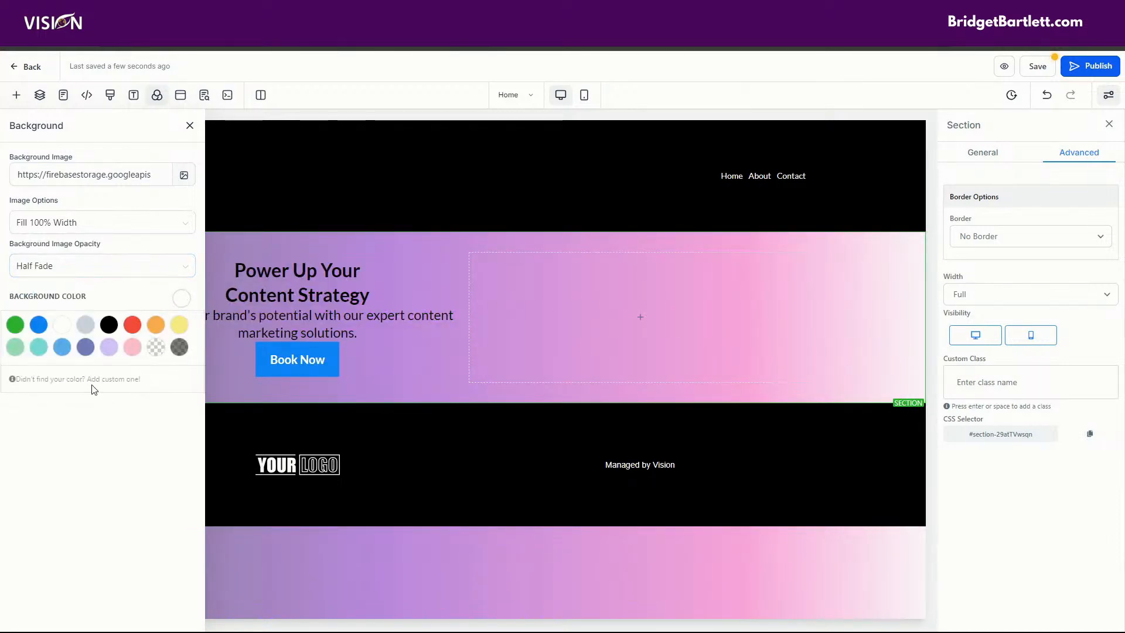
left_click(85, 347)
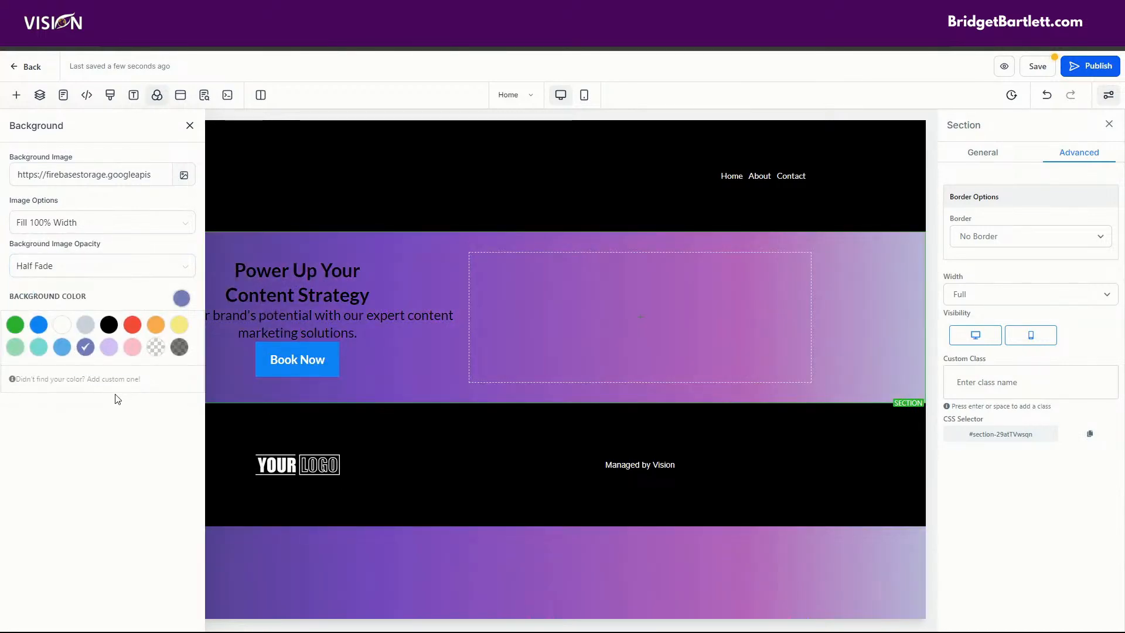
left_click(132, 277)
left_click(73, 352)
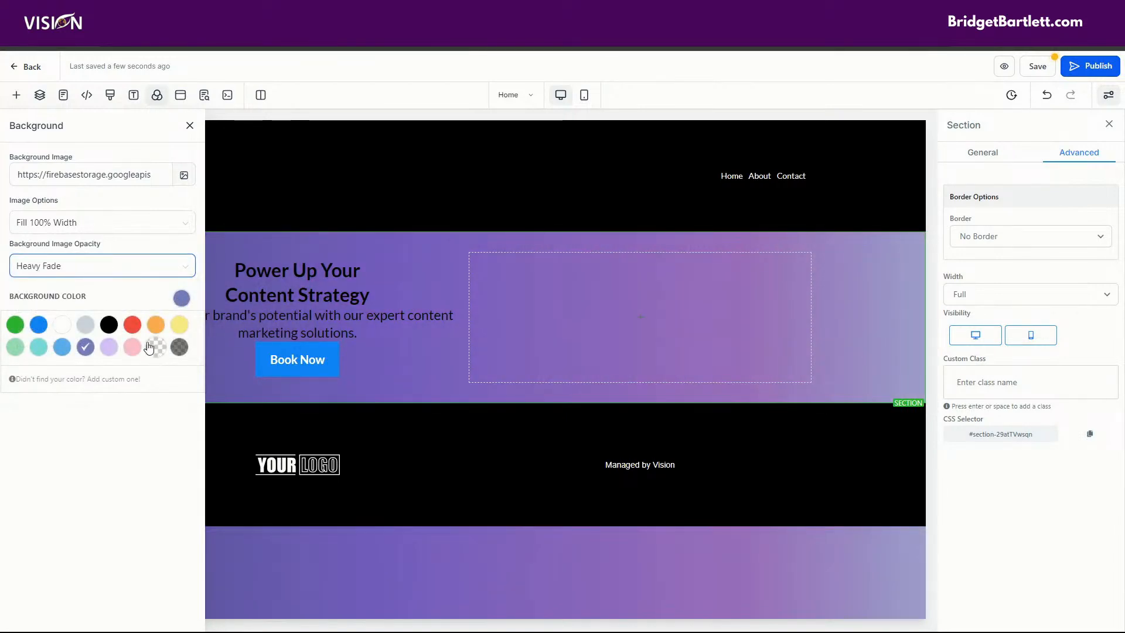
left_click(61, 326)
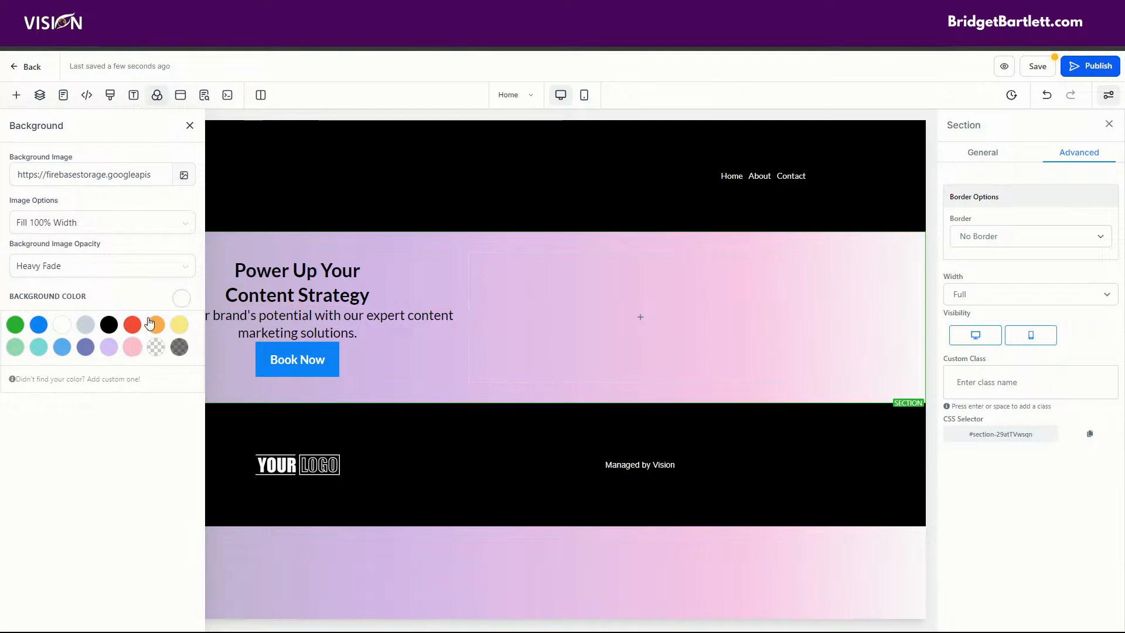
left_click(150, 271)
left_click(139, 292)
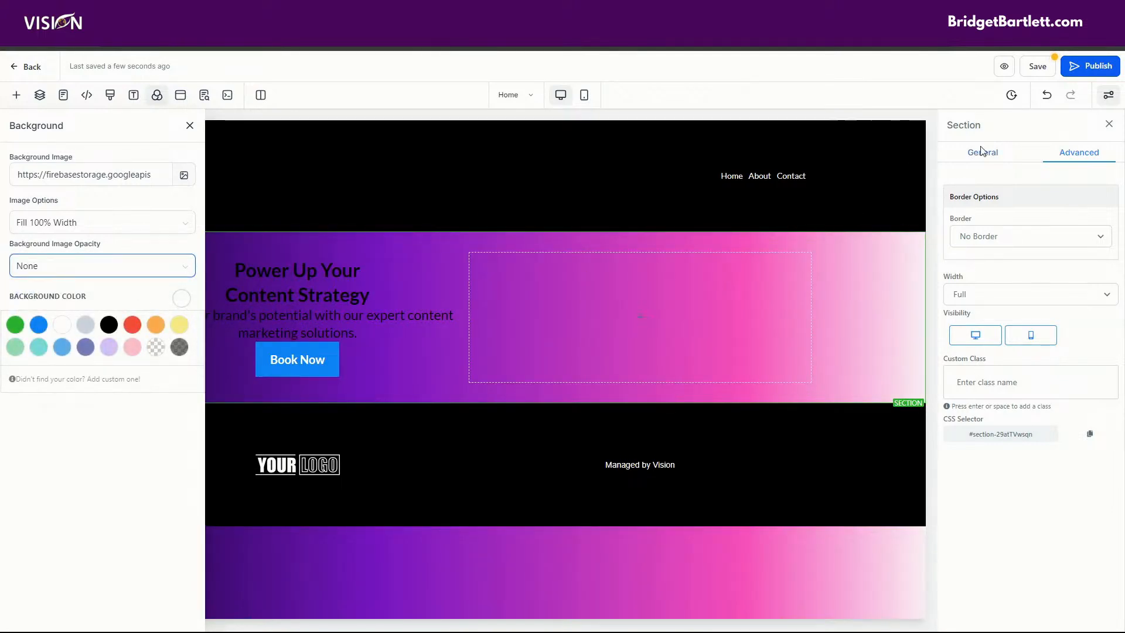
left_click(853, 473)
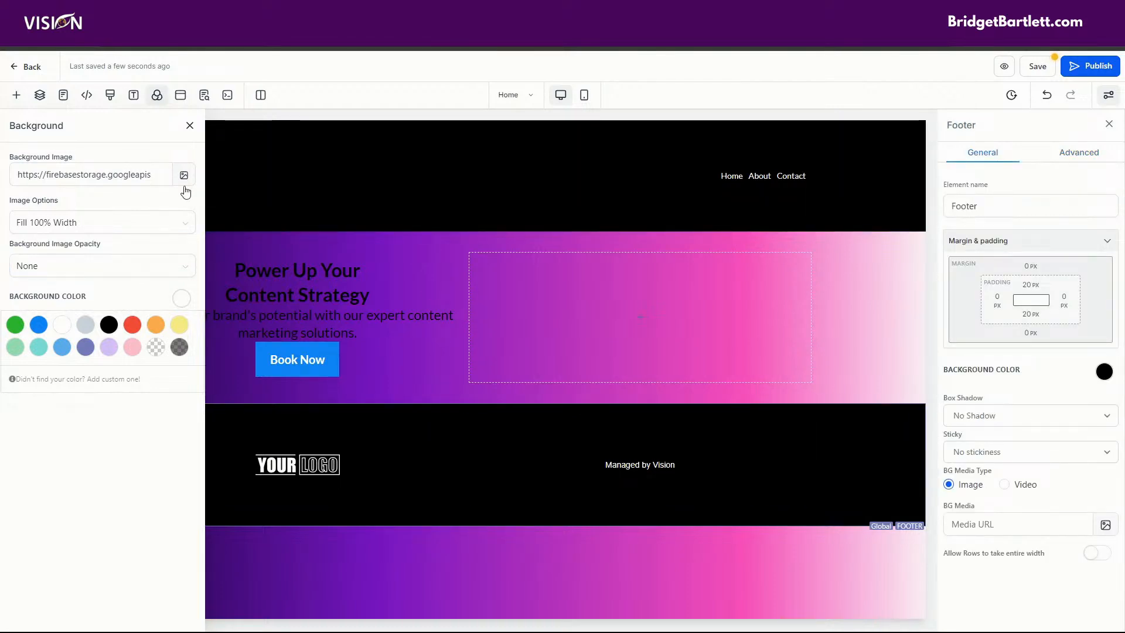
left_click(191, 126)
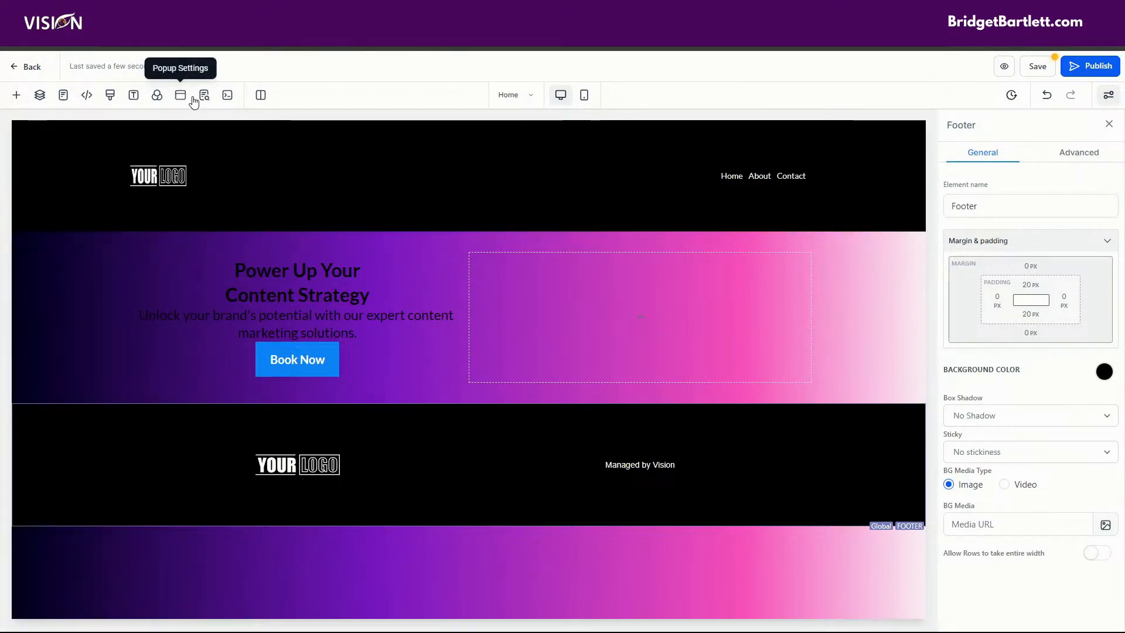
- Review the page's SEO metadata fields and search preview, and update the metadata with the fields left blank
left_click(204, 95)
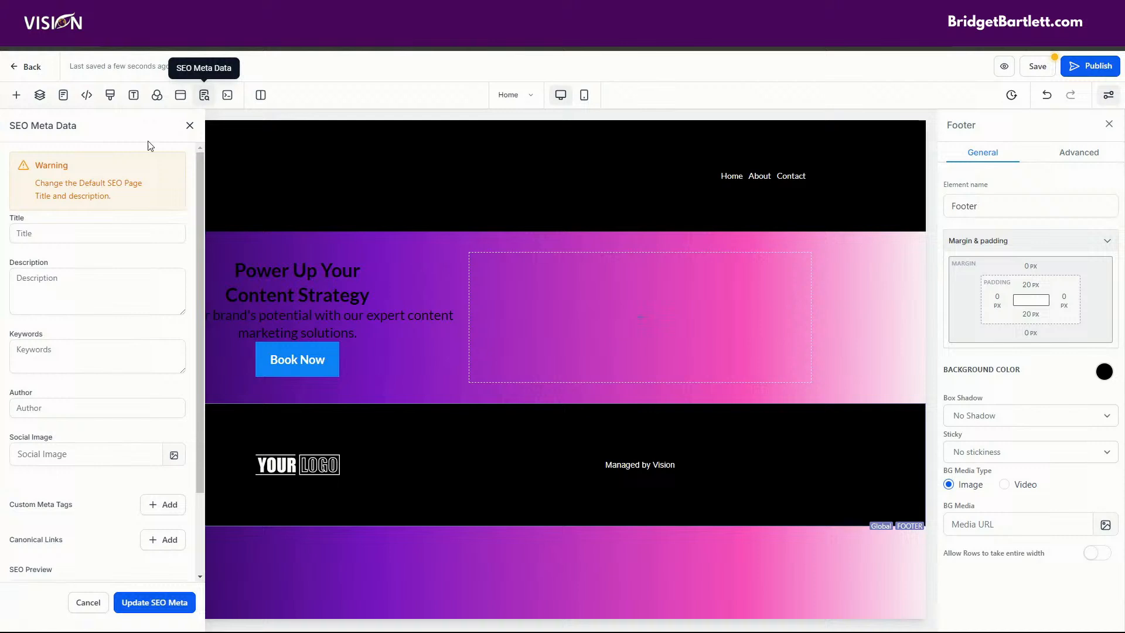
left_click(54, 234)
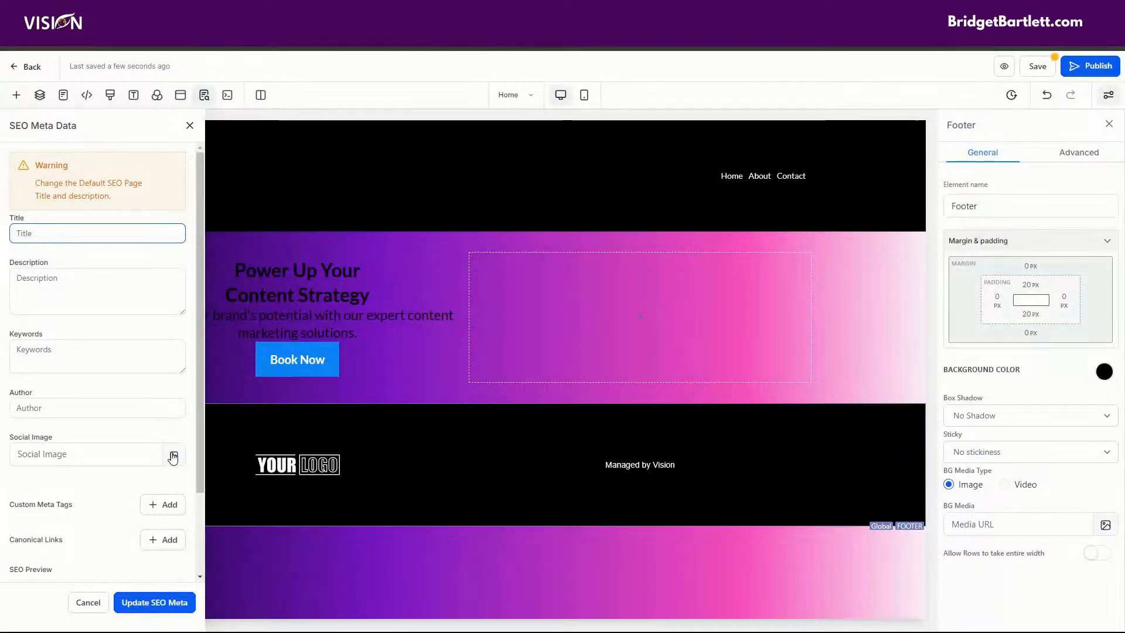
scroll(88, 446, "down", 2)
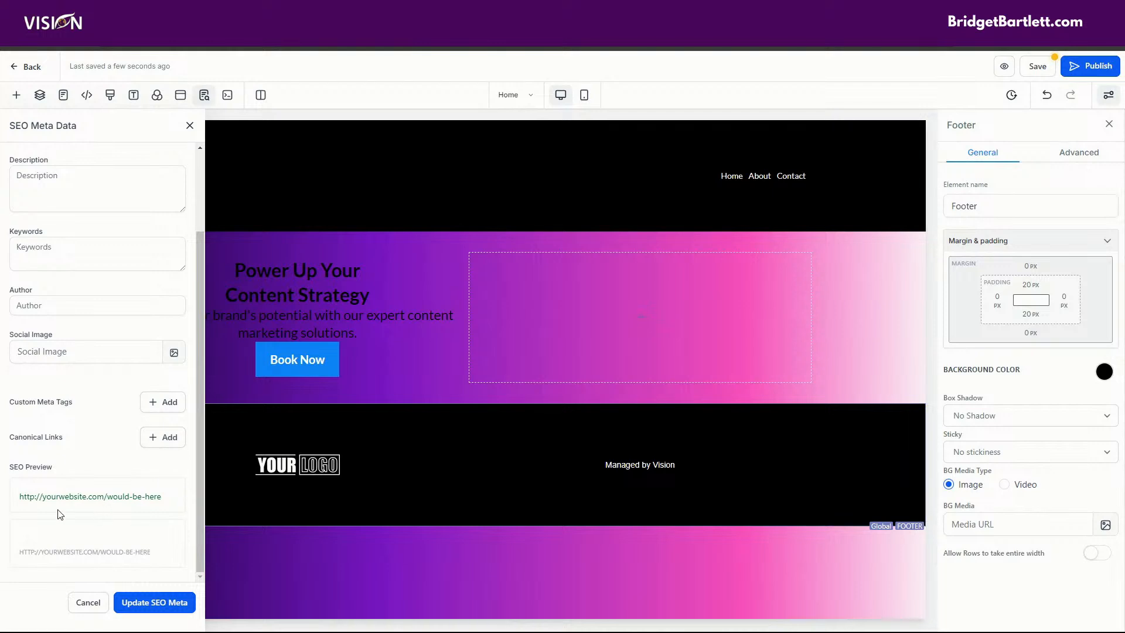
left_click(133, 604)
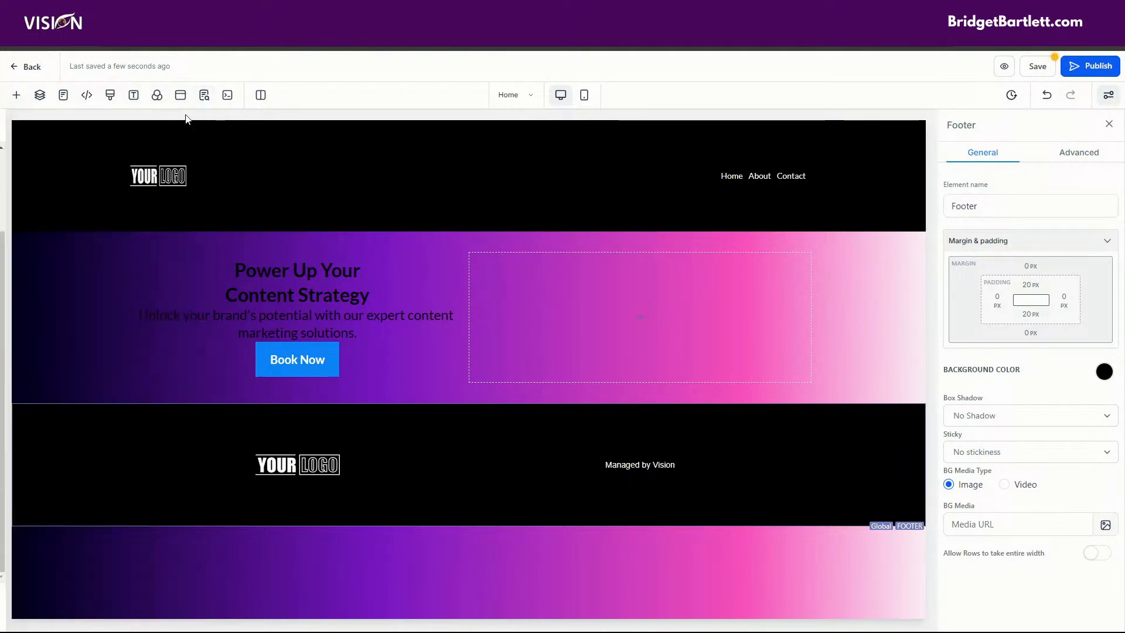
- Look over the column mode options and the website's list of main pages
left_click(227, 98)
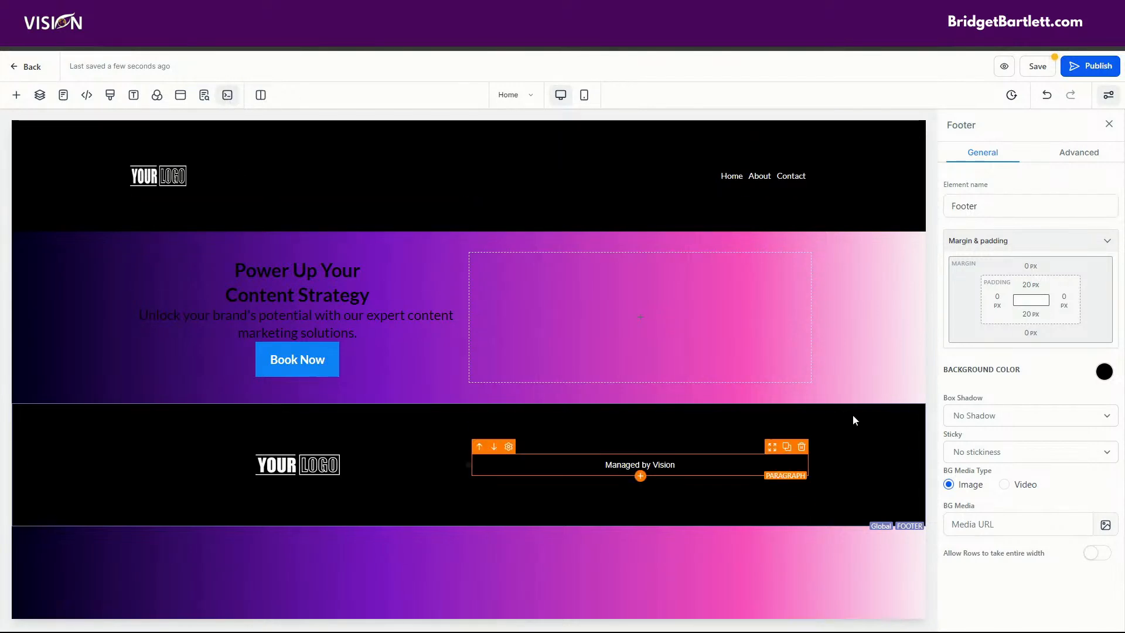
left_click(262, 96)
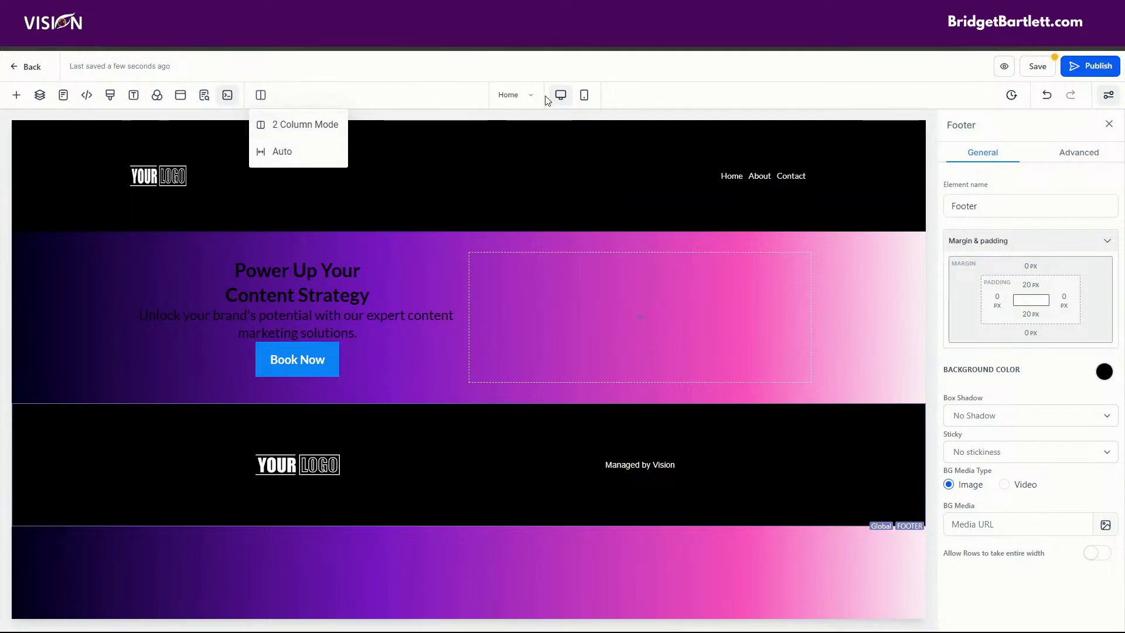
left_click(515, 101)
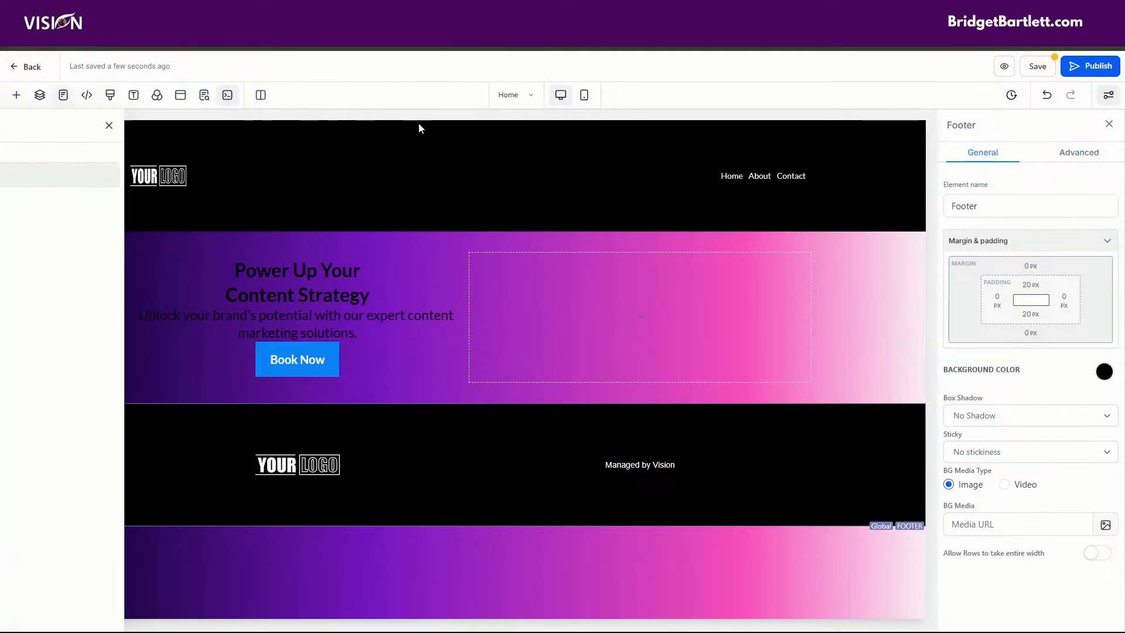
- Show the page in mobile layout and duplicate the hero section
left_click(584, 99)
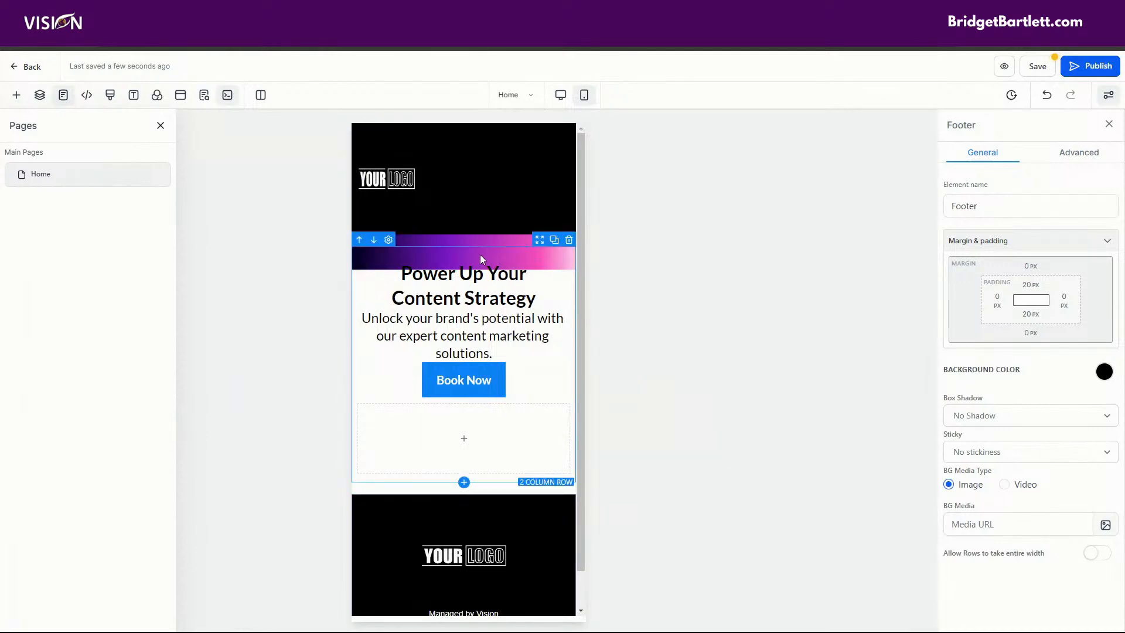
left_click(516, 240)
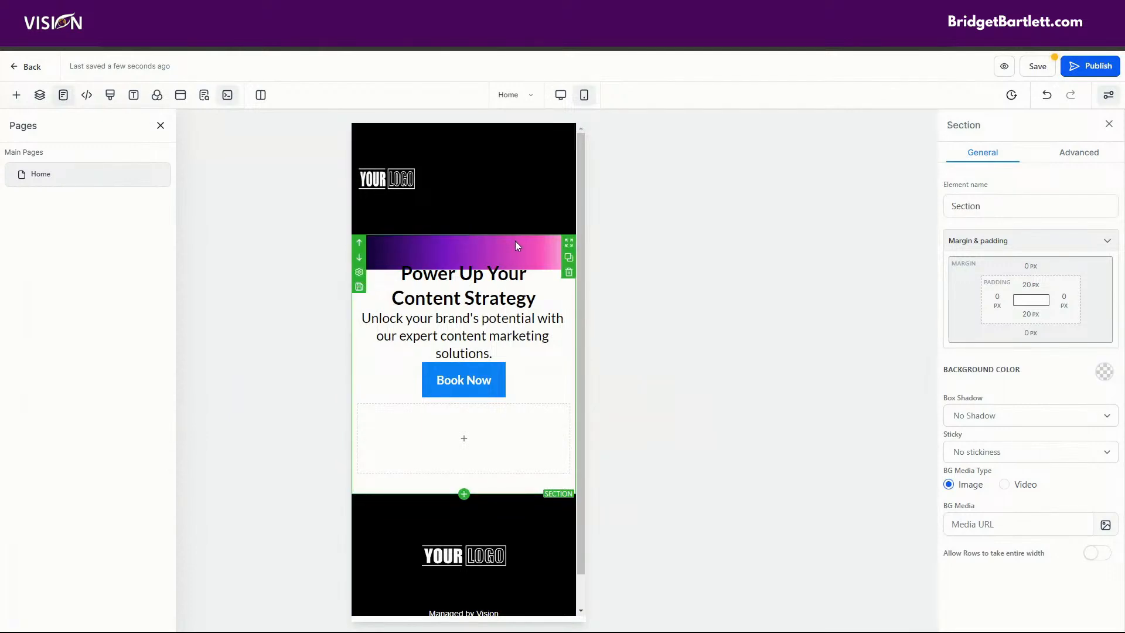
left_click(569, 258)
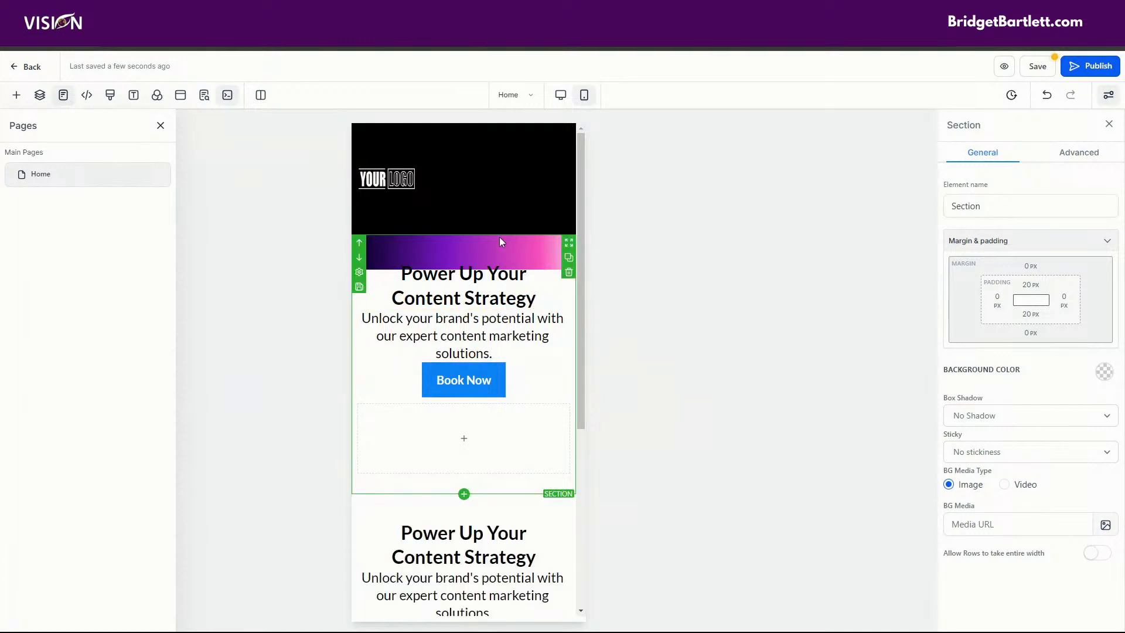
- Make the two-column row in the duplicated hero section visible on mobile only
scroll(470, 495, "down", 4)
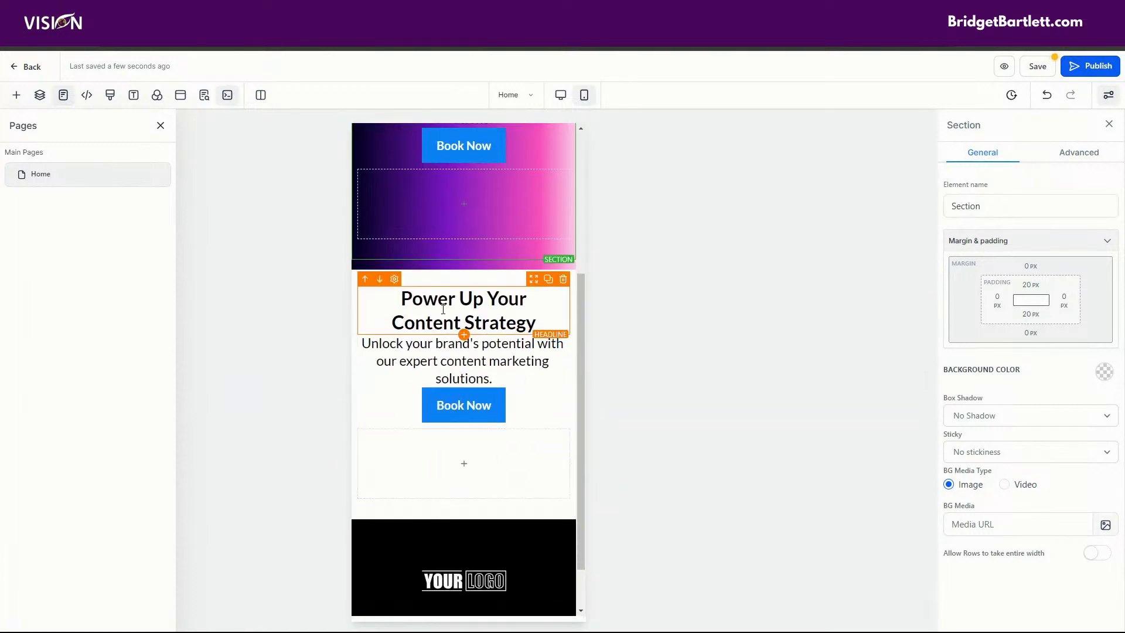
left_click(482, 276)
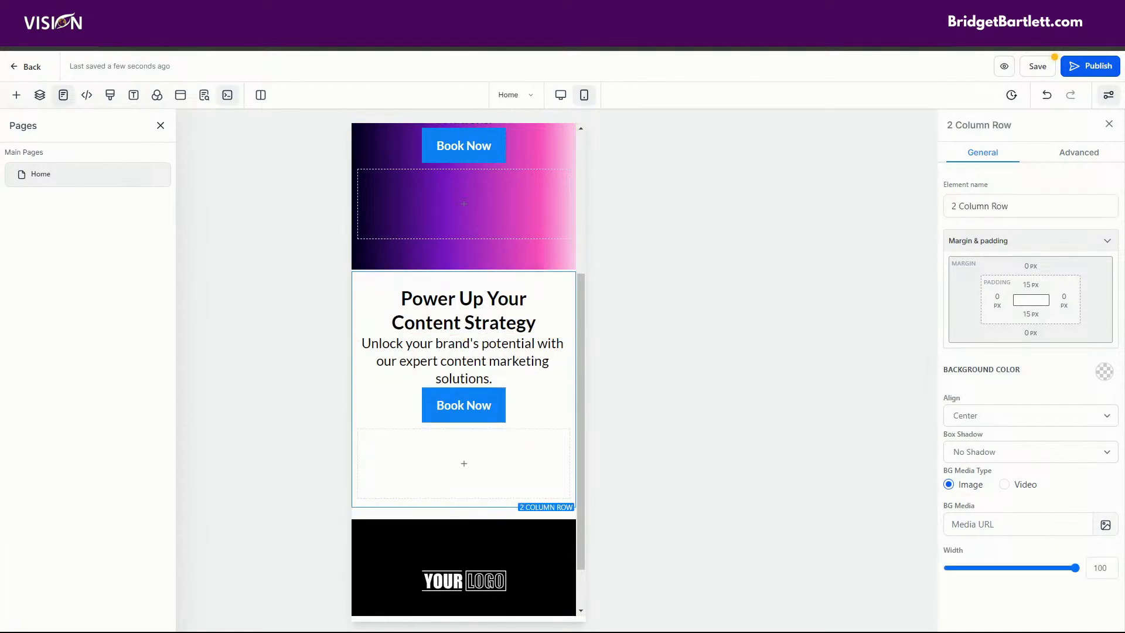
left_click(1087, 155)
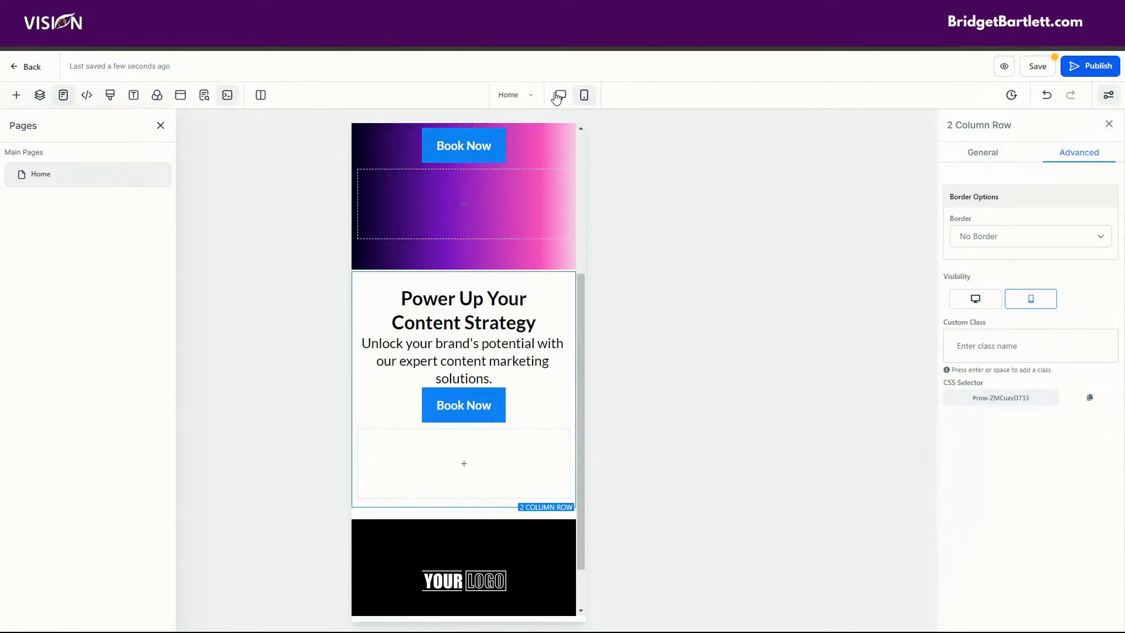
- Hide the original hero section on mobile, keeping it visible on desktop only
scroll(525, 338, "up", 4)
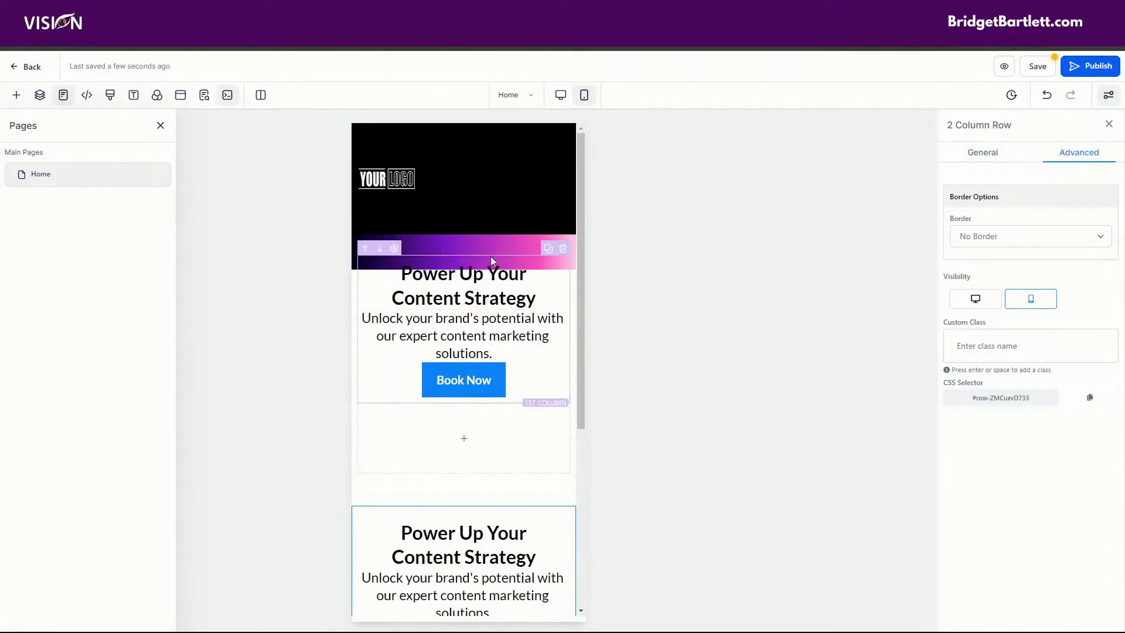
left_click(508, 240)
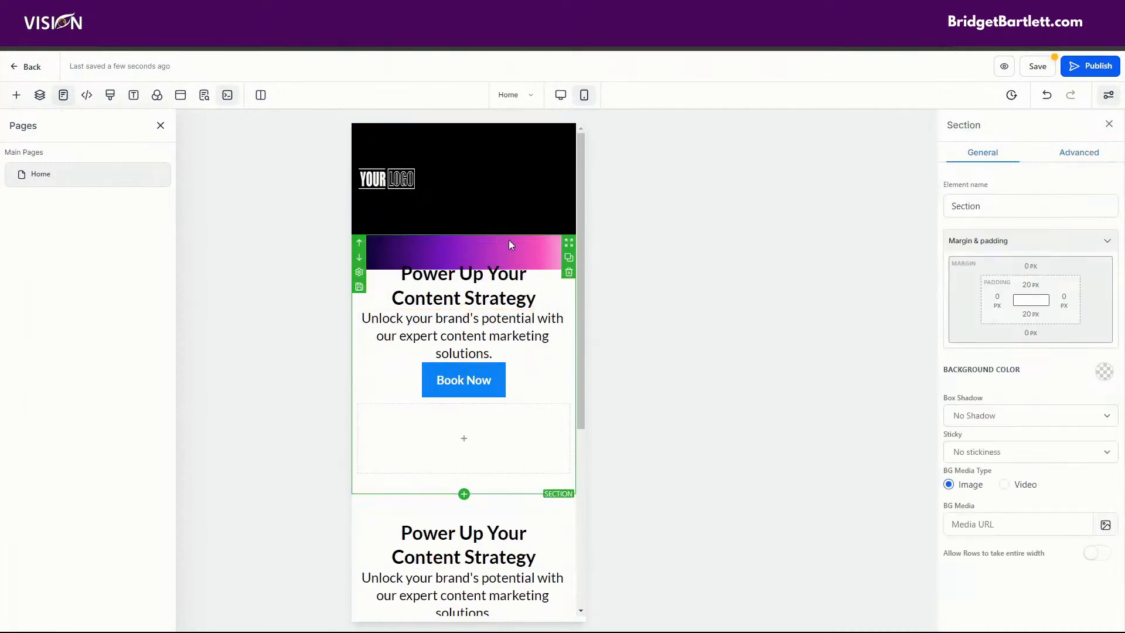
left_click(1076, 153)
left_click(1031, 335)
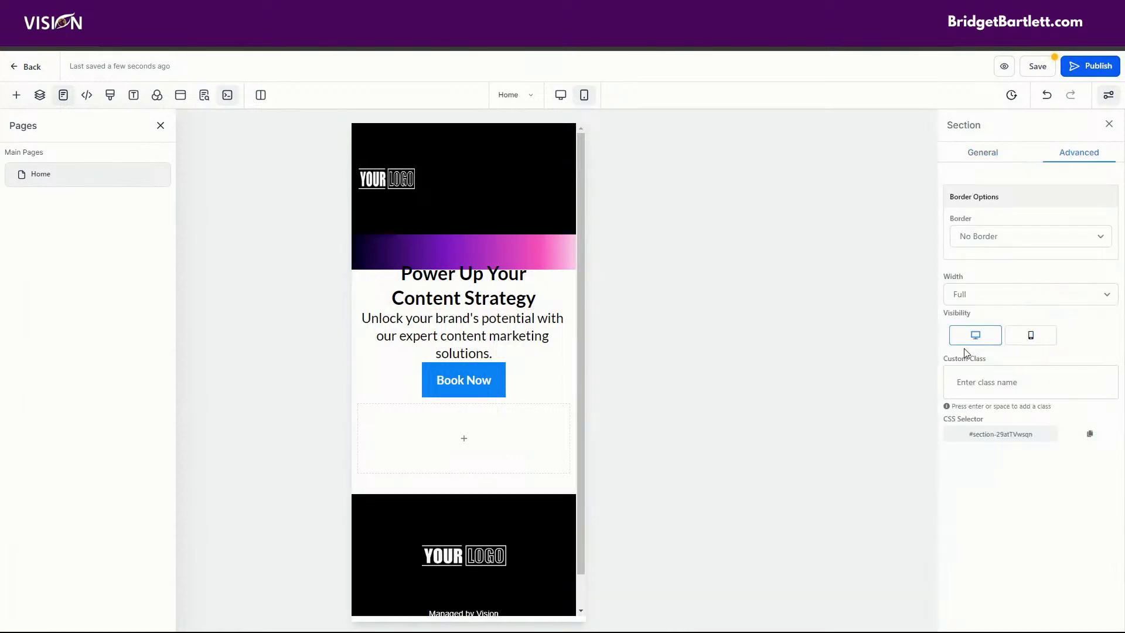
- Check the available domains for publishing the page and the domain management page, without assigning a domain
left_click(560, 97)
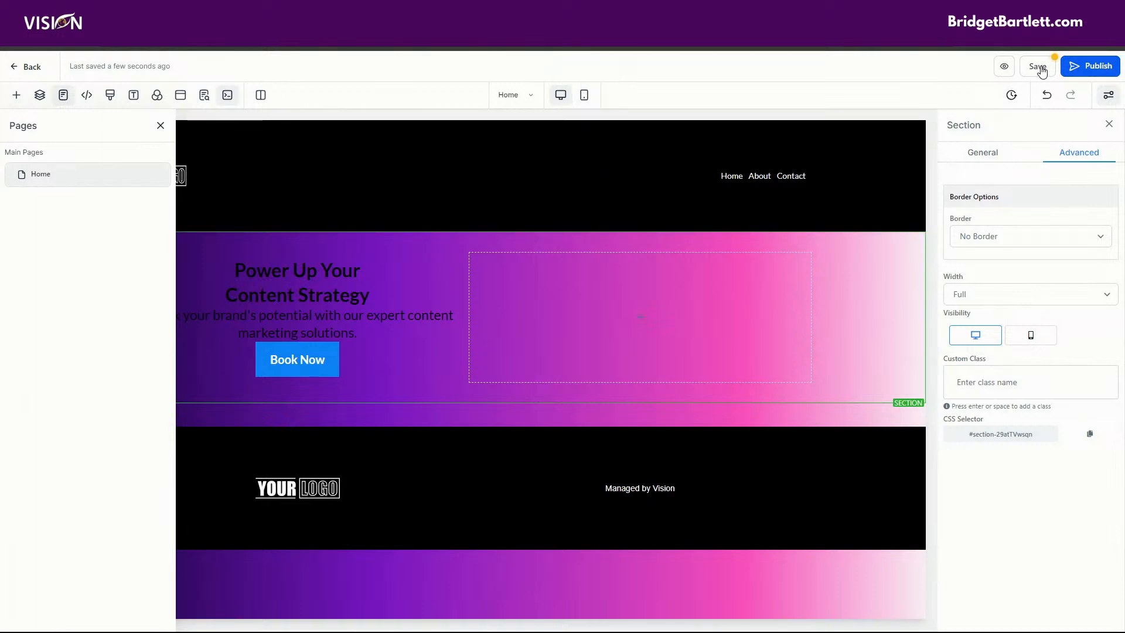
left_click(1094, 70)
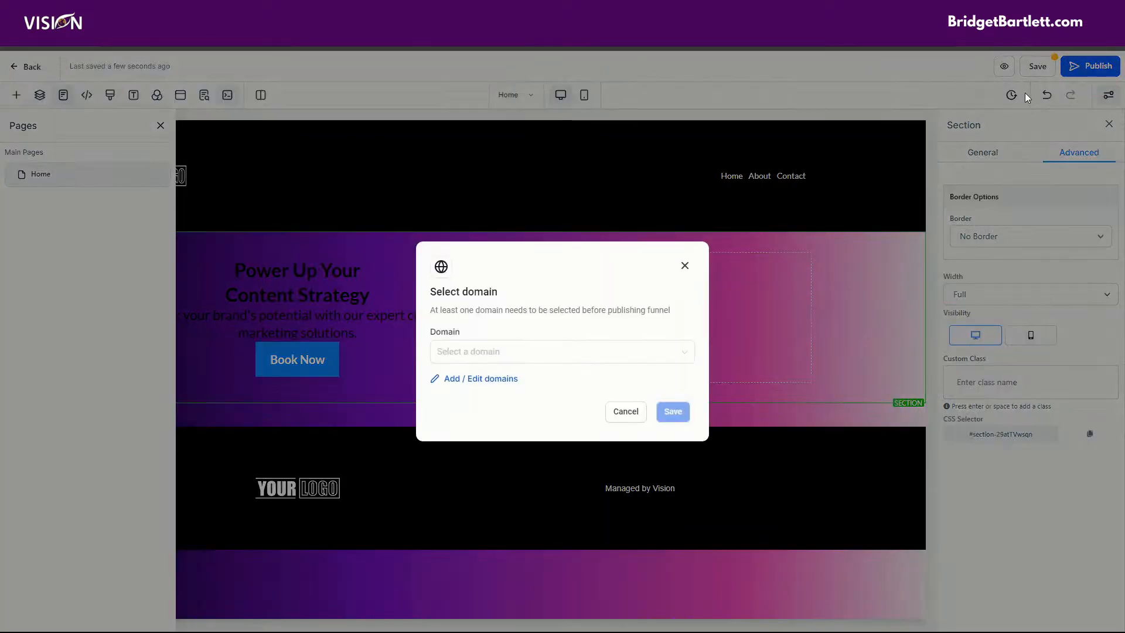
left_click(463, 353)
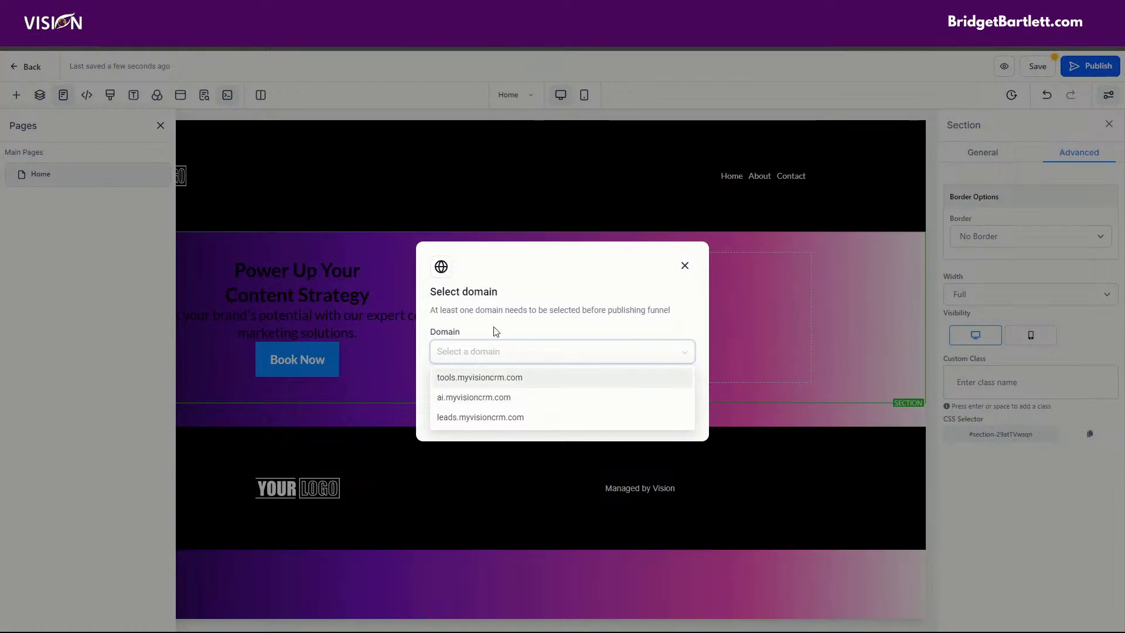
left_click(530, 275)
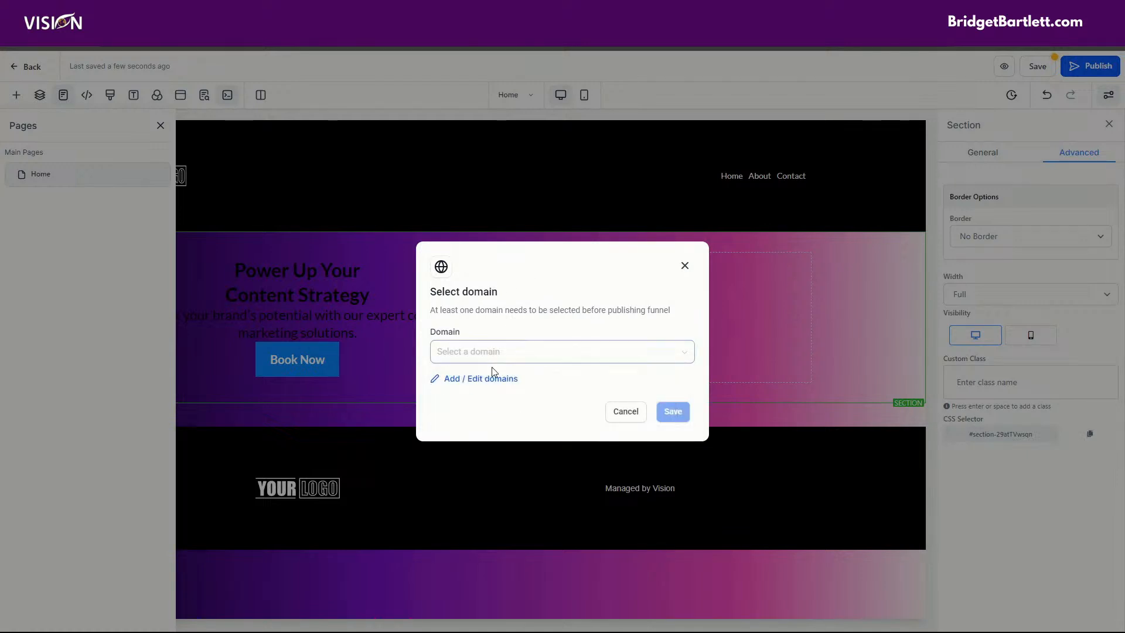
left_click(472, 380)
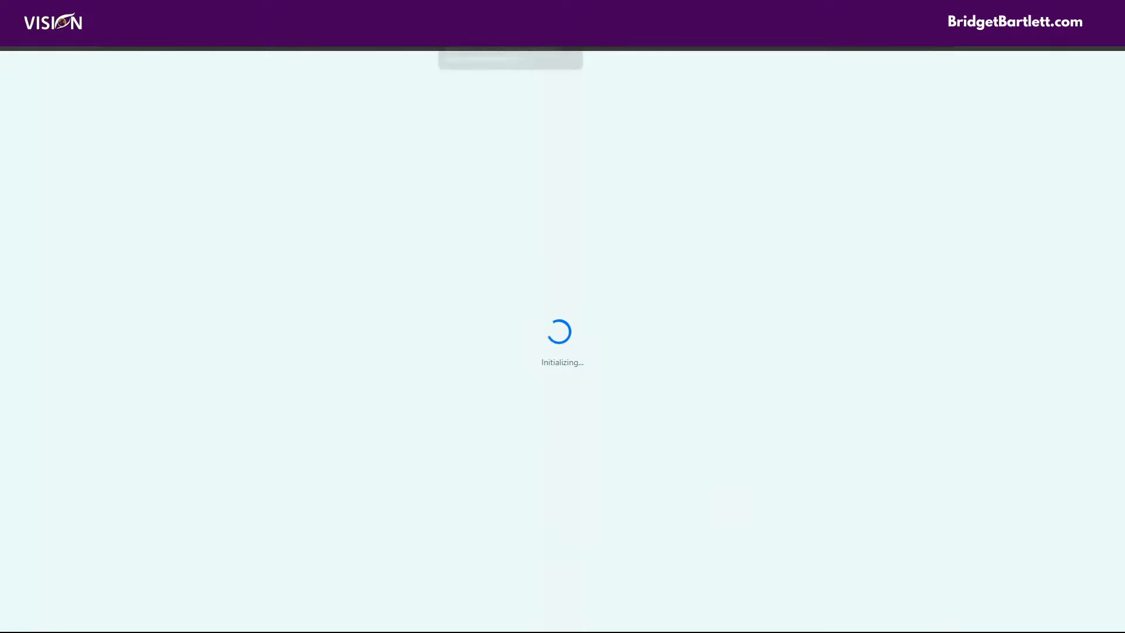
left_click(563, 11)
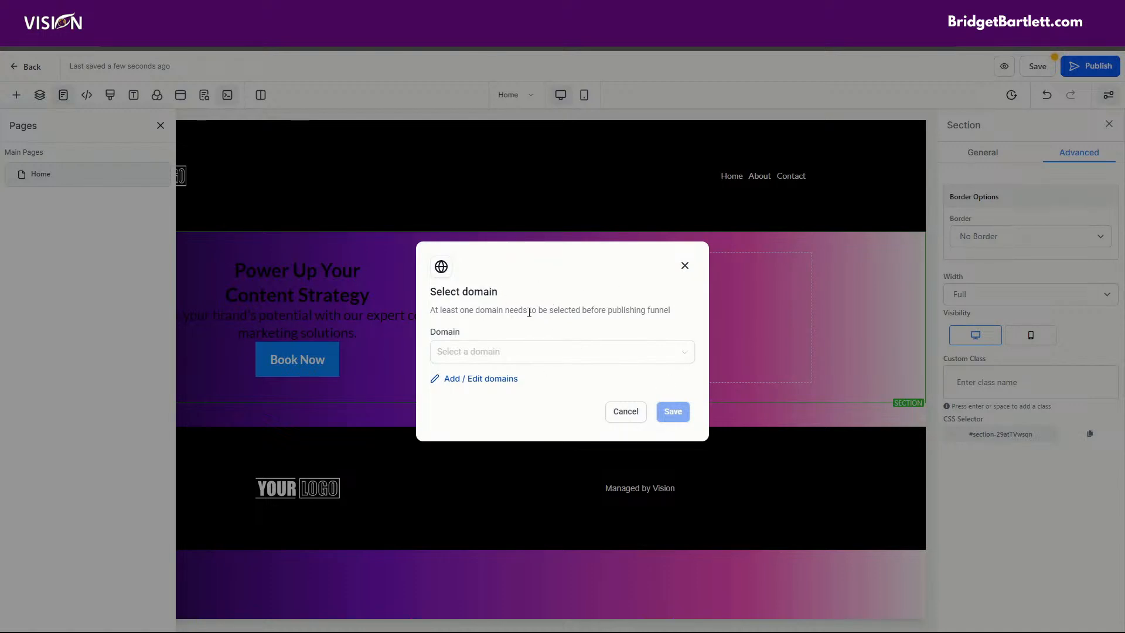
left_click(685, 267)
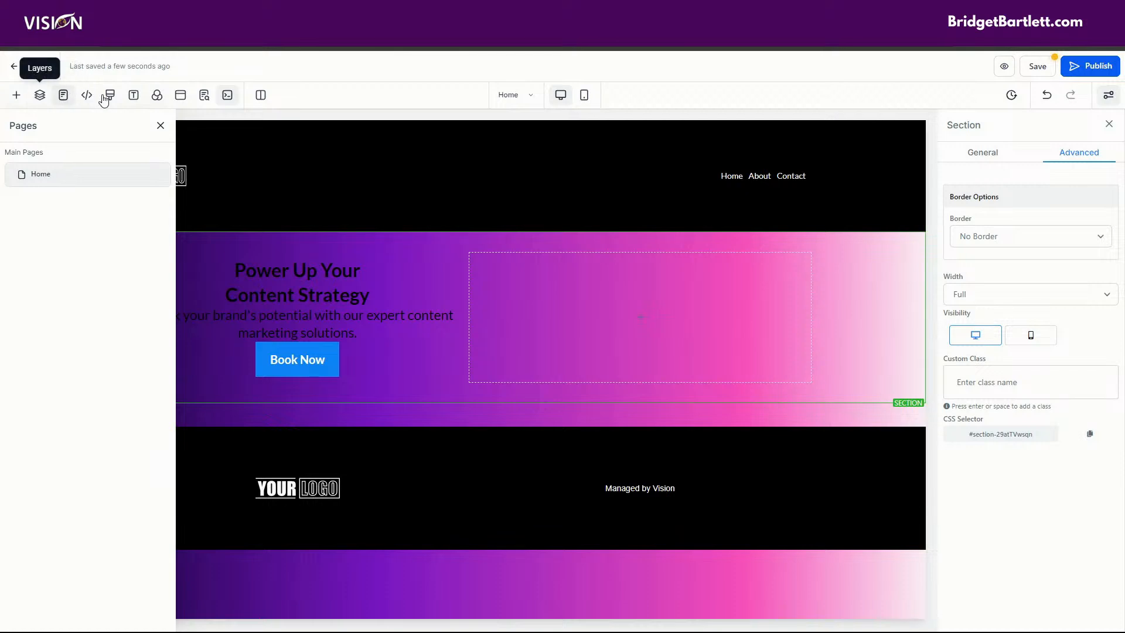
- Remove the Home page's background image by clearing its image URL
left_click(157, 95)
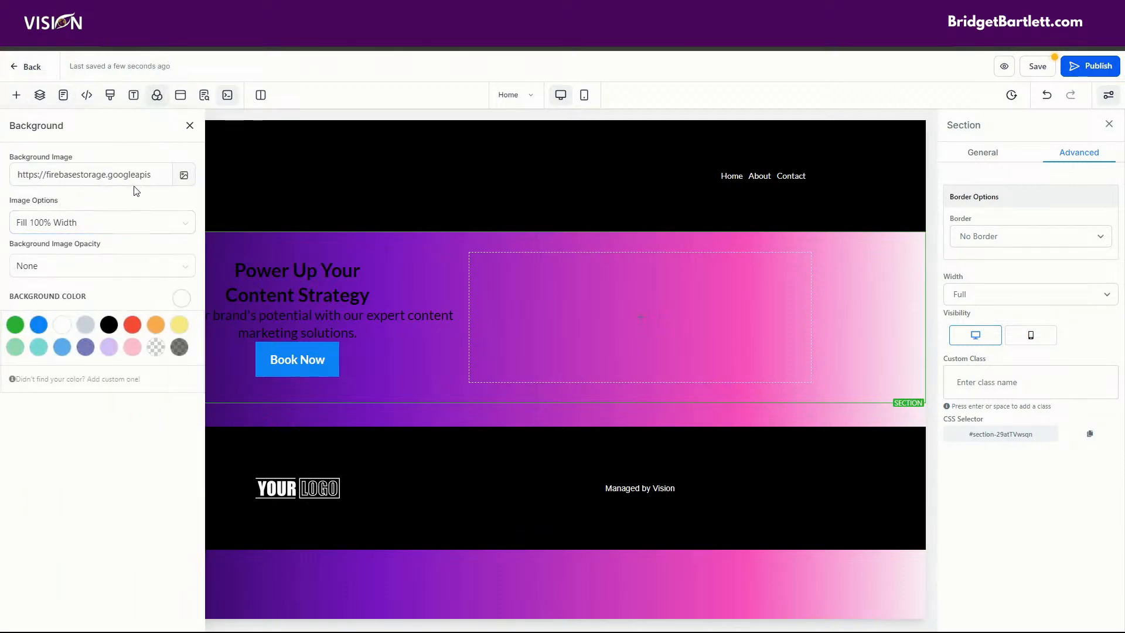
key("End")
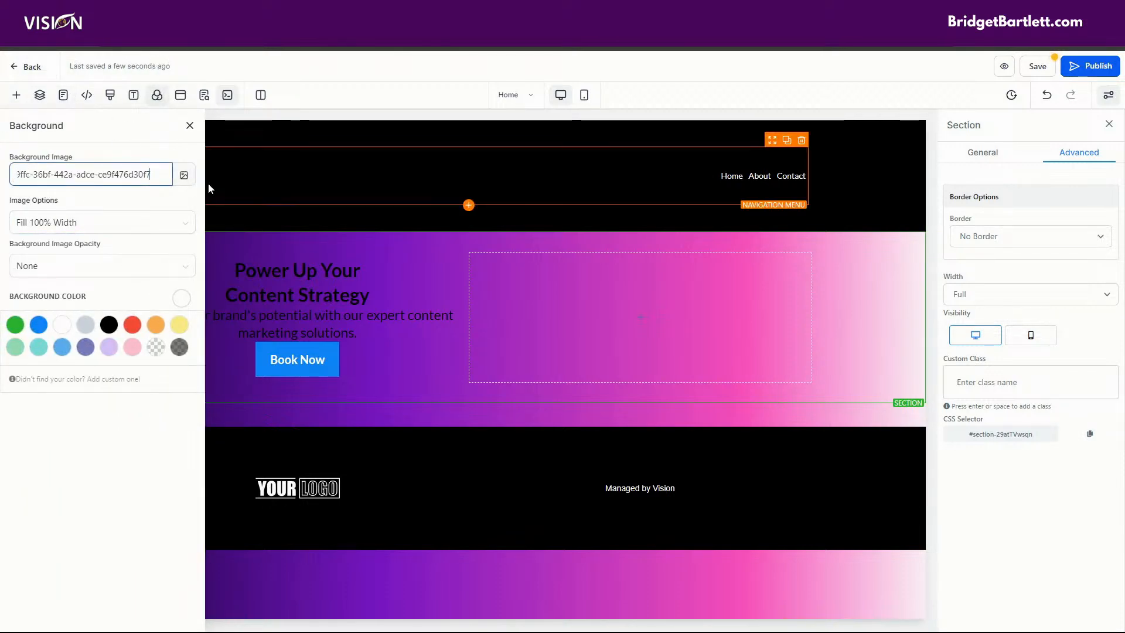
left_click_drag(153, 176, 2, 202)
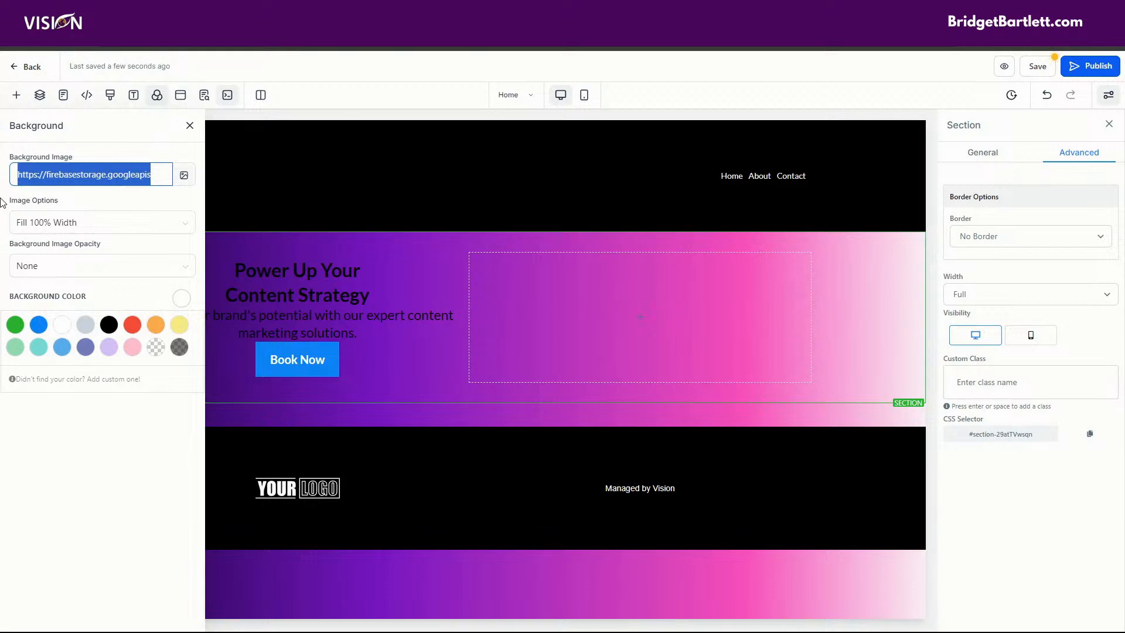
key("BackSpace")
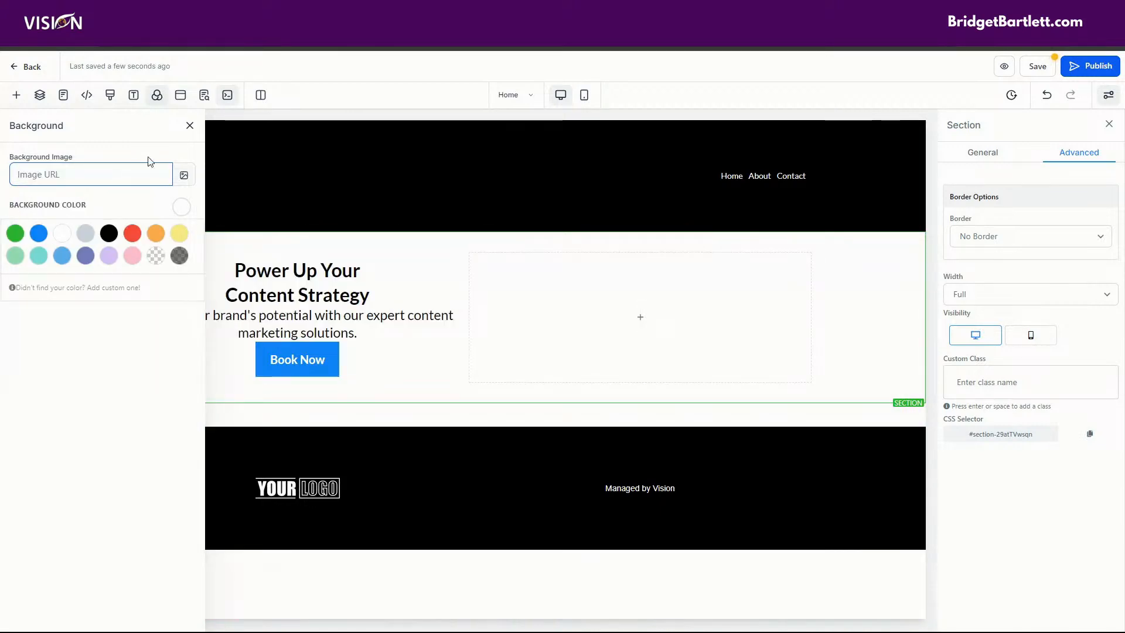
left_click(189, 126)
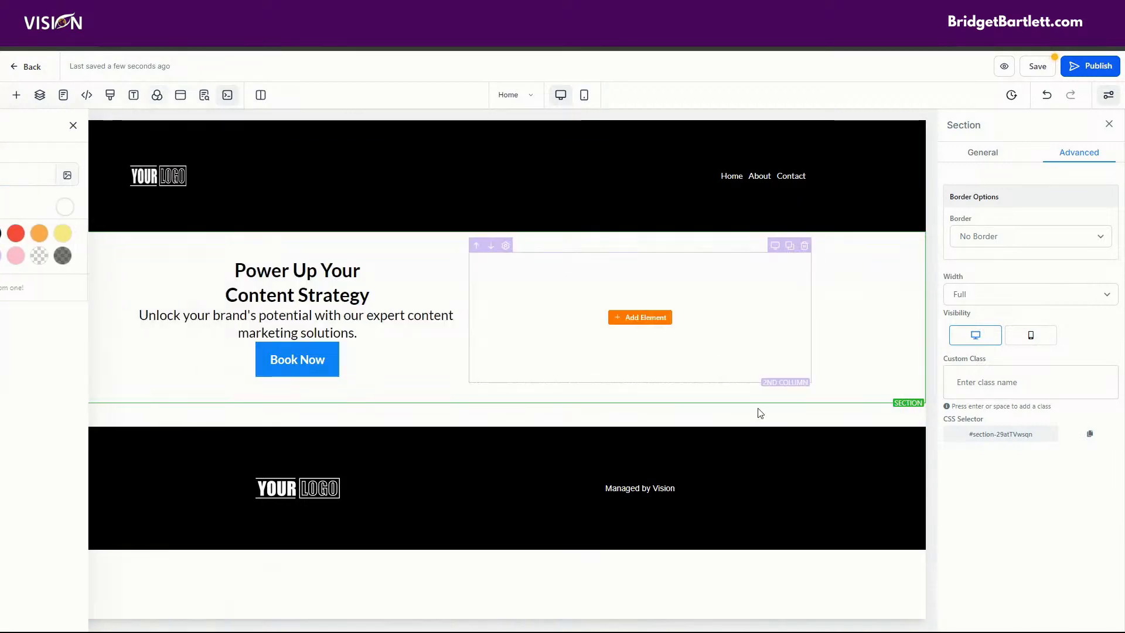
- Delete the duplicated mobile-only section below the hero and compare the page in mobile and desktop layouts
left_click(872, 418)
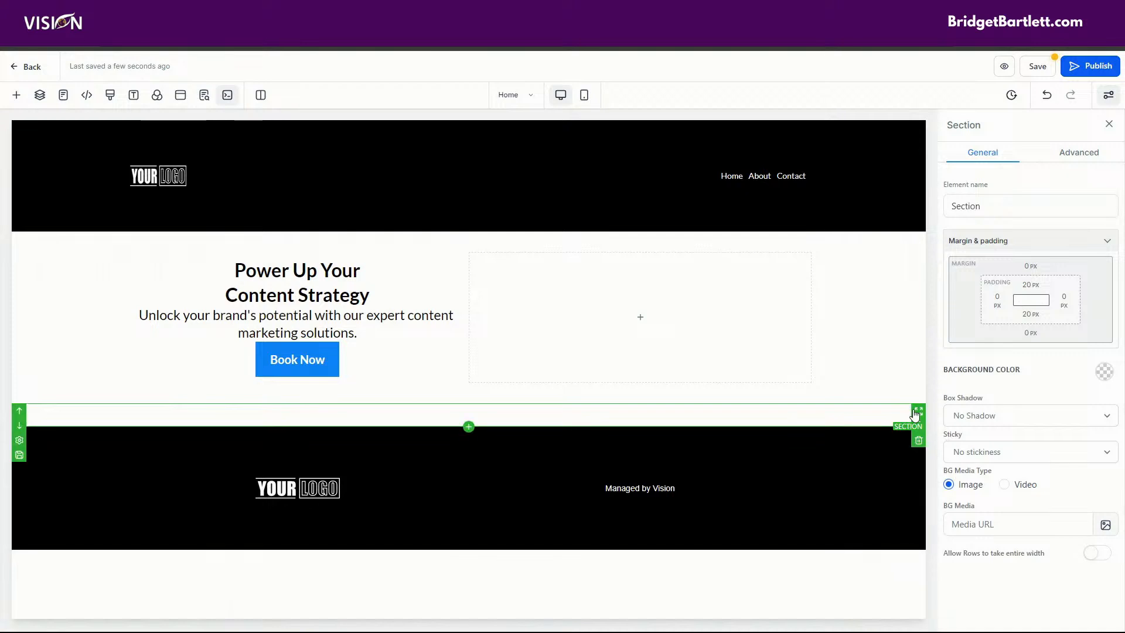
left_click(919, 441)
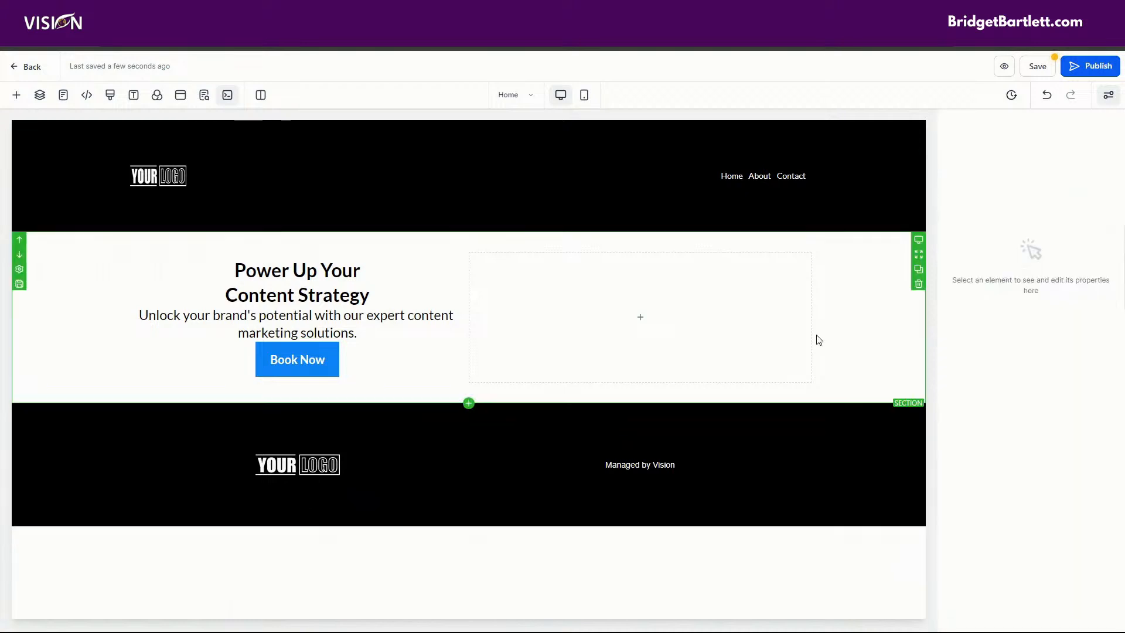
left_click(586, 95)
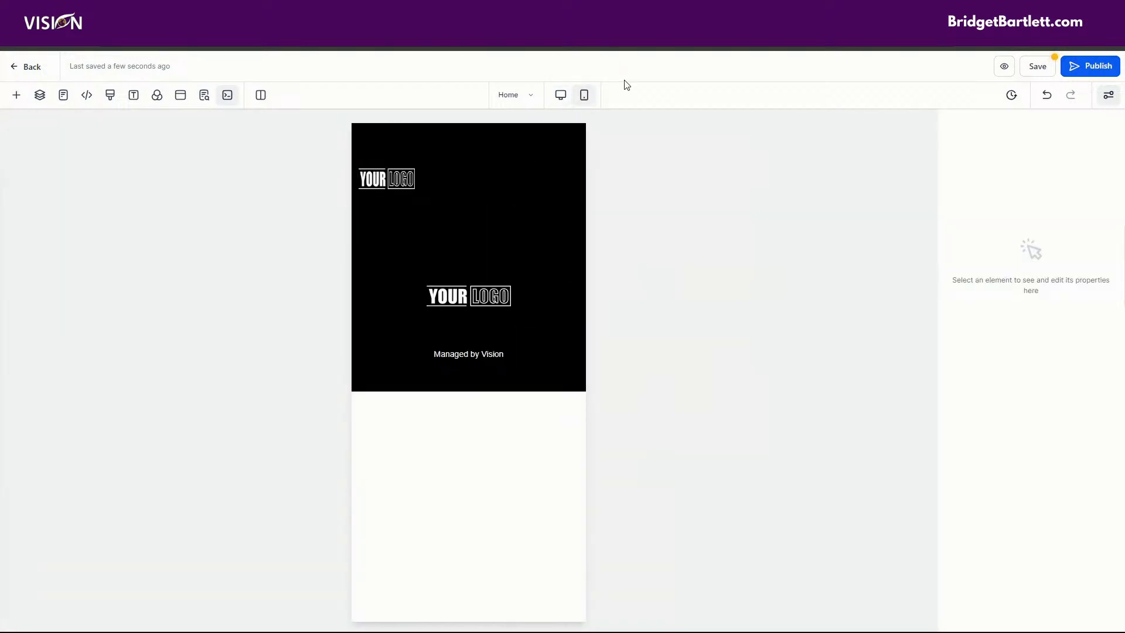
left_click(560, 95)
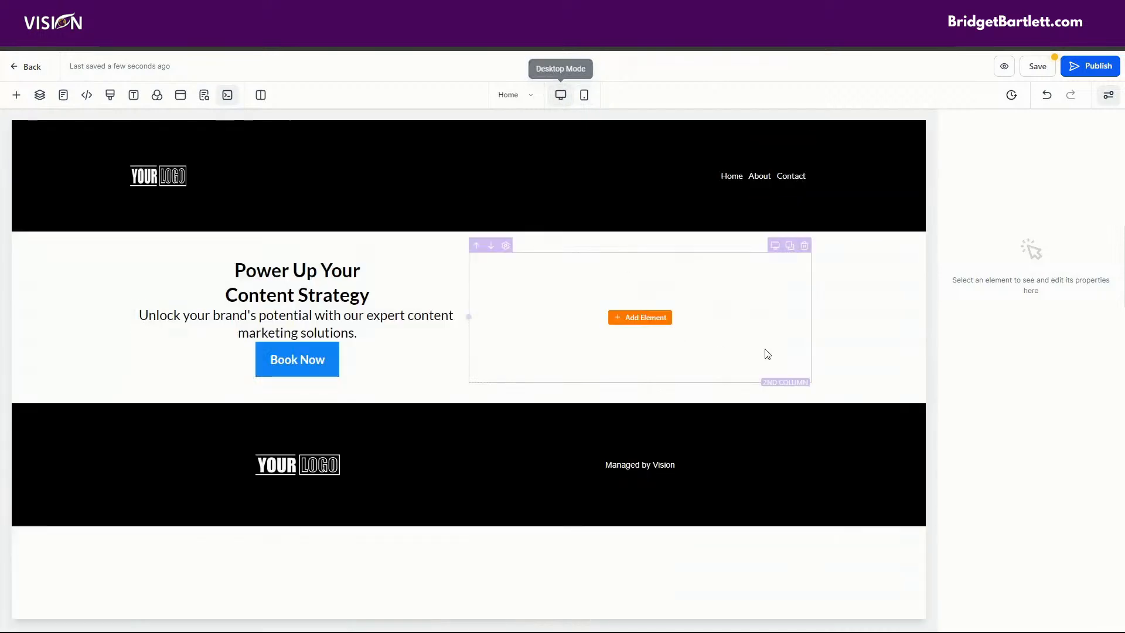
- Make the remaining hero section visible on mobile as well as desktop, and check it in mobile layout
left_click(909, 290)
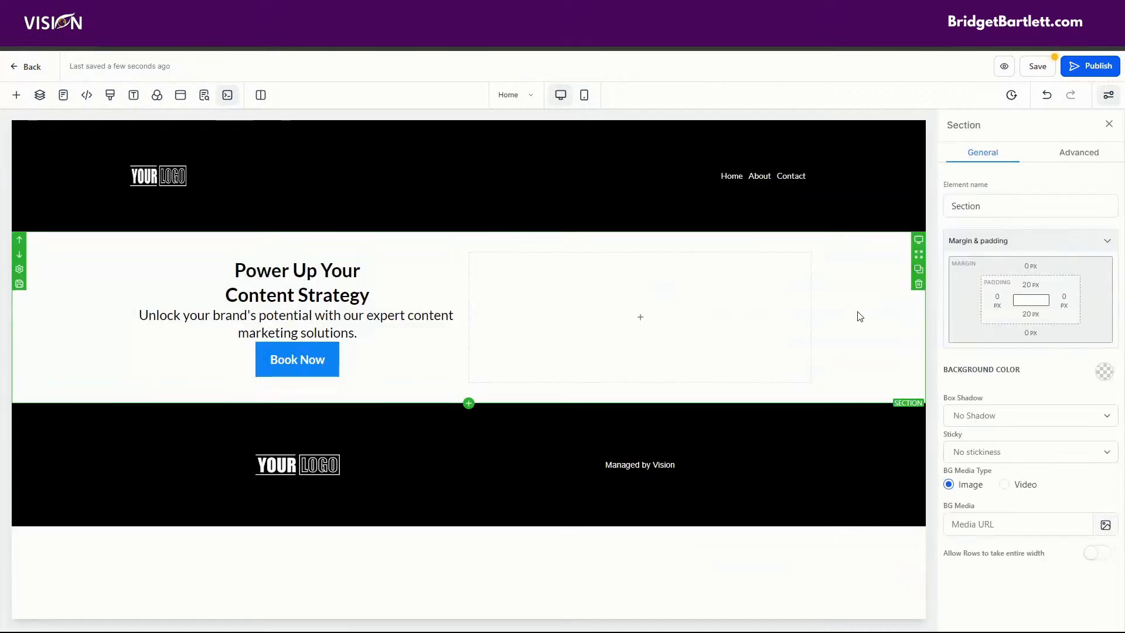
left_click(1080, 154)
left_click(1032, 337)
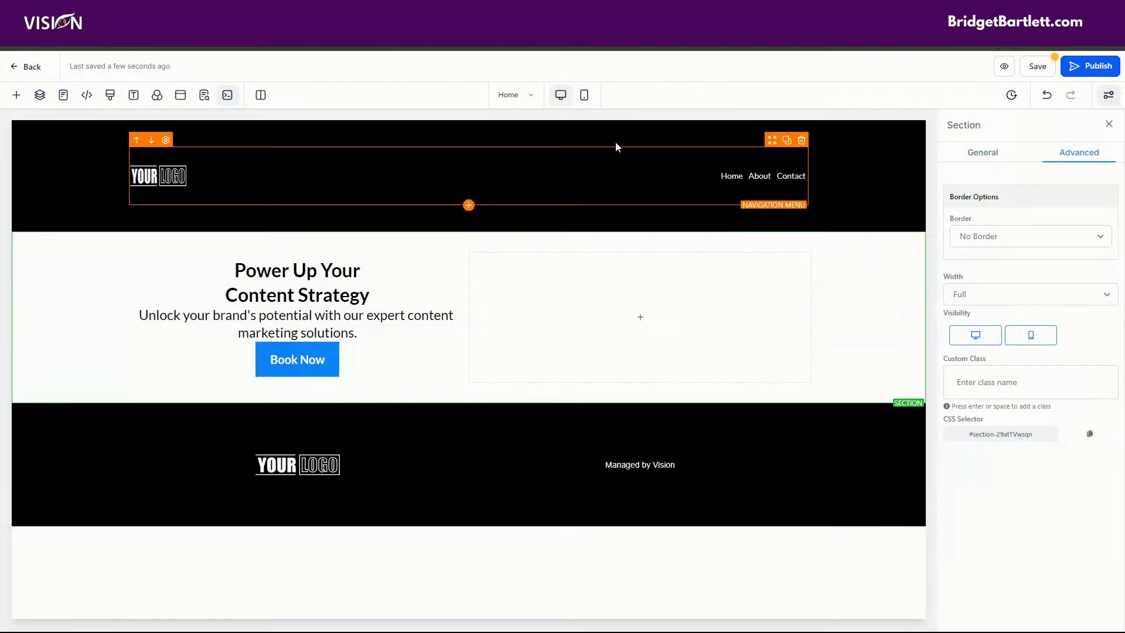
left_click(584, 95)
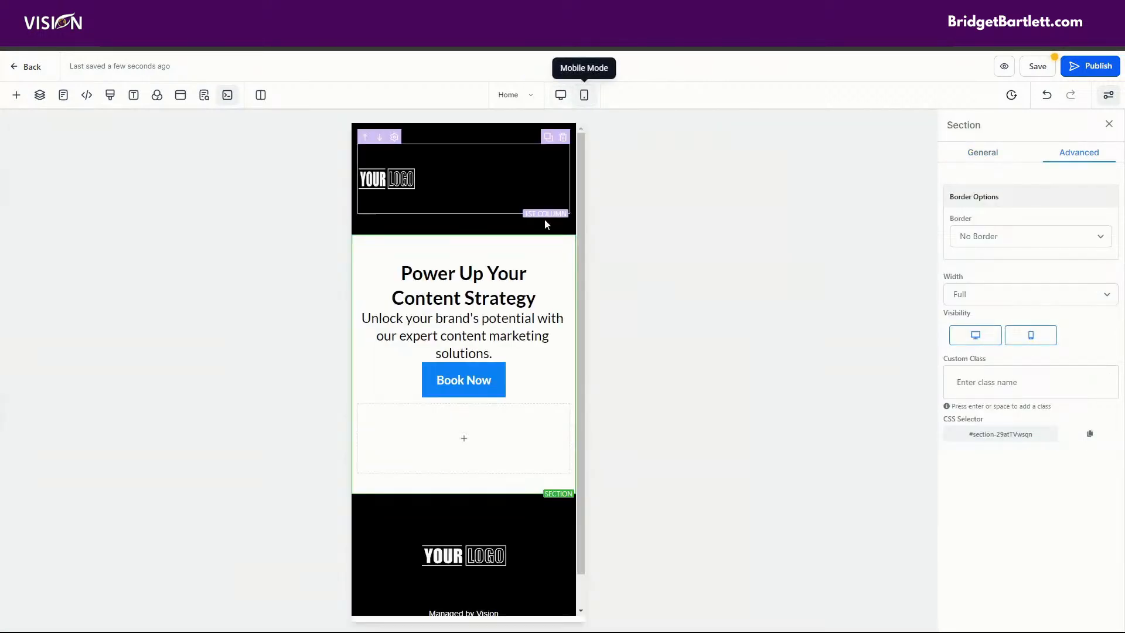
left_click(560, 95)
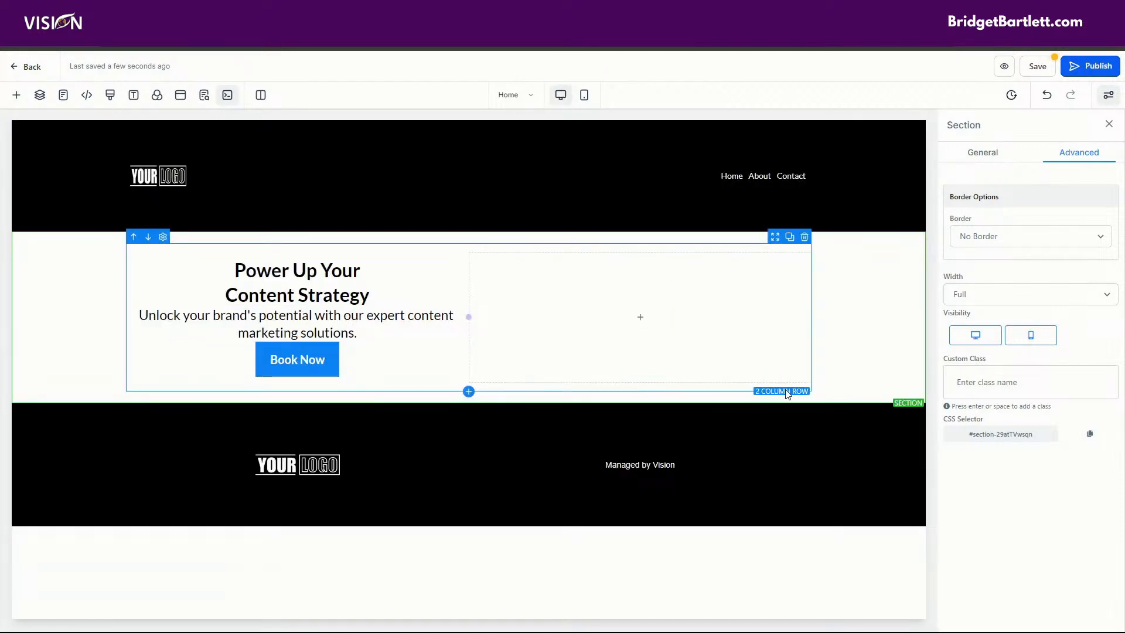
- Add a new blank section between the hero section and the footer
left_click(785, 391)
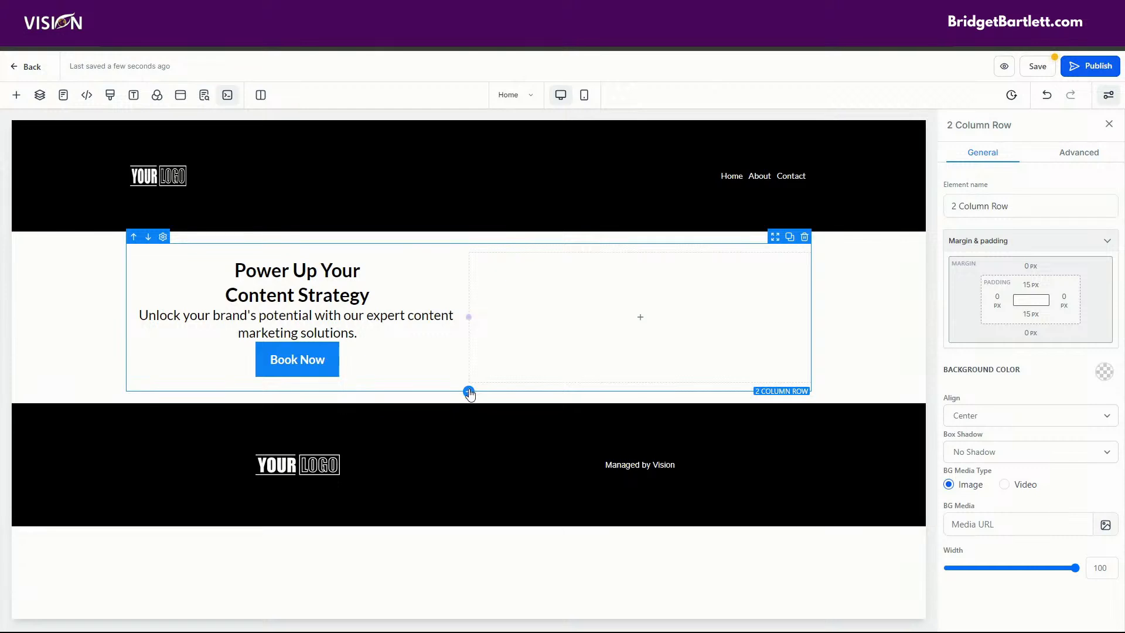
left_click(16, 96)
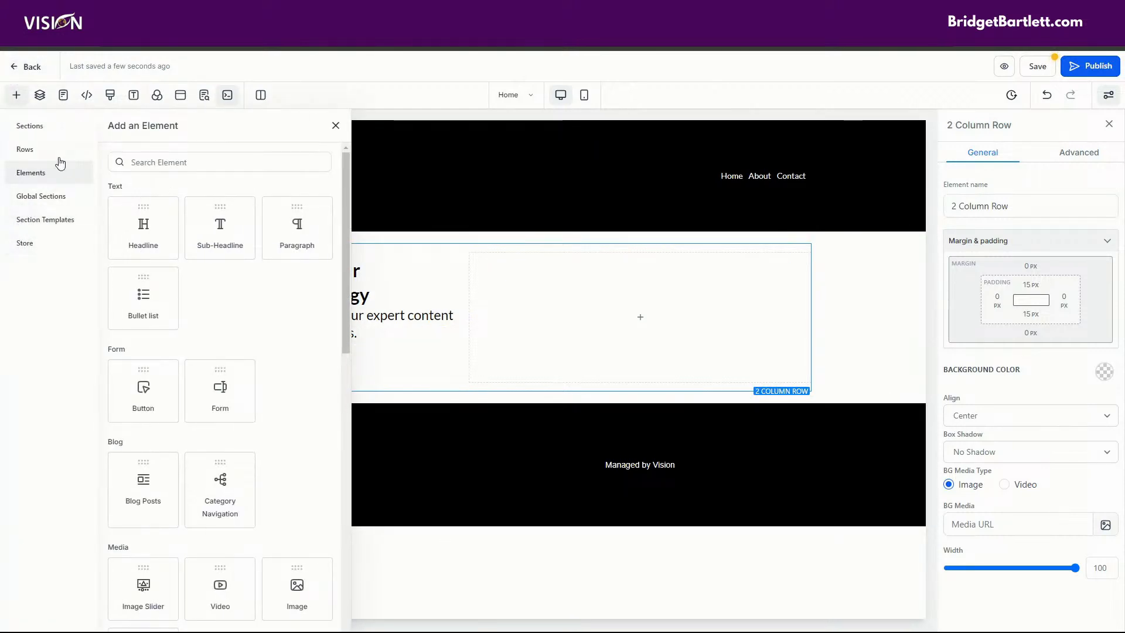
left_click(31, 125)
left_click_drag(166, 195, 539, 411)
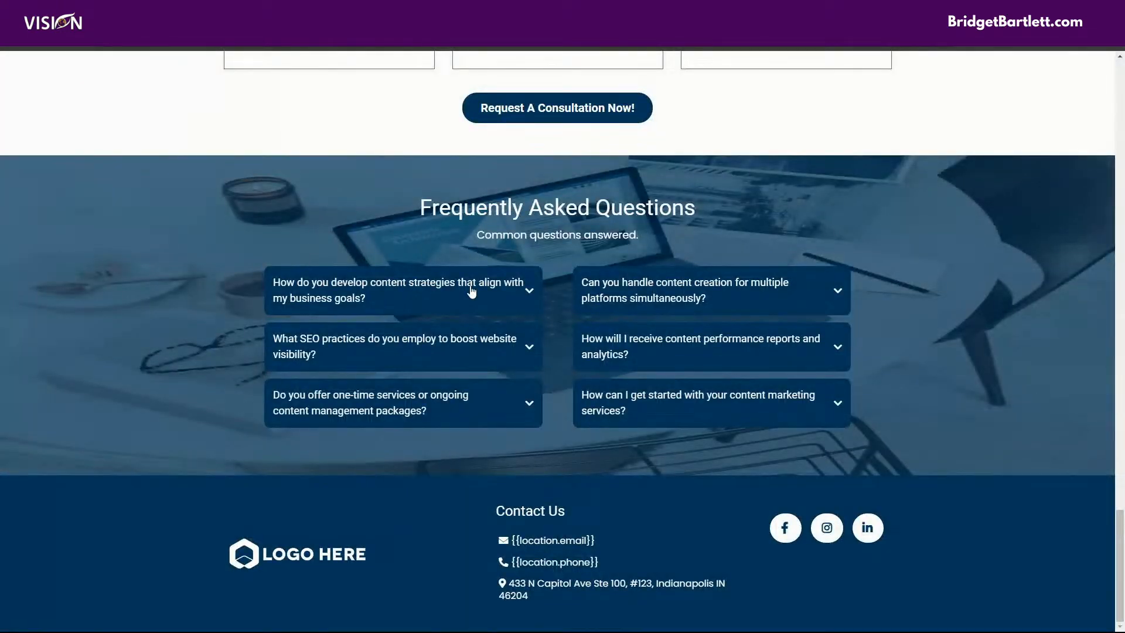
- Modelled on the reference page's Our Story block, duplicate the hero section and swap the copy's columns so its text sits on the right
scroll(921, 398, "up", 6)
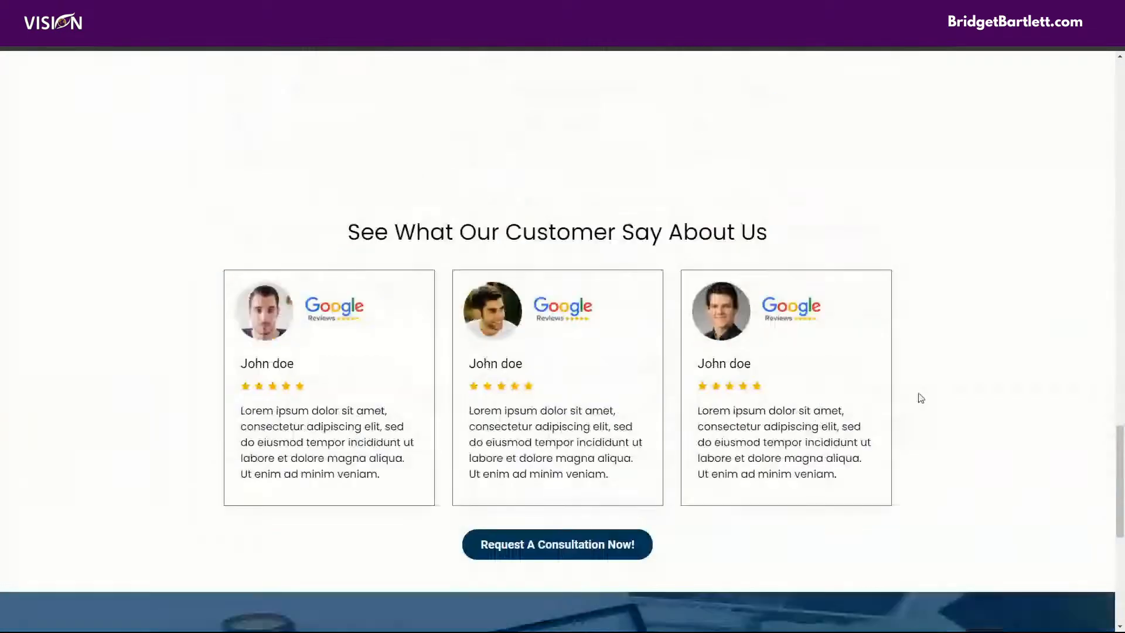
scroll(922, 398, "up", 10)
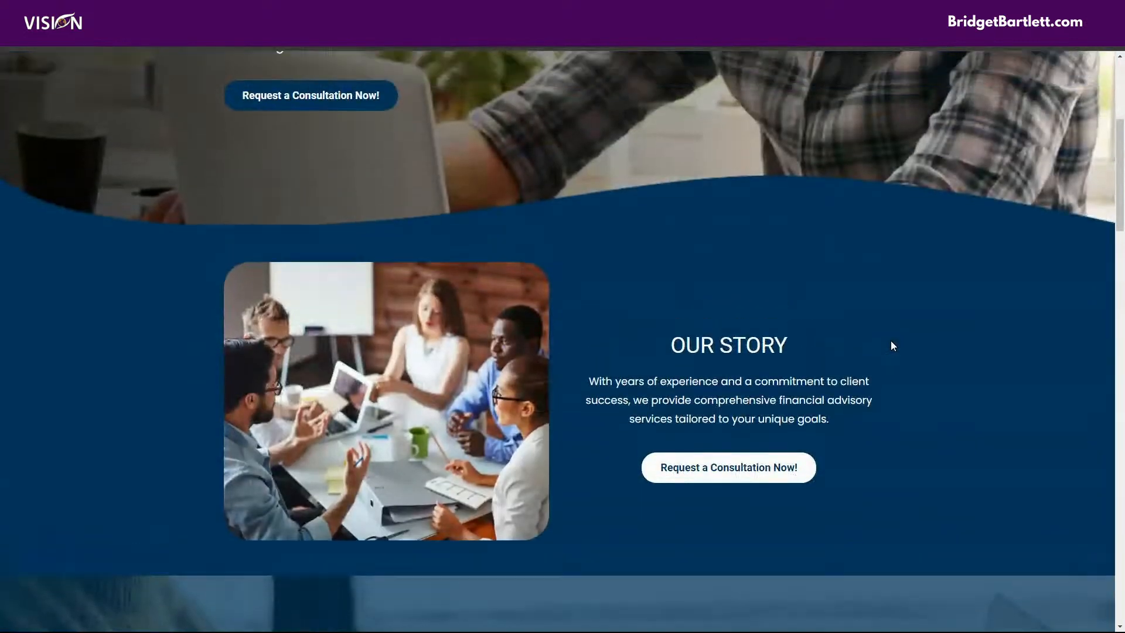
scroll(892, 346, "up", 1)
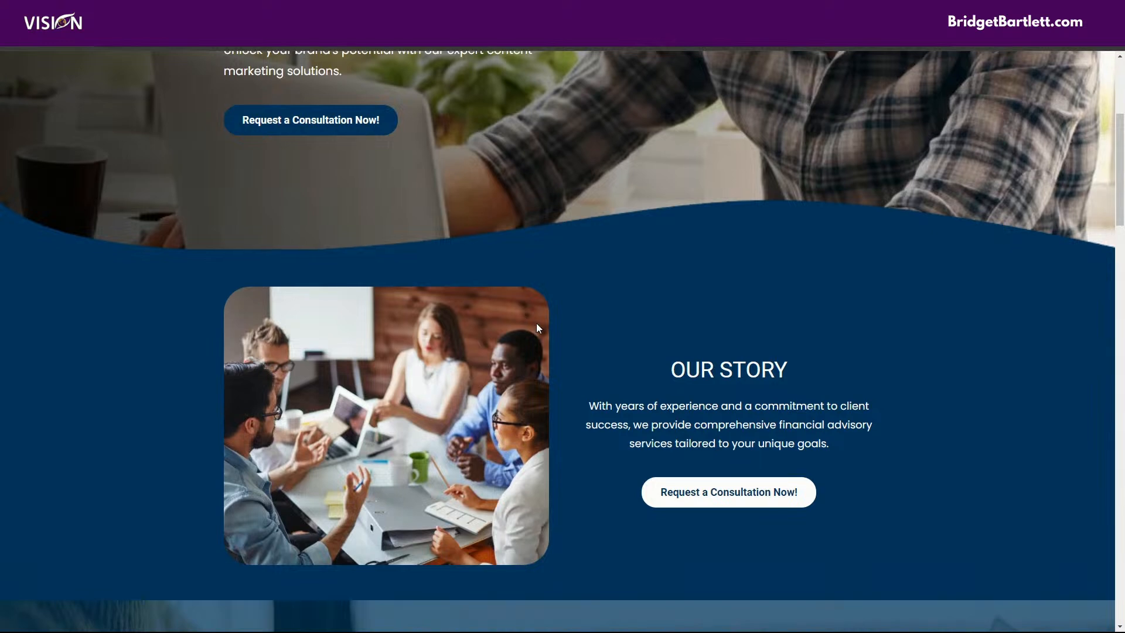
scroll(535, 323, "up", 3)
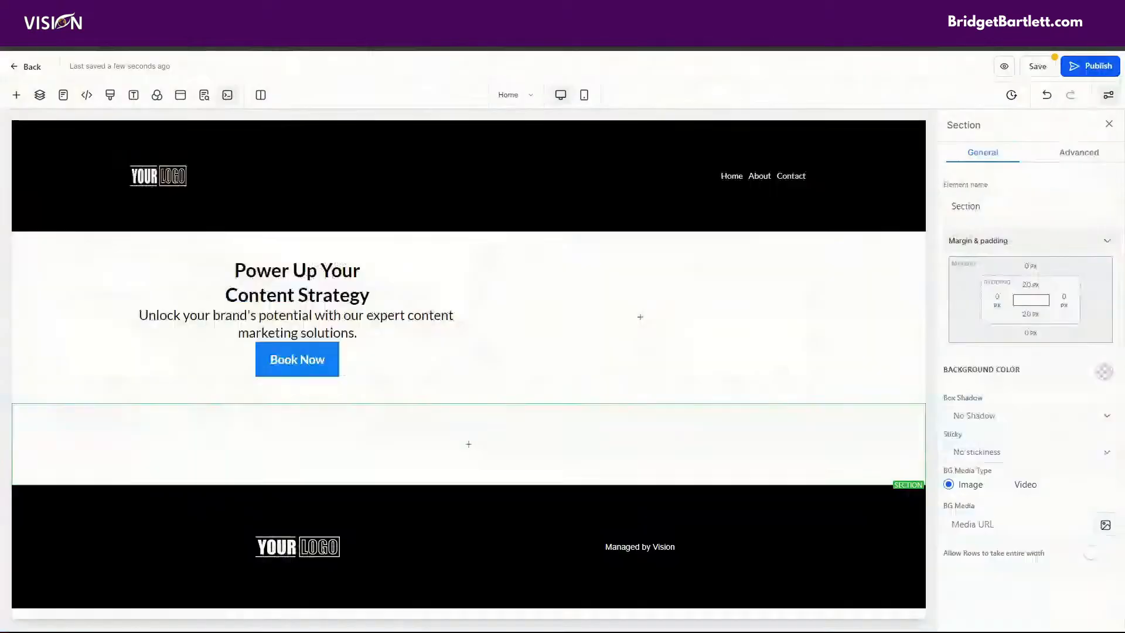
left_click(918, 258)
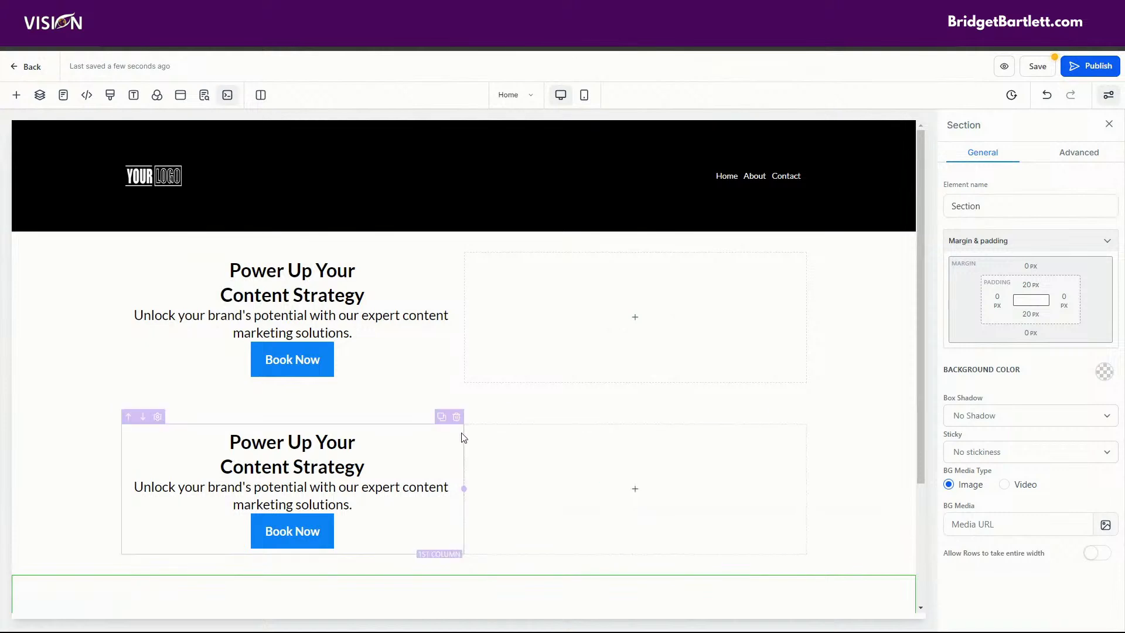
left_click(470, 417)
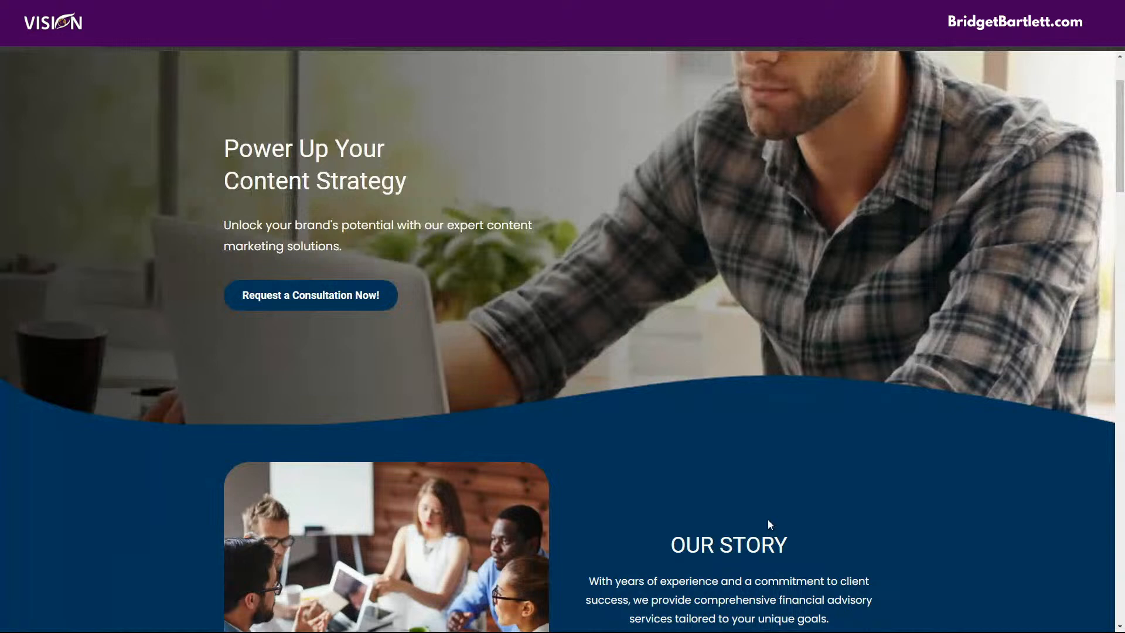
- Add an image element to the empty left column of the duplicated hero section
scroll(774, 516, "down", 4)
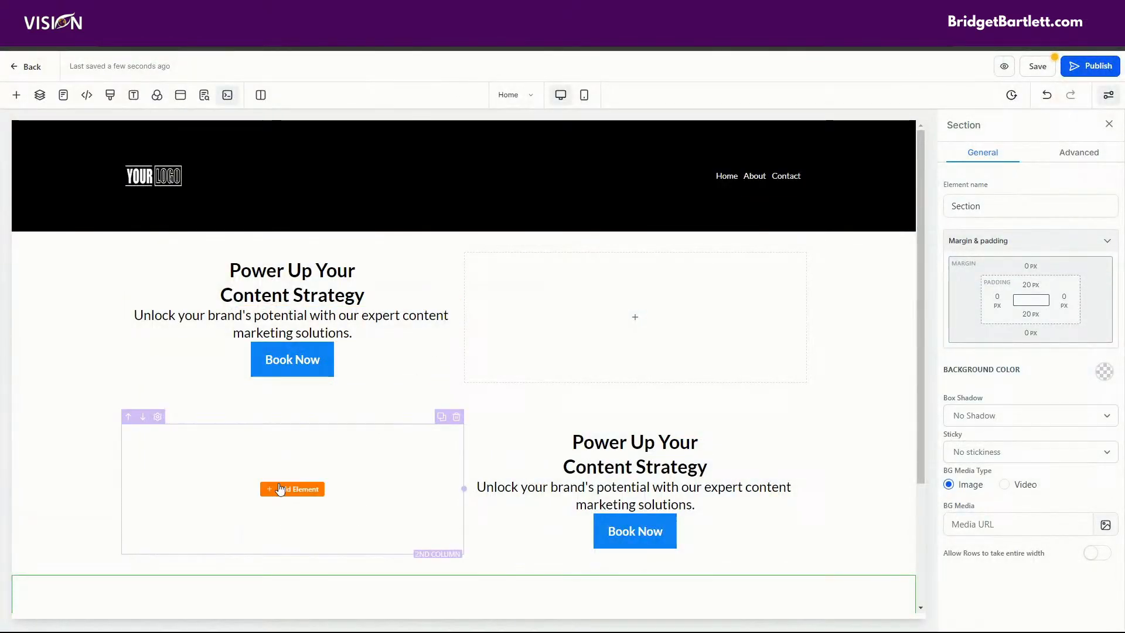
left_click(287, 418)
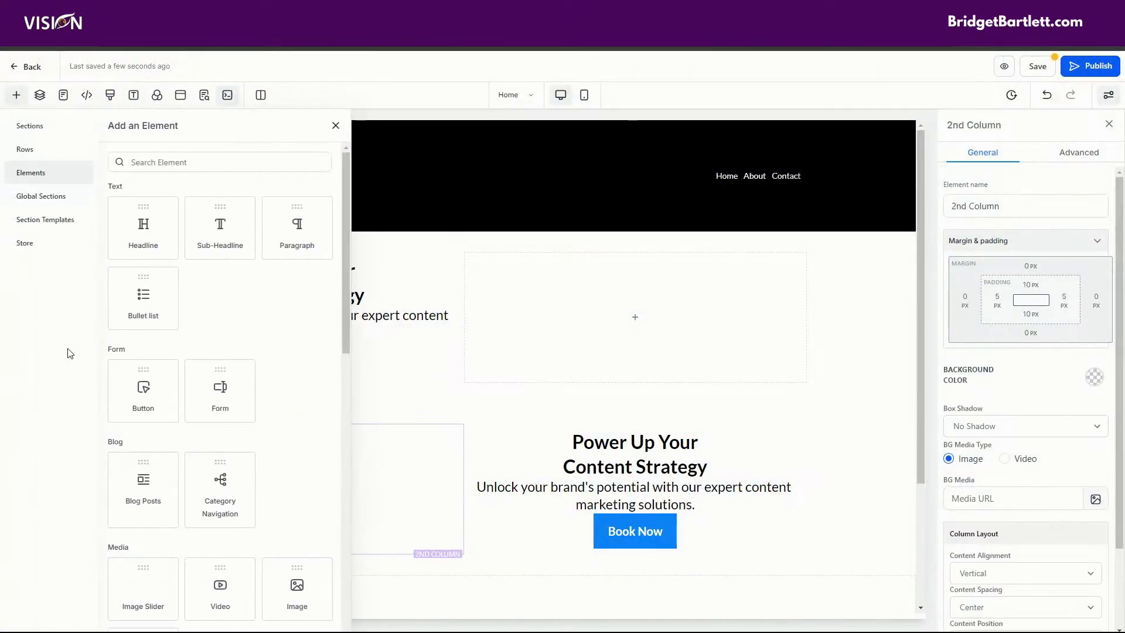
scroll(231, 454, "down", 4)
left_click_drag(297, 353, 327, 471)
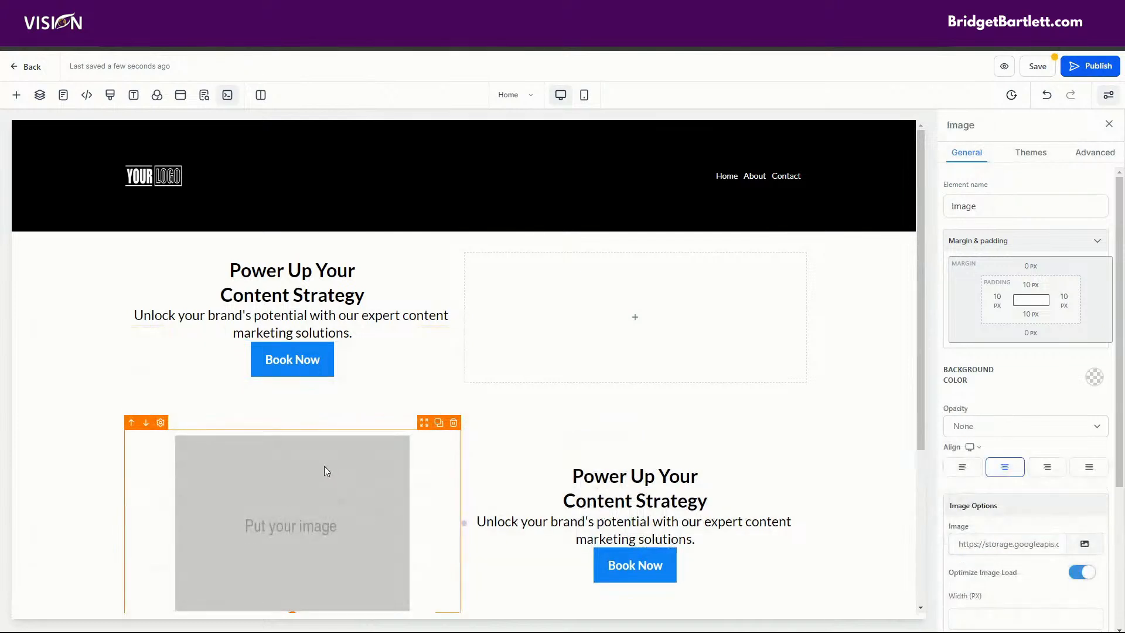
- Delete the Book Now button from the duplicated section and undo the deletion
scroll(820, 463, "down", 1)
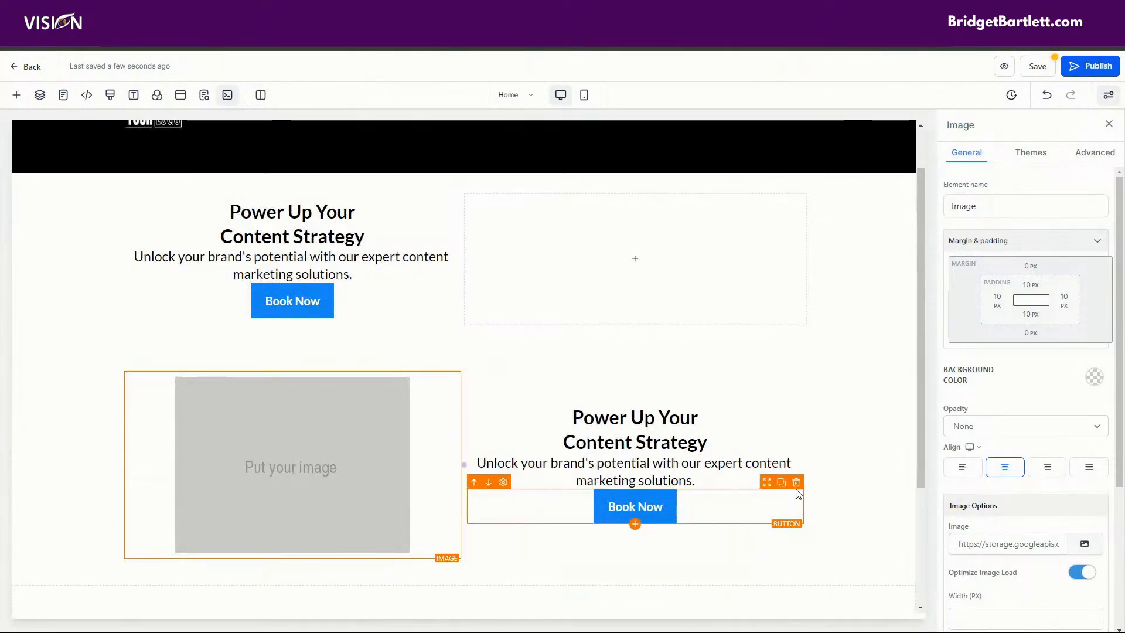
left_click(796, 482)
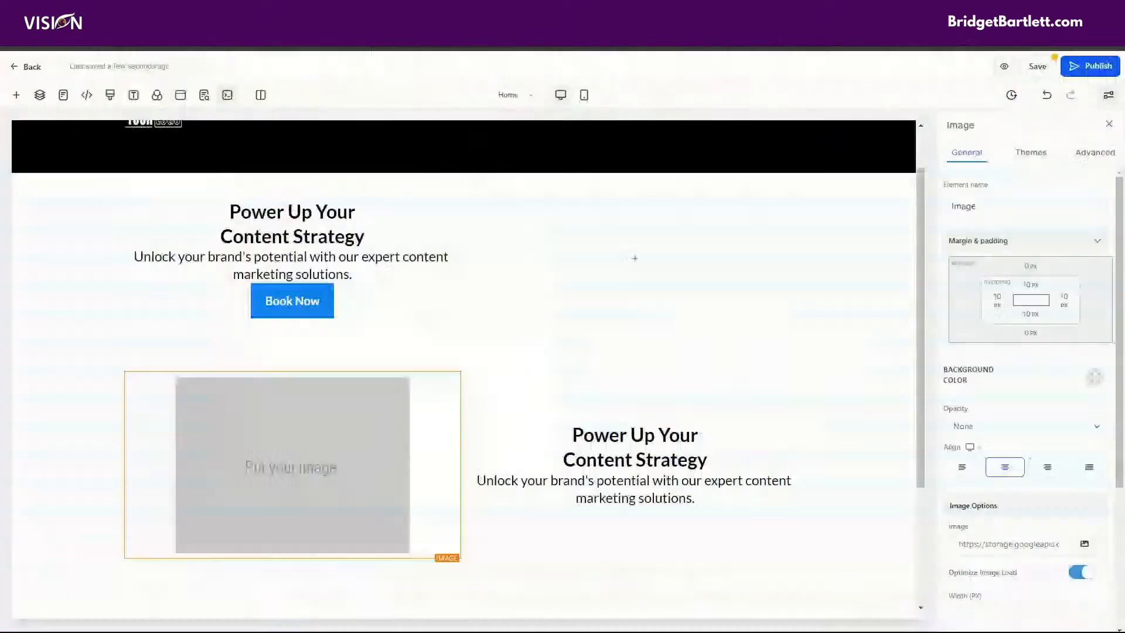
left_click(1049, 97)
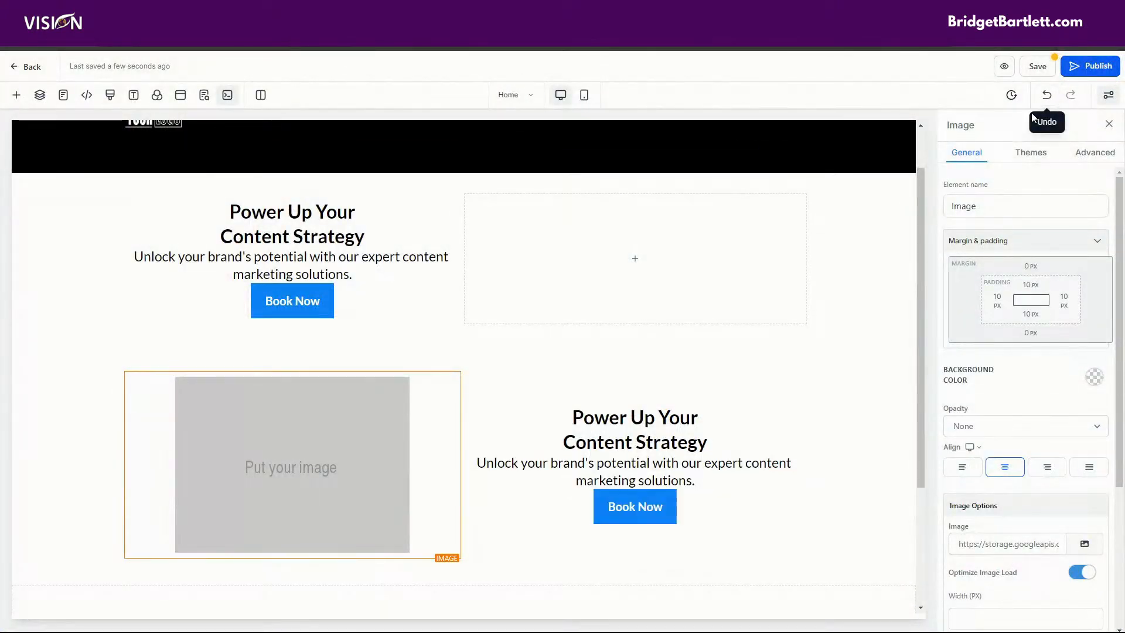
- Save the page, and set the hero section row's top and bottom margins to 20 px
left_click(1038, 65)
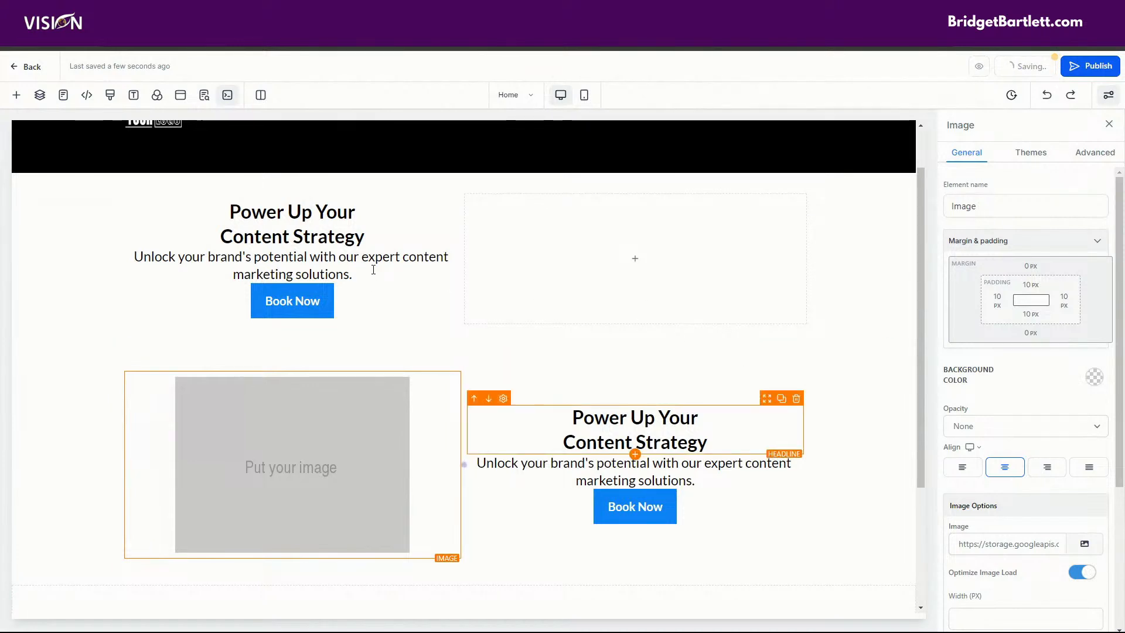
left_click(874, 304)
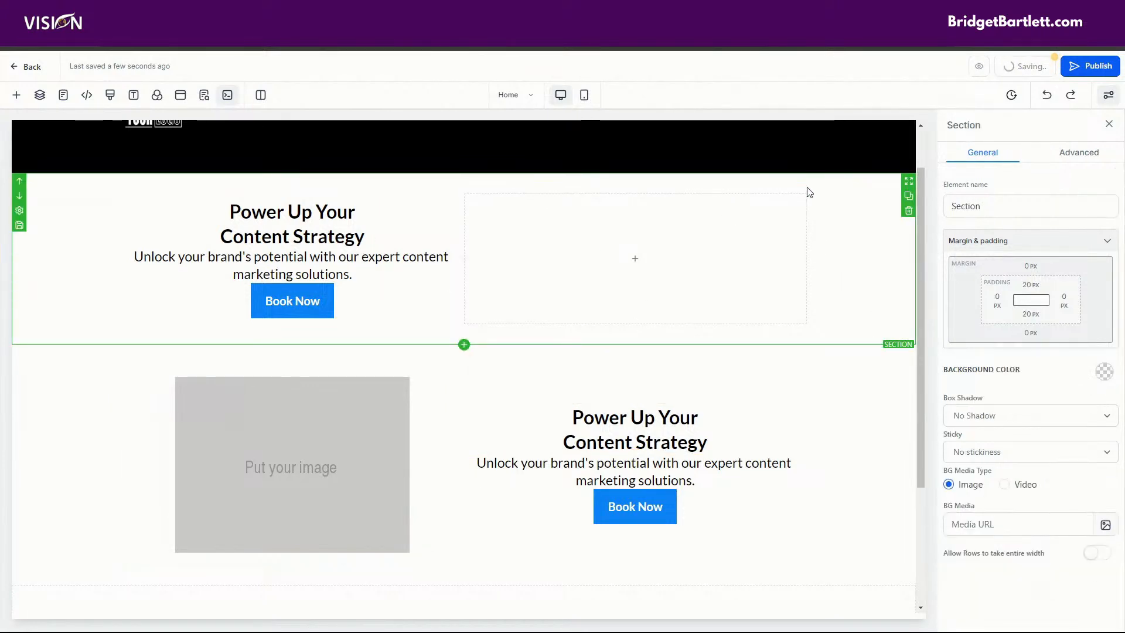
left_click(661, 190)
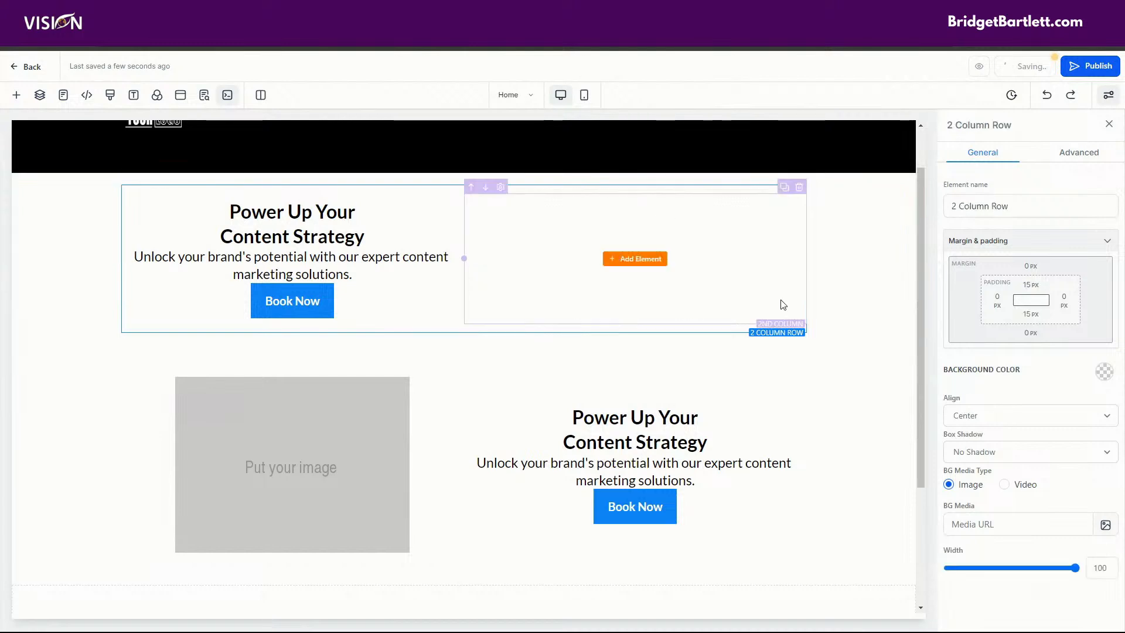
left_click(1029, 266)
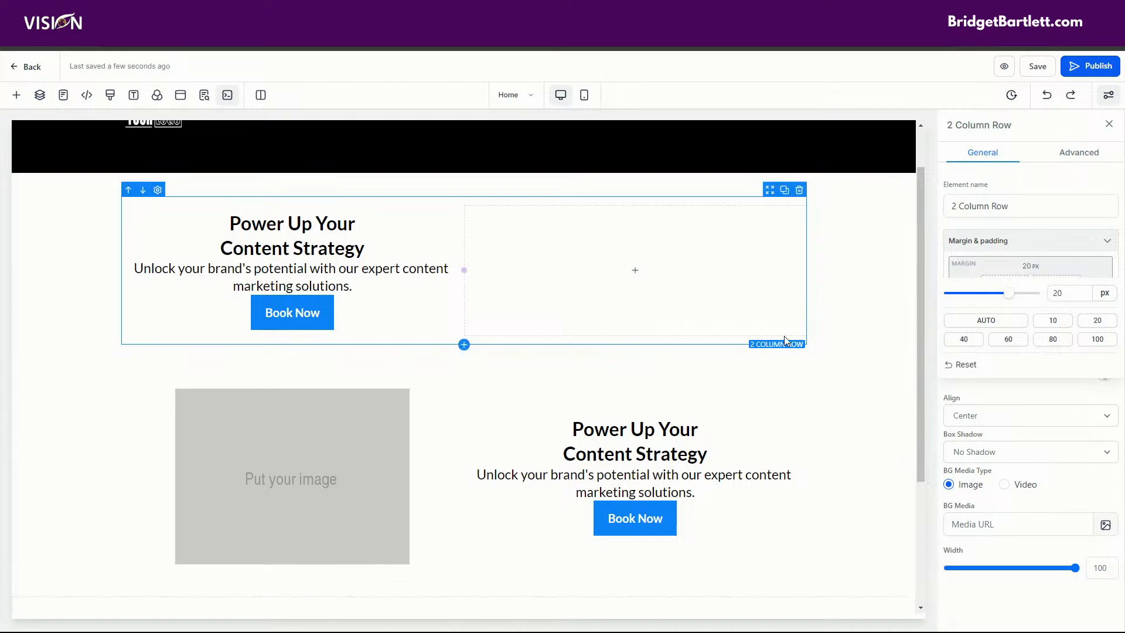
left_click(1026, 268)
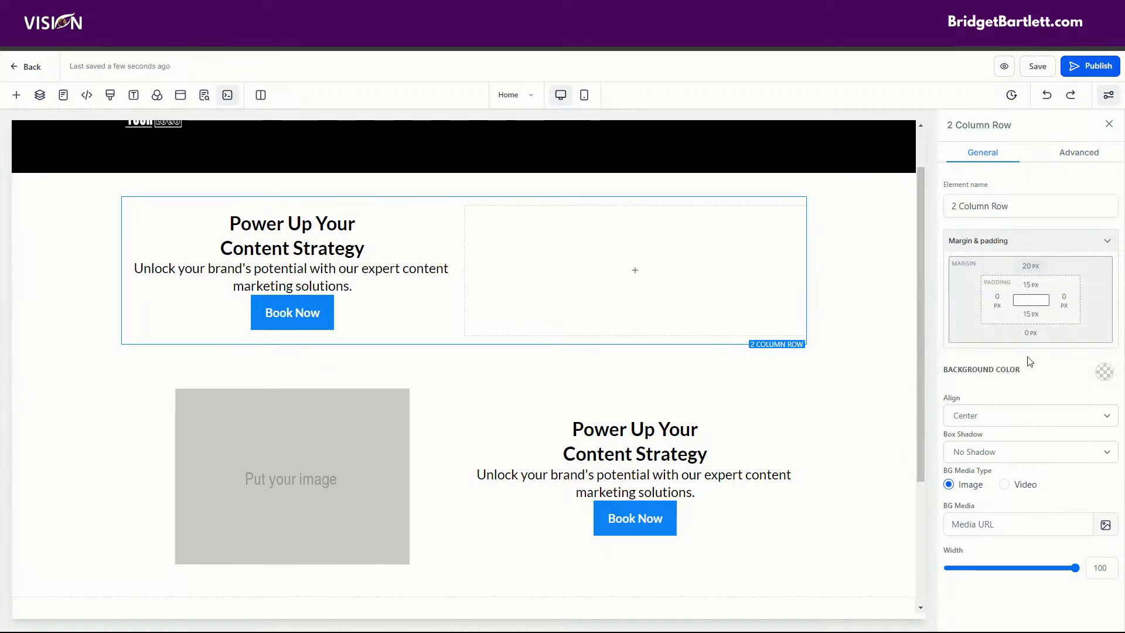
left_click(1025, 334)
left_click(1098, 388)
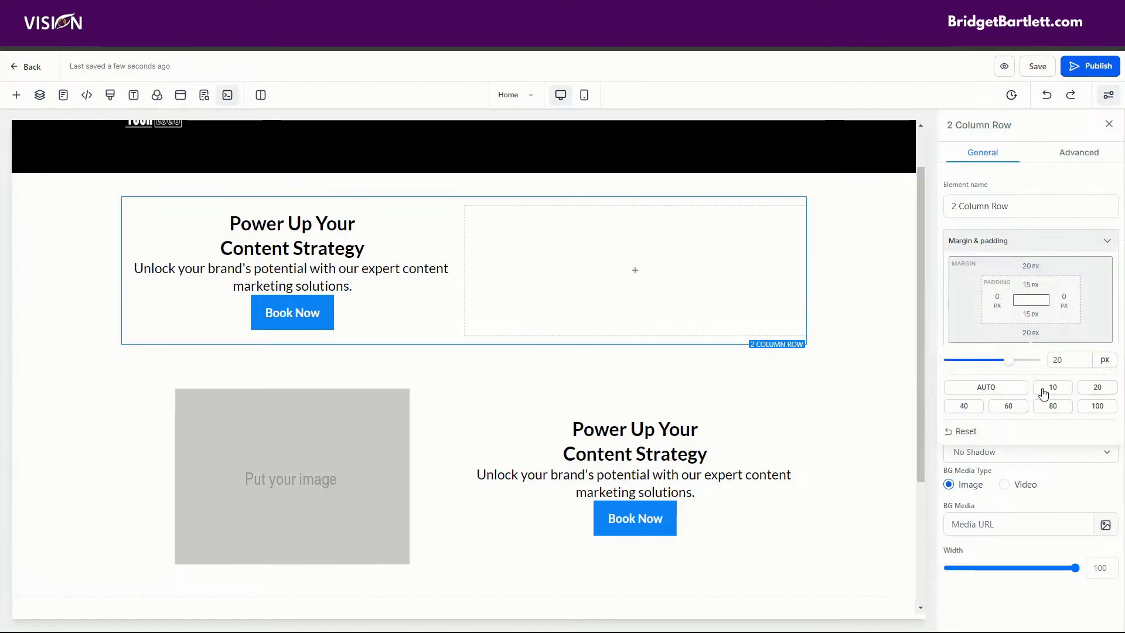
left_click(857, 350)
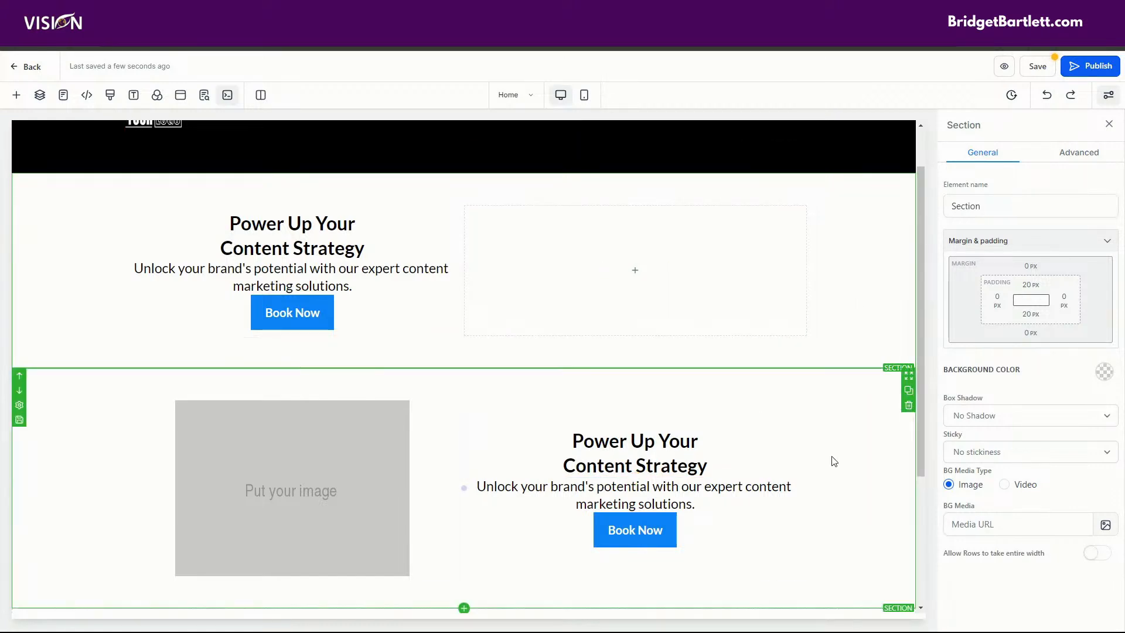
- Modelled on the reference page's Our Offerings block, add a one-column row to the blank section above the footer
scroll(844, 463, "down", 1)
scroll(844, 463, "down", 3)
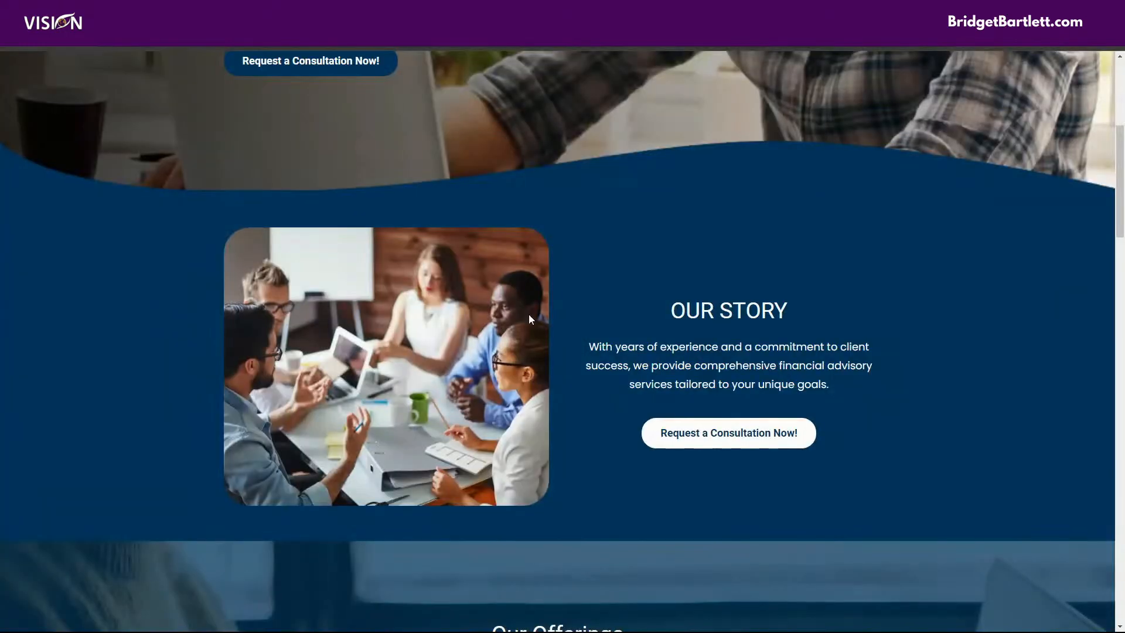
scroll(562, 328, "down", 5)
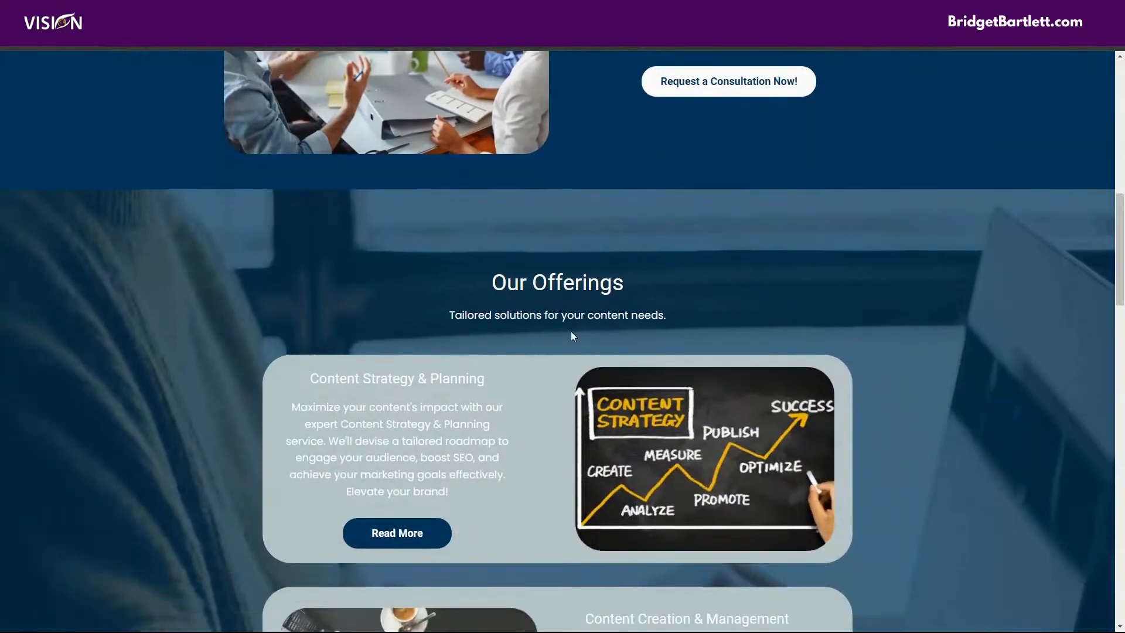
scroll(709, 467, "down", 1)
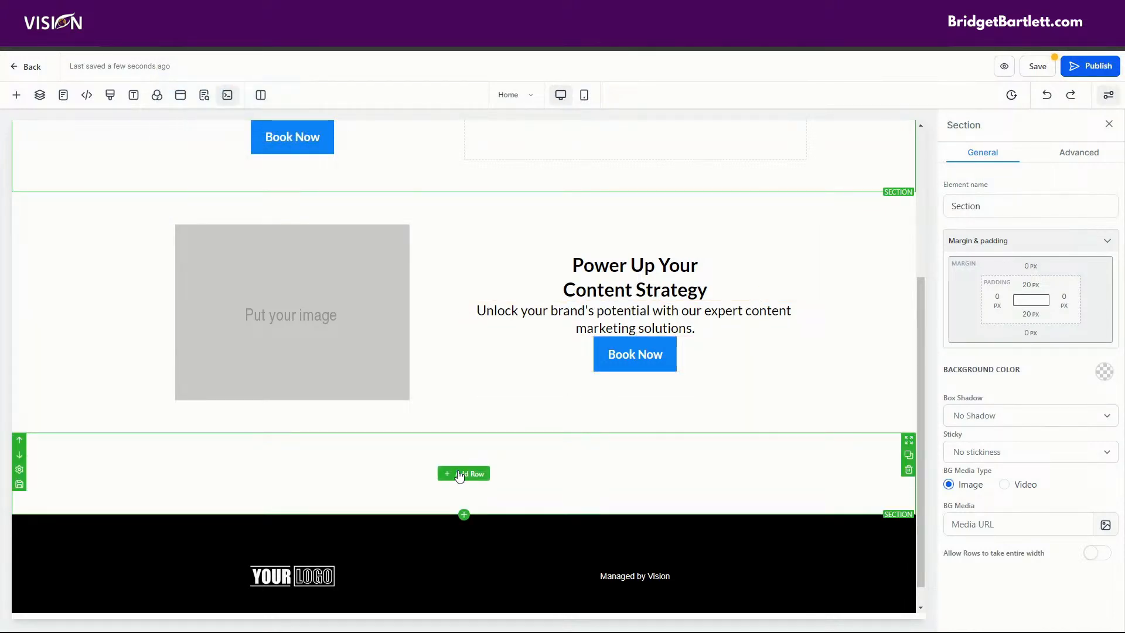
left_click(451, 473)
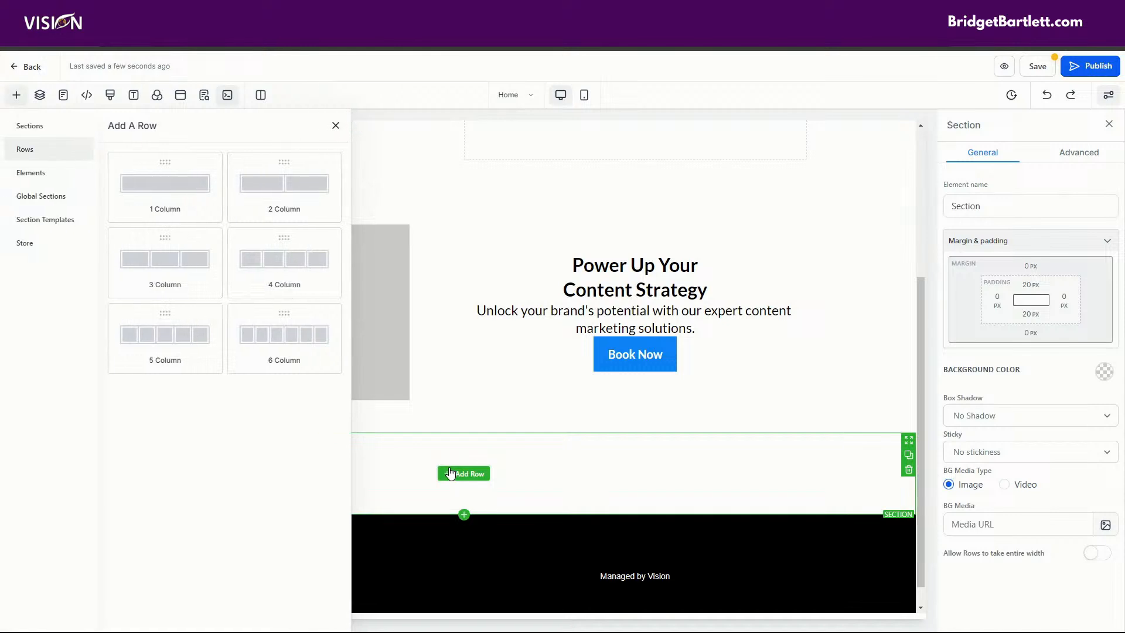
left_click_drag(161, 191, 463, 540)
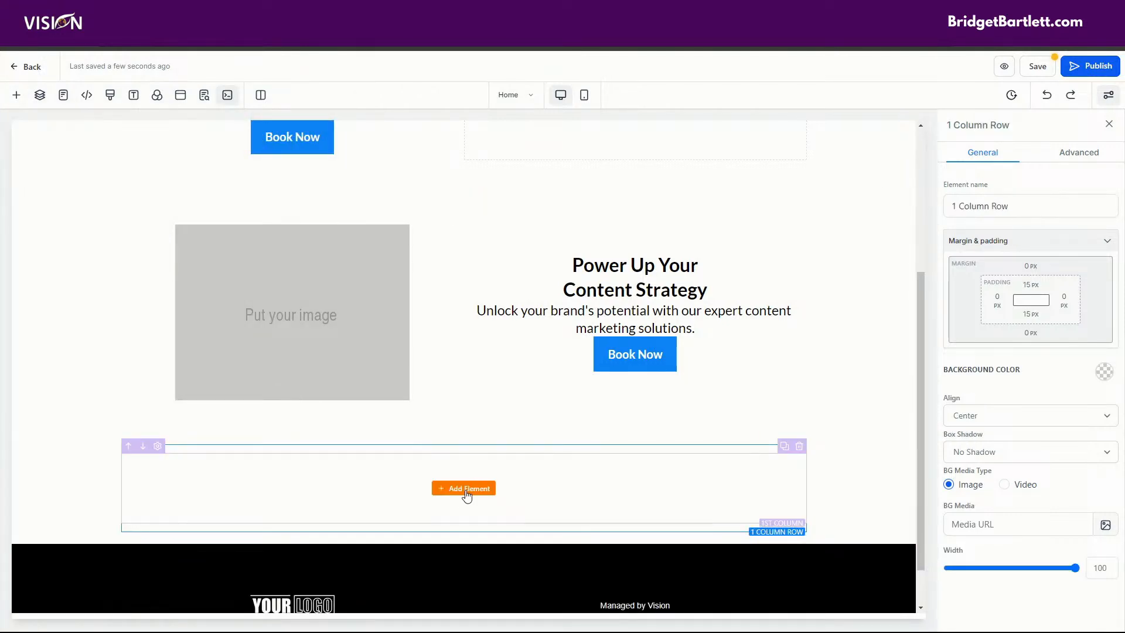
- Add a Blog Posts element to the new one-column row
left_click(467, 489)
scroll(164, 352, "down", 3)
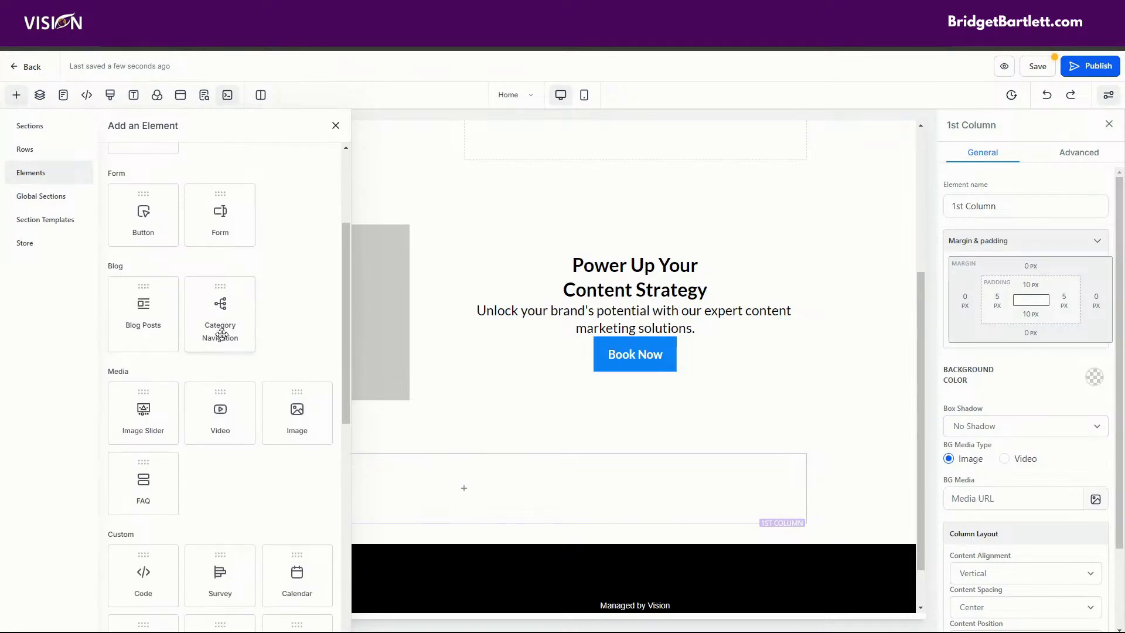
left_click_drag(147, 311, 515, 547)
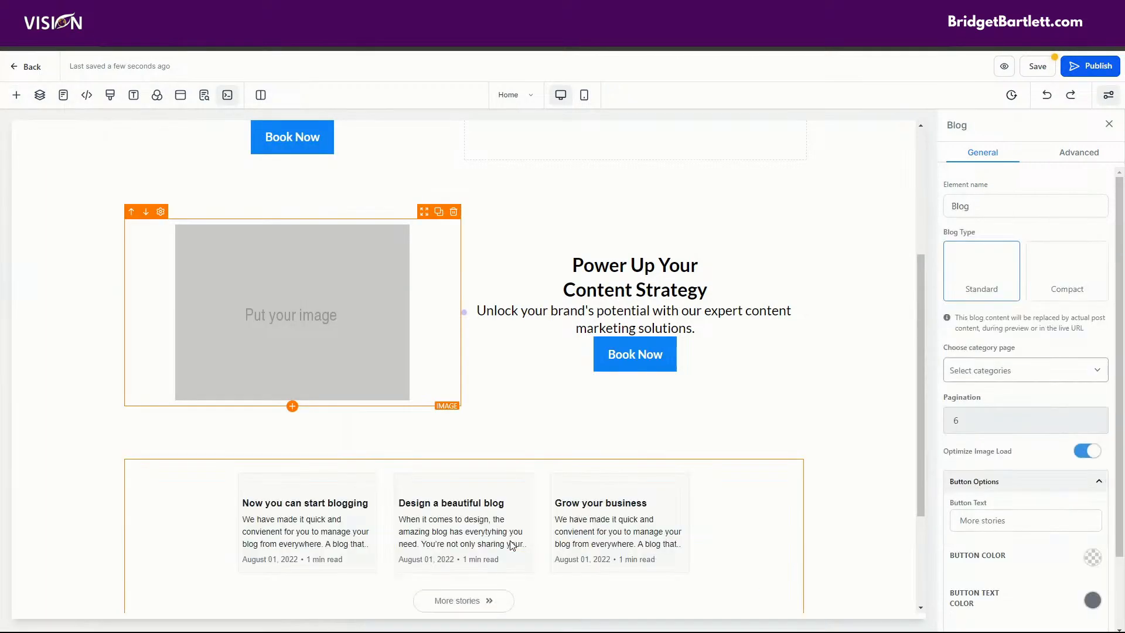
- Set the blog element's type to Compact, guided by the reference page's offerings, and look through its border and shadow options
scroll(639, 527, "down", 3)
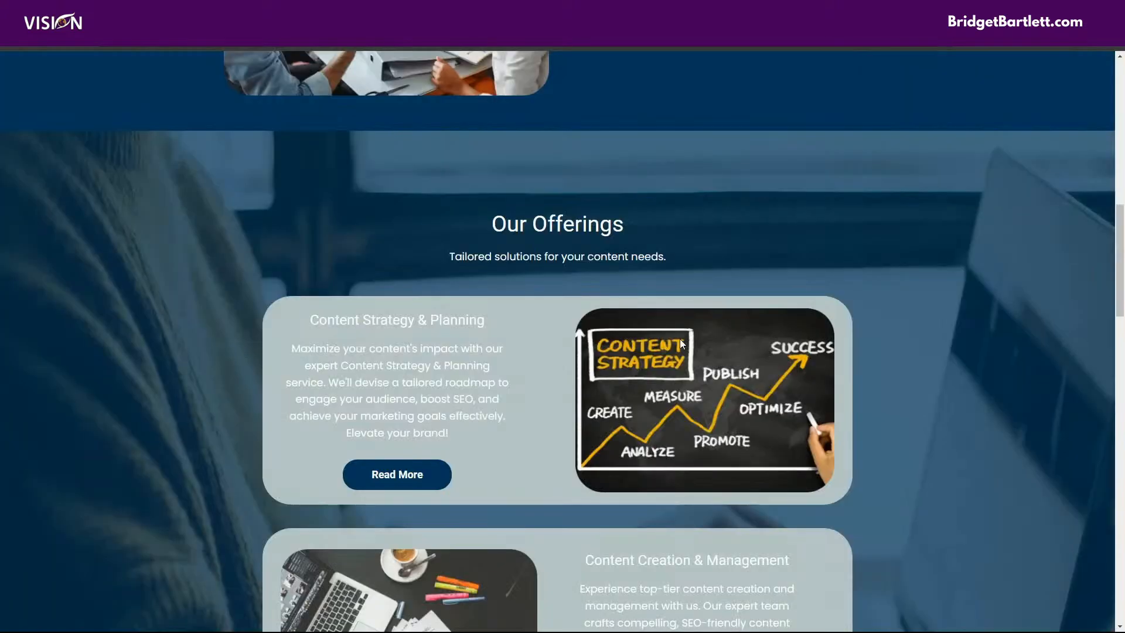
scroll(677, 439, "down", 2)
left_click_drag(477, 97, 783, 103)
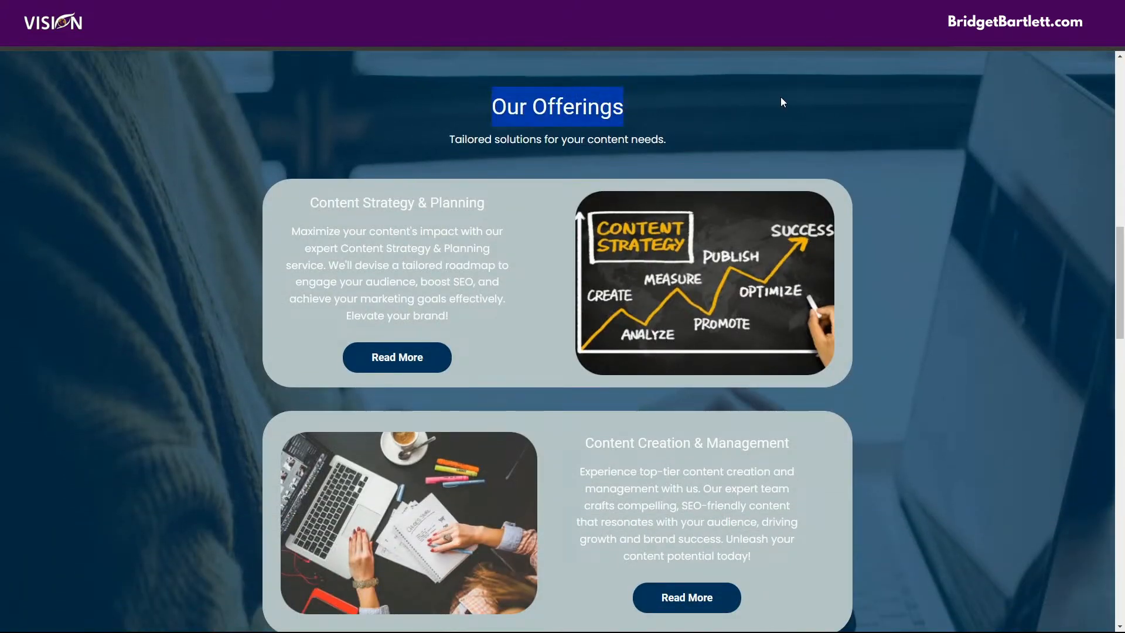
left_click_drag(438, 137, 745, 141)
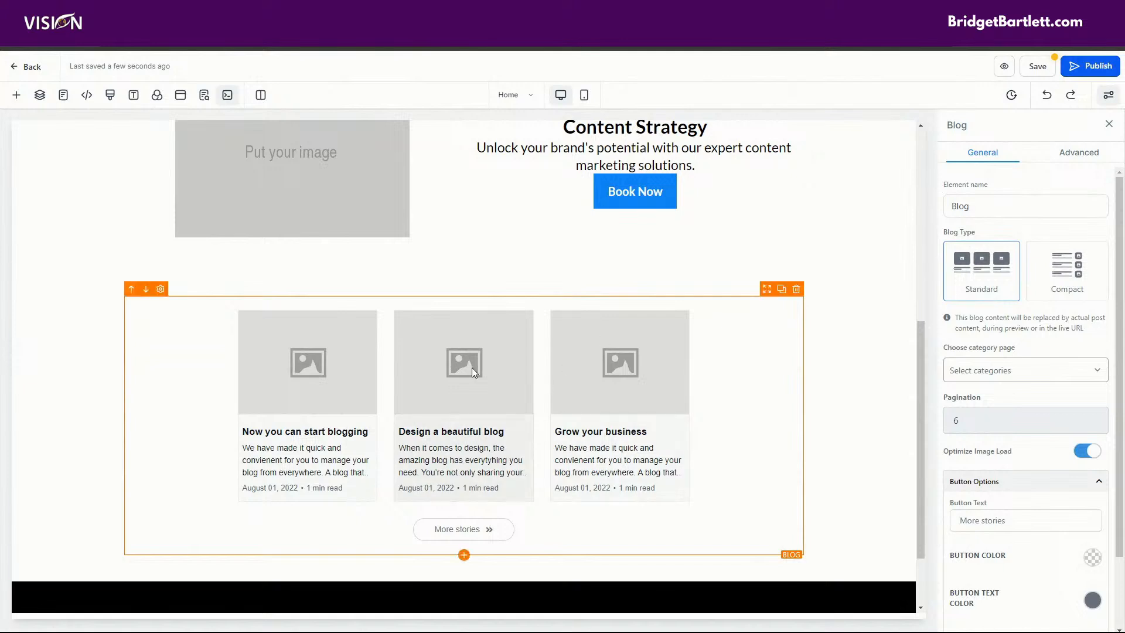
left_click(1075, 285)
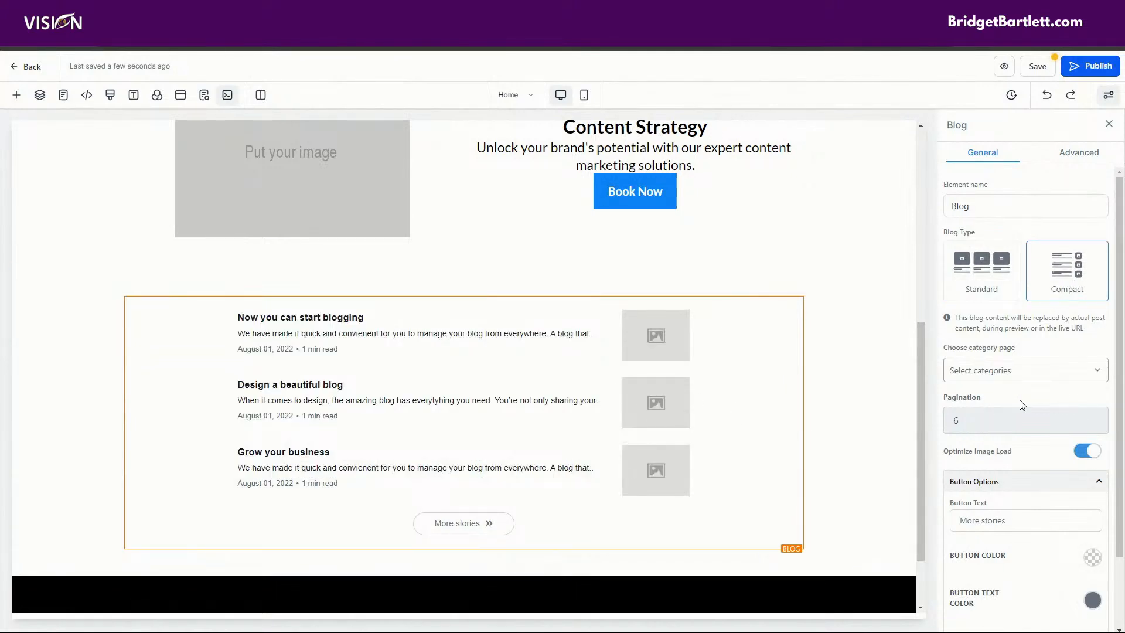
scroll(940, 434, "down", 3)
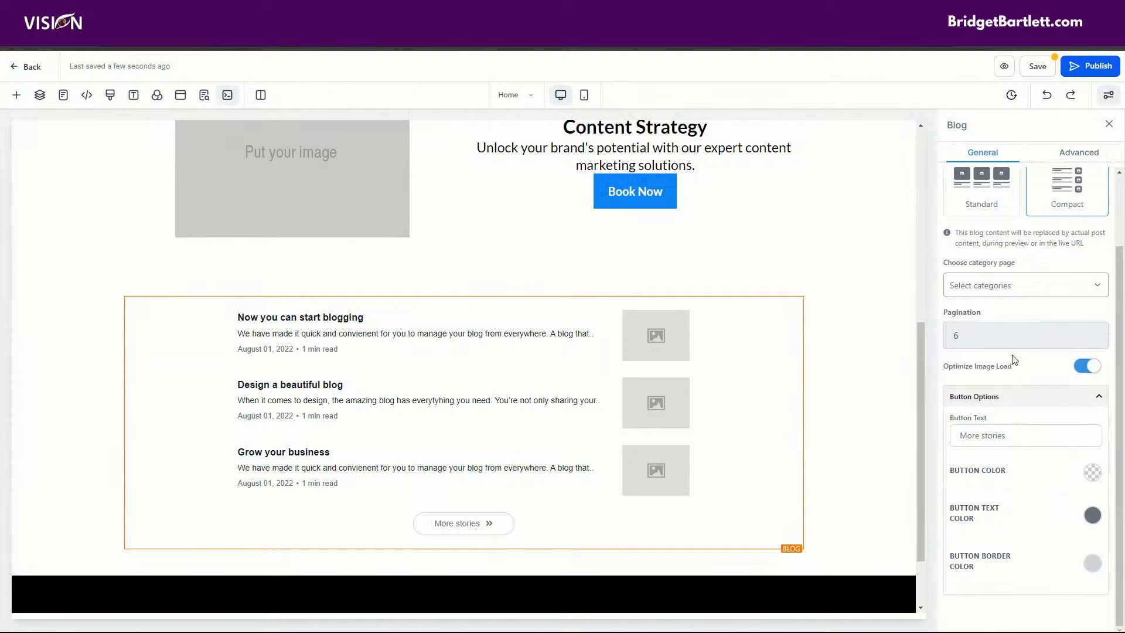
scroll(1065, 190, "up", 3)
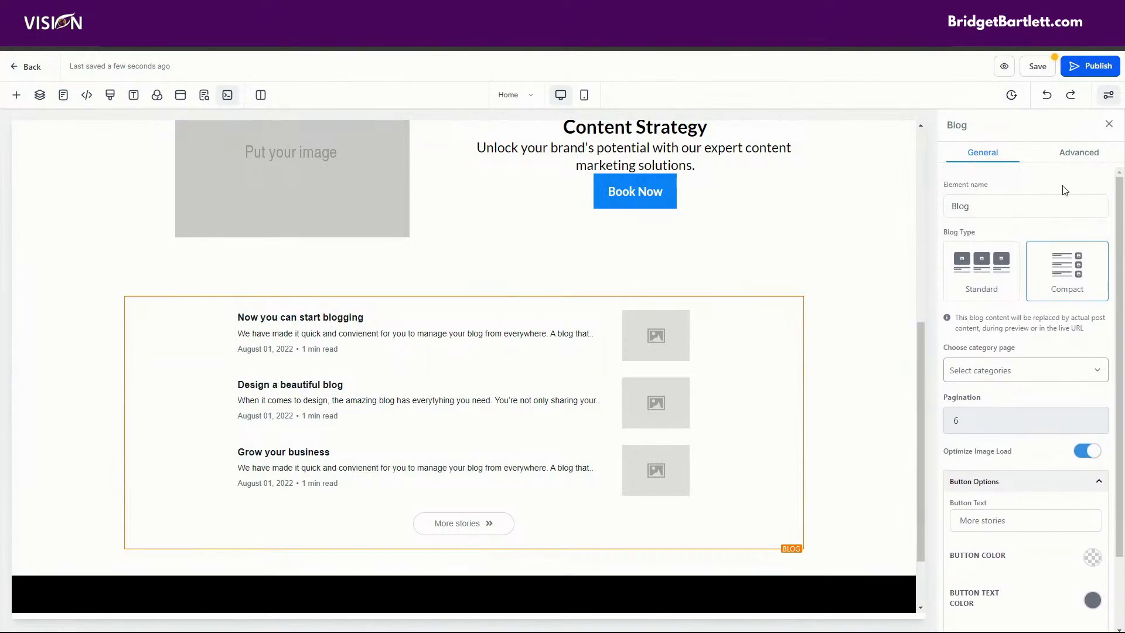
left_click(1079, 154)
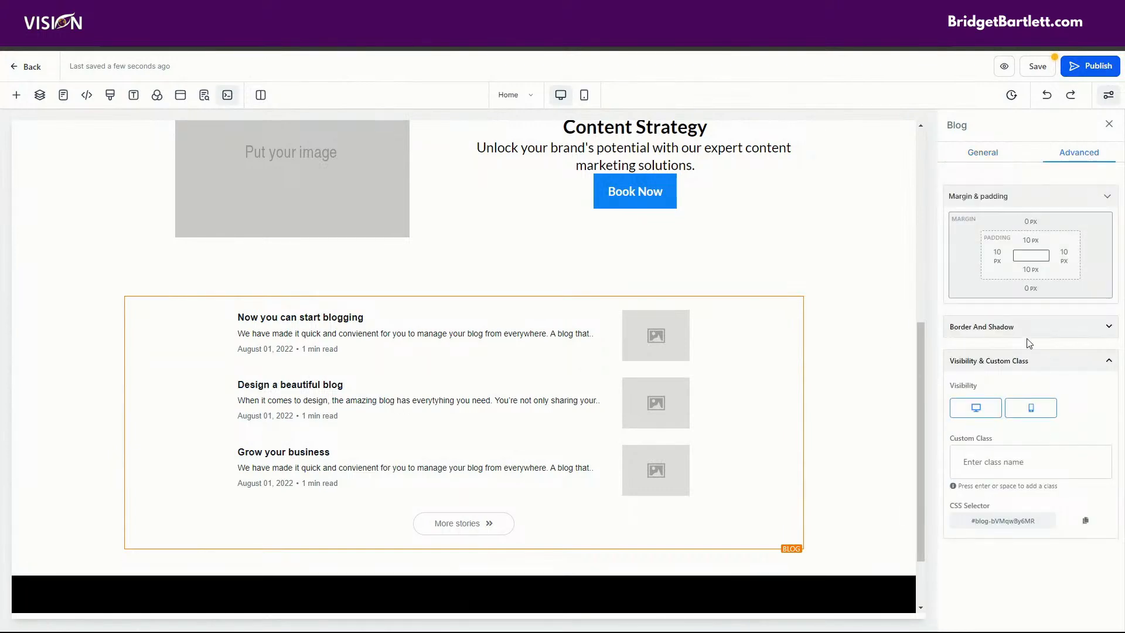
left_click(998, 330)
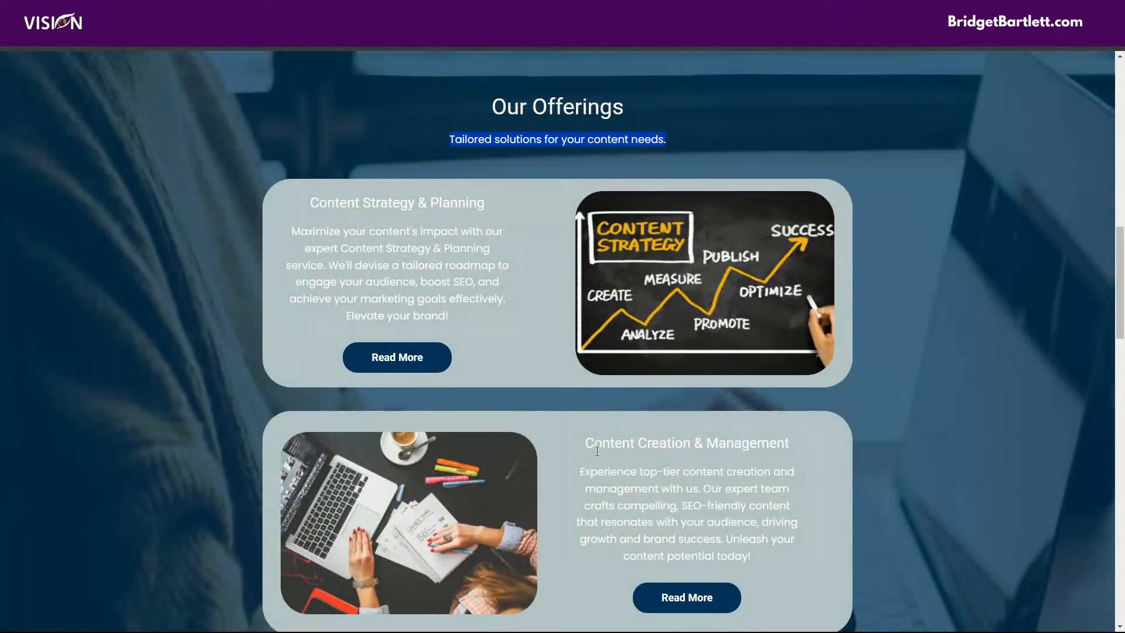
- Following the order of blocks on the reference page, add a new blank section between the blog section and the footer
scroll(597, 452, "down", 13)
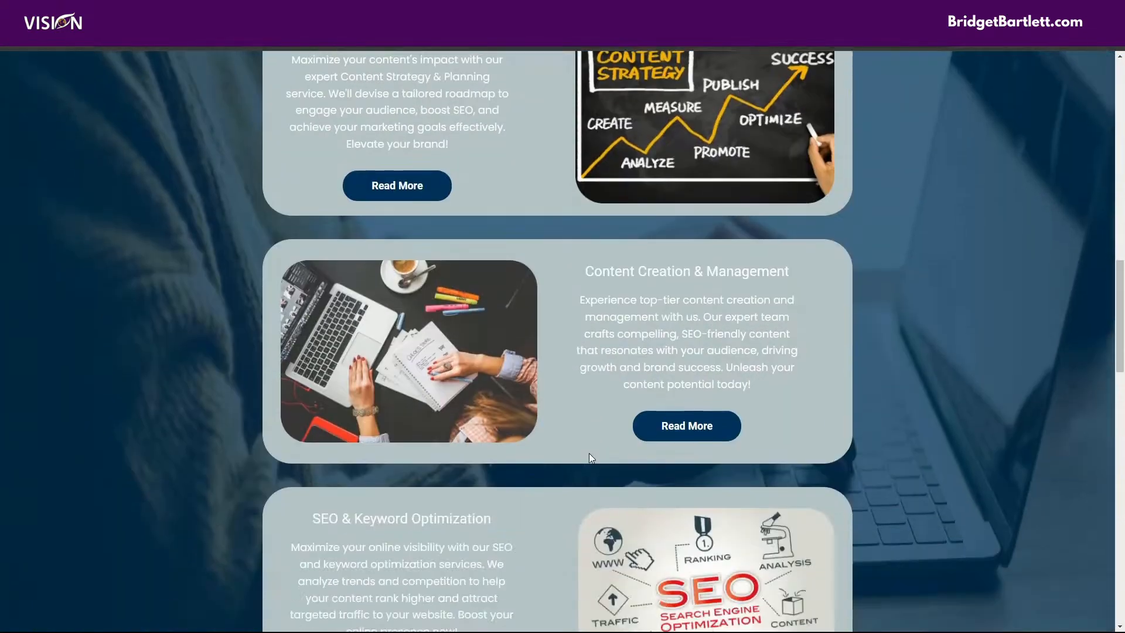
scroll(581, 441, "down", 3)
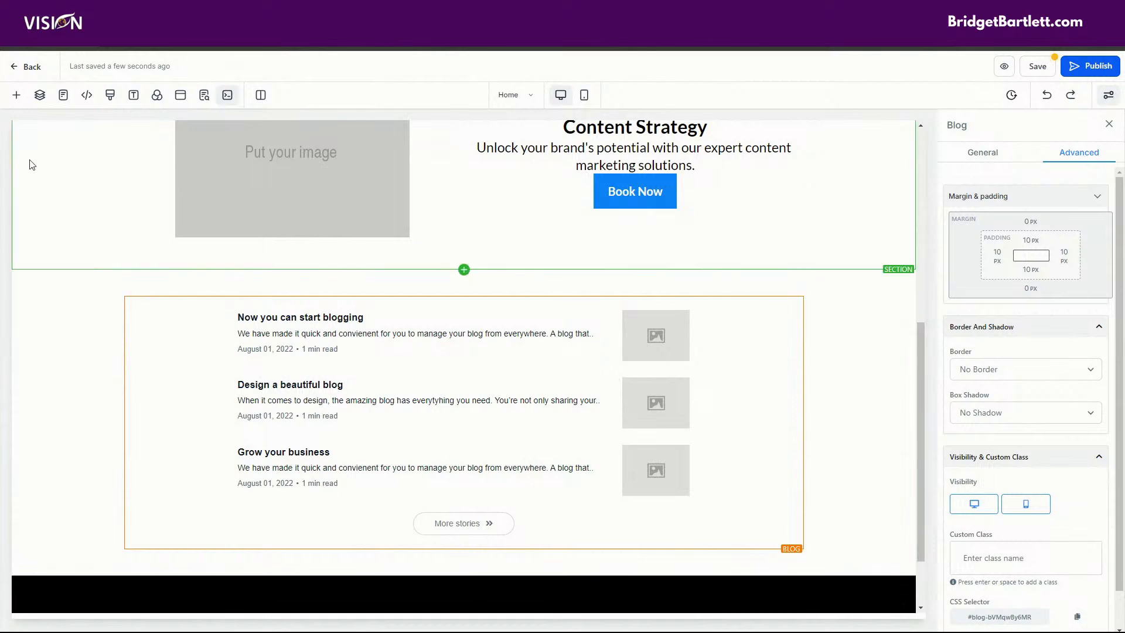
left_click(17, 96)
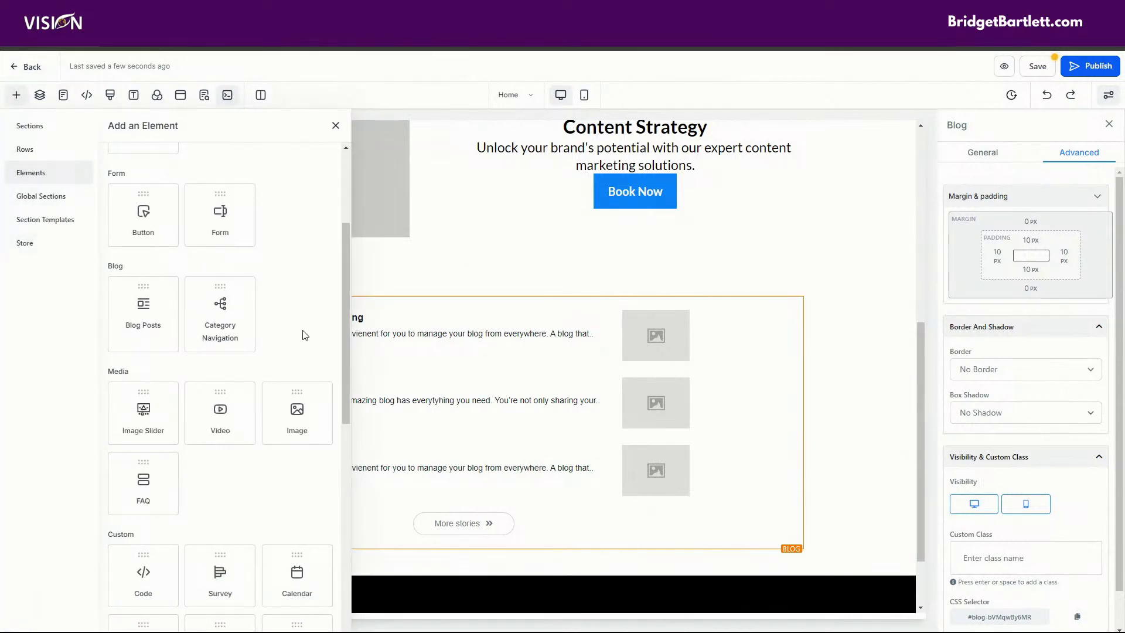
scroll(290, 333, "down", 6)
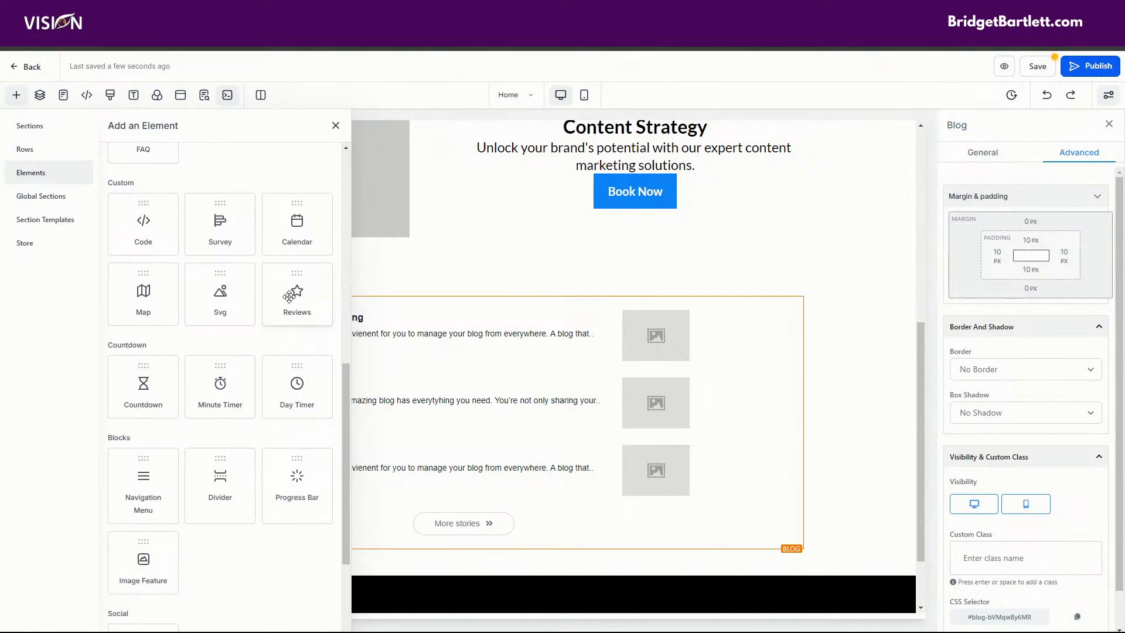
left_click(847, 531)
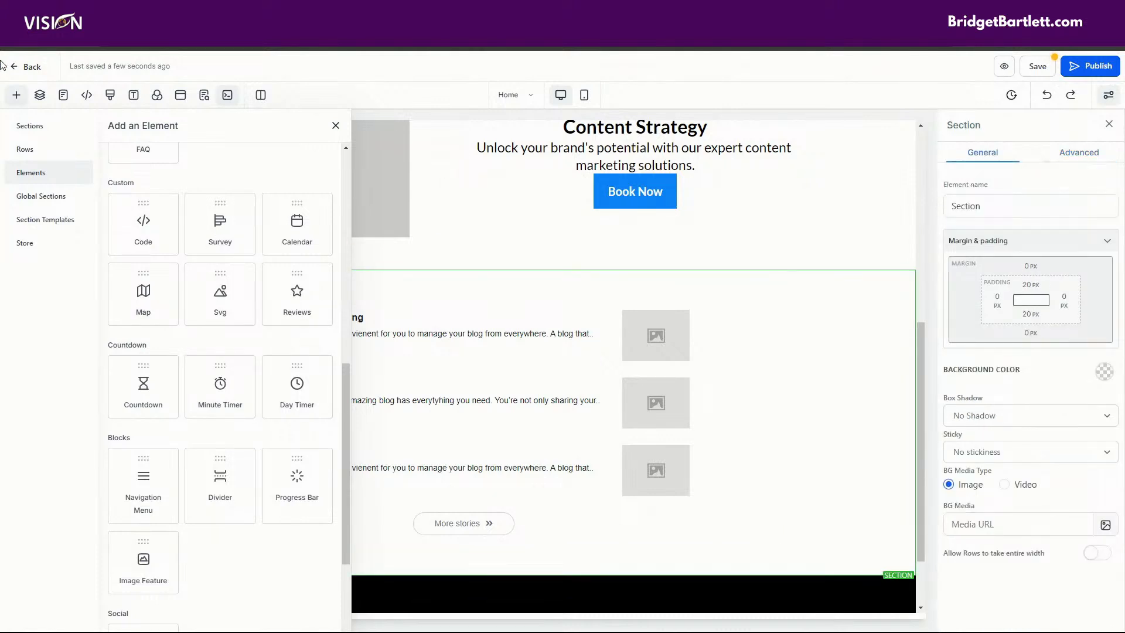
left_click(26, 124)
left_click_drag(130, 179, 563, 583)
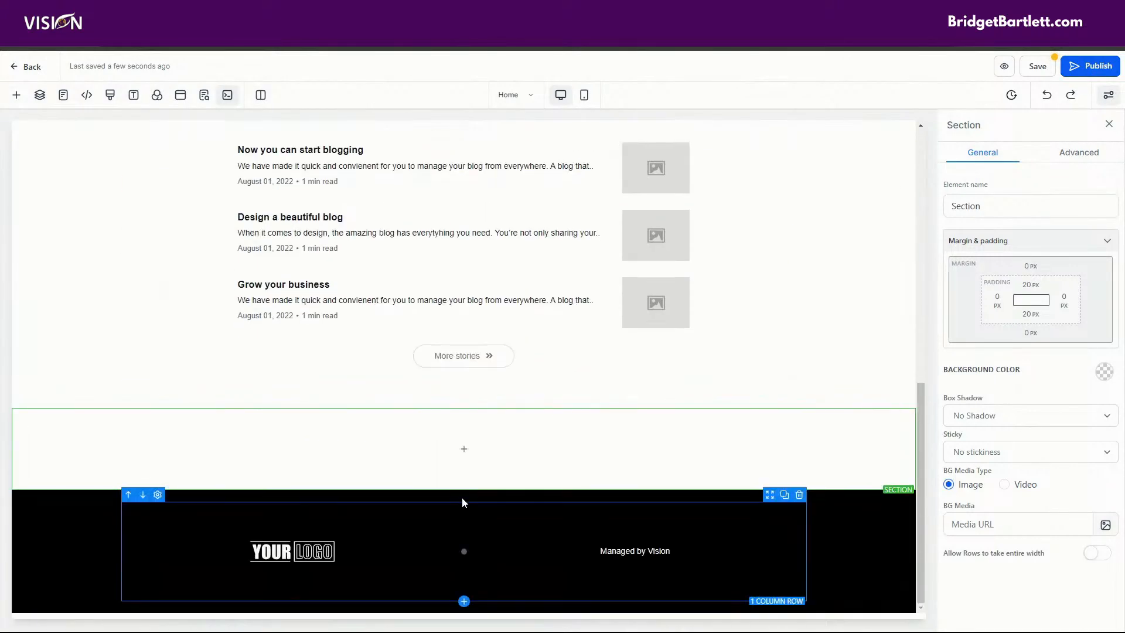
- Add a one-column row with a Reviews element to the new section above the footer
left_click(463, 448)
left_click_drag(159, 186, 562, 486)
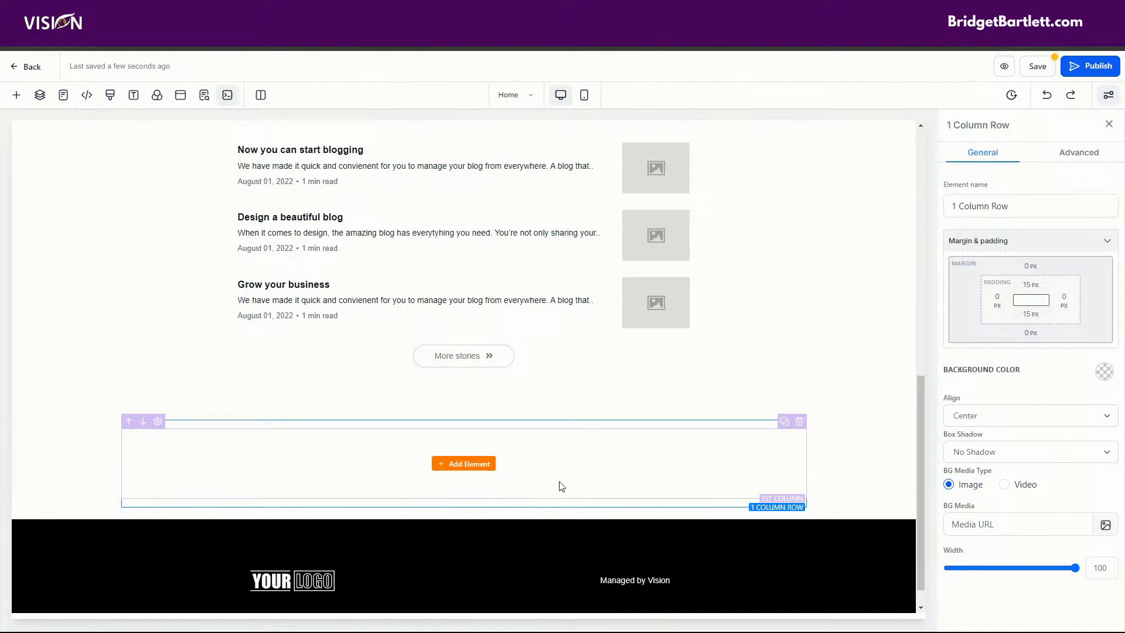
left_click(469, 464)
scroll(297, 498, "down", 10)
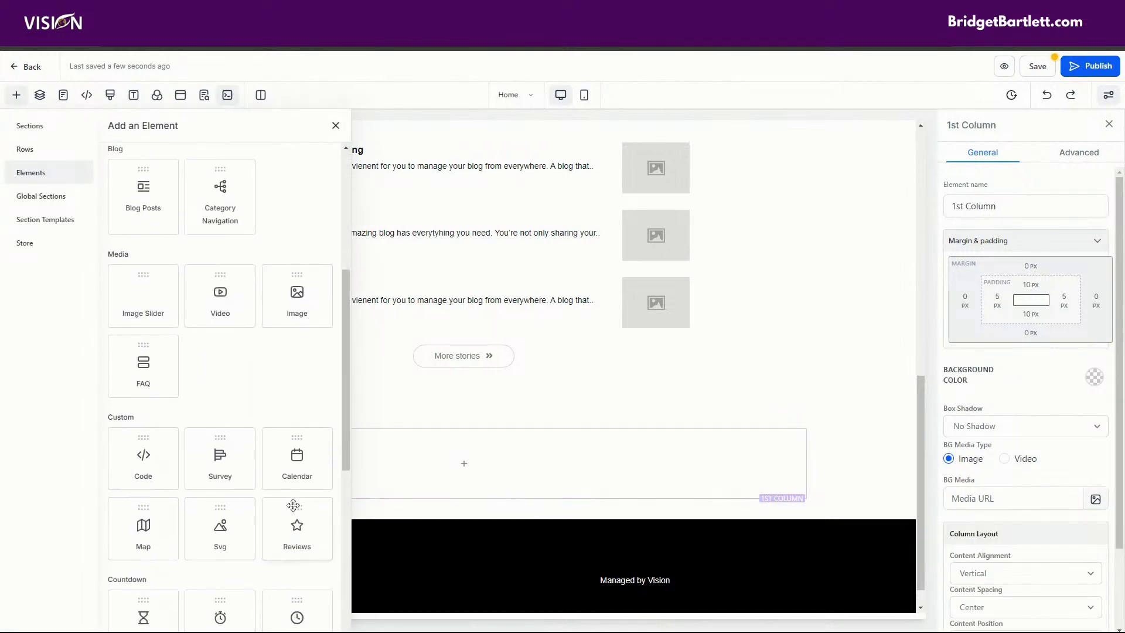
left_click_drag(297, 310, 522, 537)
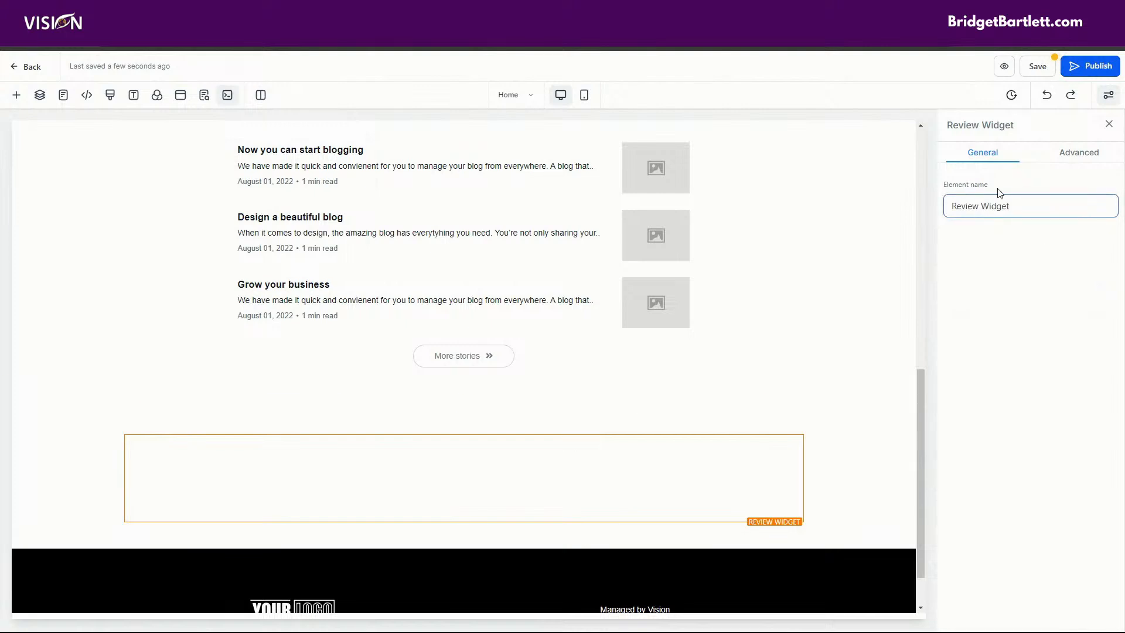
- Save the page with the review widget and compare it with the customer reviews block on the reference page
left_click(1080, 151)
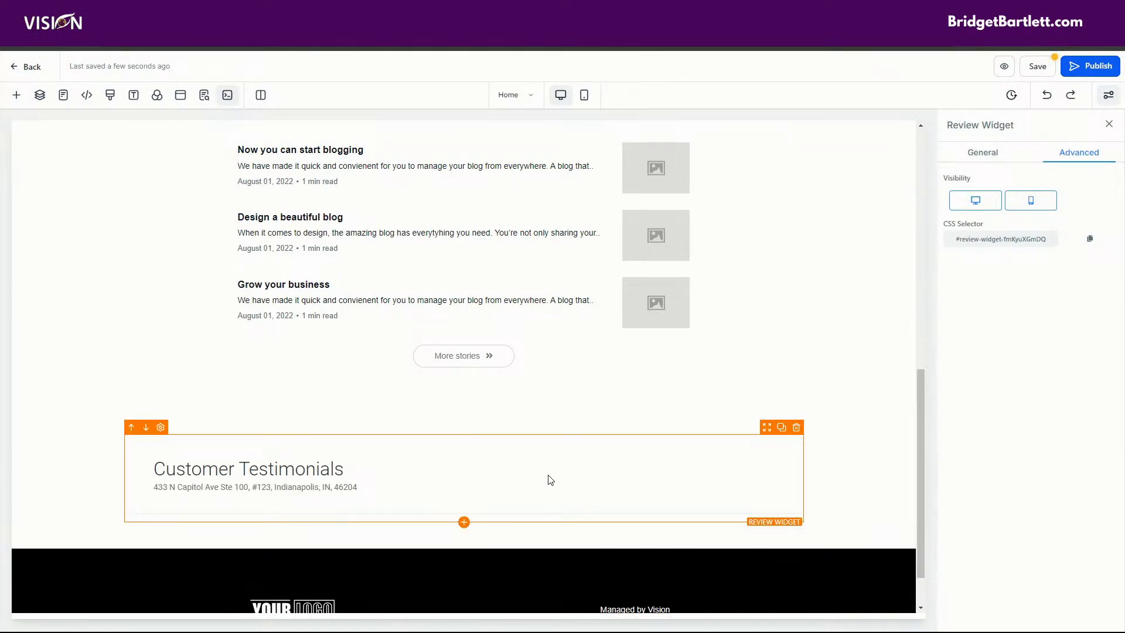
left_click(1037, 59)
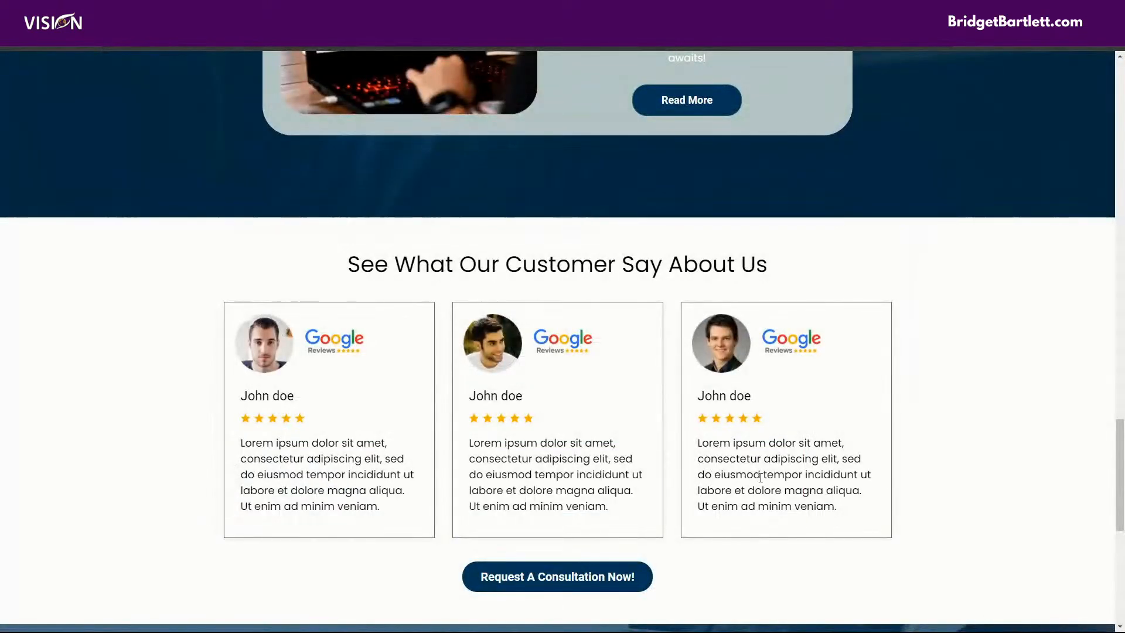
scroll(460, 450, "down", 3)
scroll(460, 450, "up", 3)
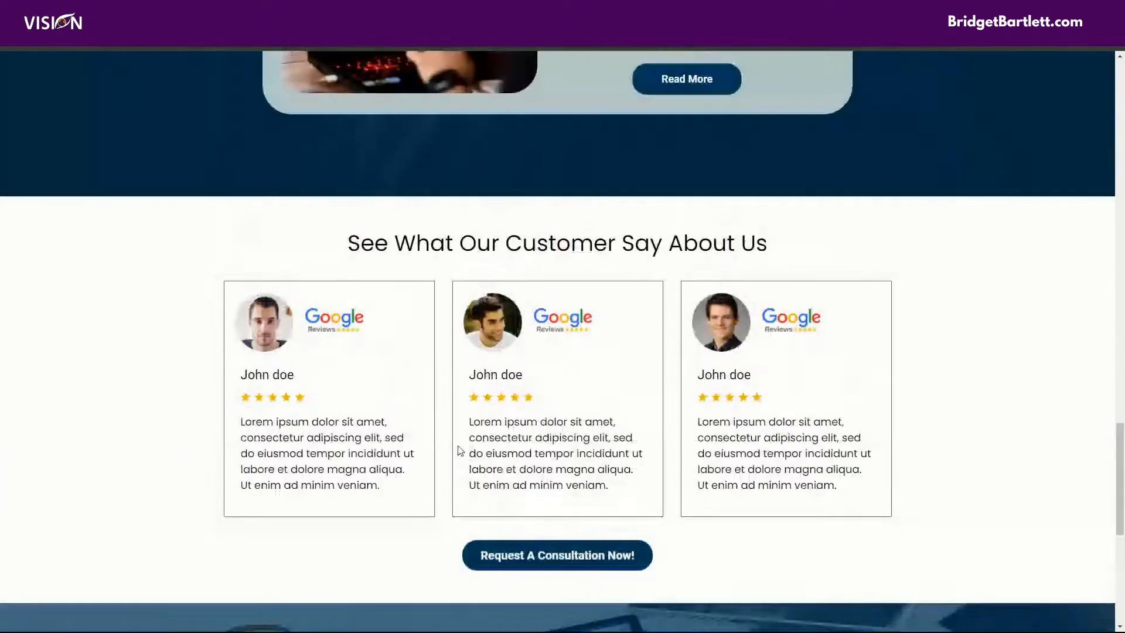
scroll(592, 344, "up", 10)
scroll(523, 364, "down", 8)
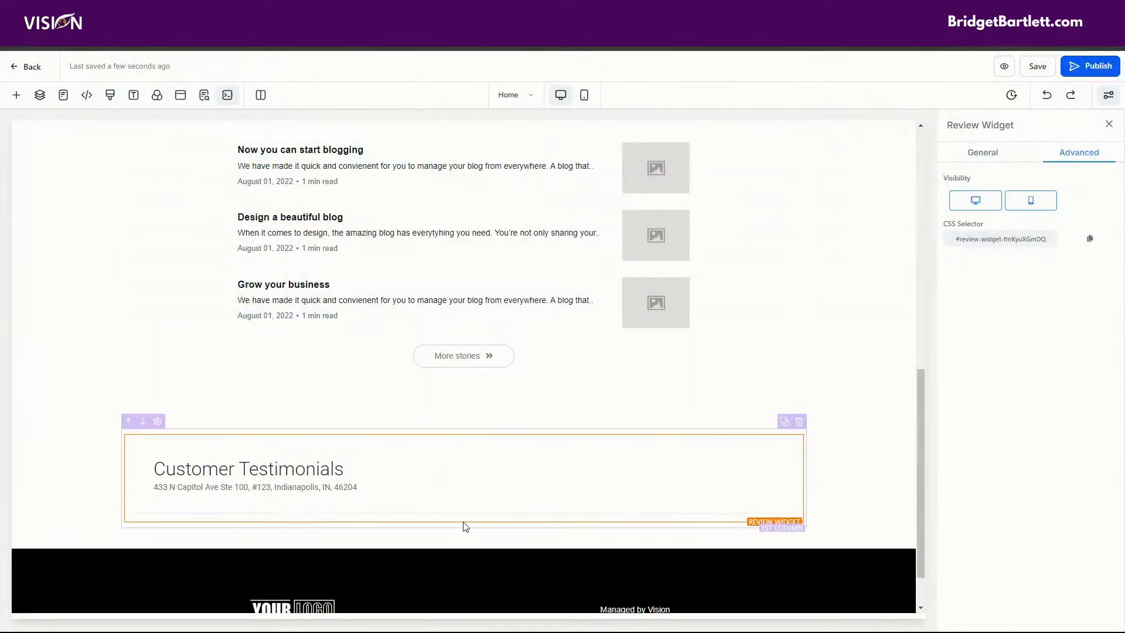
- Add a headline and a sub-headline above the review widget in the customer reviews section
left_click(465, 522)
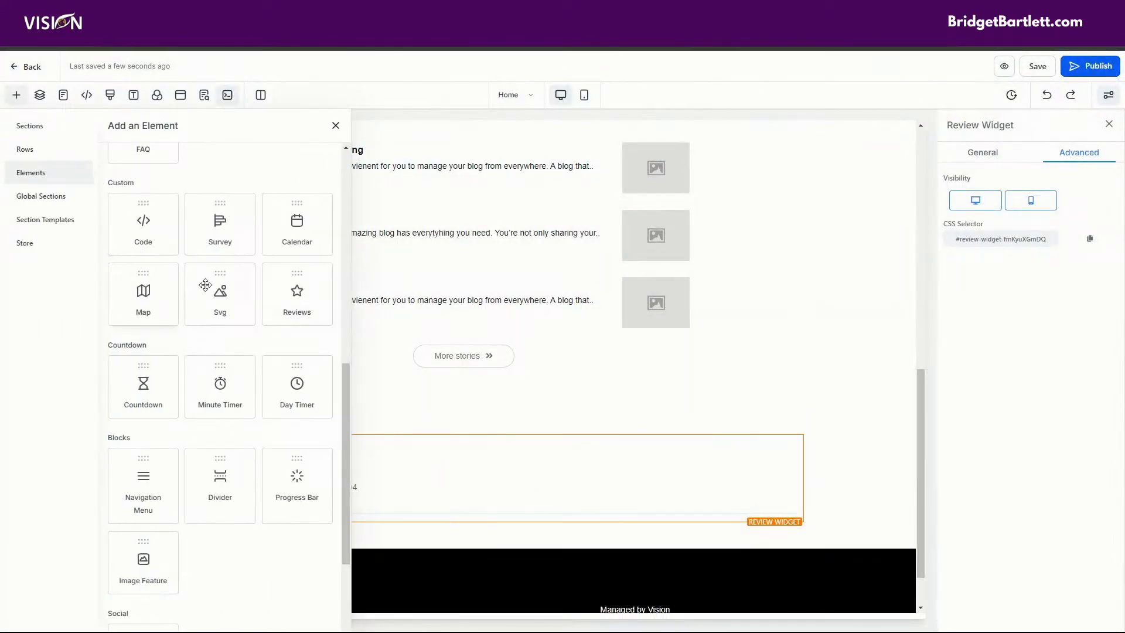
scroll(205, 285, "up", 9)
left_click_drag(131, 231, 477, 522)
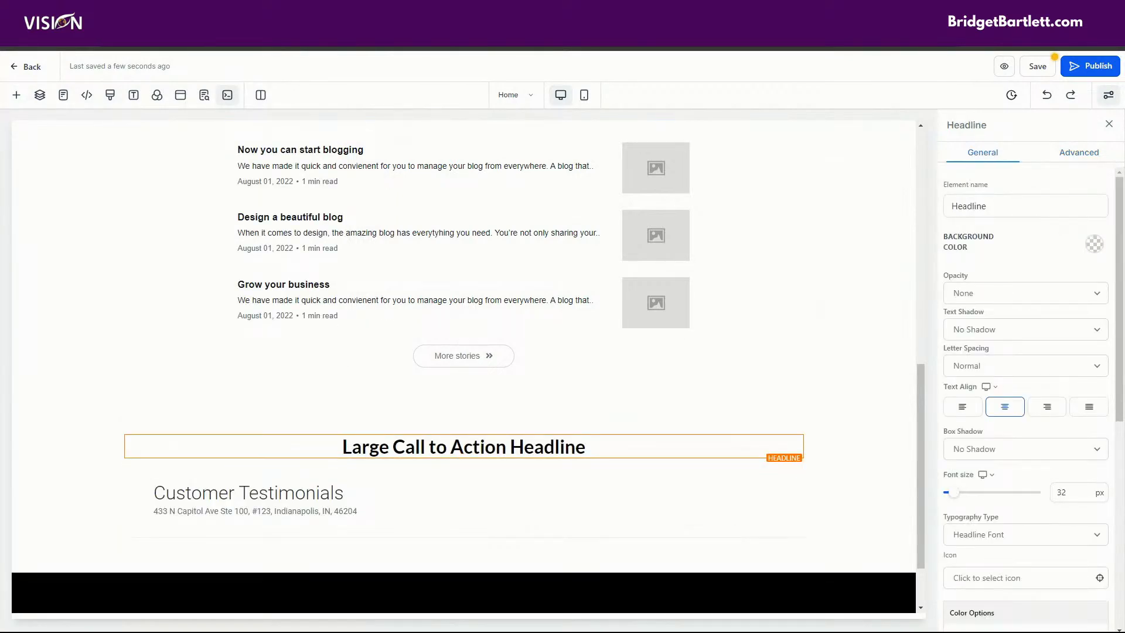
left_click(16, 95)
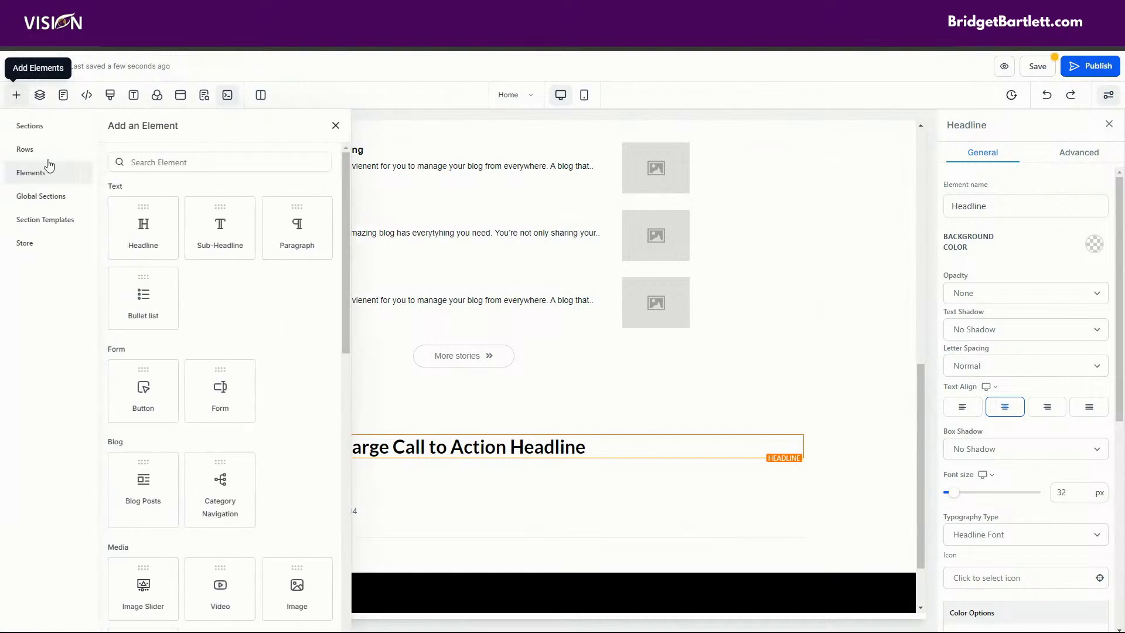
left_click_drag(212, 234, 455, 540)
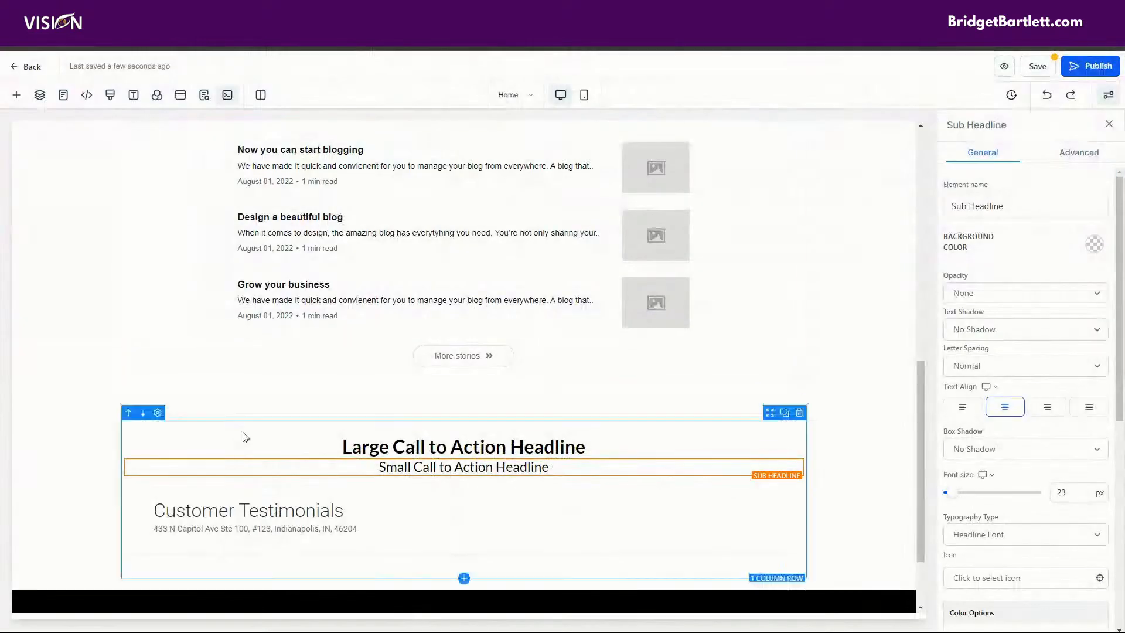
- Following the reference page's customer reviews block, add a button below the review widget
scroll(244, 434, "down", 3)
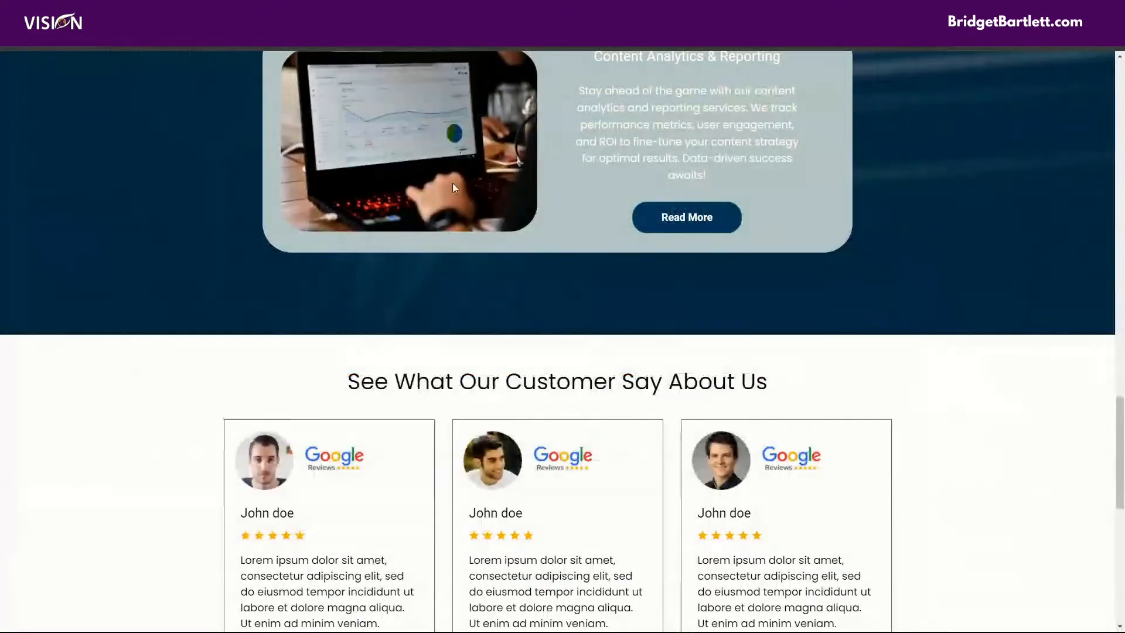
scroll(853, 389, "down", 6)
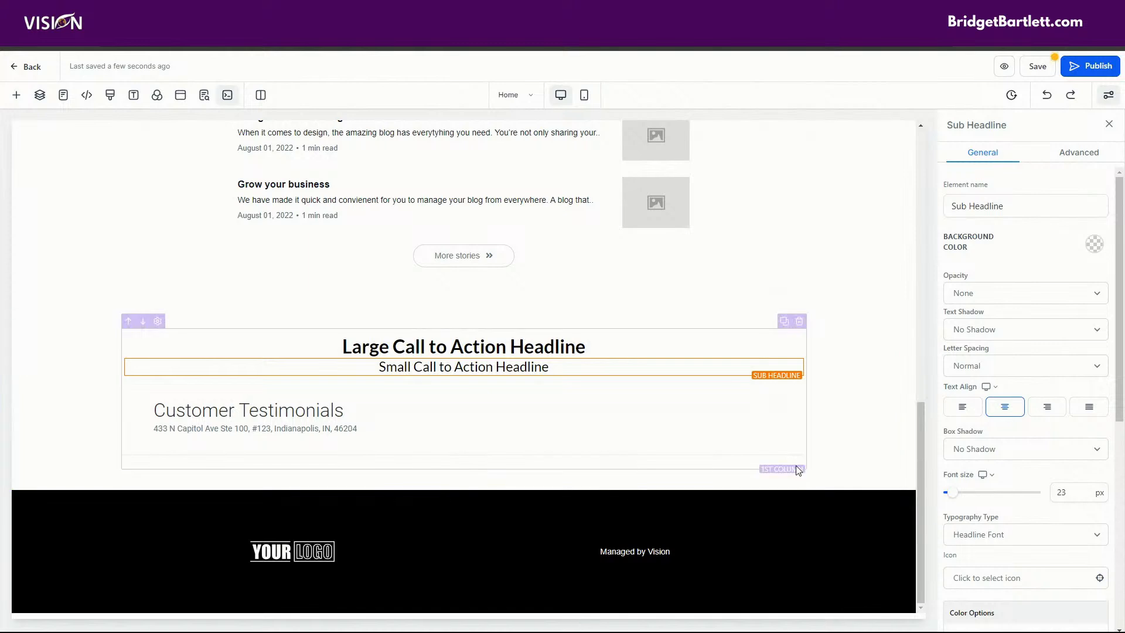
left_click(798, 477)
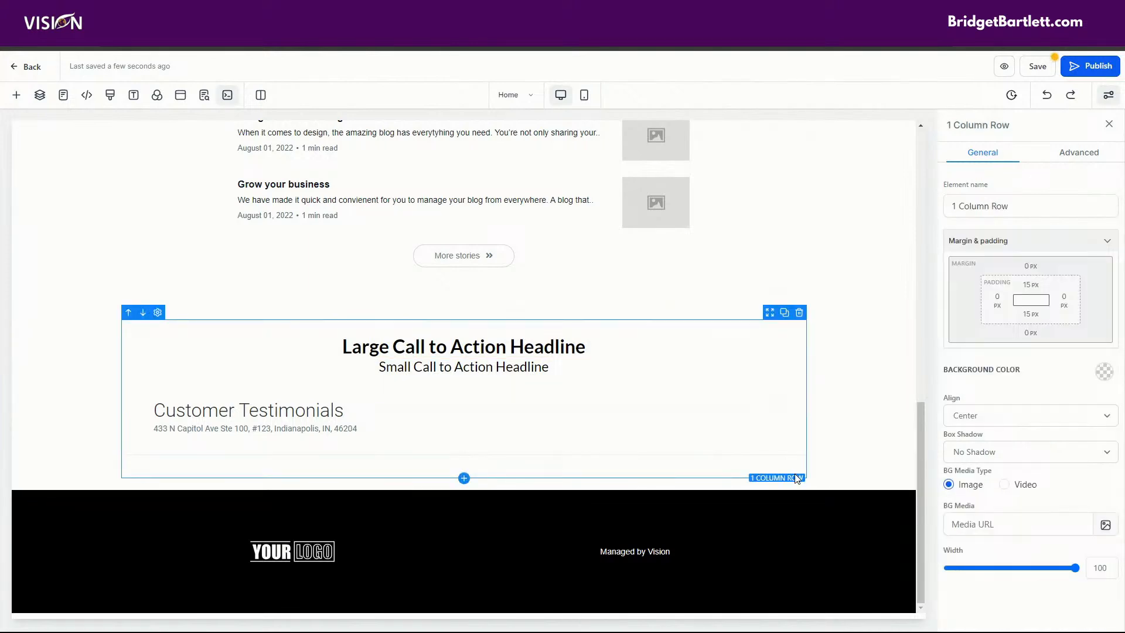
left_click(732, 424)
left_click(568, 366)
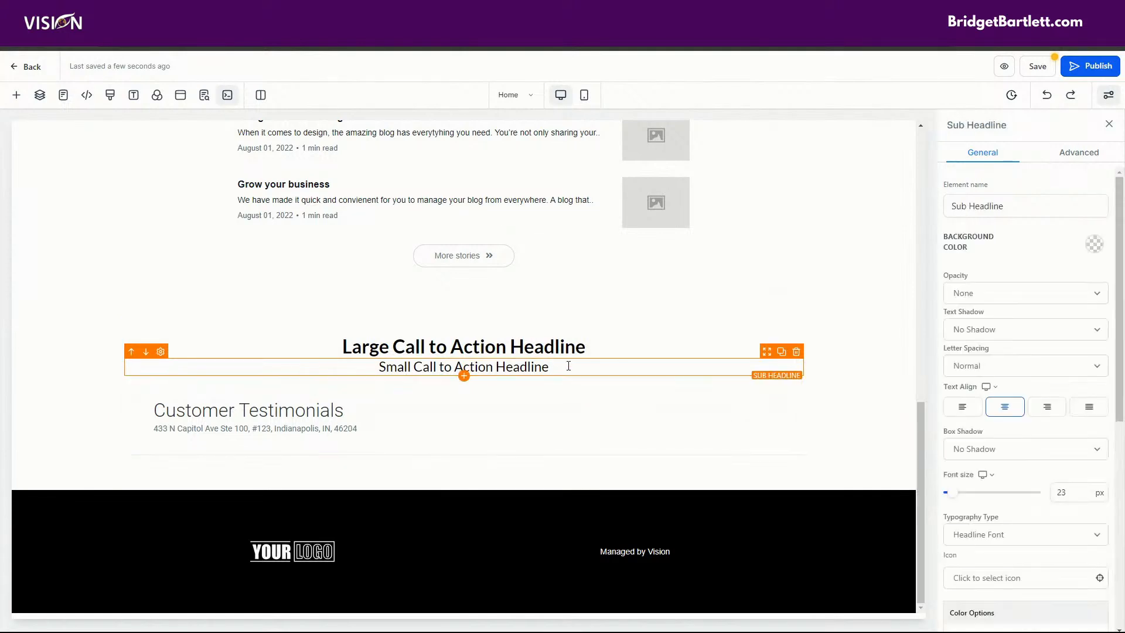
left_click(577, 348)
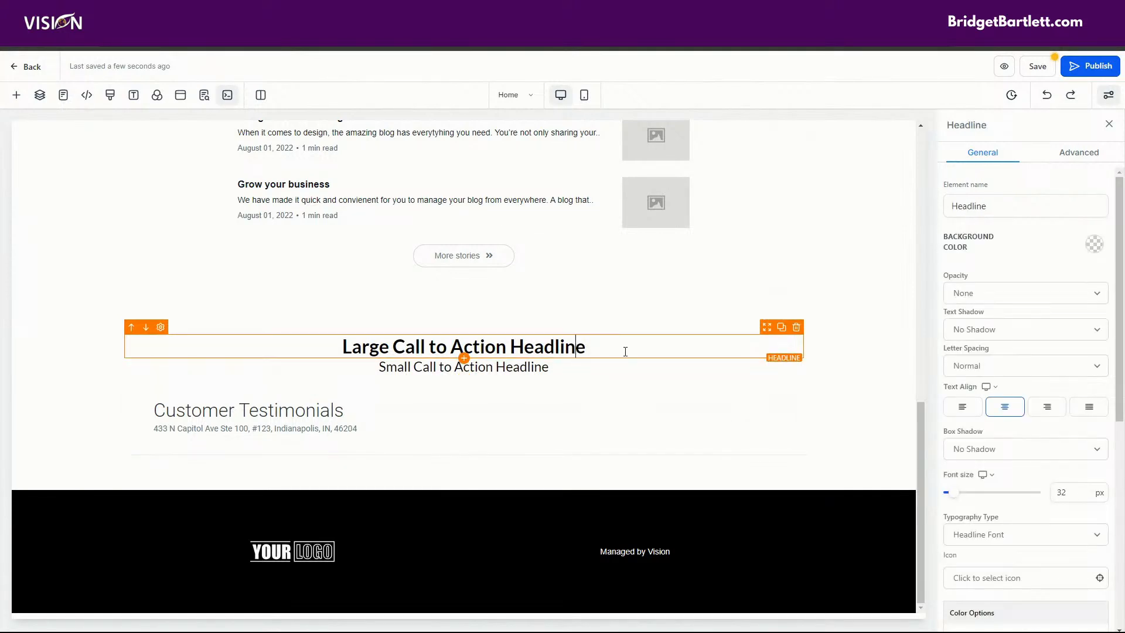
left_click(464, 464)
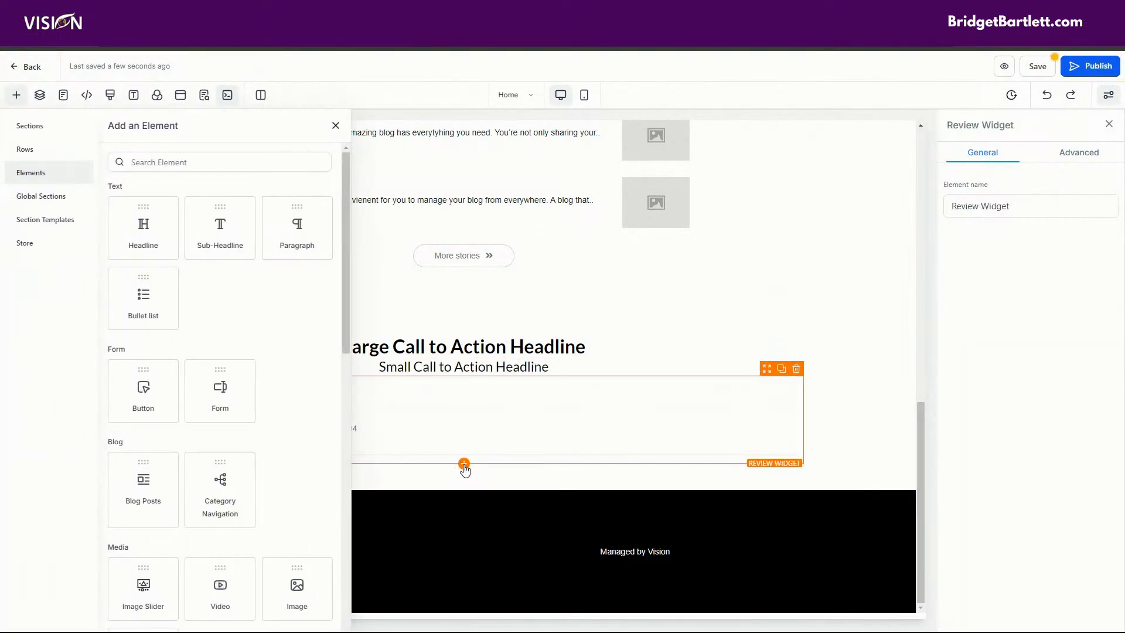
left_click_drag(142, 387, 574, 494)
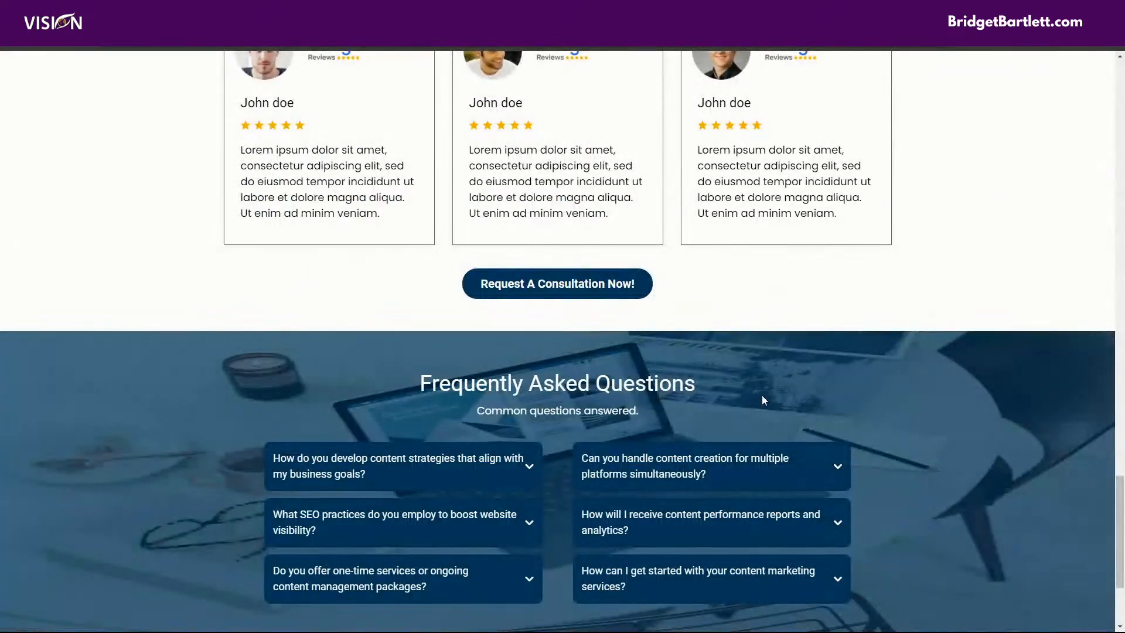
- Modelled on the reference page's Frequently Asked Questions block, add a new section with a one-column row above the footer
scroll(762, 395, "down", 3)
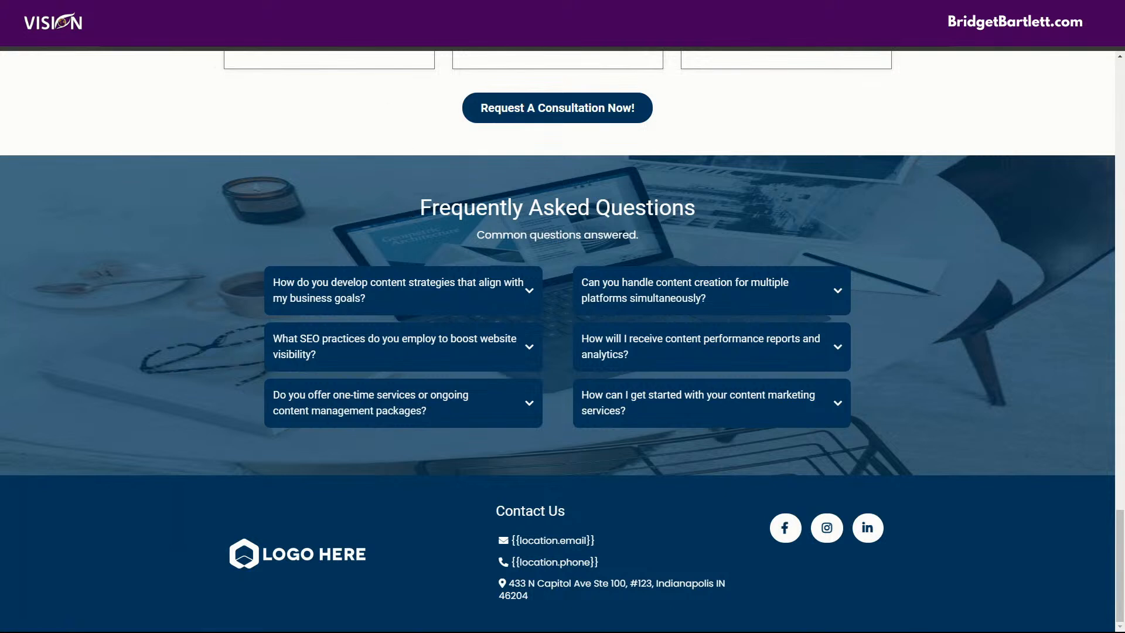
left_click_drag(398, 198, 761, 211)
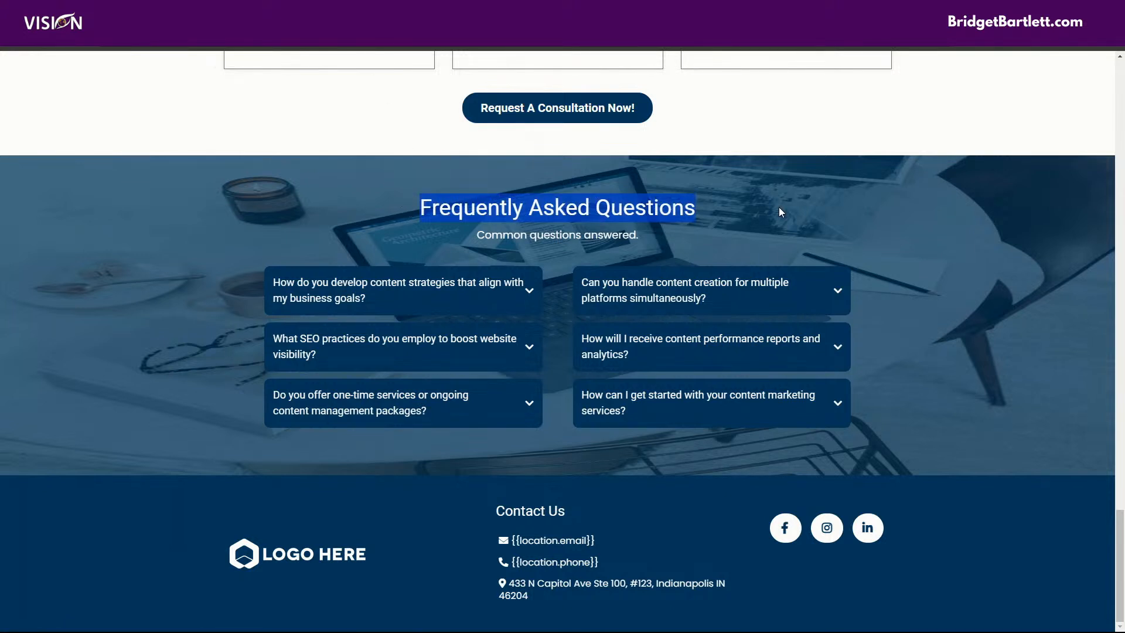
left_click_drag(473, 242, 719, 245)
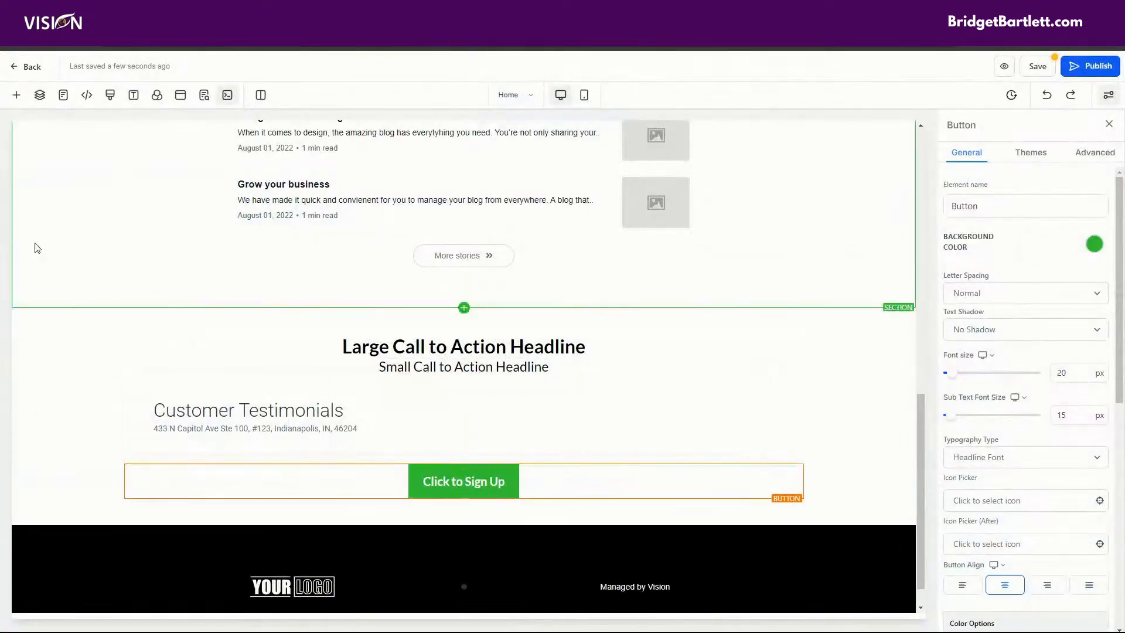
left_click(17, 95)
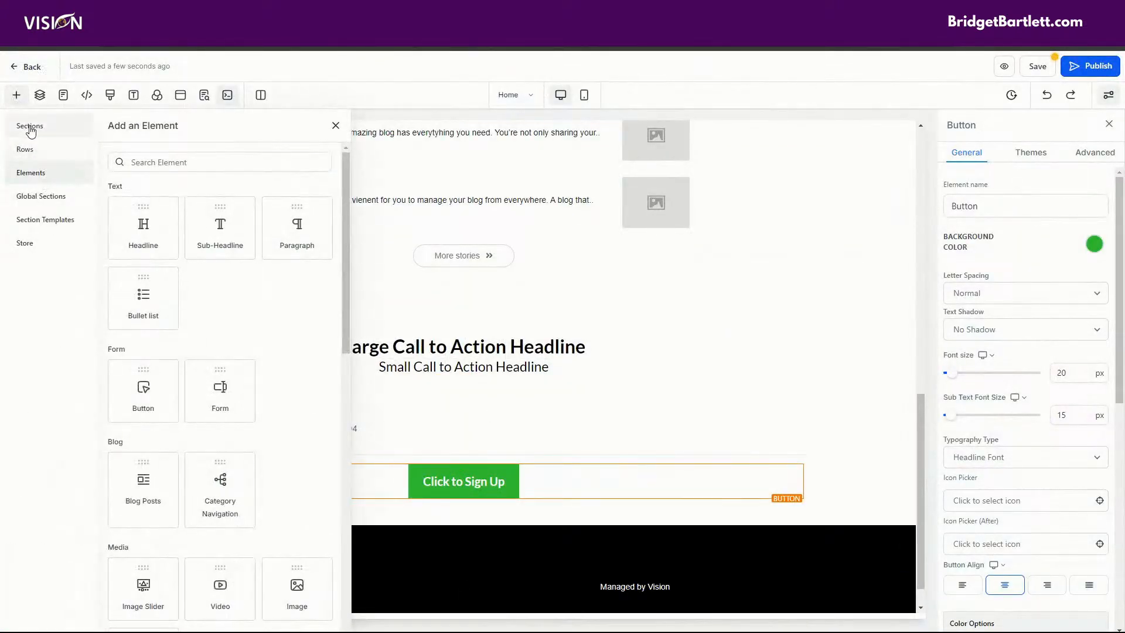
left_click(30, 126)
left_click_drag(164, 187, 692, 520)
scroll(689, 520, "down", 2)
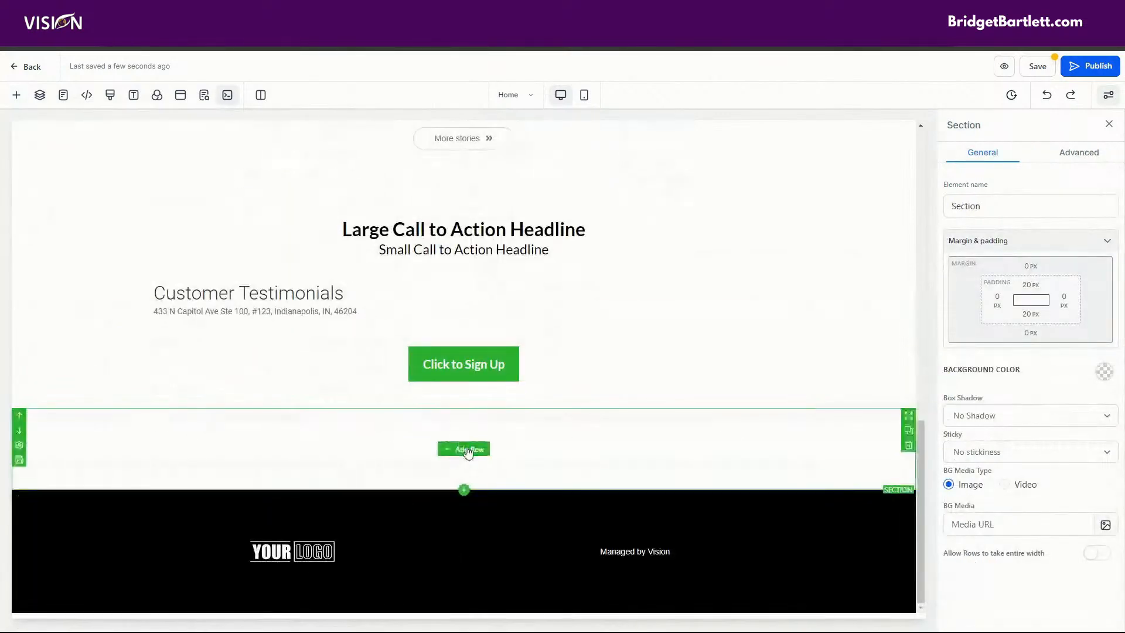
left_click(464, 448)
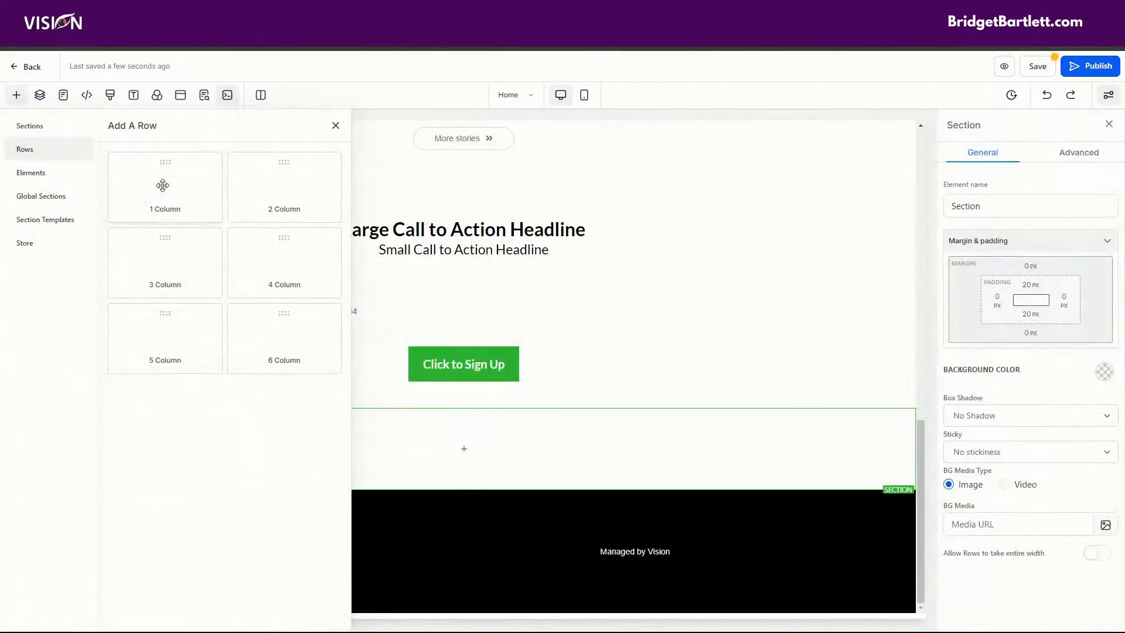
left_click_drag(162, 186, 500, 514)
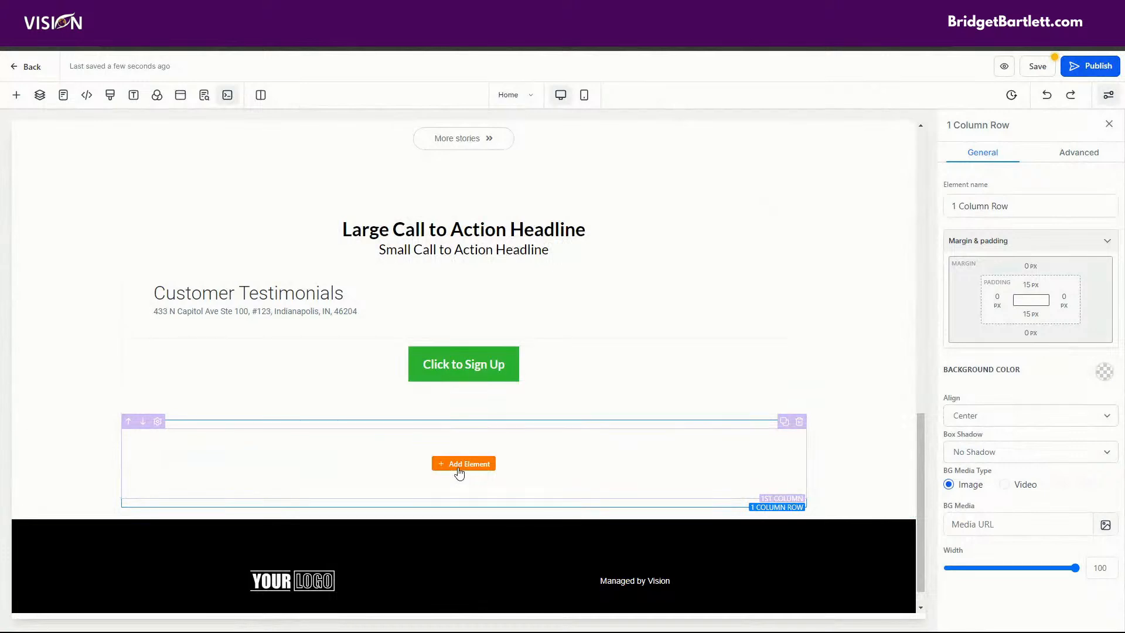
- Place a headline and a sub-headline in the new row above the footer
left_click(463, 464)
left_click_drag(145, 240, 538, 531)
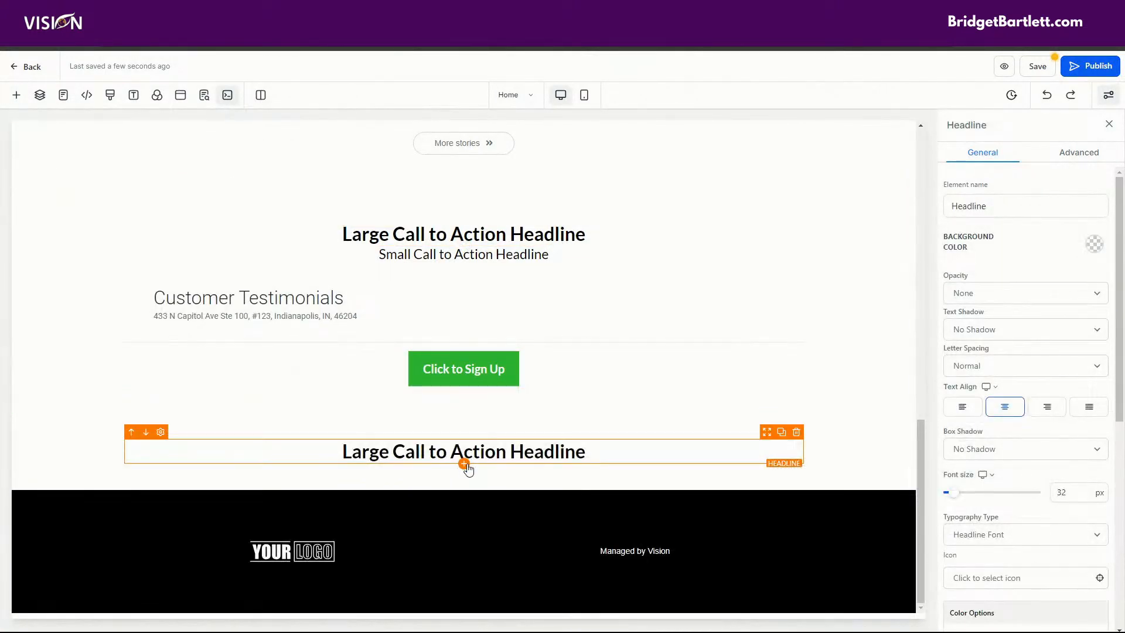
left_click(464, 464)
left_click_drag(213, 228, 461, 539)
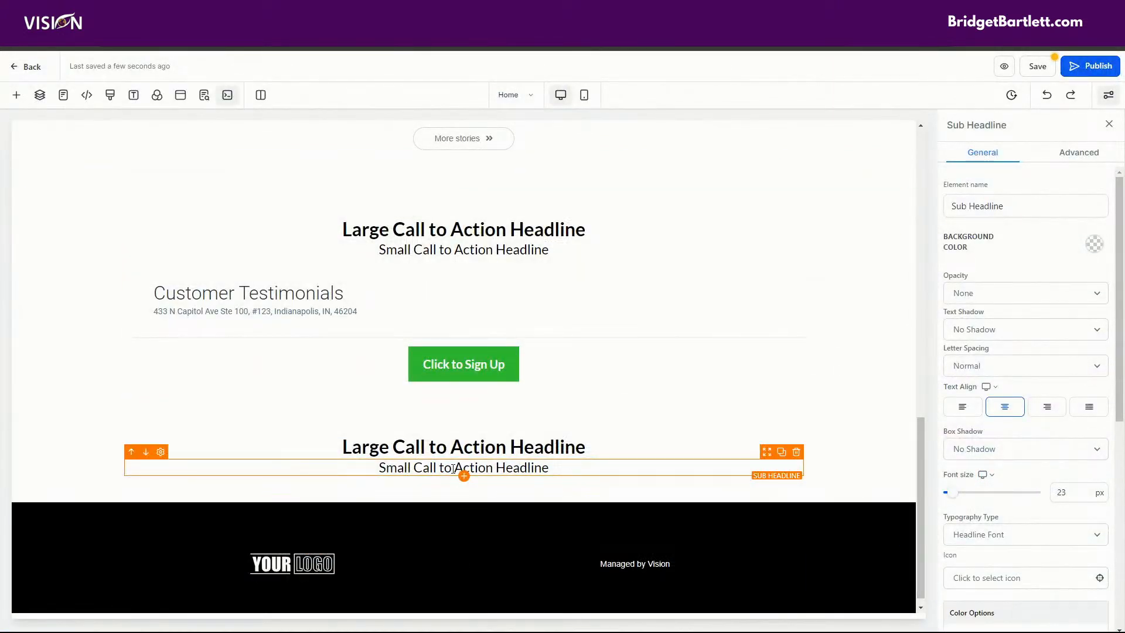
- Add an FAQ element below the sub-headline, try the Separated and Contained types, and set its type to Simple
left_click(464, 477)
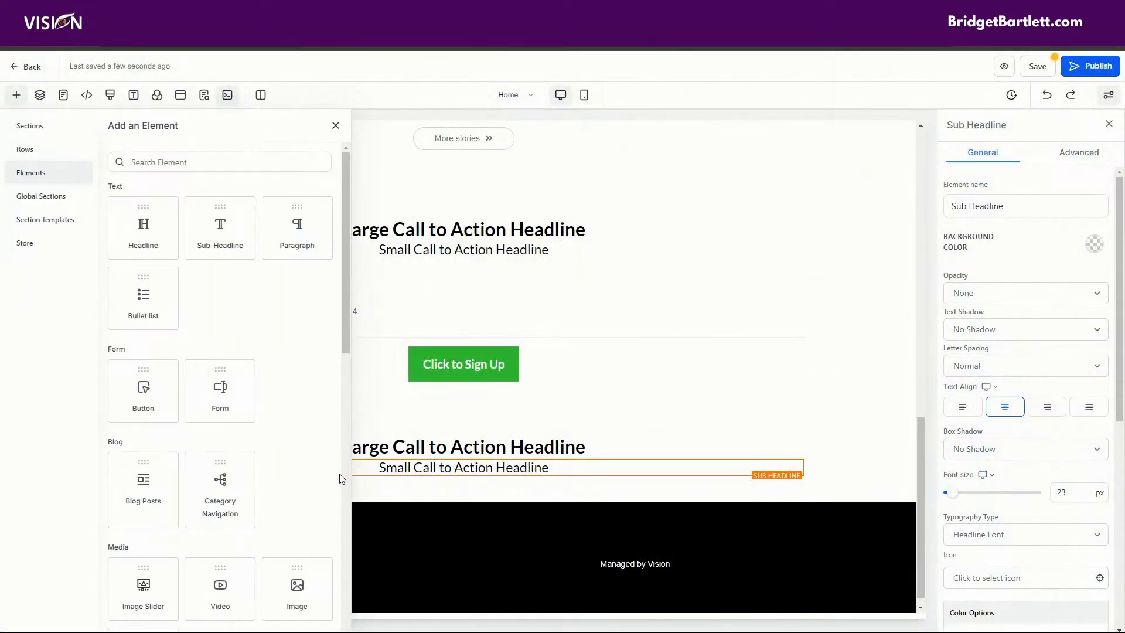
scroll(282, 478, "down", 1)
scroll(279, 478, "down", 5)
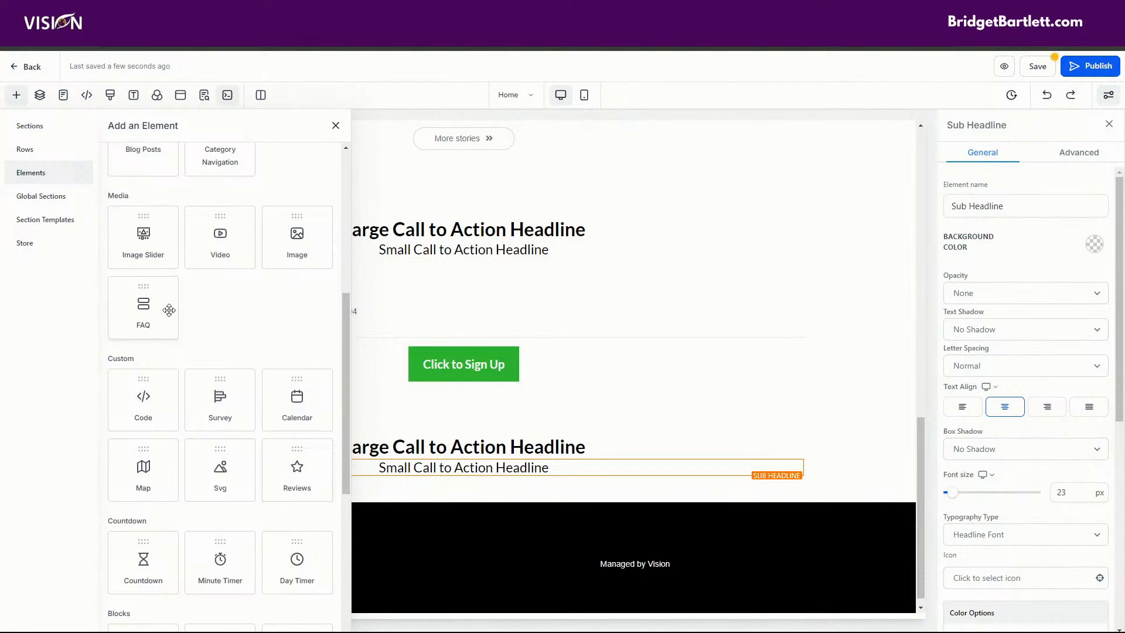
left_click_drag(141, 315, 528, 490)
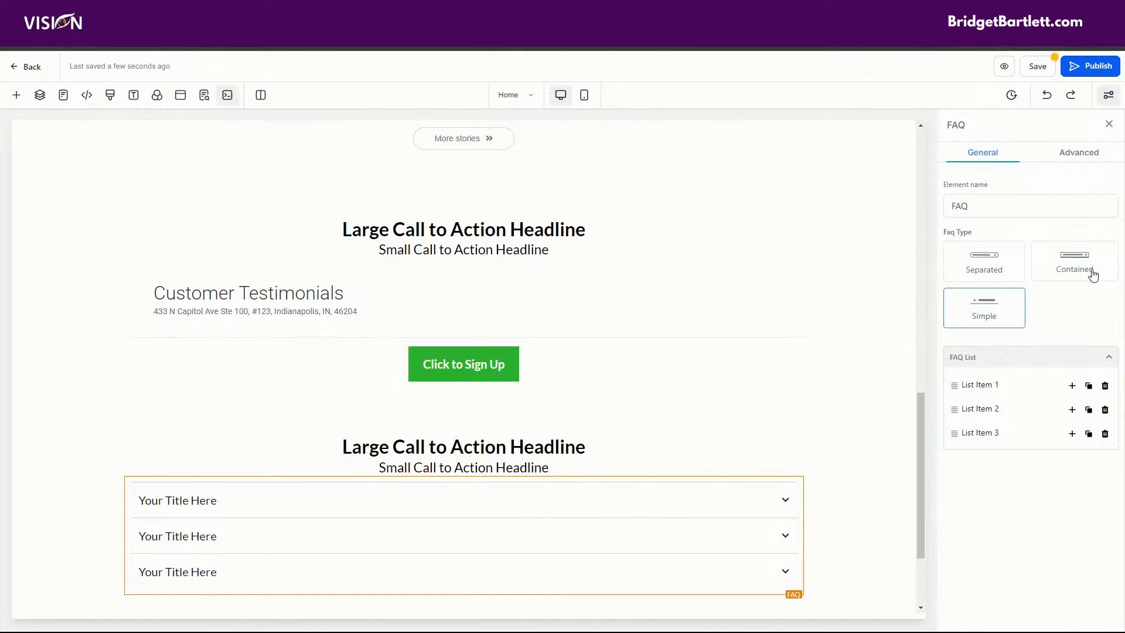
left_click(991, 273)
left_click(1066, 273)
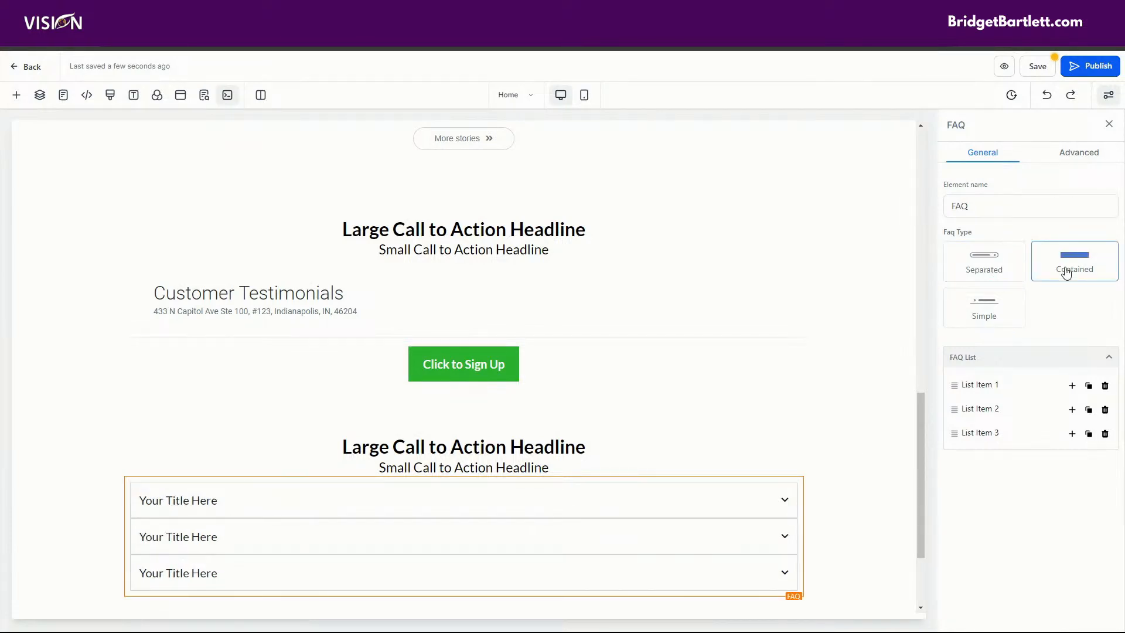
left_click(979, 316)
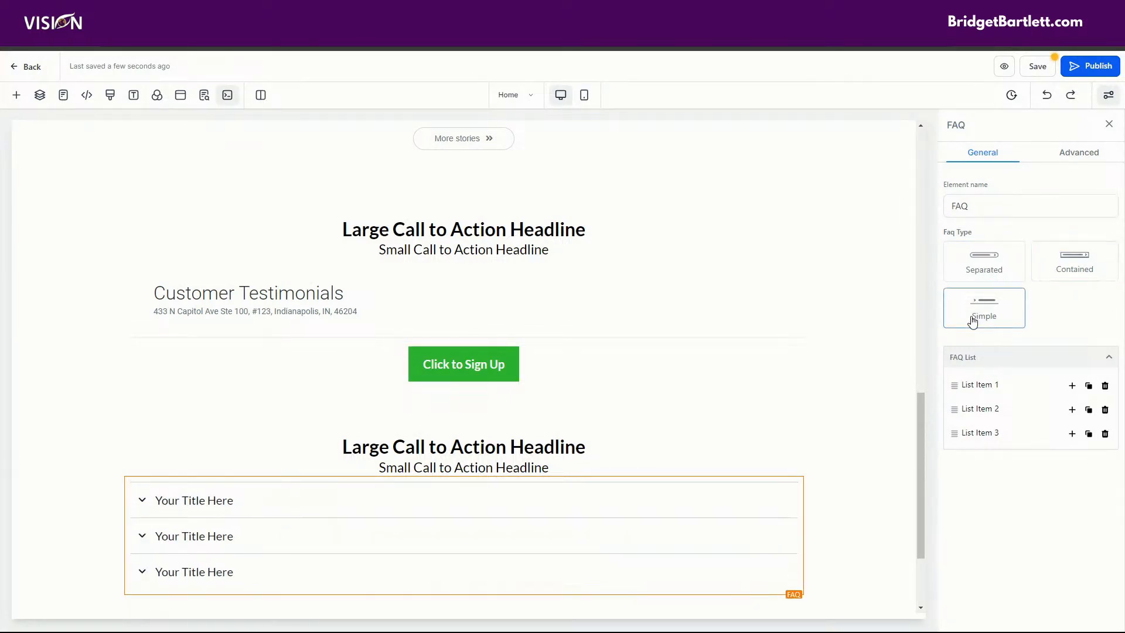
- Look through the FAQ element's advanced icon, expansion, spacing, border and visibility options
left_click(1077, 154)
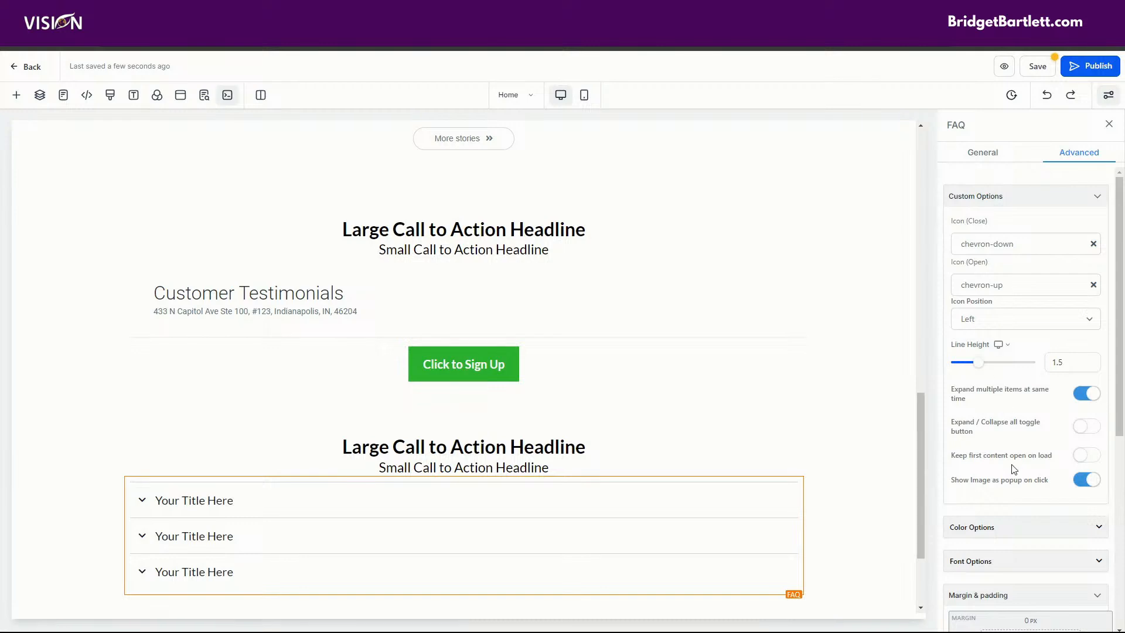
scroll(1010, 463, "down", 3)
scroll(1008, 474, "down", 3)
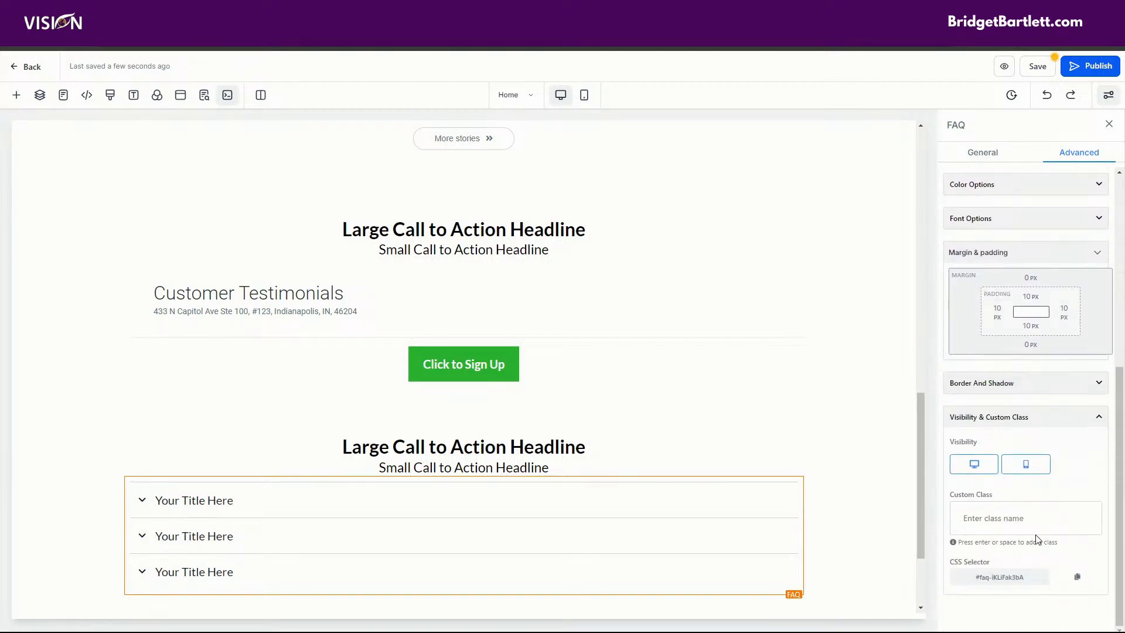
scroll(990, 235, "up", 1)
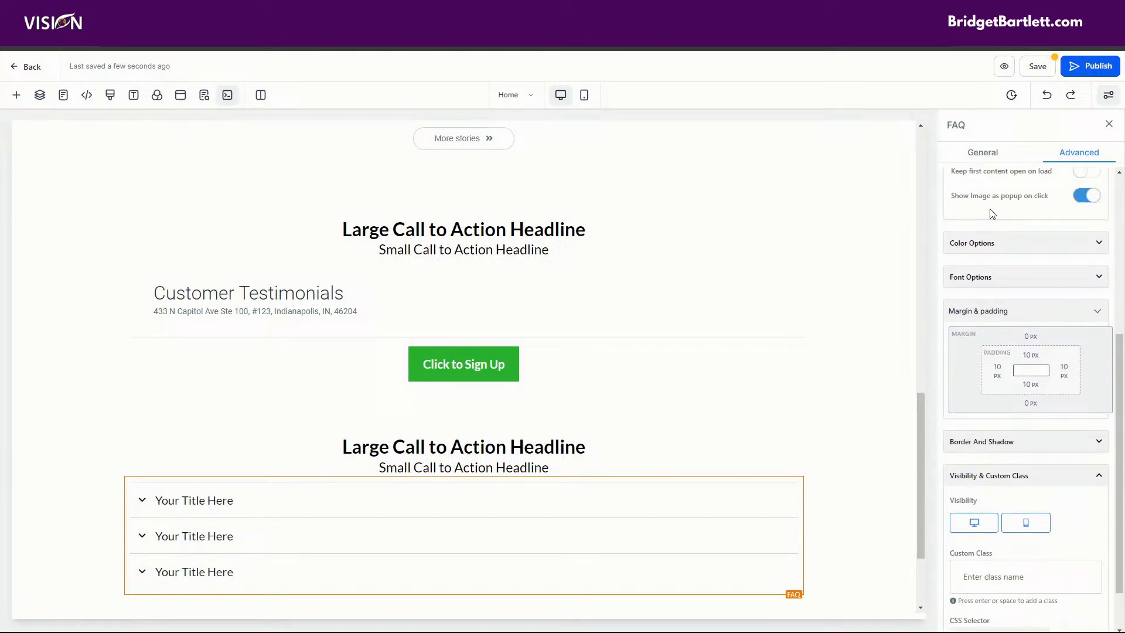
left_click(978, 152)
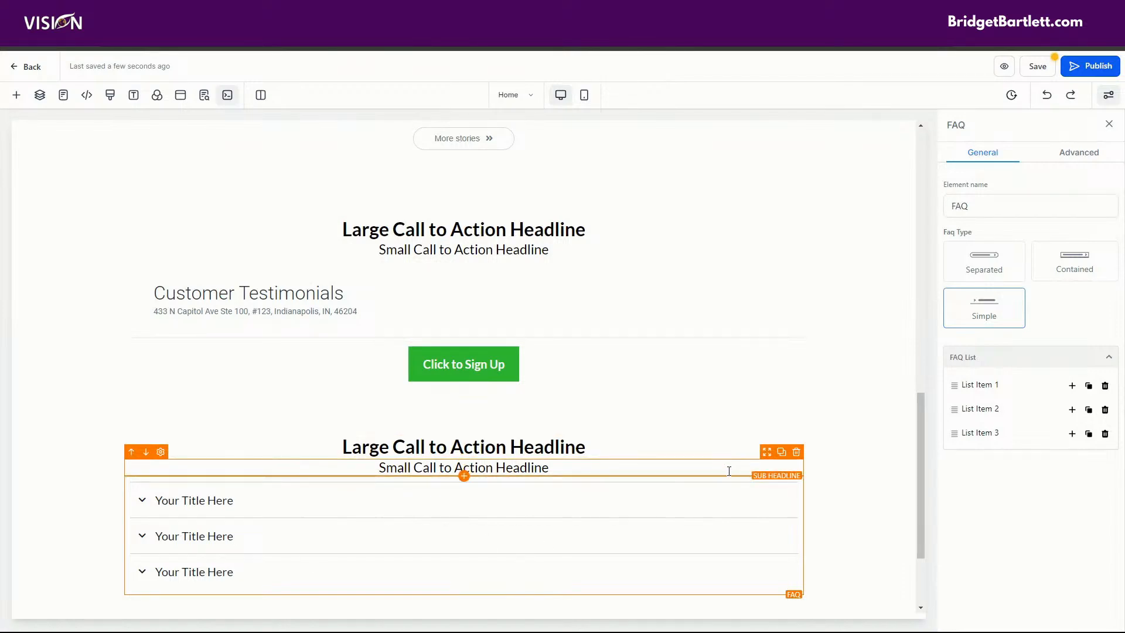
- Duplicate the FAQ column within its row and add an empty one-column row above it
left_click(804, 511)
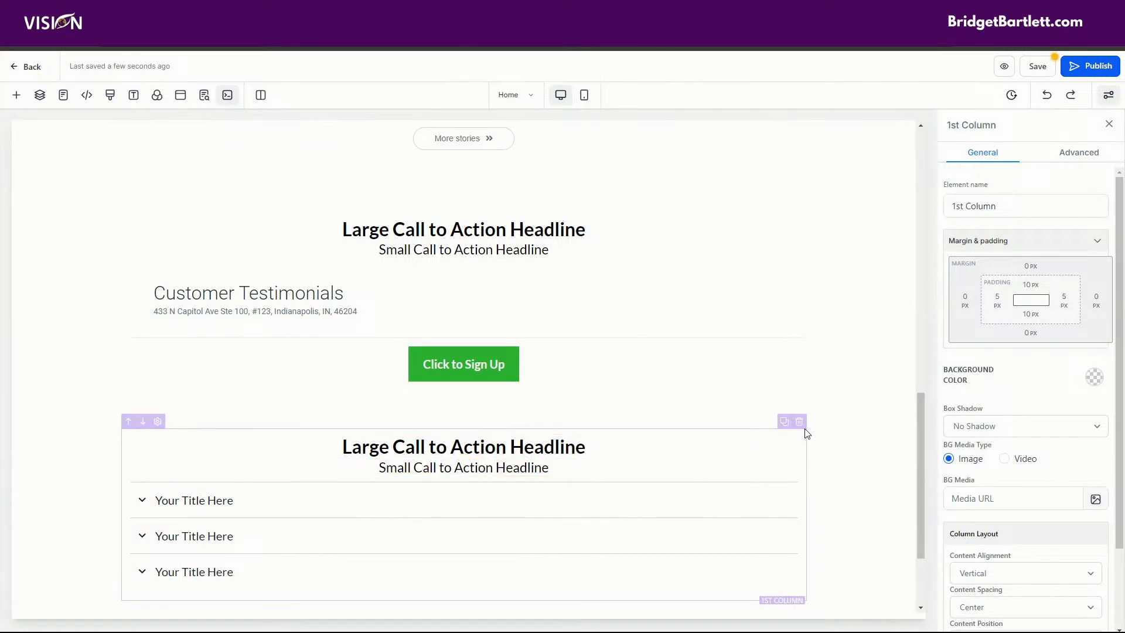
left_click(784, 424)
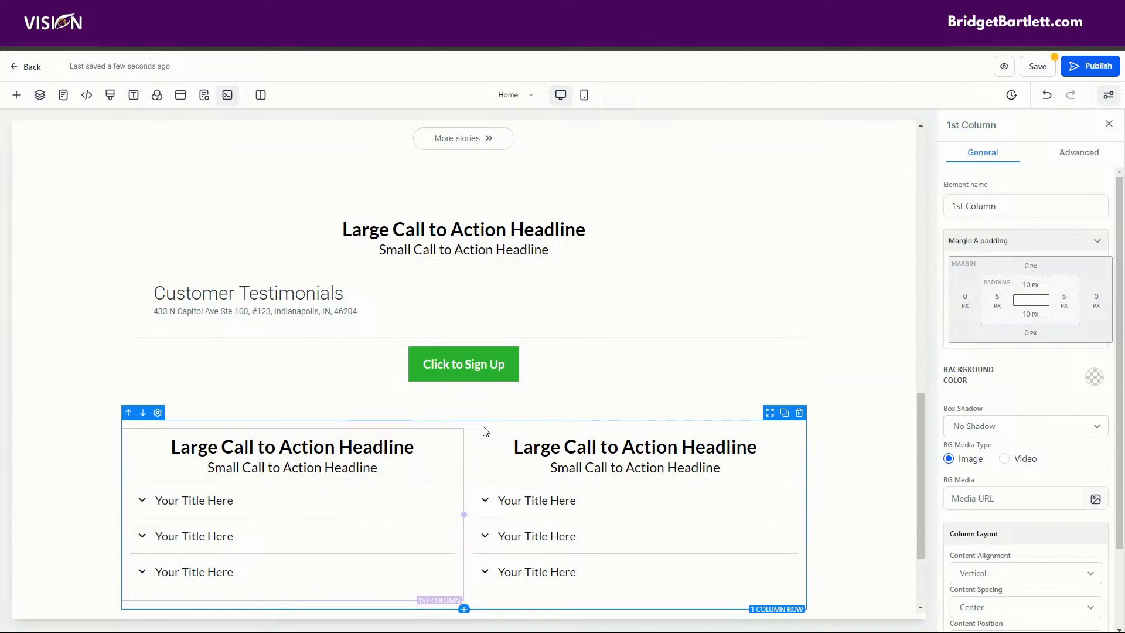
left_click(465, 610)
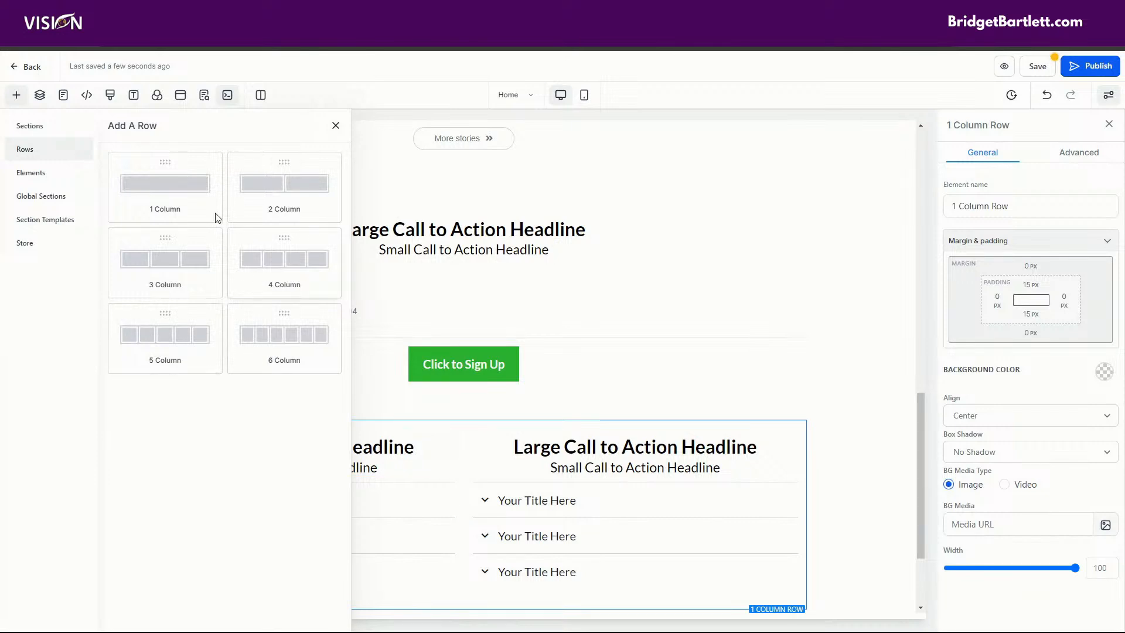
left_click_drag(213, 216, 494, 505)
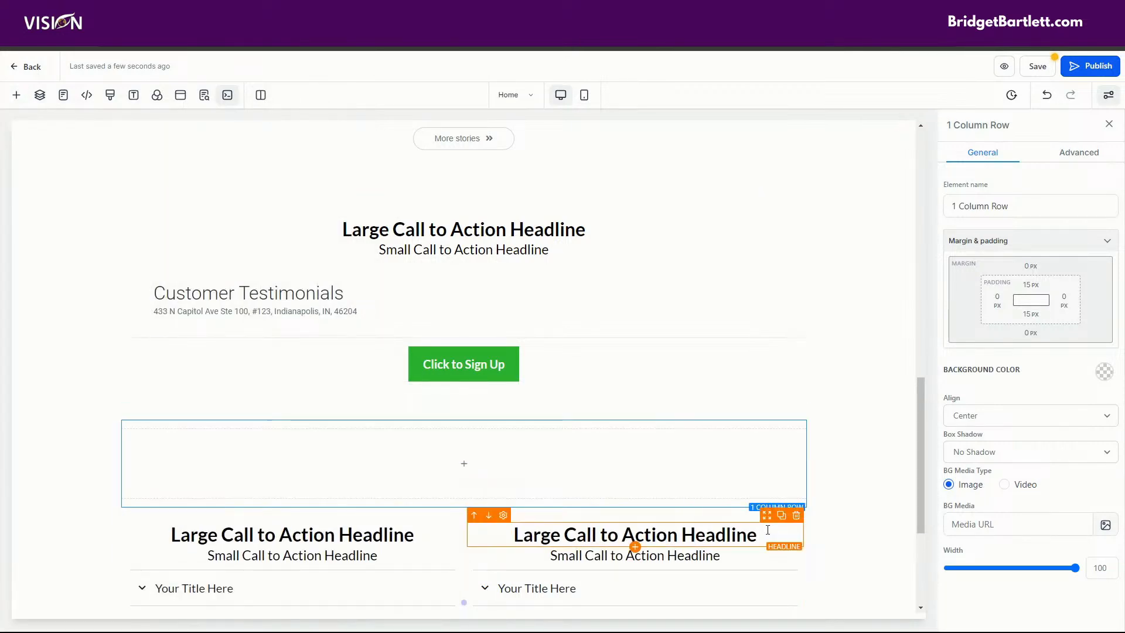
- Move the headline and sub-headline from the second FAQ column into the new row above and delete the first FAQ column's headline and sub-headline
left_click_drag(767, 516, 730, 538)
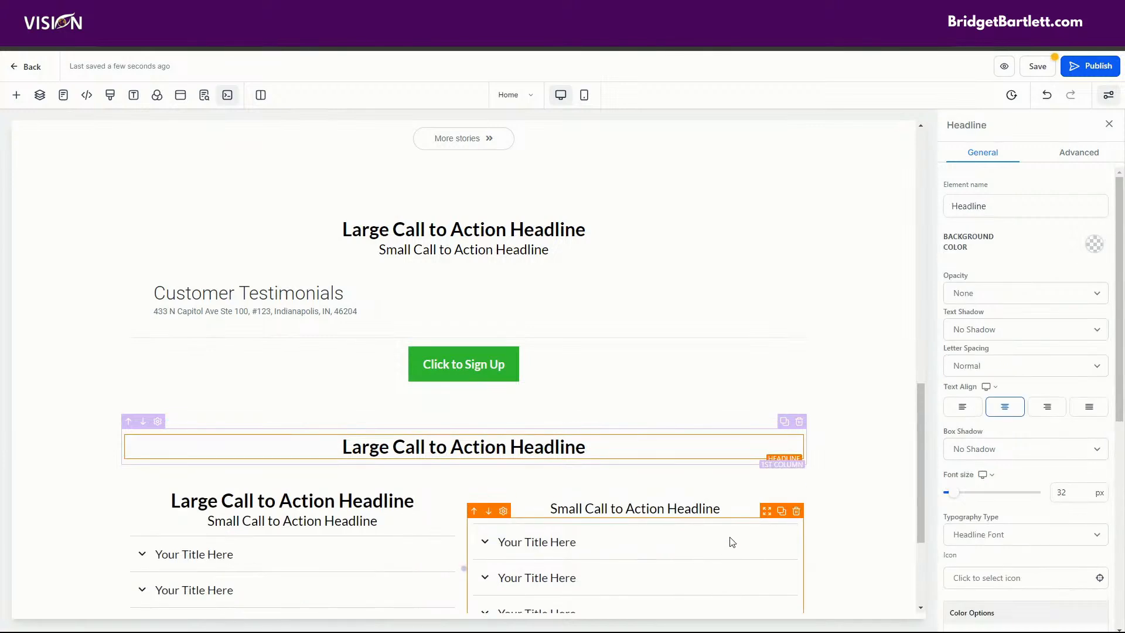
left_click_drag(769, 501, 539, 451)
left_click(454, 504)
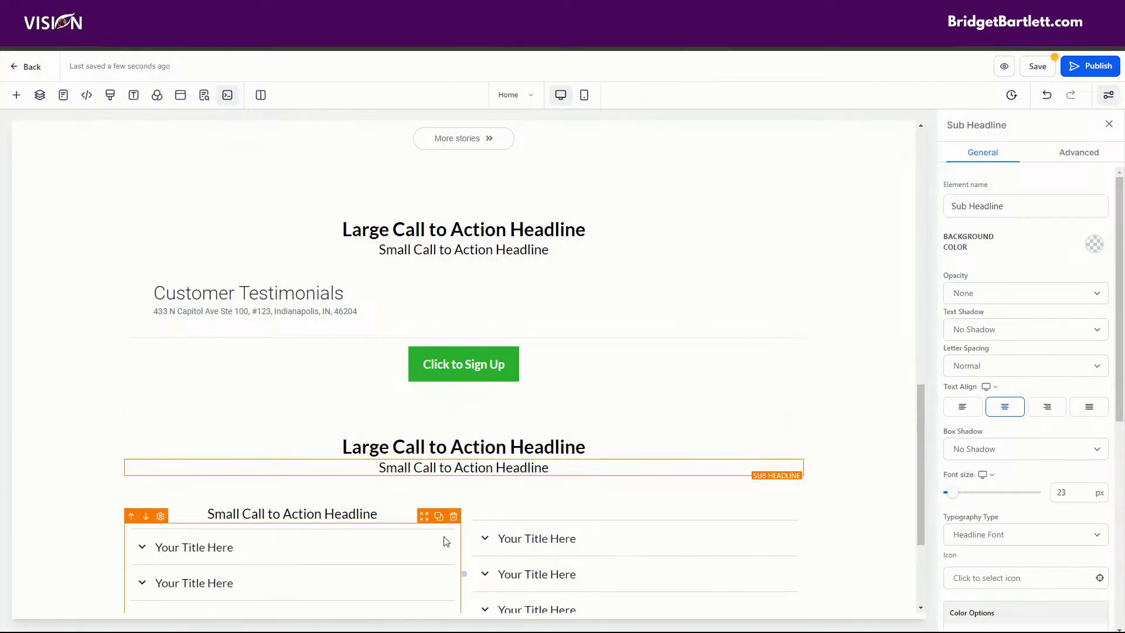
left_click(455, 501)
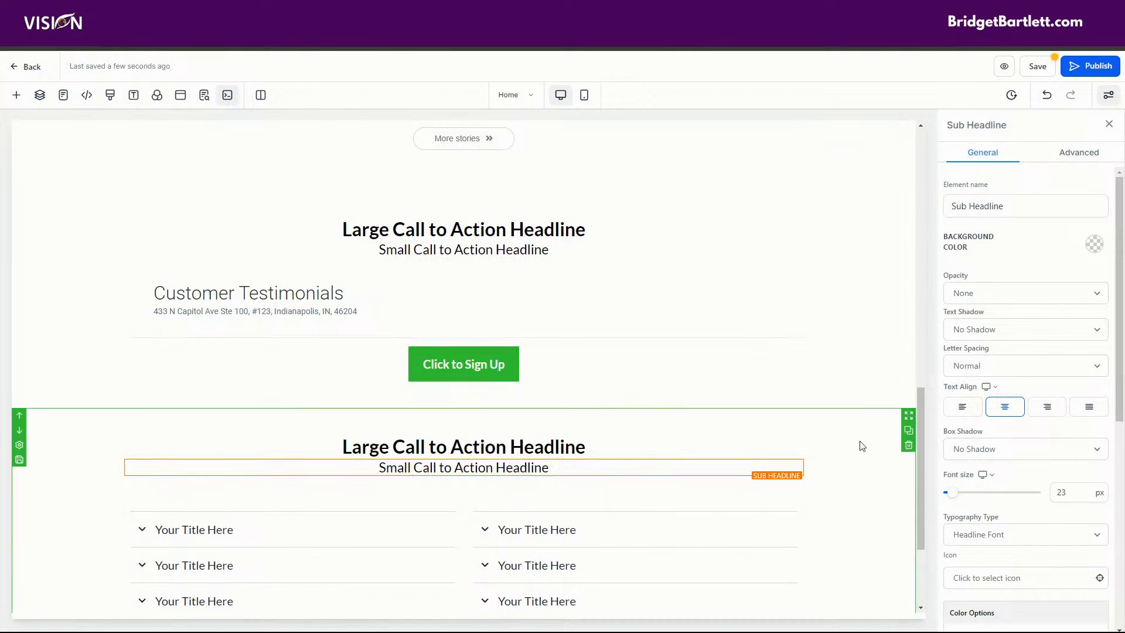
scroll(859, 511, "down", 3)
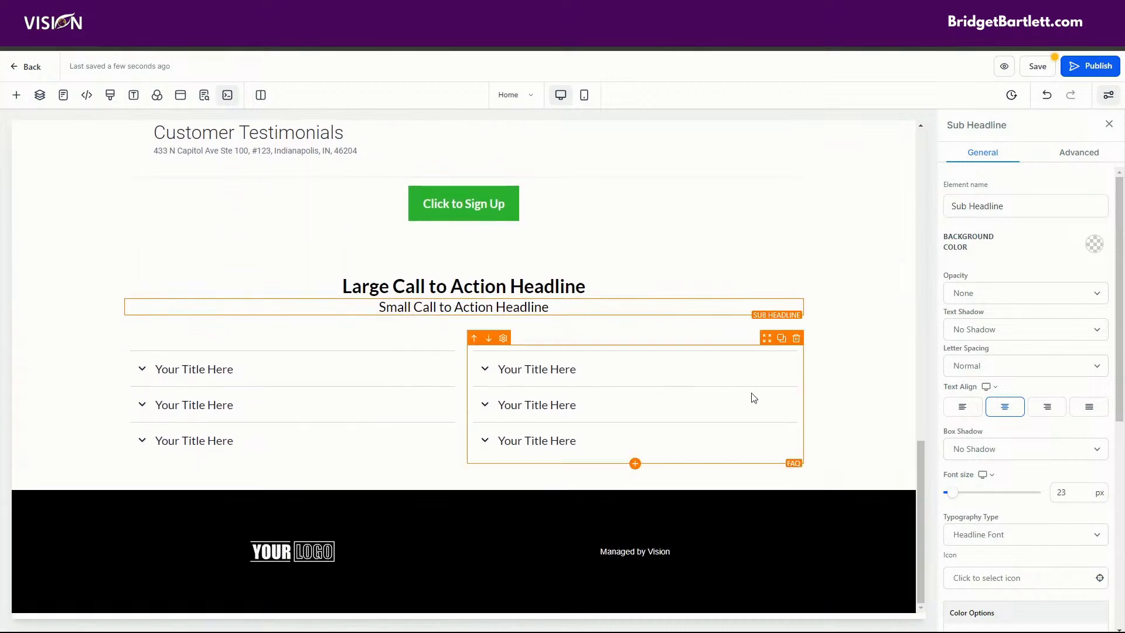
left_click(650, 349)
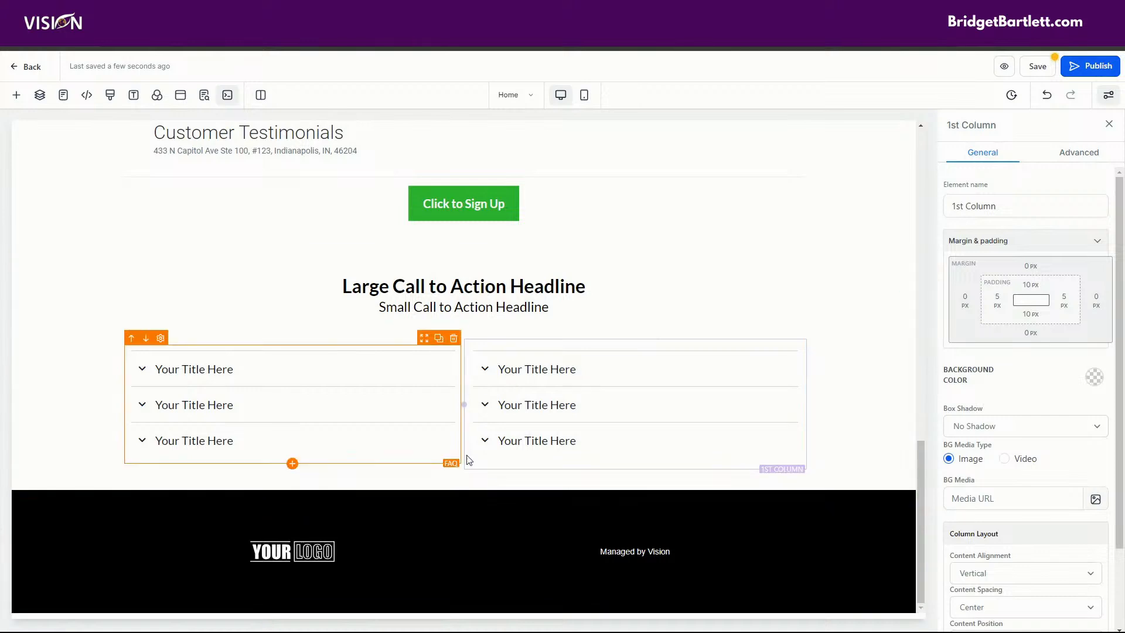
left_click(849, 393)
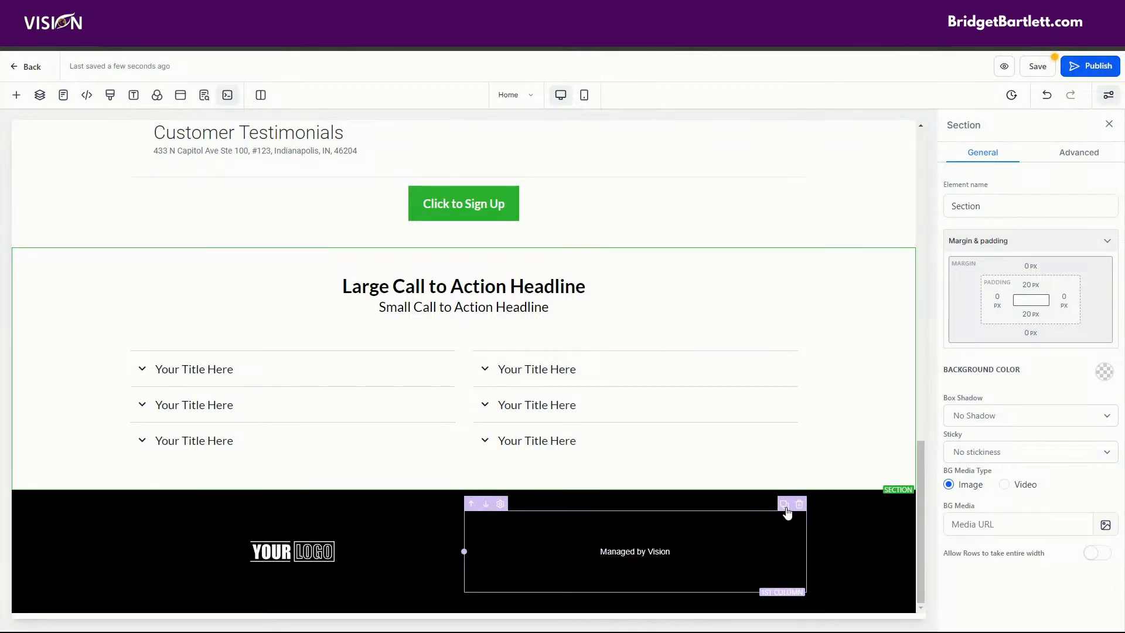
- Duplicate the footer's "Managed by Vision" column and delete the paragraph inside the copy
left_click(785, 504)
left_click(732, 552)
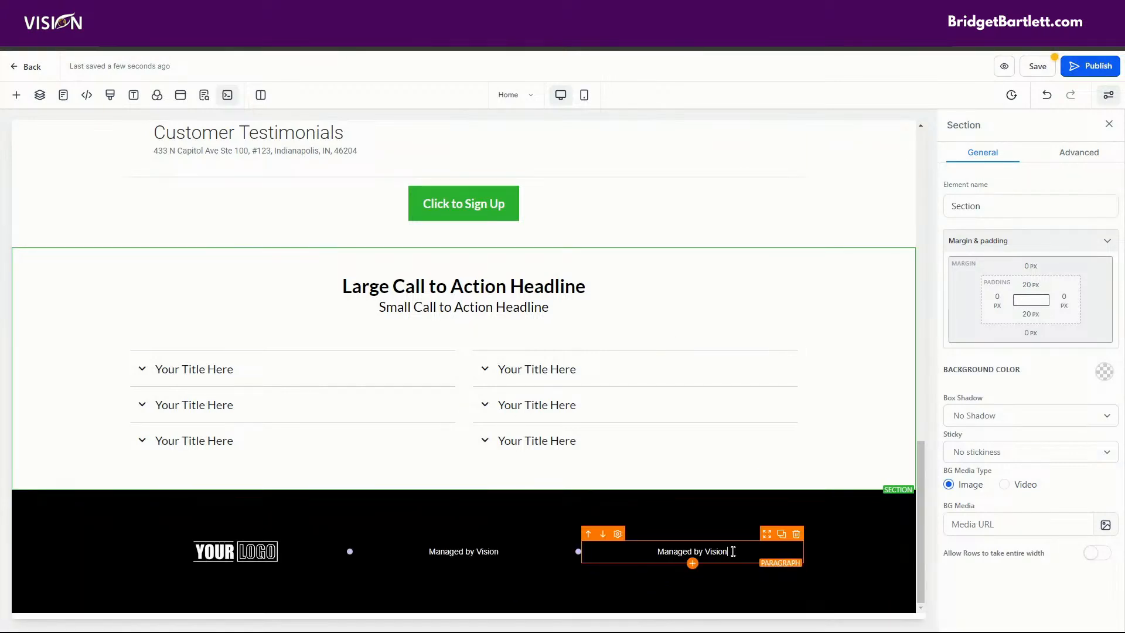
left_click(797, 535)
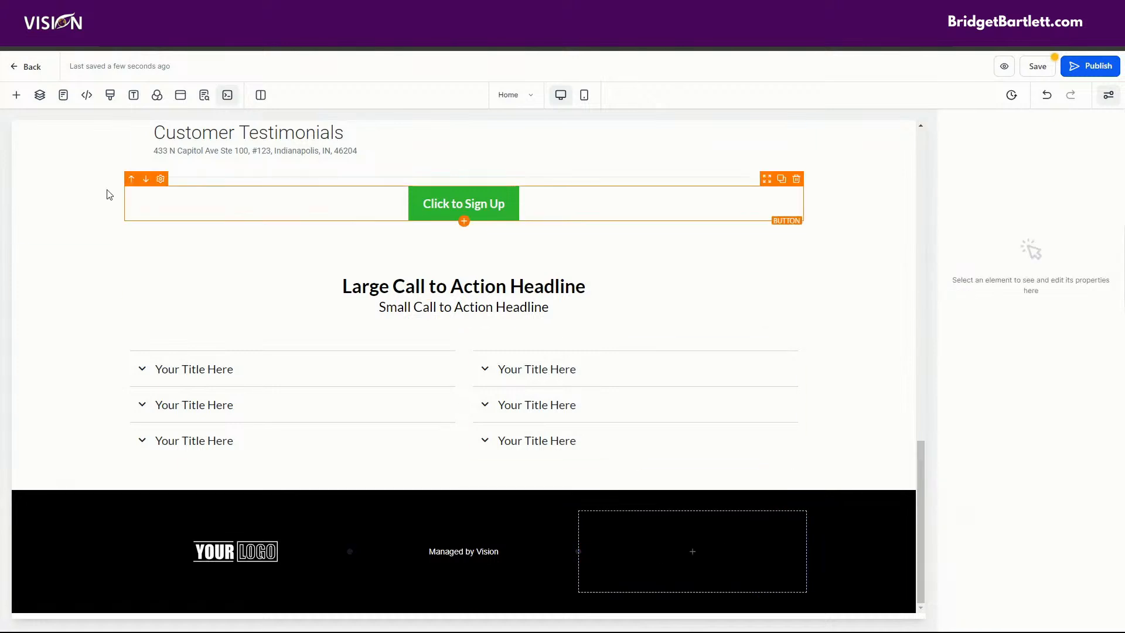
- Find the Social Icons element by searching "soc" and place it in the empty footer column
left_click(17, 99)
left_click(30, 173)
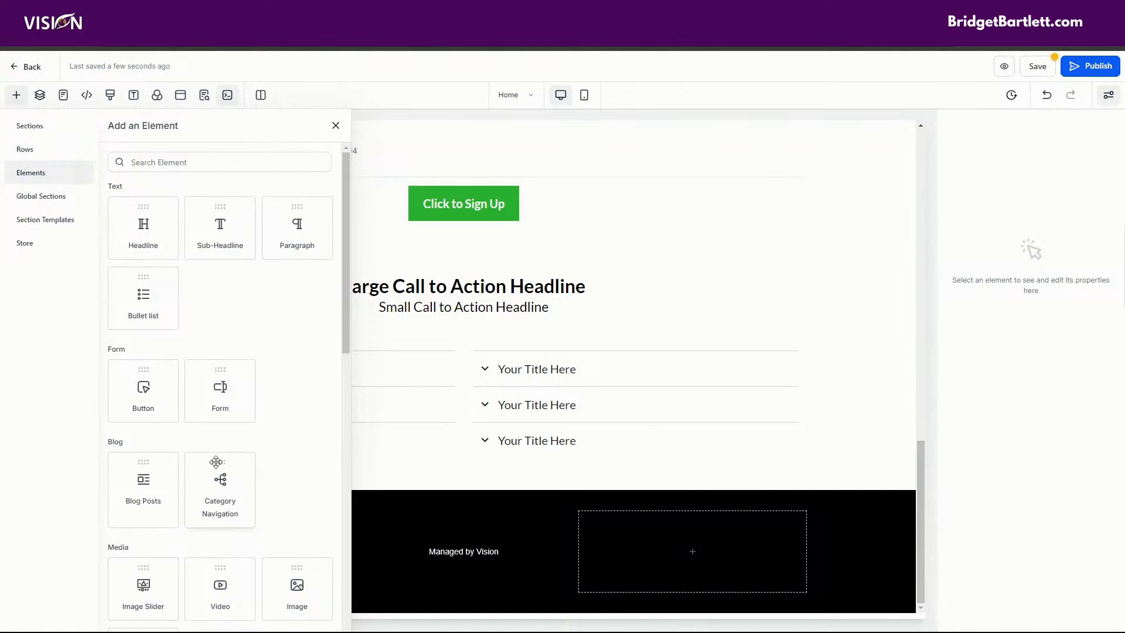
left_click(210, 161)
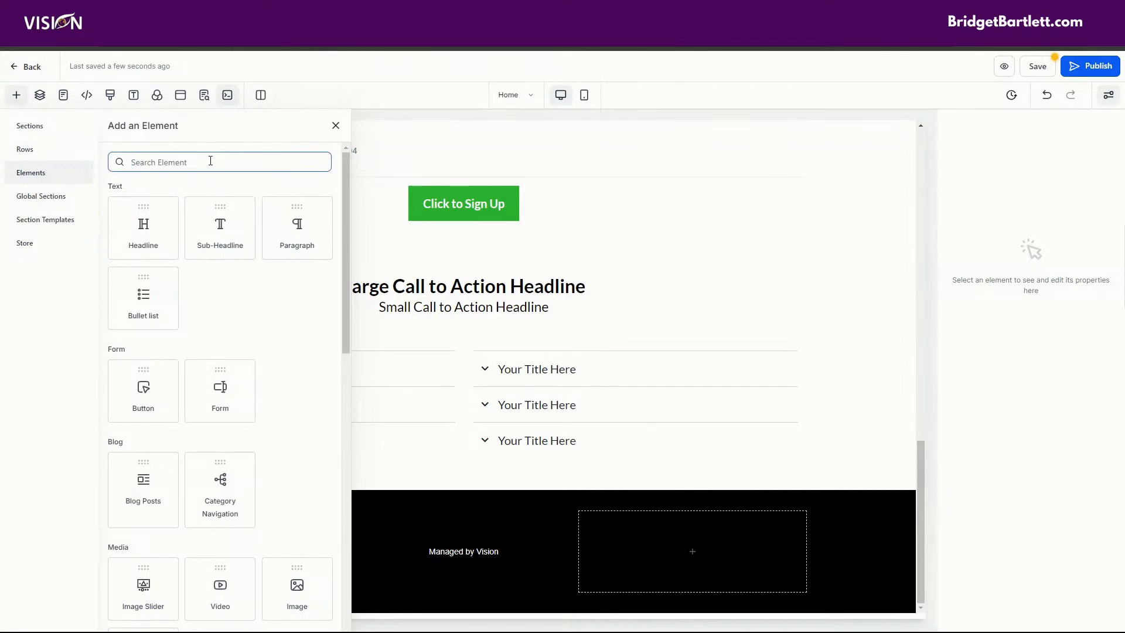
type("soc")
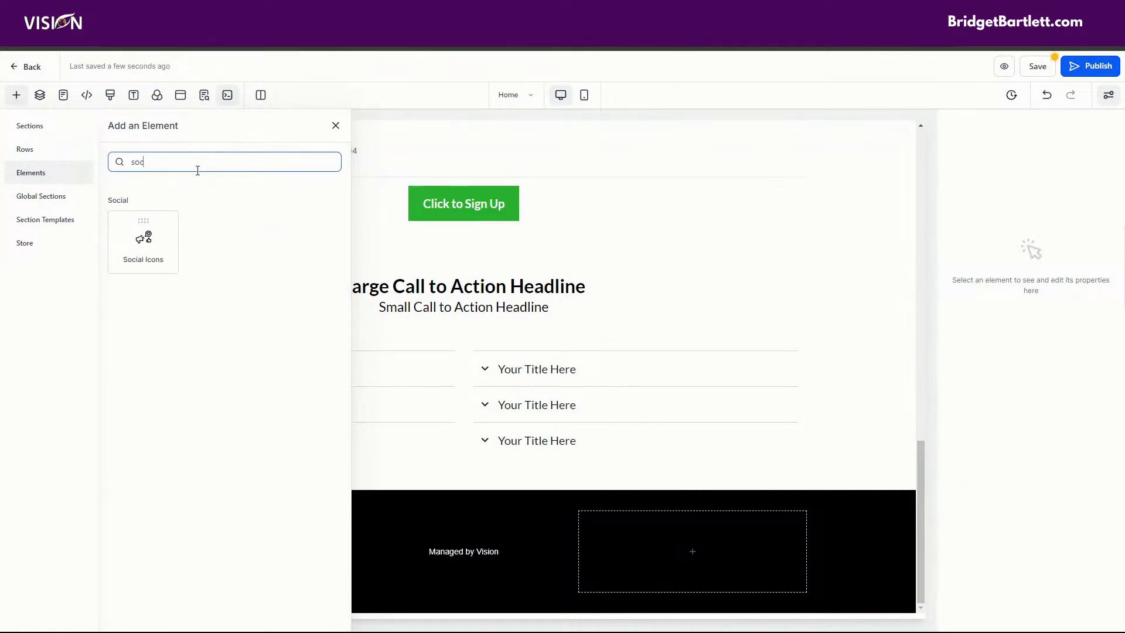
left_click_drag(144, 237, 675, 558)
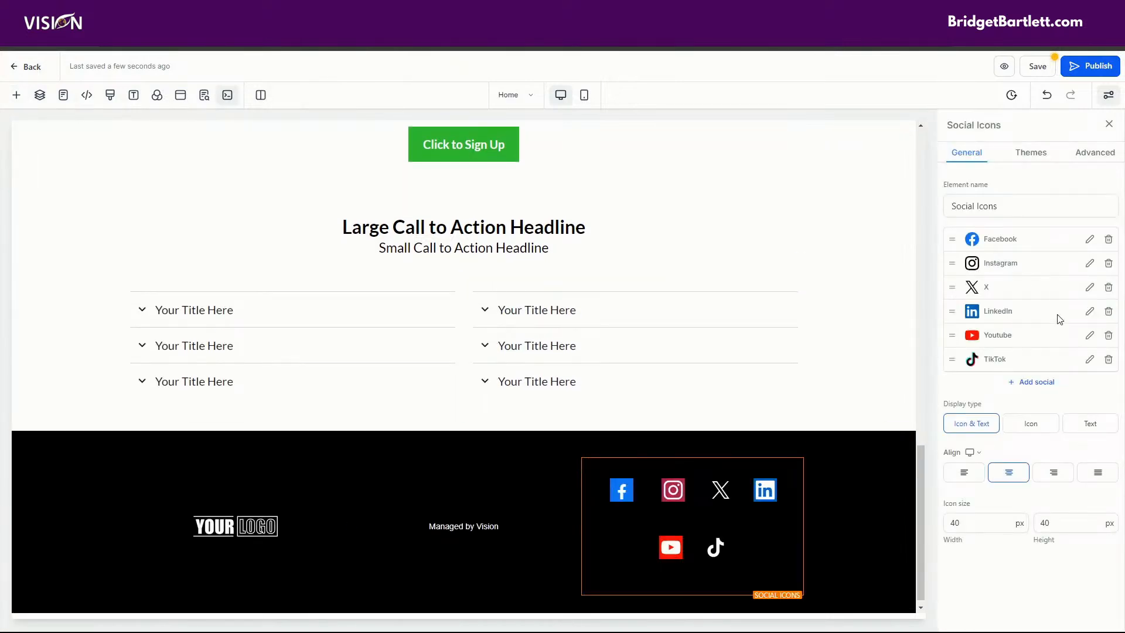
- Remove TikTok and LinkedIn from the footer's social icons, viewing the Youtube icon's link settings in between
left_click(1109, 361)
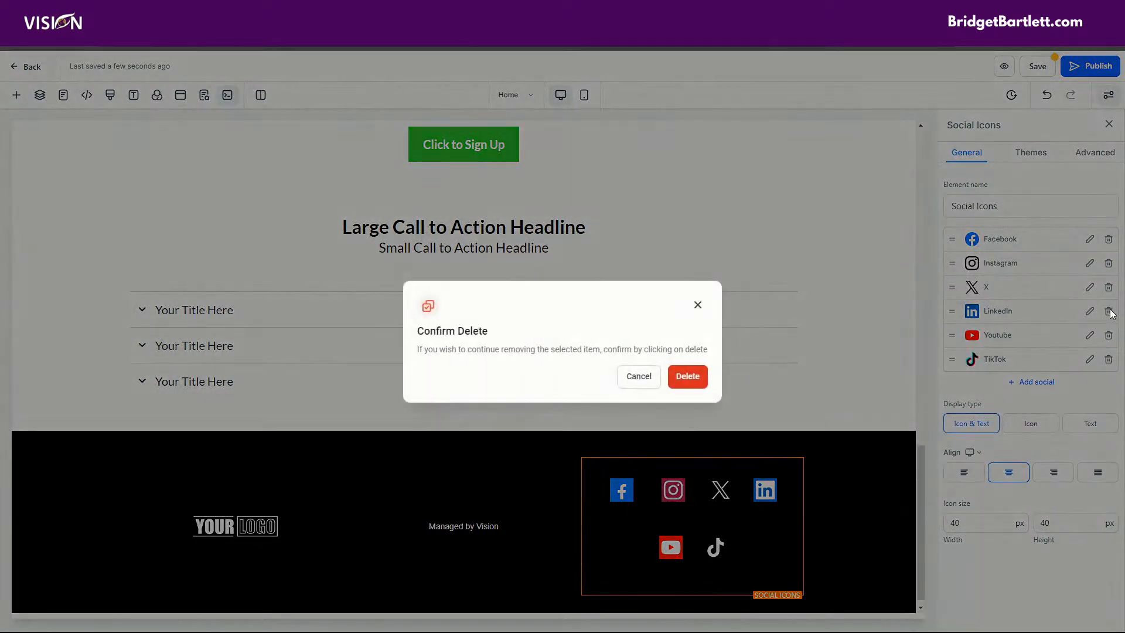
left_click(687, 377)
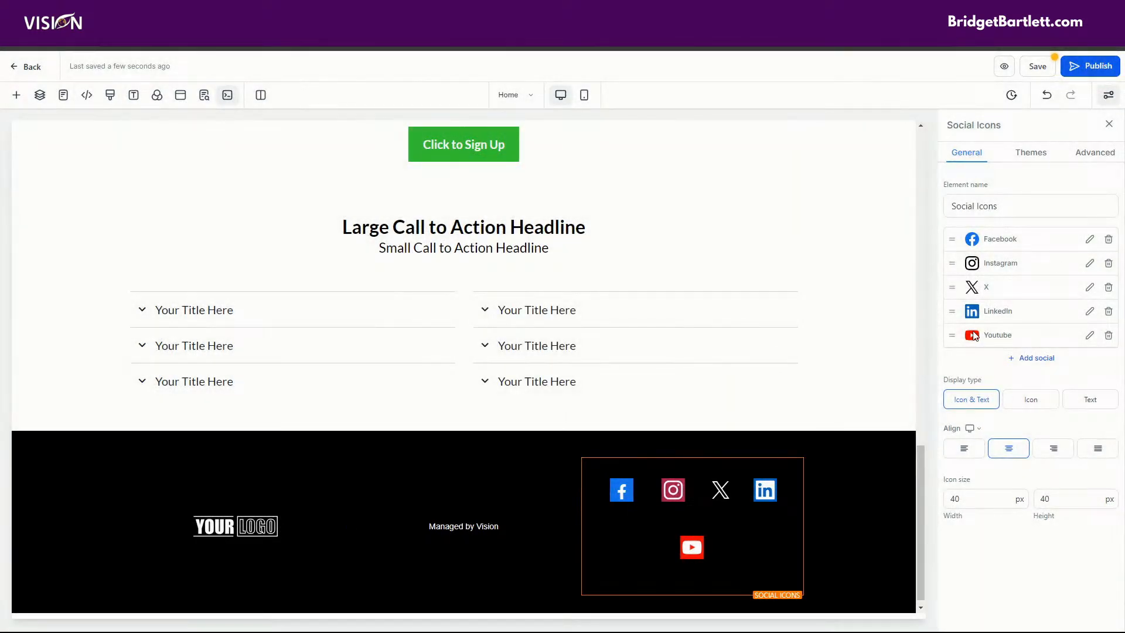
left_click(1090, 336)
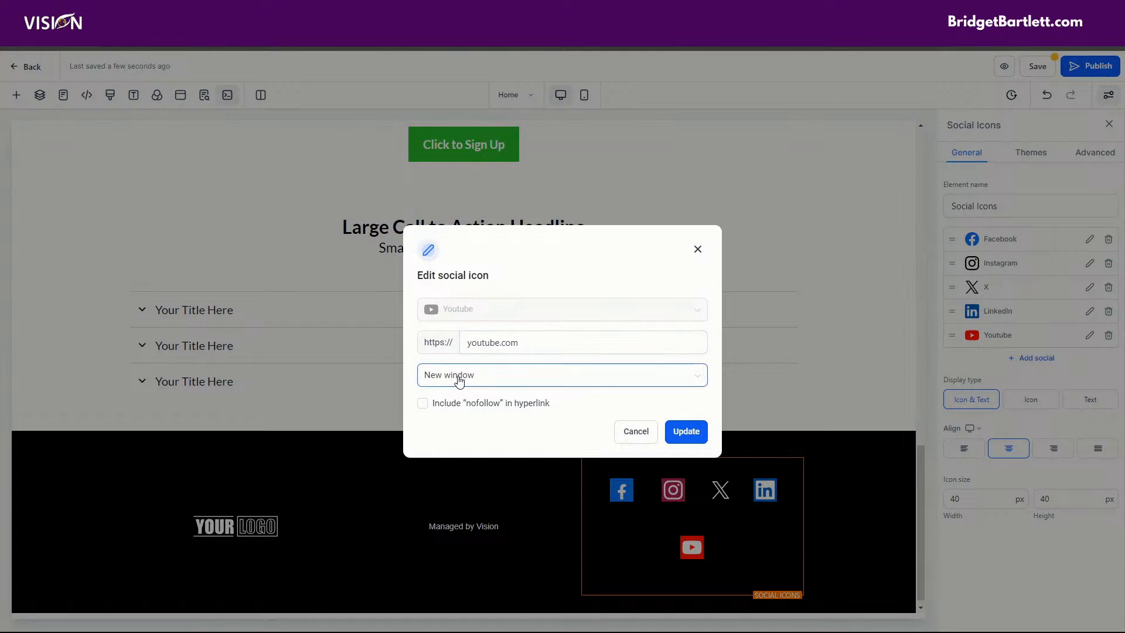
left_click(697, 249)
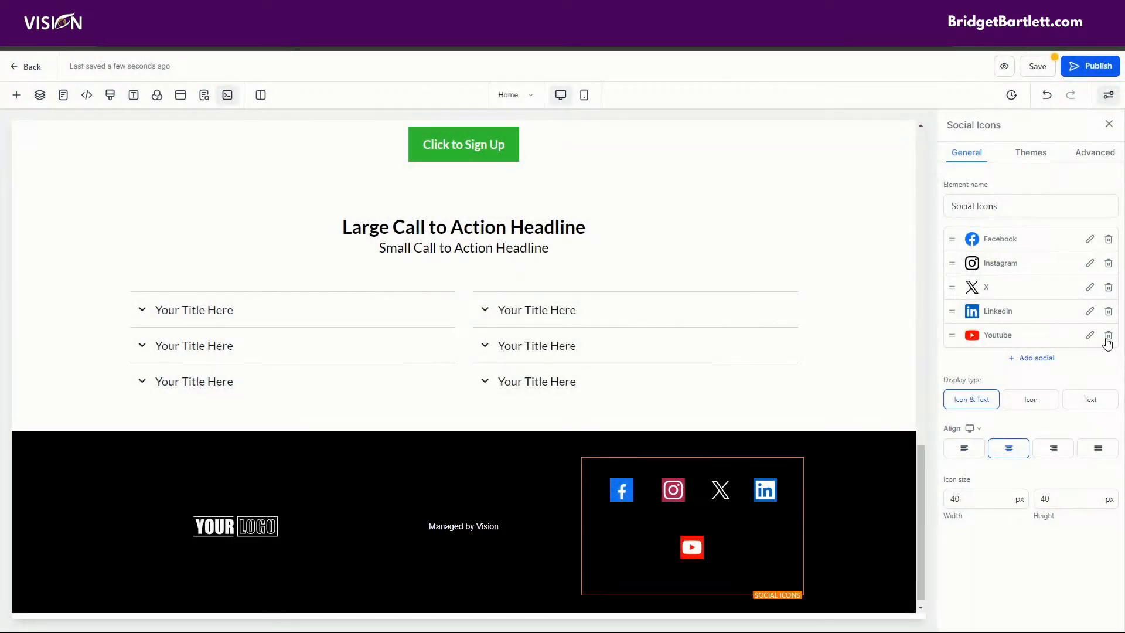
left_click(1109, 312)
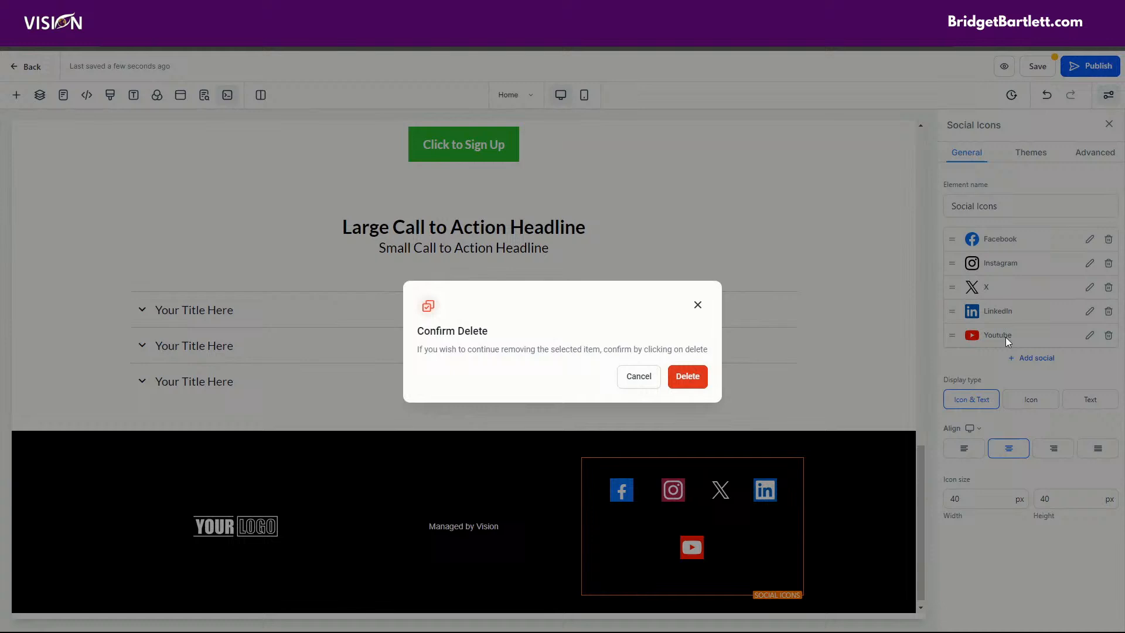
left_click(682, 377)
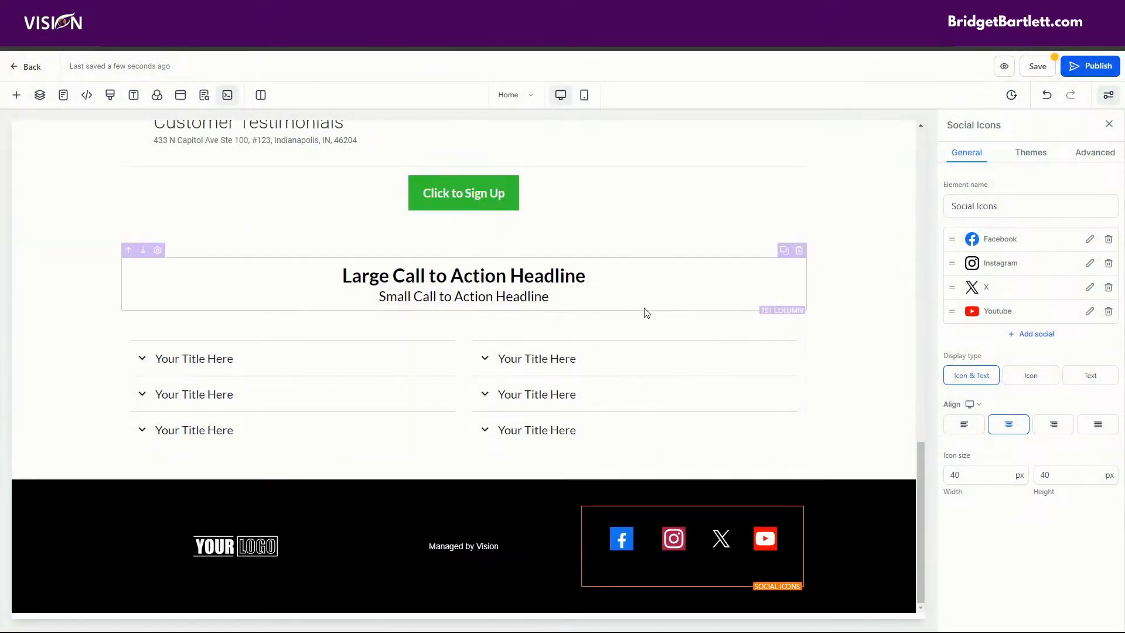
- Save the Home page and return to the website's page list
left_click(1036, 69)
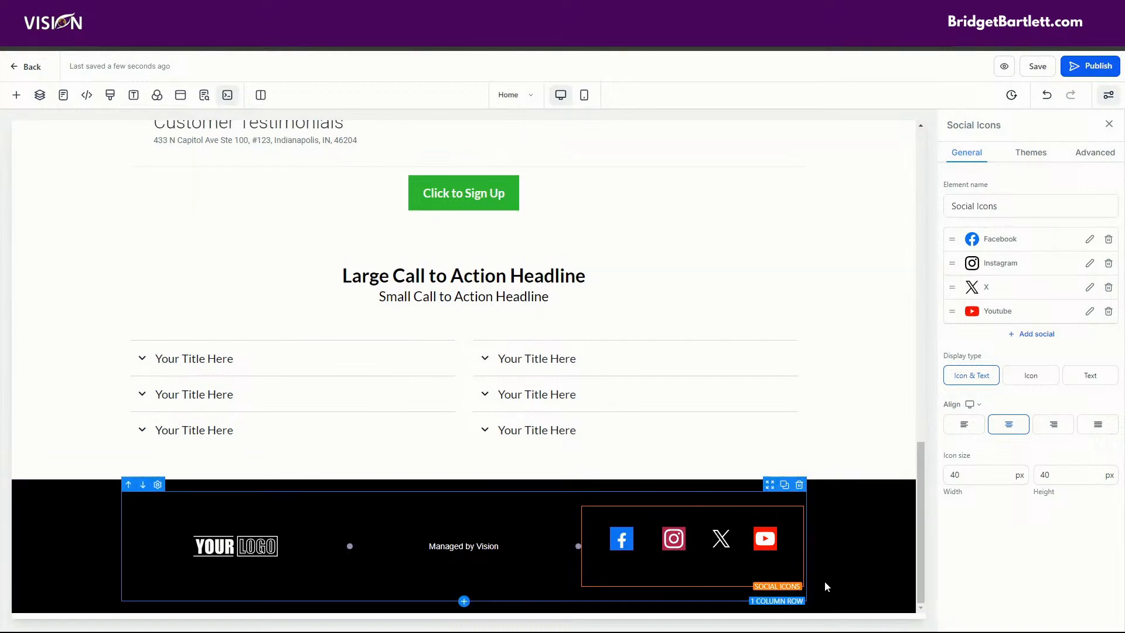
scroll(821, 543, "up", 20)
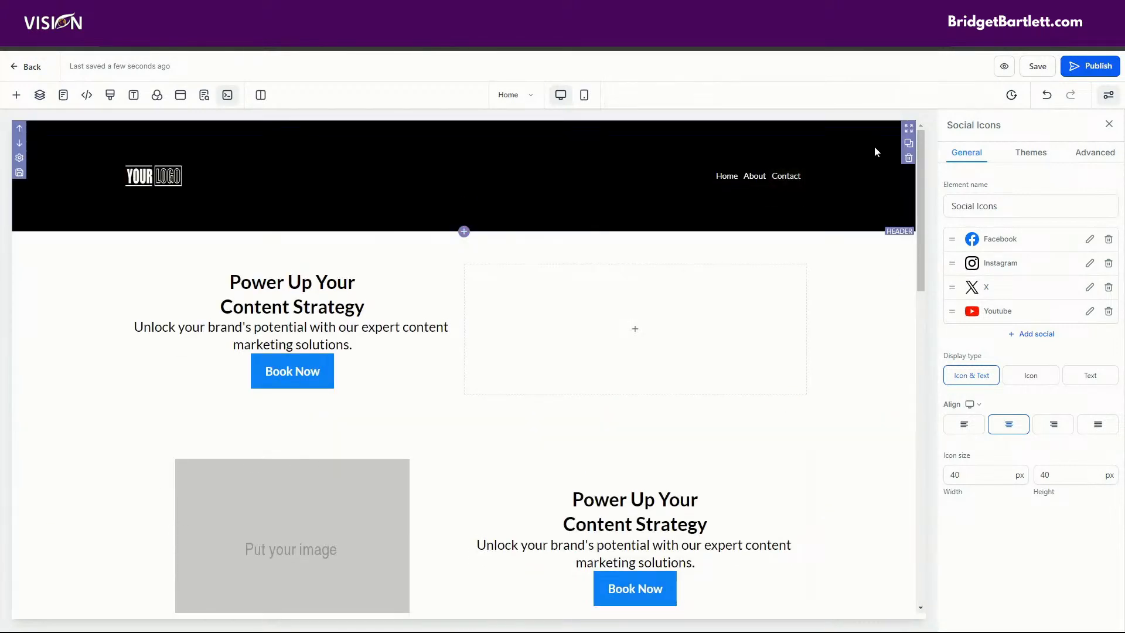
left_click(32, 67)
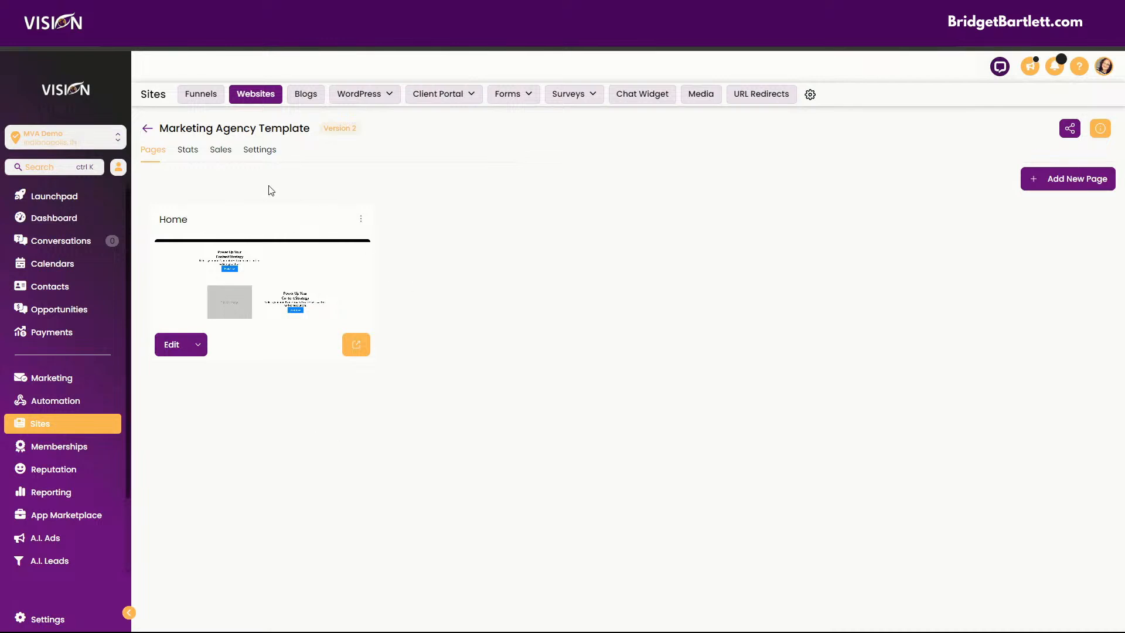
- Clone the Home page within the same website
left_click(361, 220)
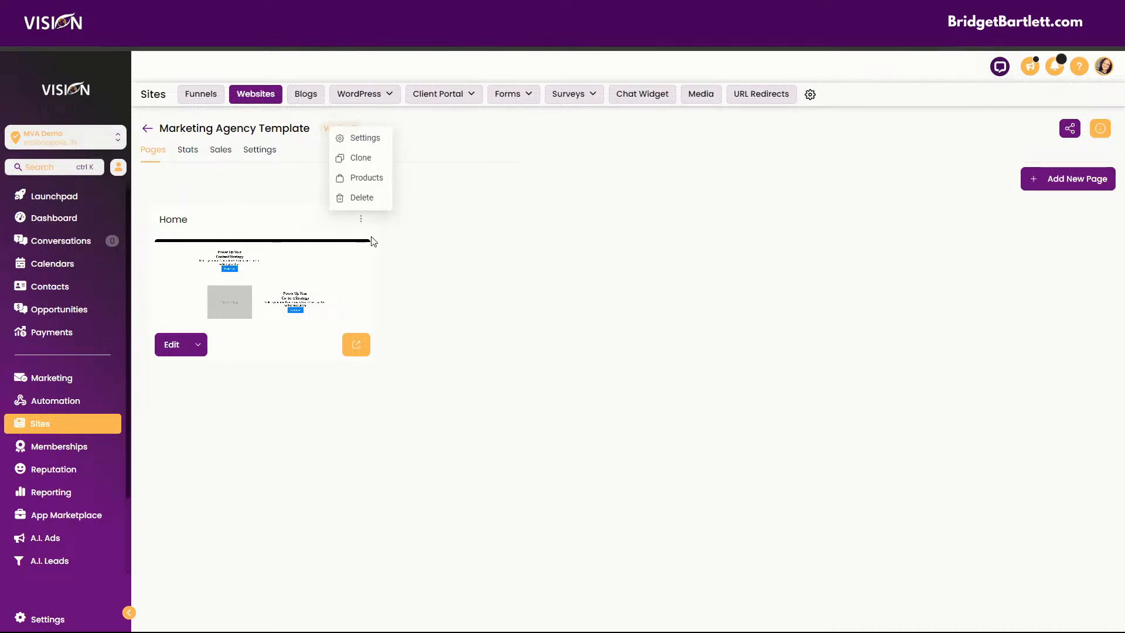
left_click(364, 156)
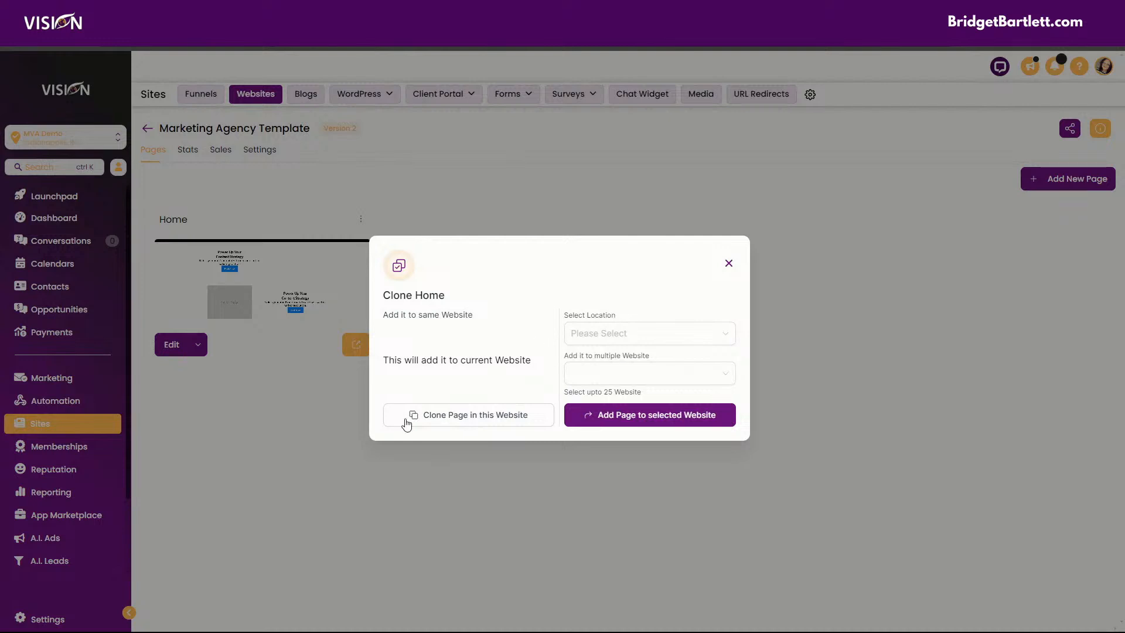
left_click(455, 419)
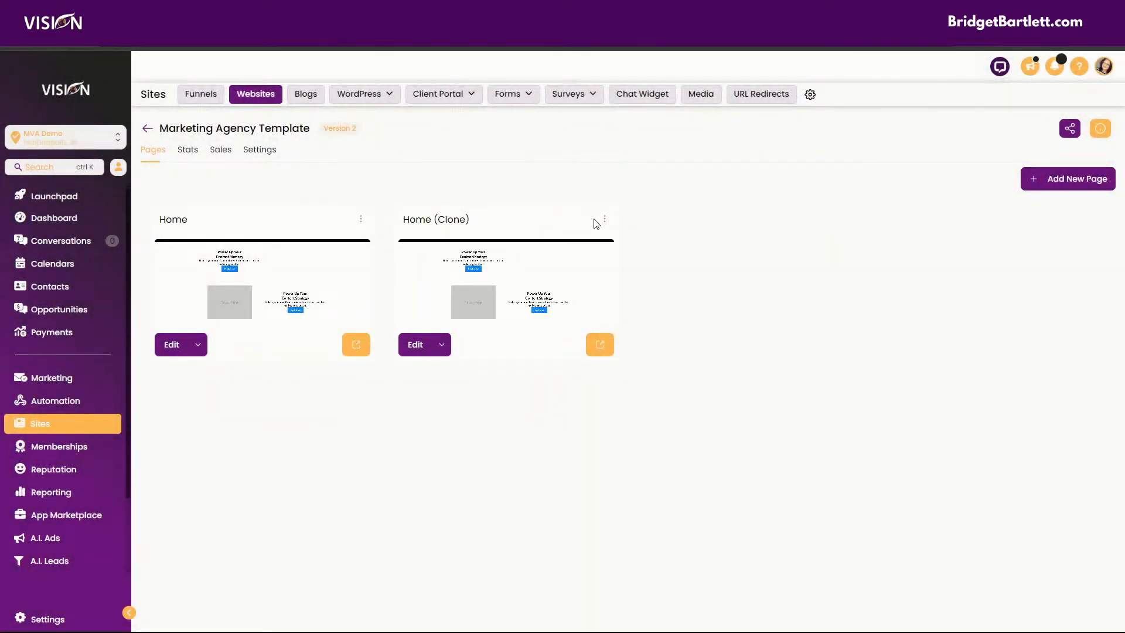
- Open the cloned Home page's settings and change its name to "About us"
left_click(604, 219)
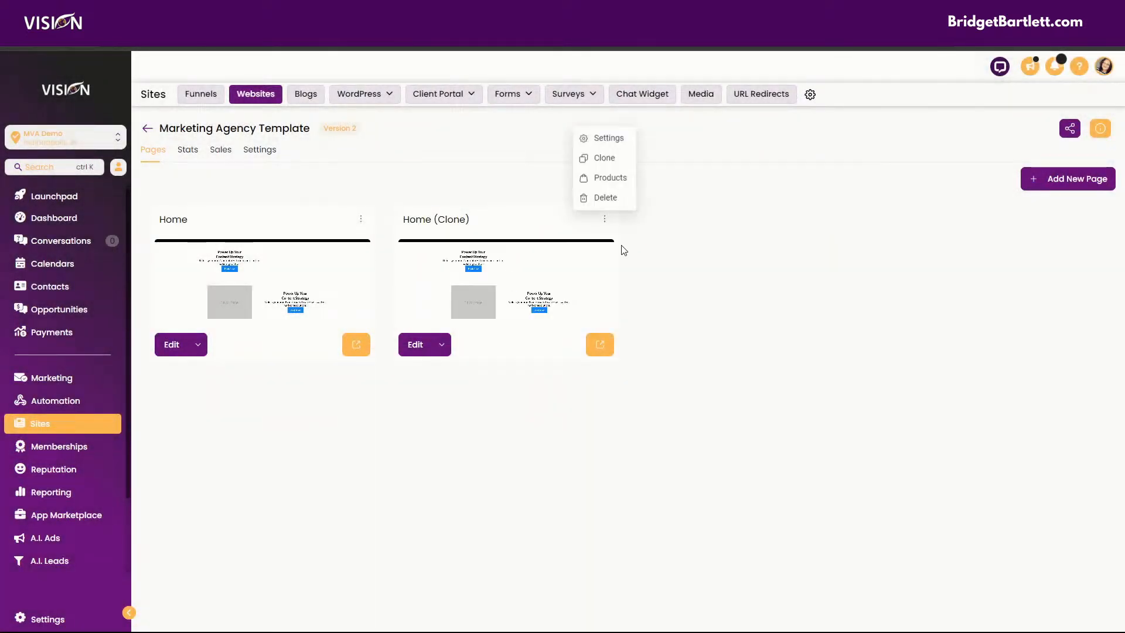
left_click(598, 140)
left_click_drag(495, 321, 365, 322)
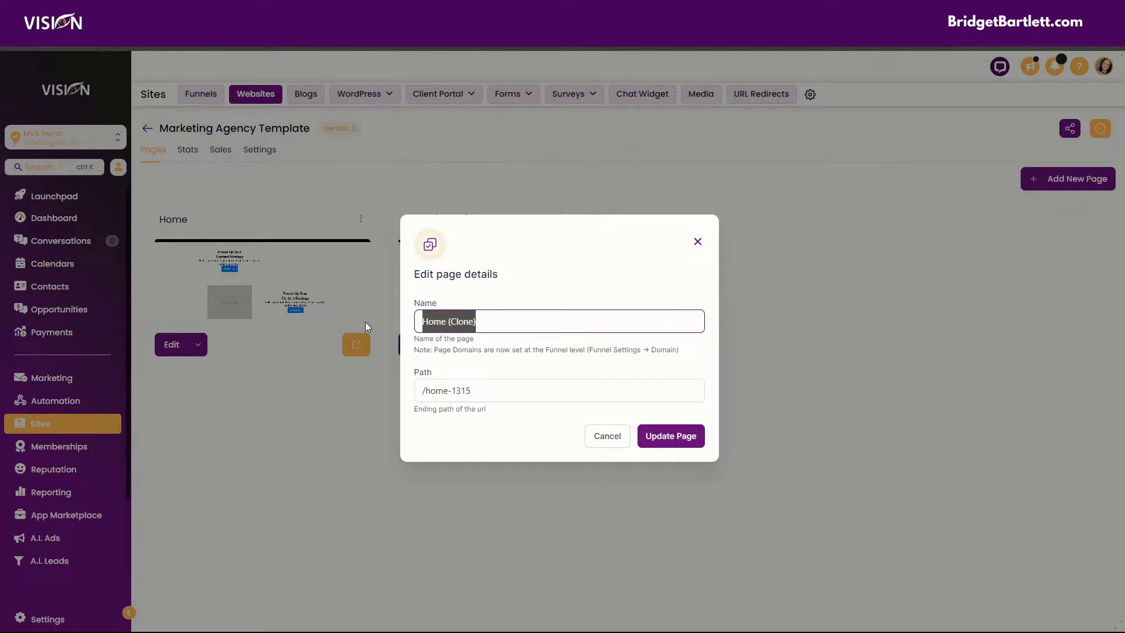
type("ZA")
key("BackSpace")
key("BackSpace")
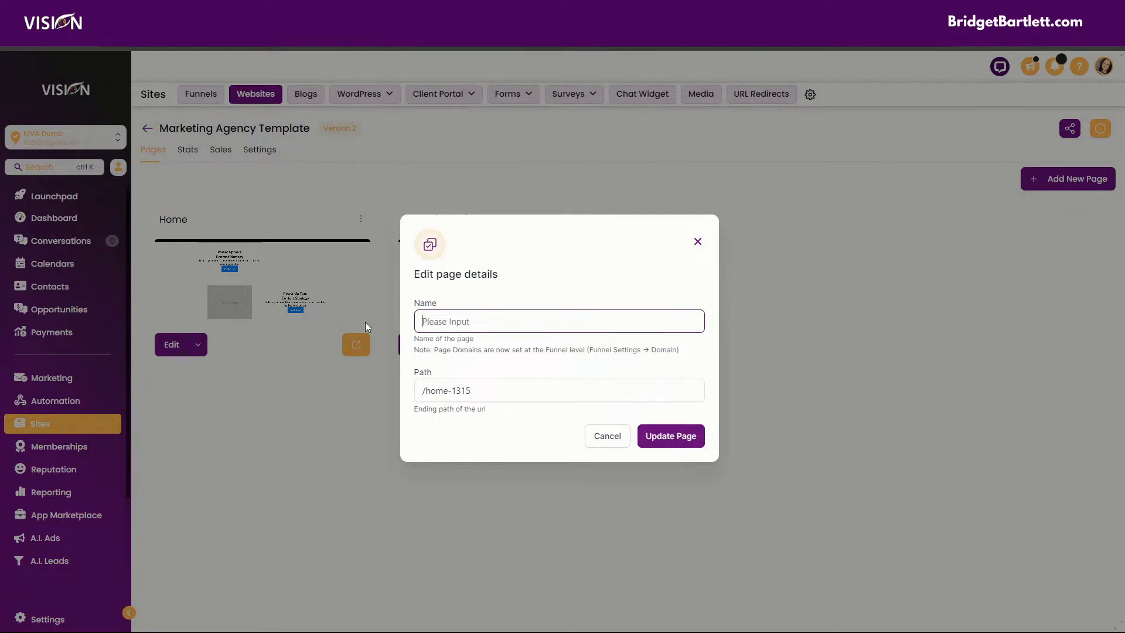
type("About uis")
key("BackSpace")
key("BackSpace")
type("s")
- Set the About us page's path to /about-us and apply the updated page details
left_click(429, 389)
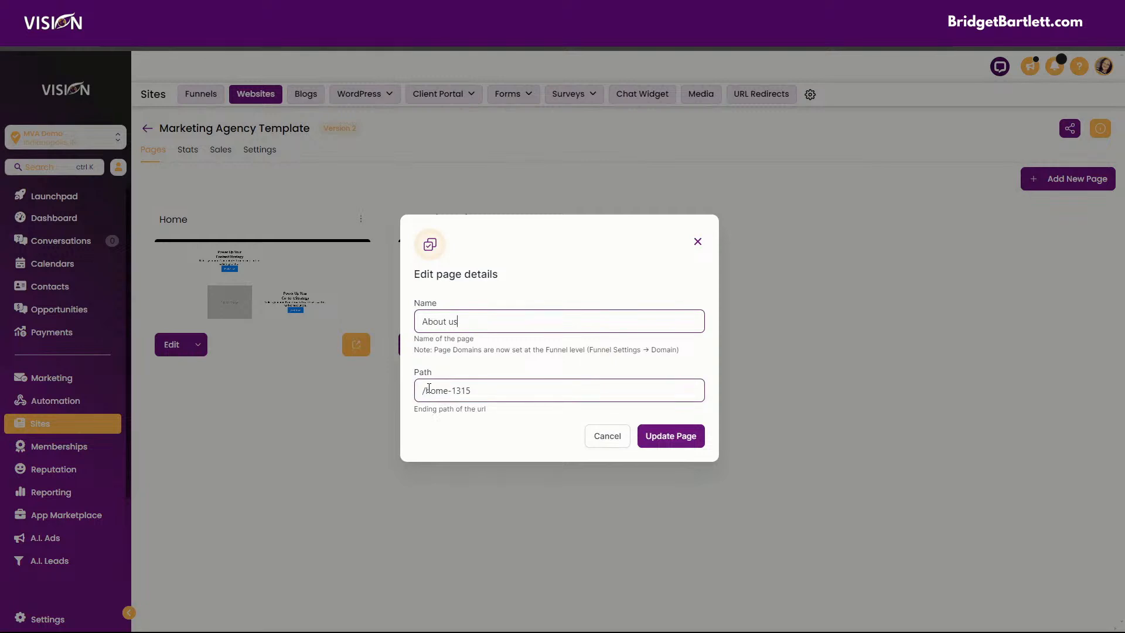
left_click_drag(429, 389, 555, 392)
type("about-us")
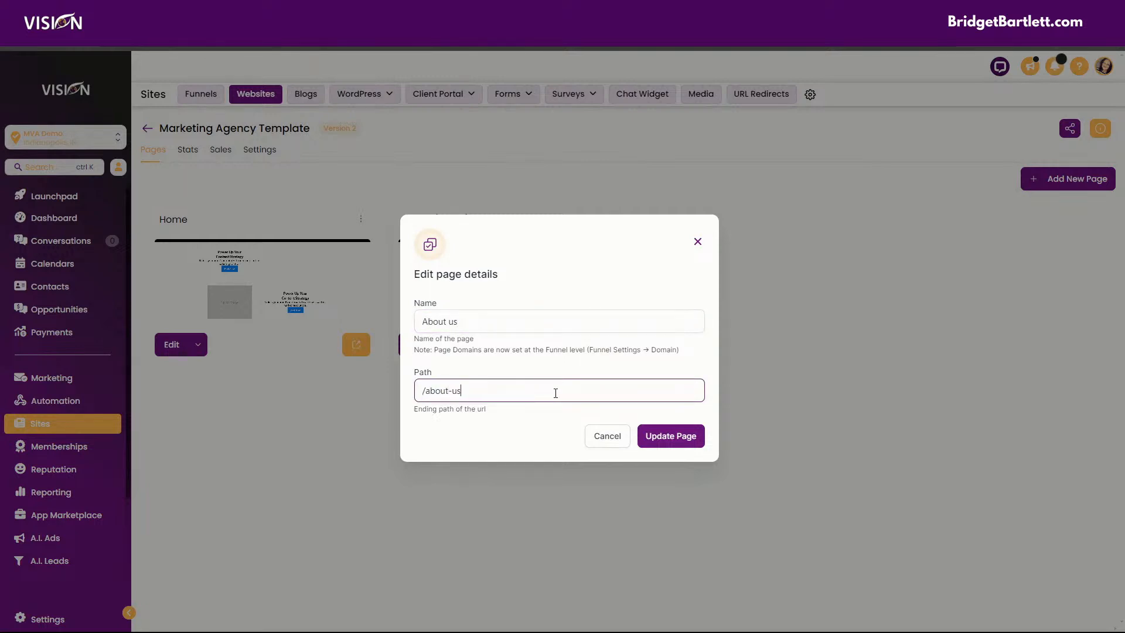
left_click(662, 437)
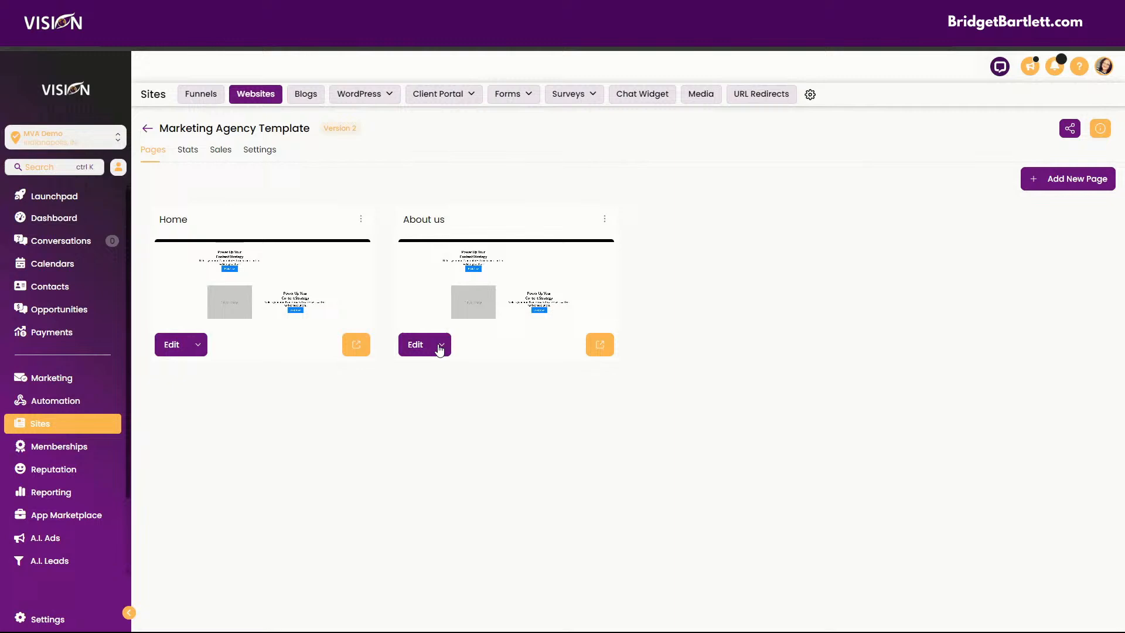
- Open the About us page in a new editor tab and add a new item to the header's navigation menu
left_click(440, 349)
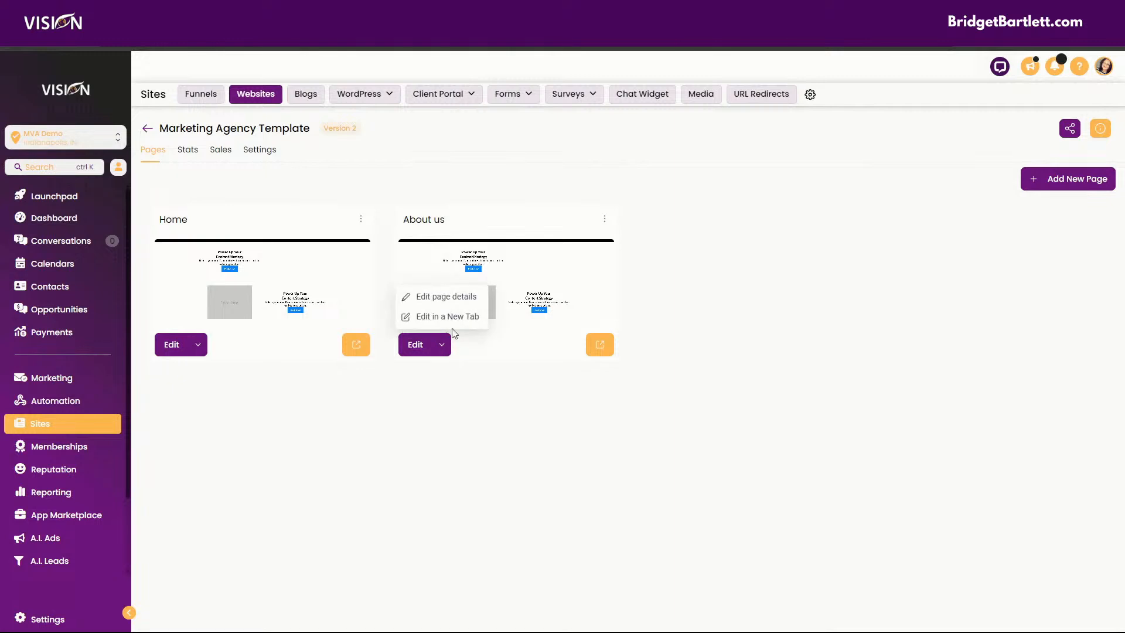
left_click(454, 318)
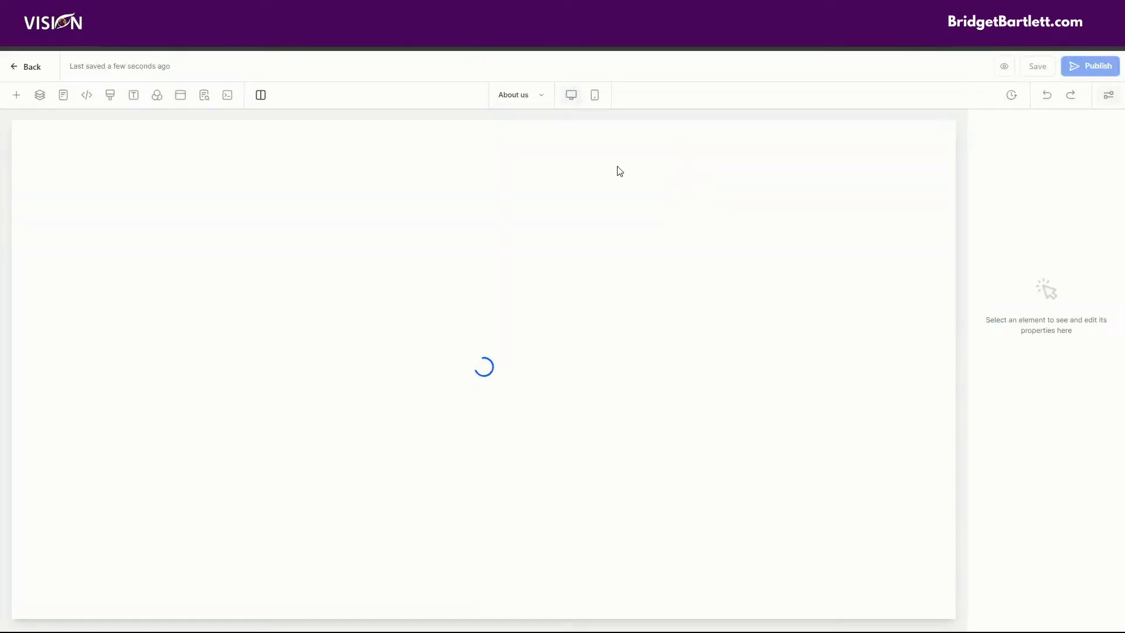
left_click(670, 175)
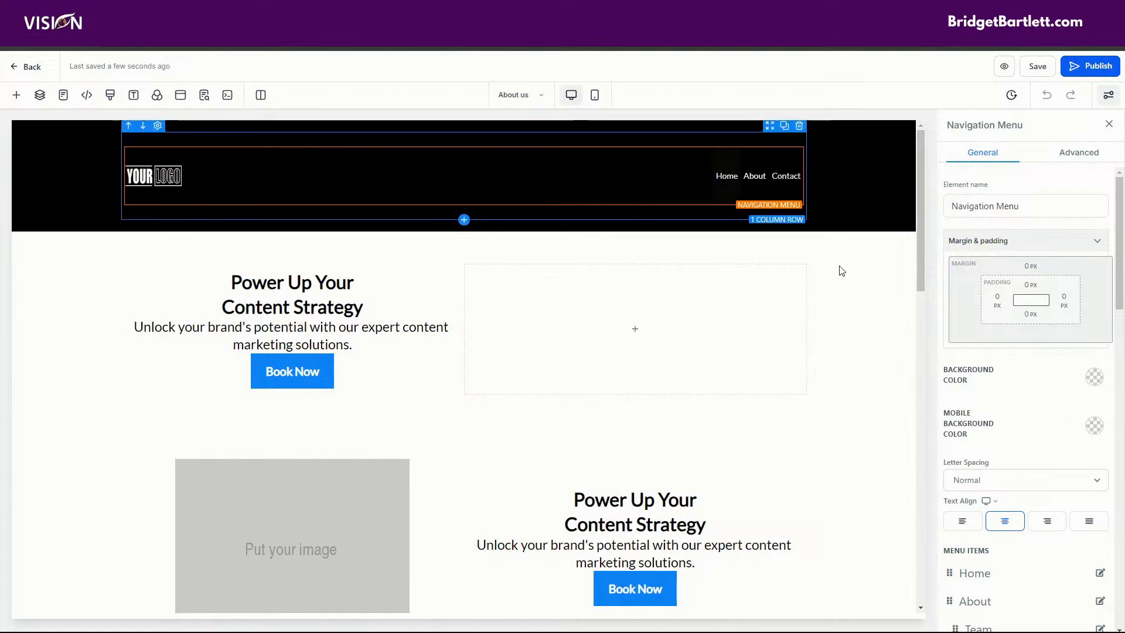
scroll(1007, 467, "down", 6)
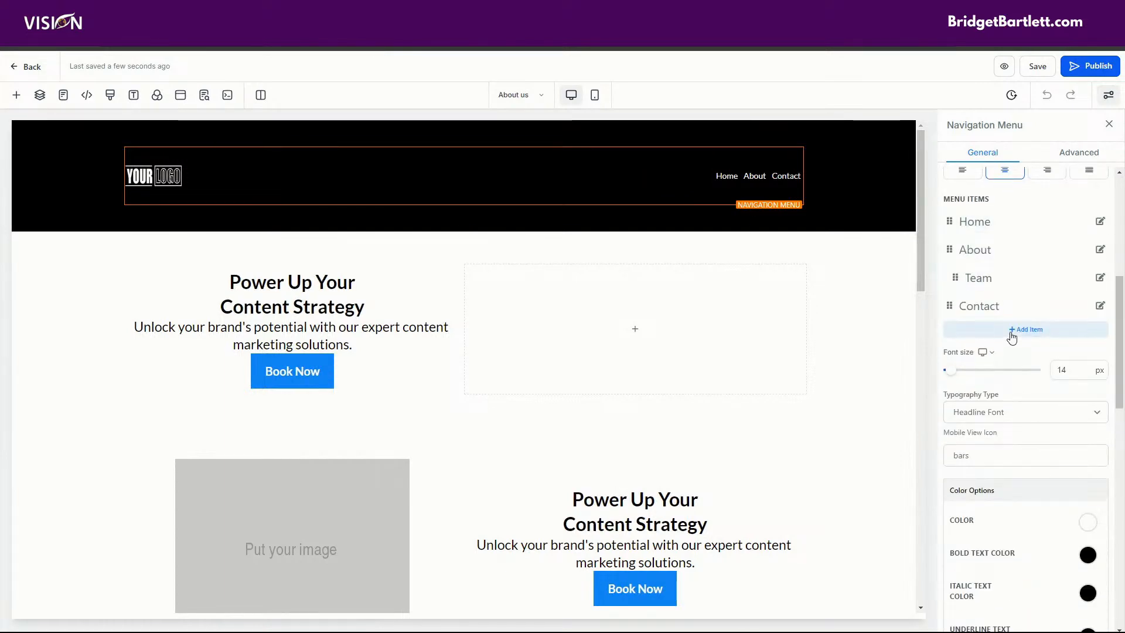
left_click(1011, 329)
left_click(1011, 327)
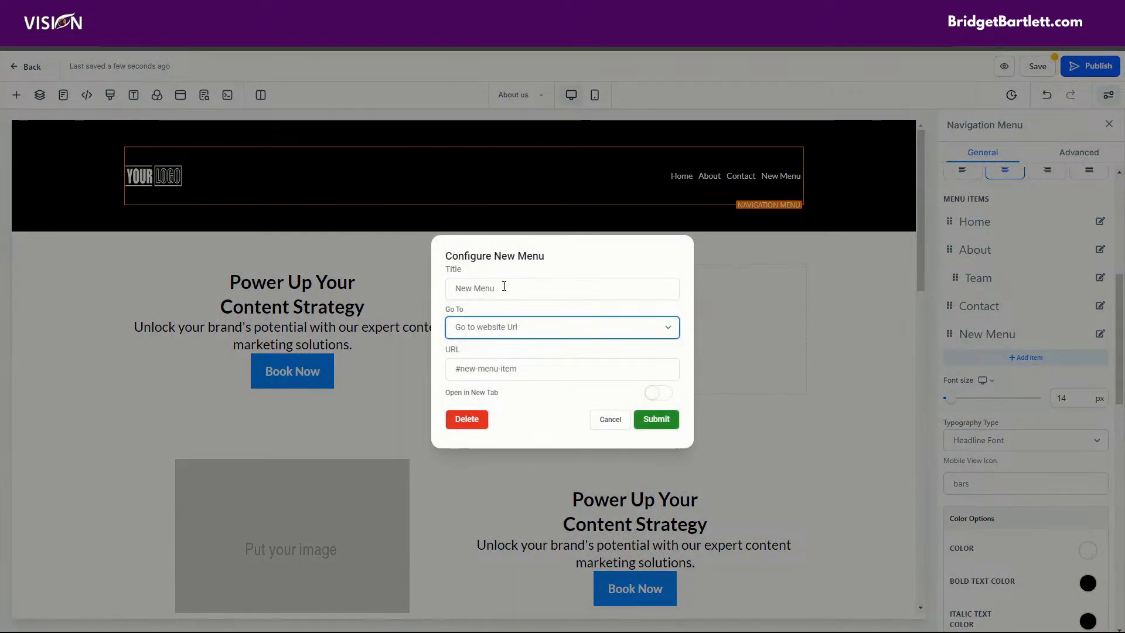
- Title the new menu item "Test", keep its target as Go to website Url, and submit it
left_click_drag(504, 286, 438, 291)
type("Test")
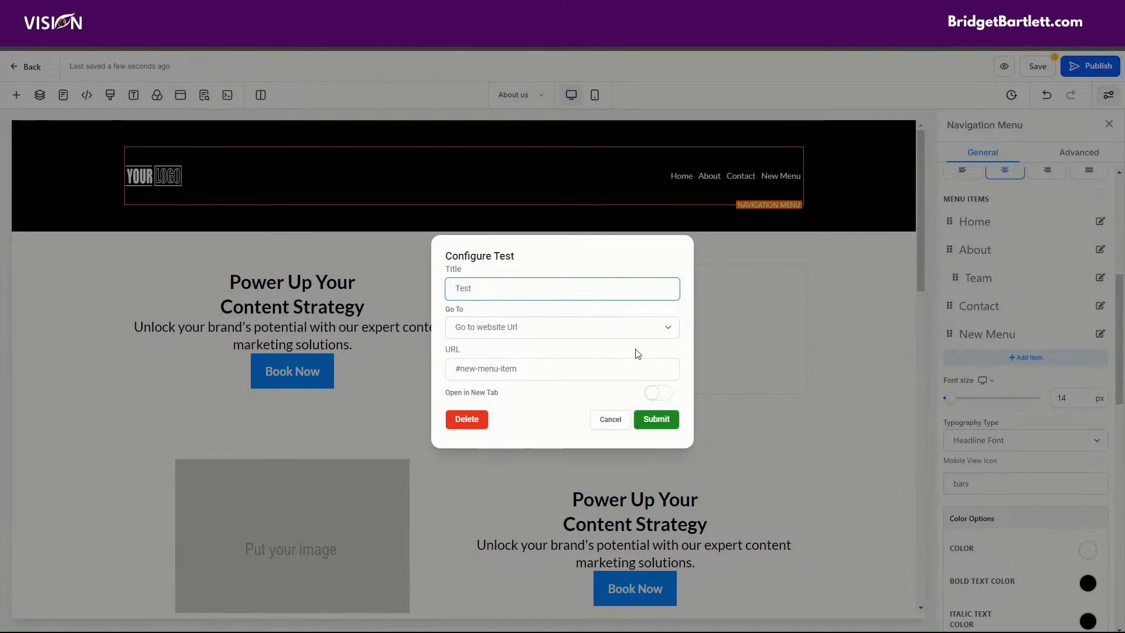
left_click(472, 332)
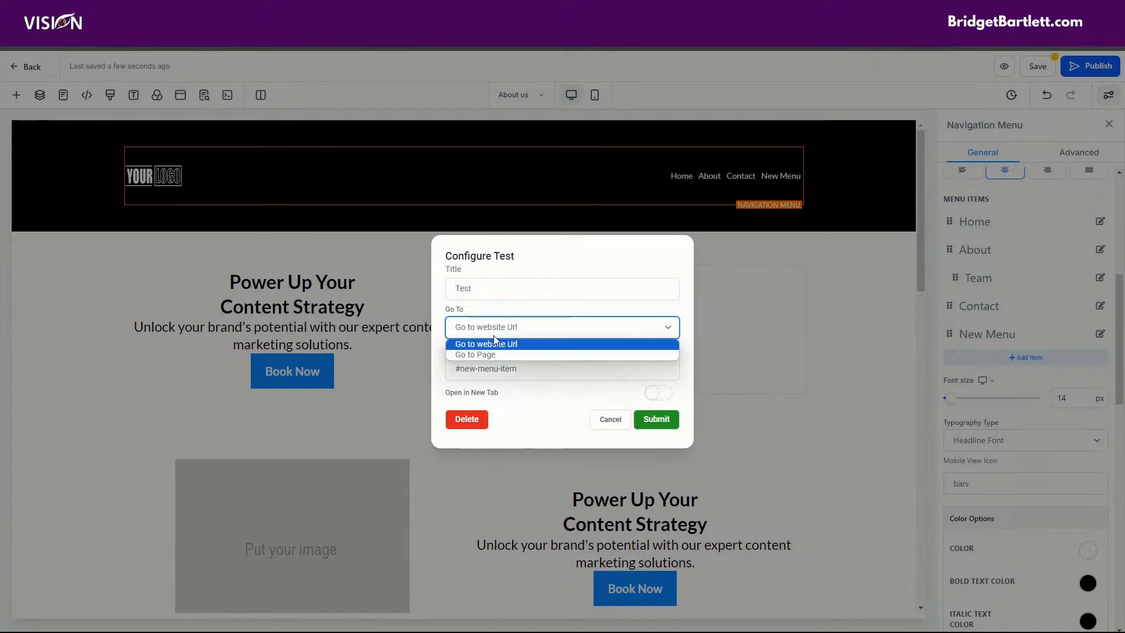
left_click(494, 343)
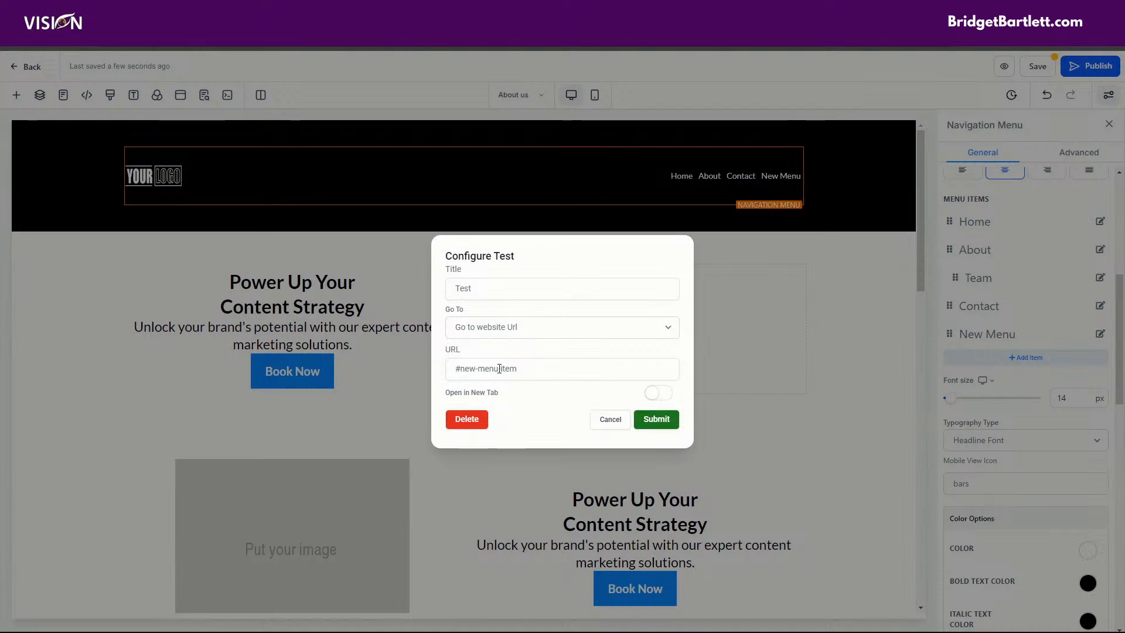
left_click(658, 420)
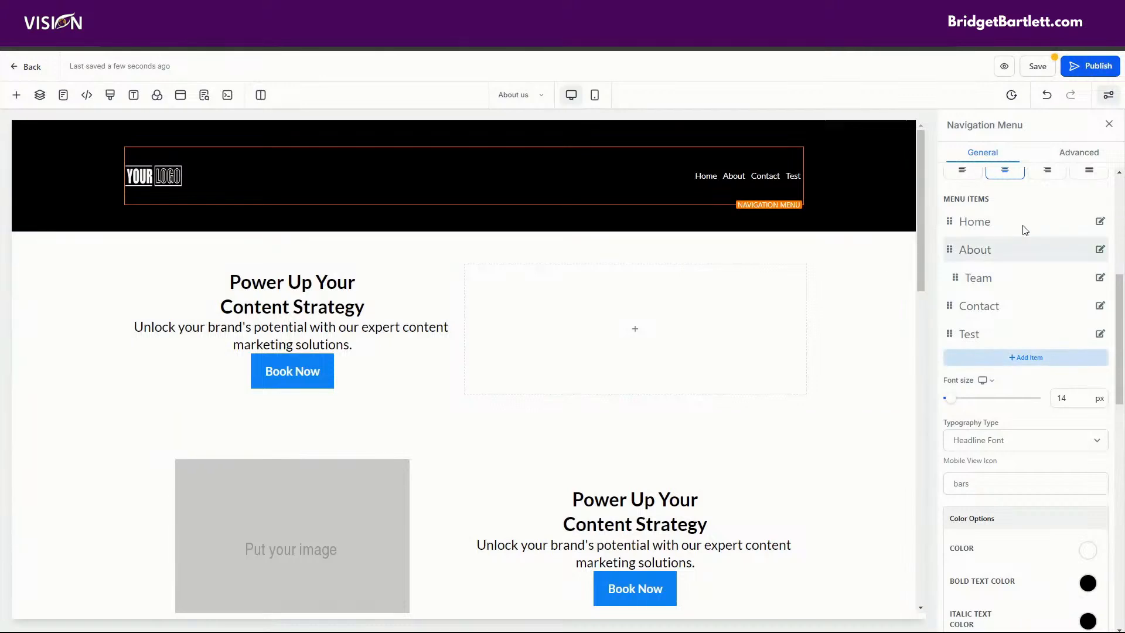
- Save the About us page, accepting the global section change, and return to the website's page list
left_click(1038, 68)
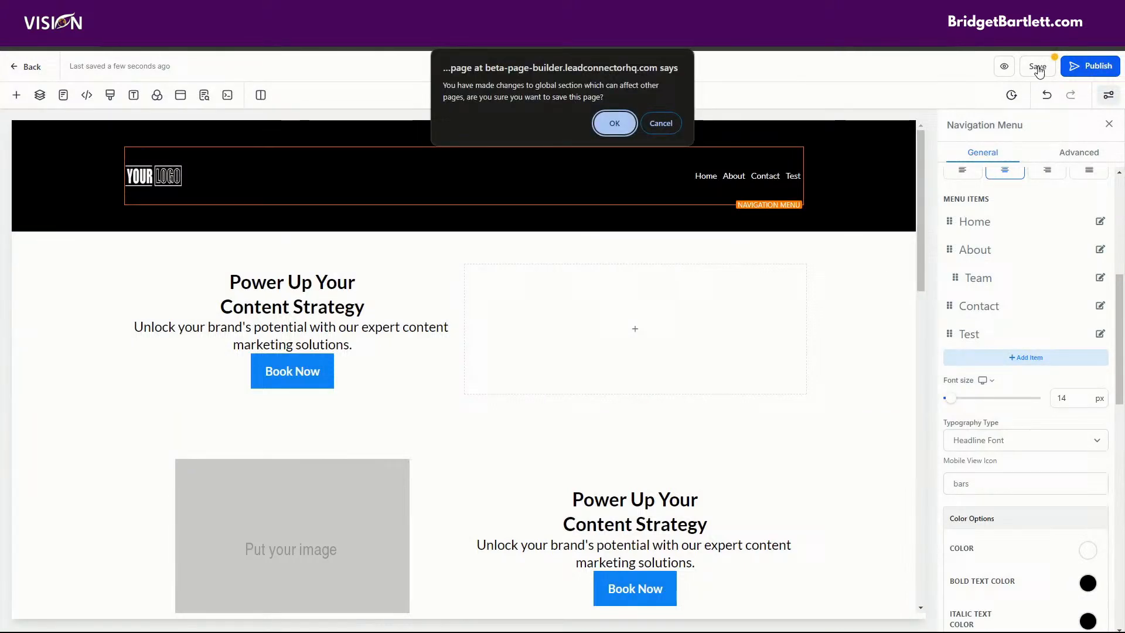
left_click(613, 121)
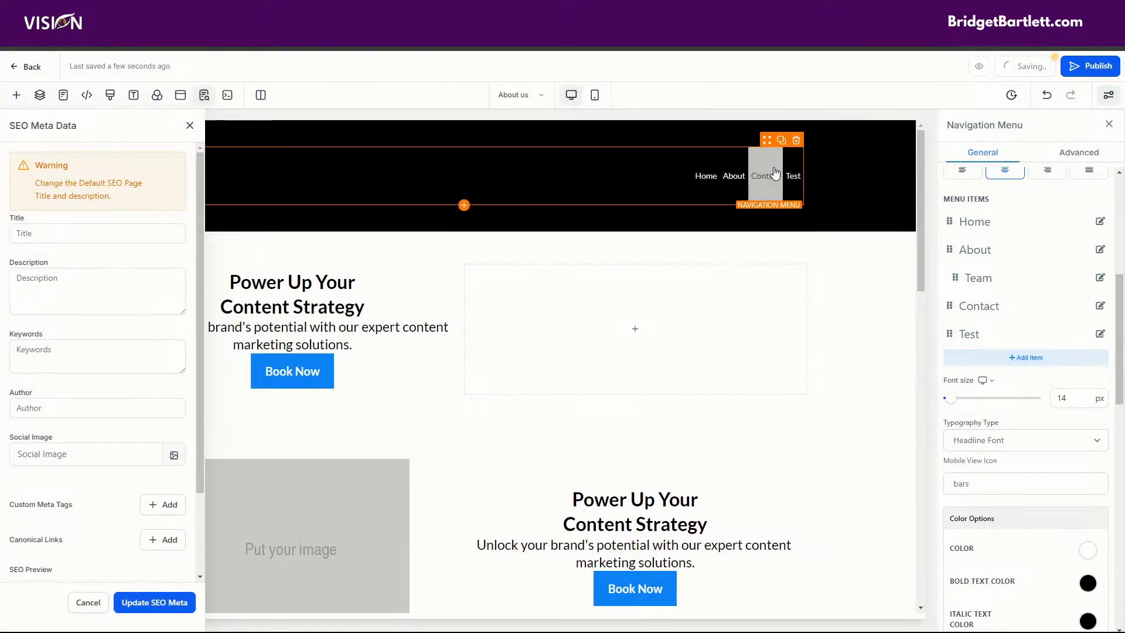
left_click(527, 100)
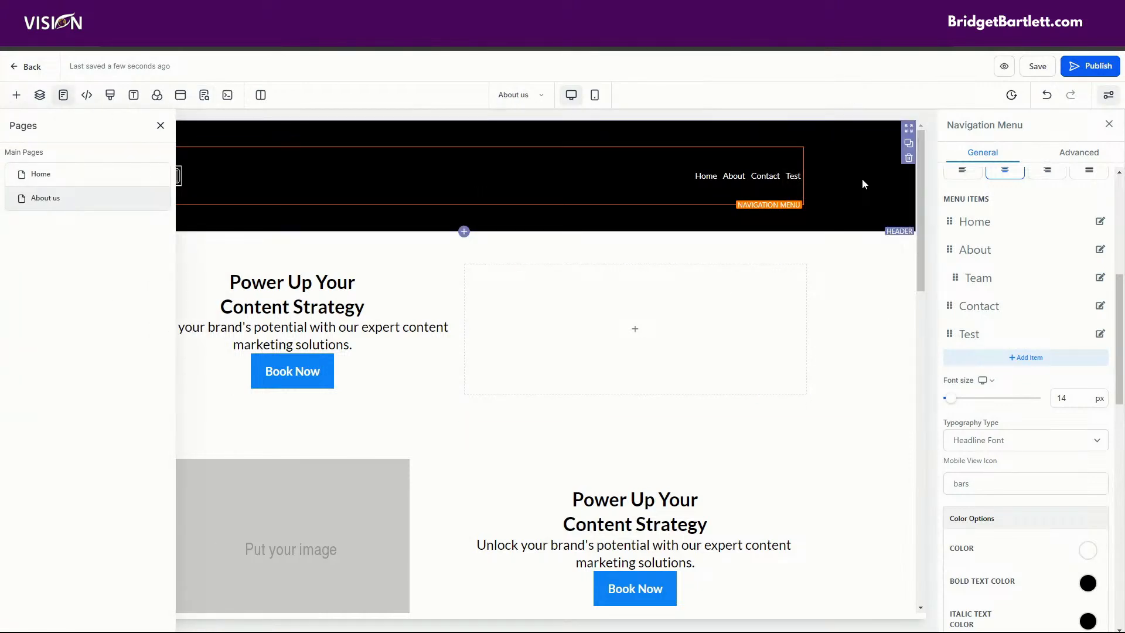
scroll(859, 181, "down", 8)
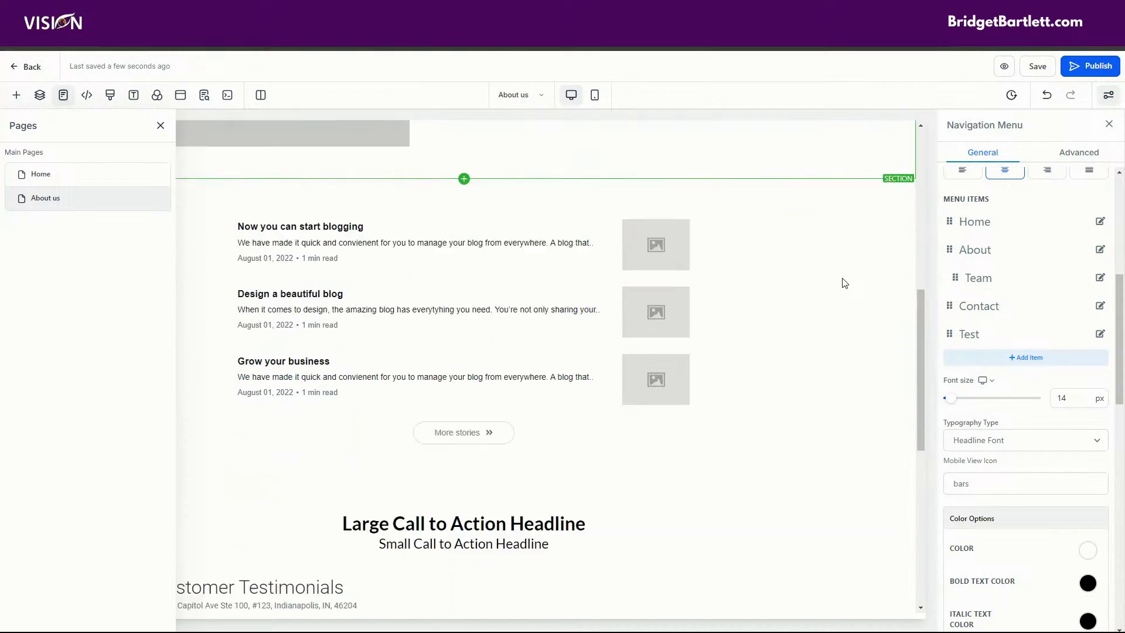
scroll(845, 283, "down", 7)
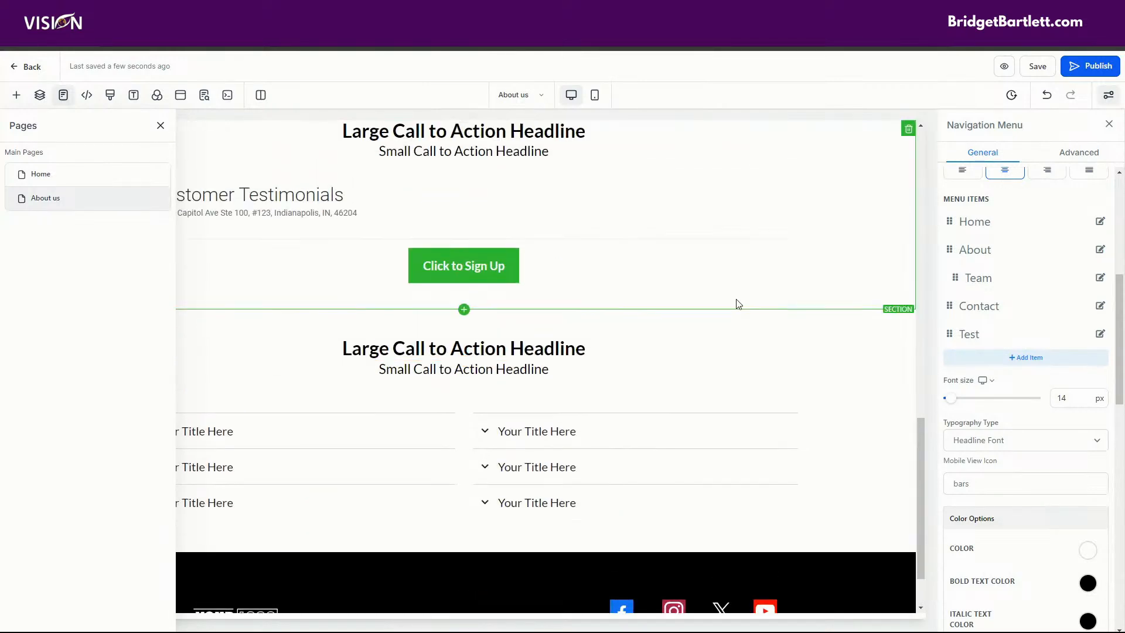
scroll(738, 304, "up", 4)
scroll(812, 350, "down", 5)
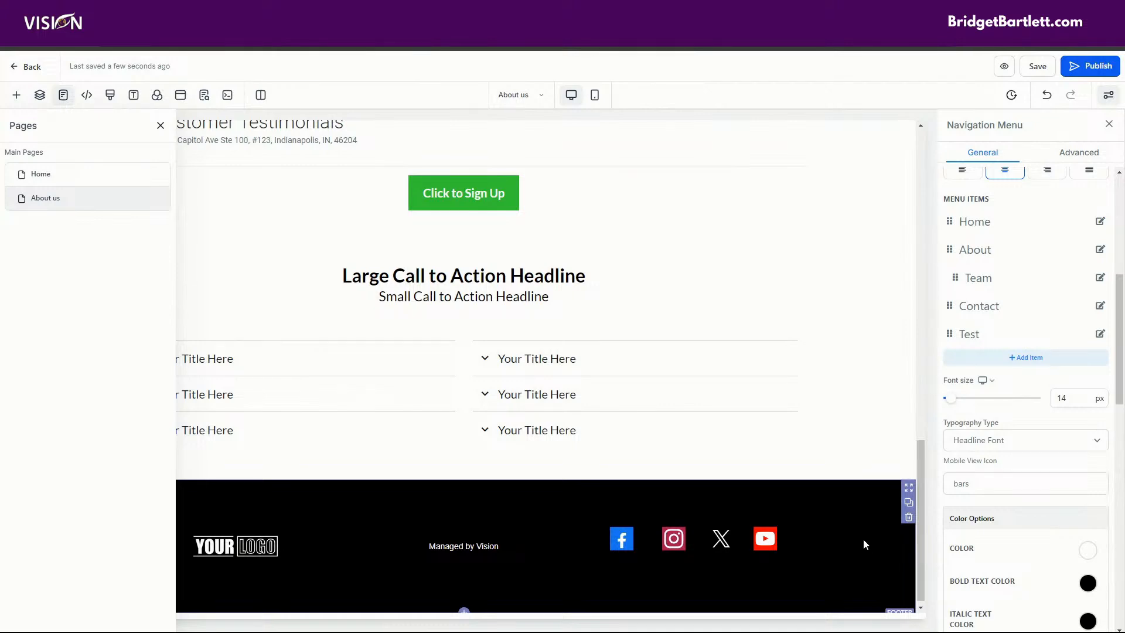
left_click(19, 68)
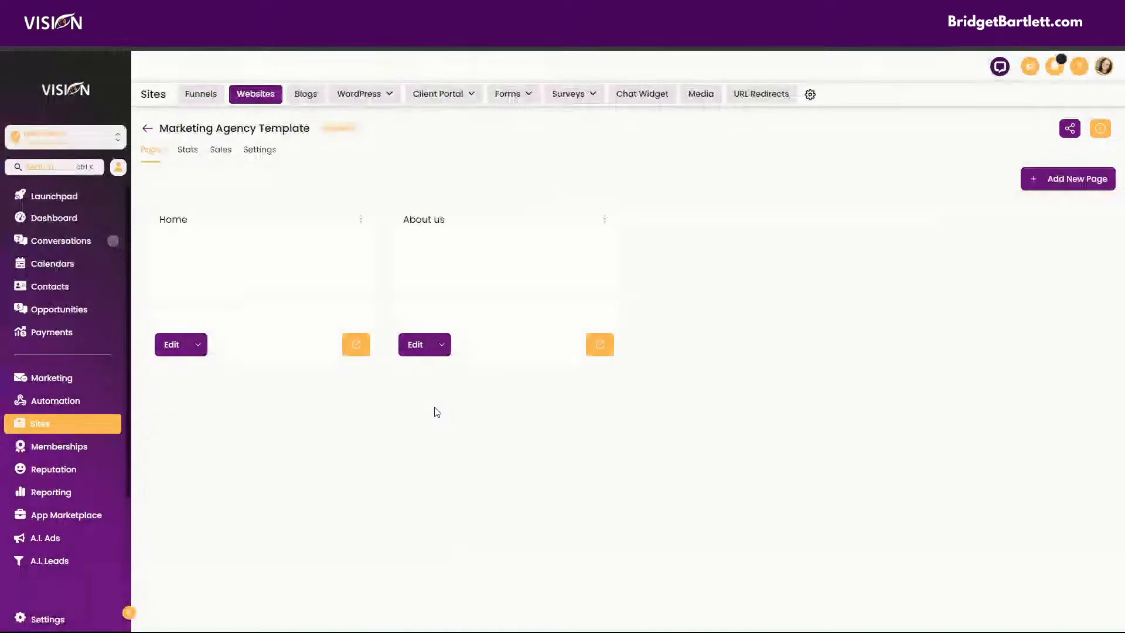
- Preview the live Home page and try the "Test" link in its header navigation
left_click(367, 349)
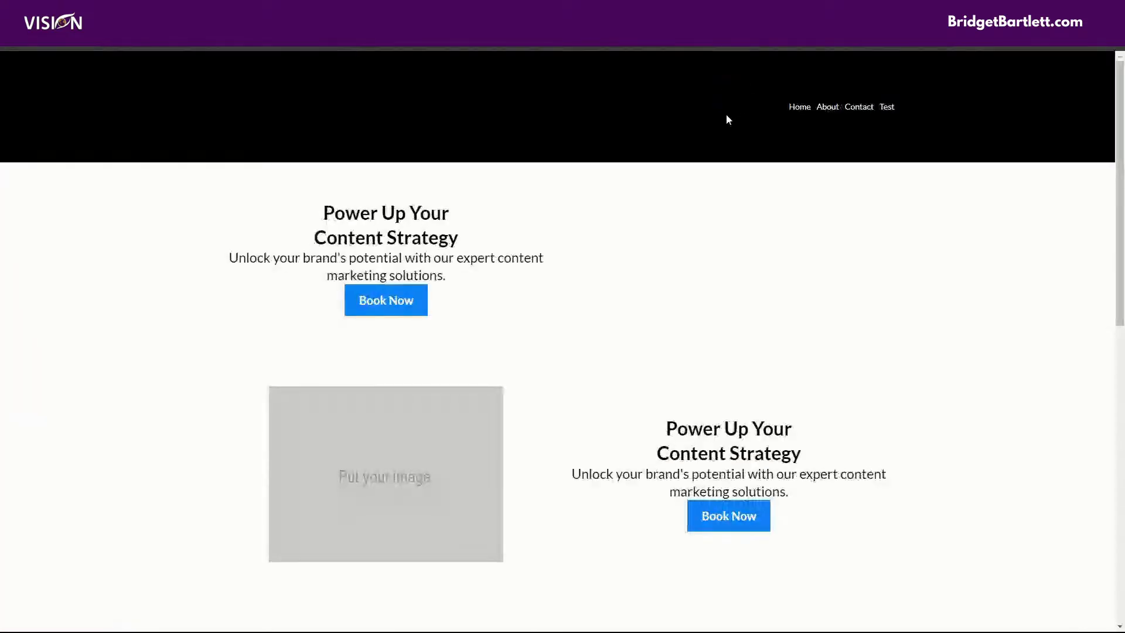
left_click(883, 110)
left_click(469, 9)
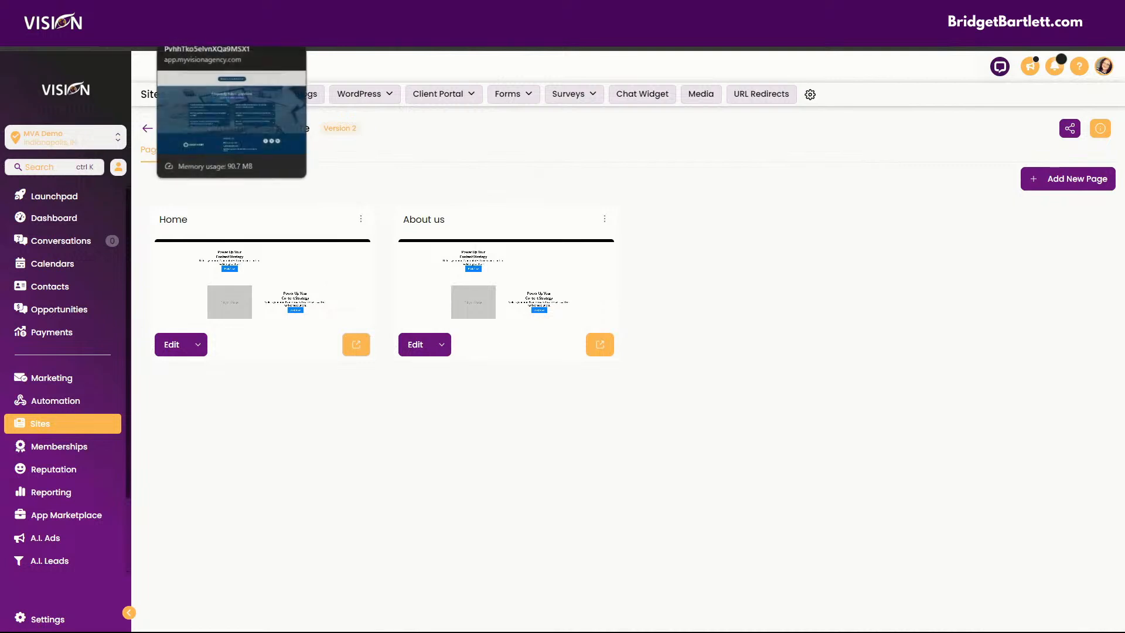
- Switch to the list of websites and open the pages of the "Marketing Agency" website
left_click(200, 11)
left_click(117, 10)
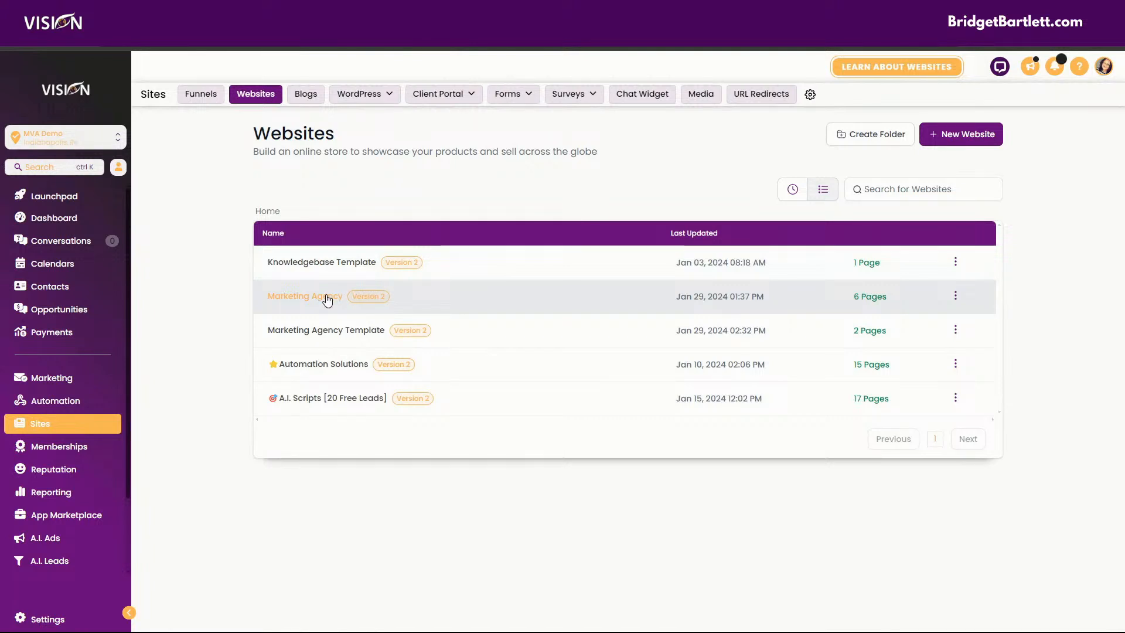
left_click(327, 299)
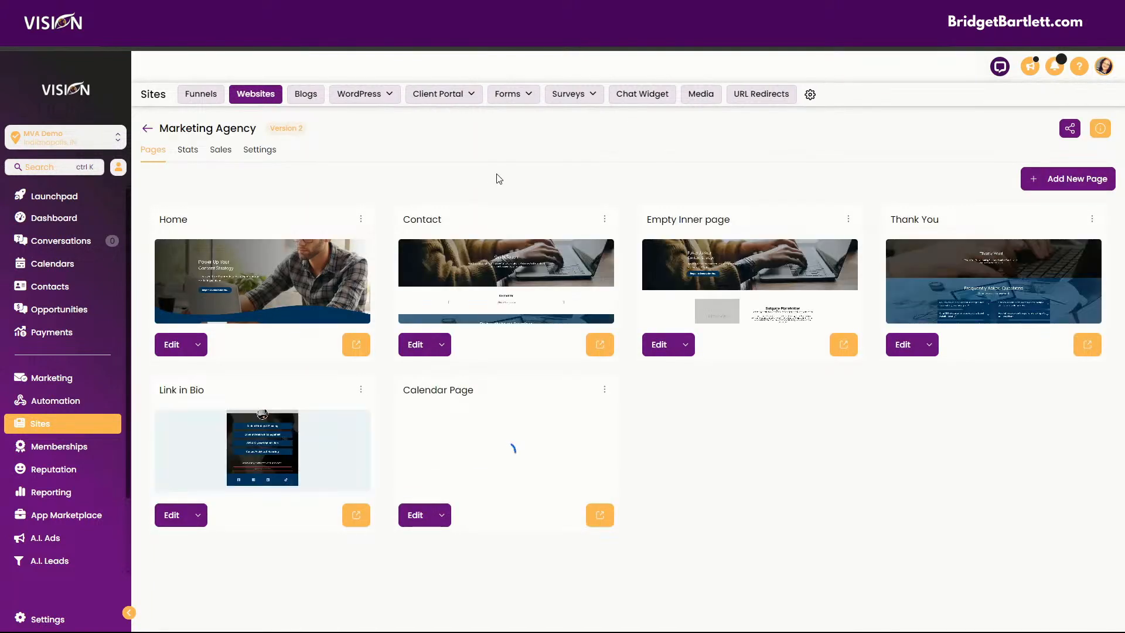